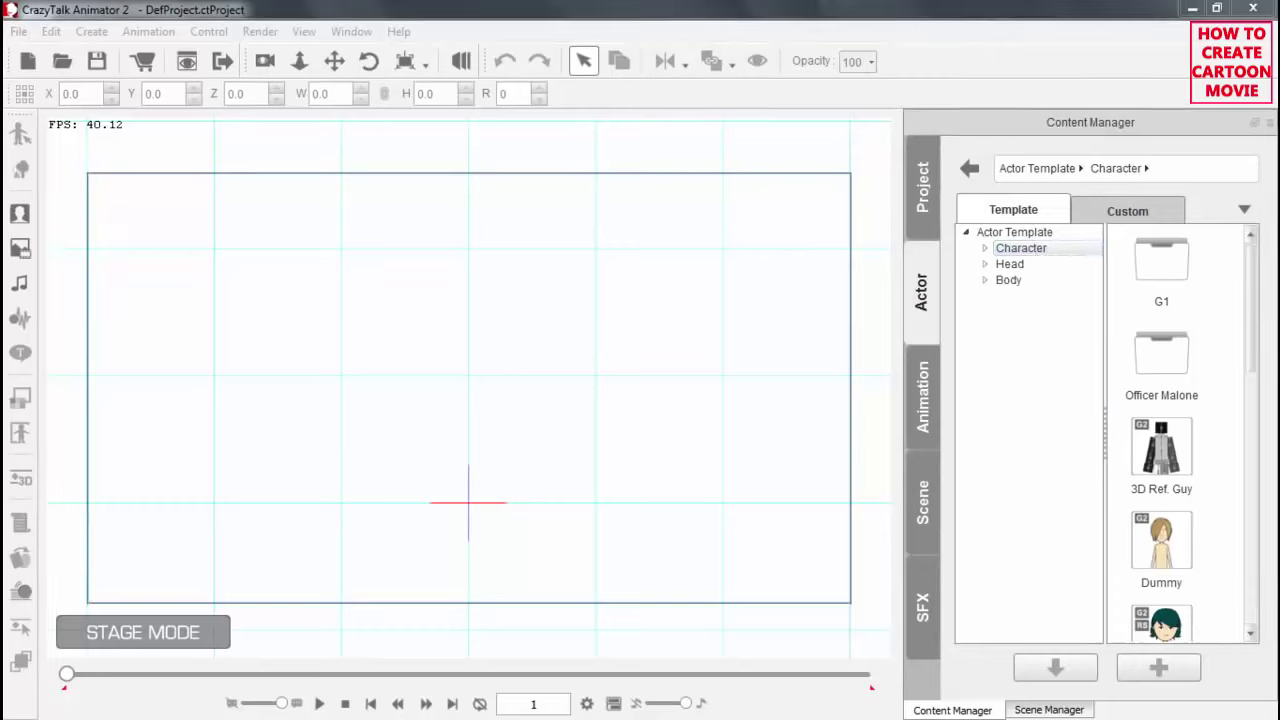
# Add the Dummy character template from the Actor library to the stage
pyautogui.moveTo(1251, 331); pyautogui.dragTo(1256, 372)
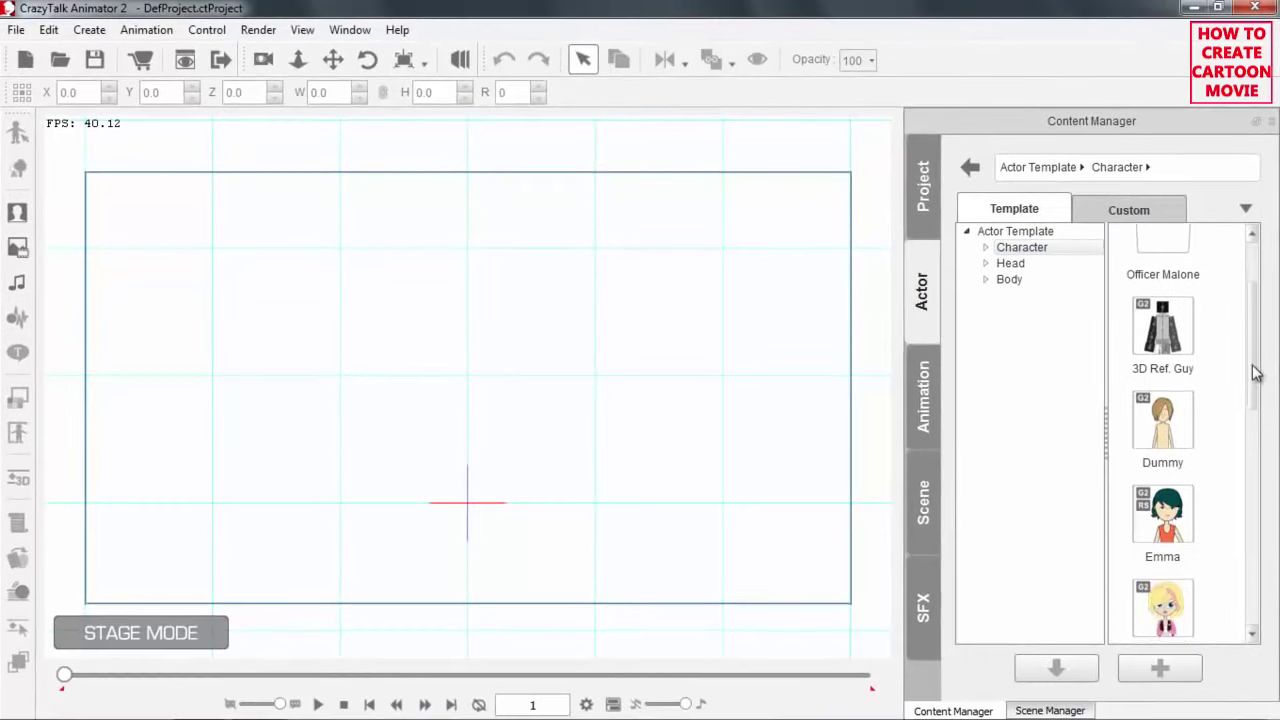
pyautogui.doubleClick(1192, 405)
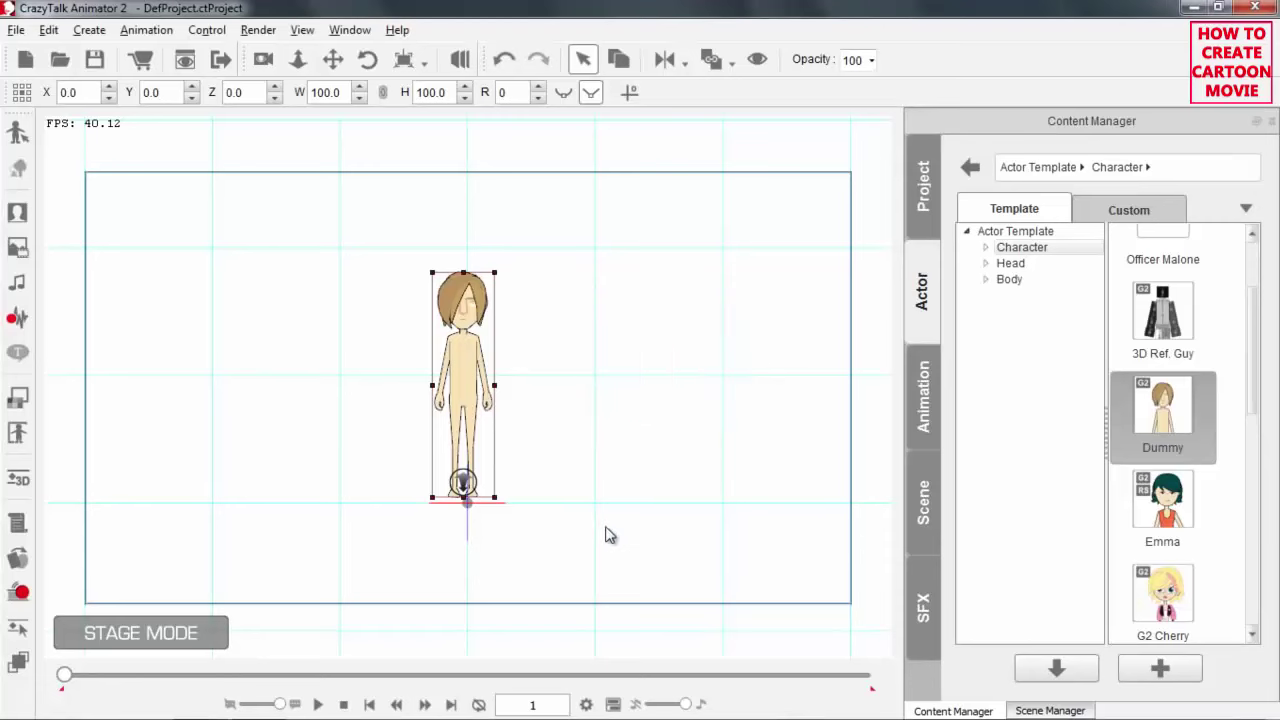
pyautogui.scroll(2, 606, 531)
pyautogui.scroll(2, 648, 490)
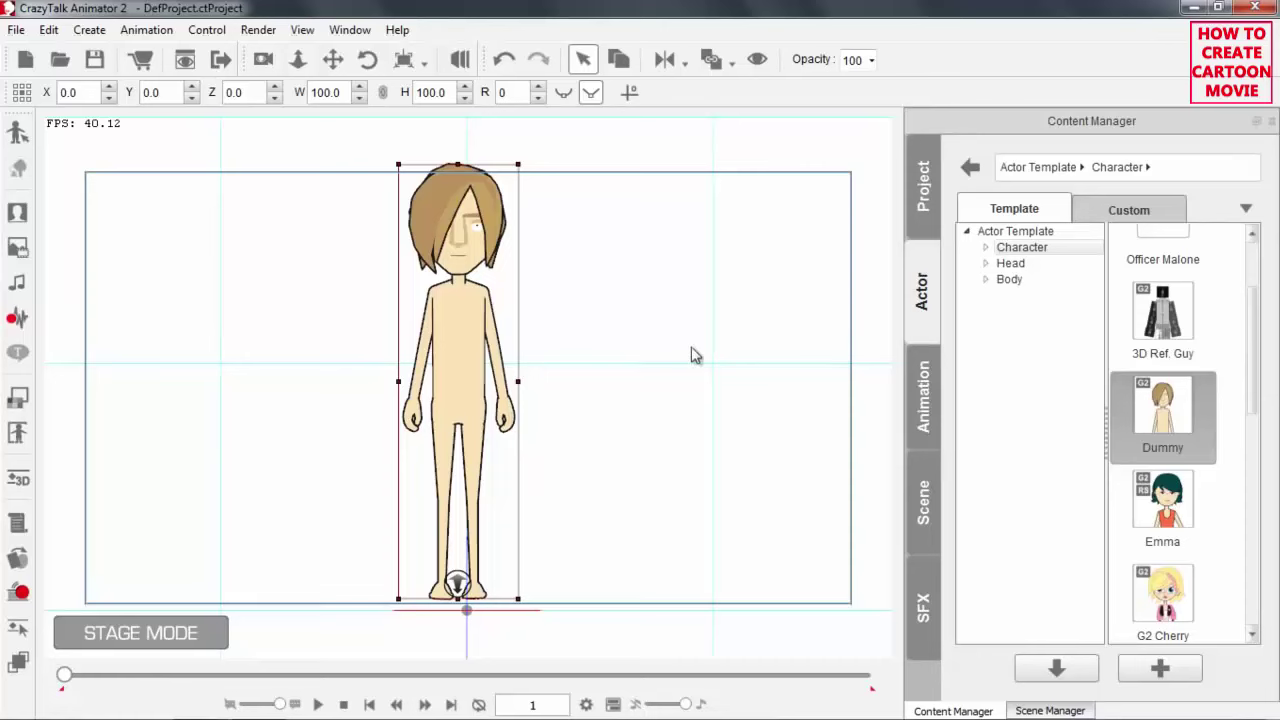
# Open the Dummy character in Composer mode for editing its body parts
pyautogui.click(17, 134)
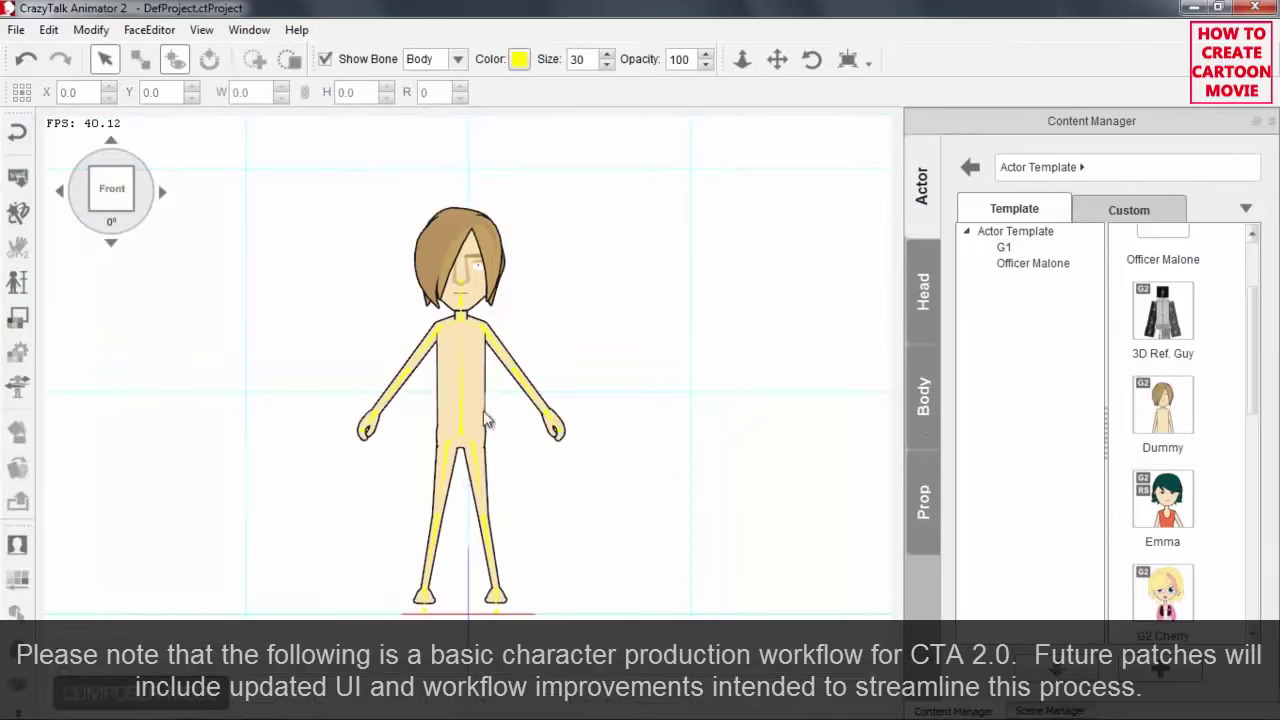
pyautogui.scroll(5, 586, 331)
pyautogui.moveTo(557, 237); pyautogui.dragTo(557, 322)
pyautogui.scroll(-1, 557, 322)
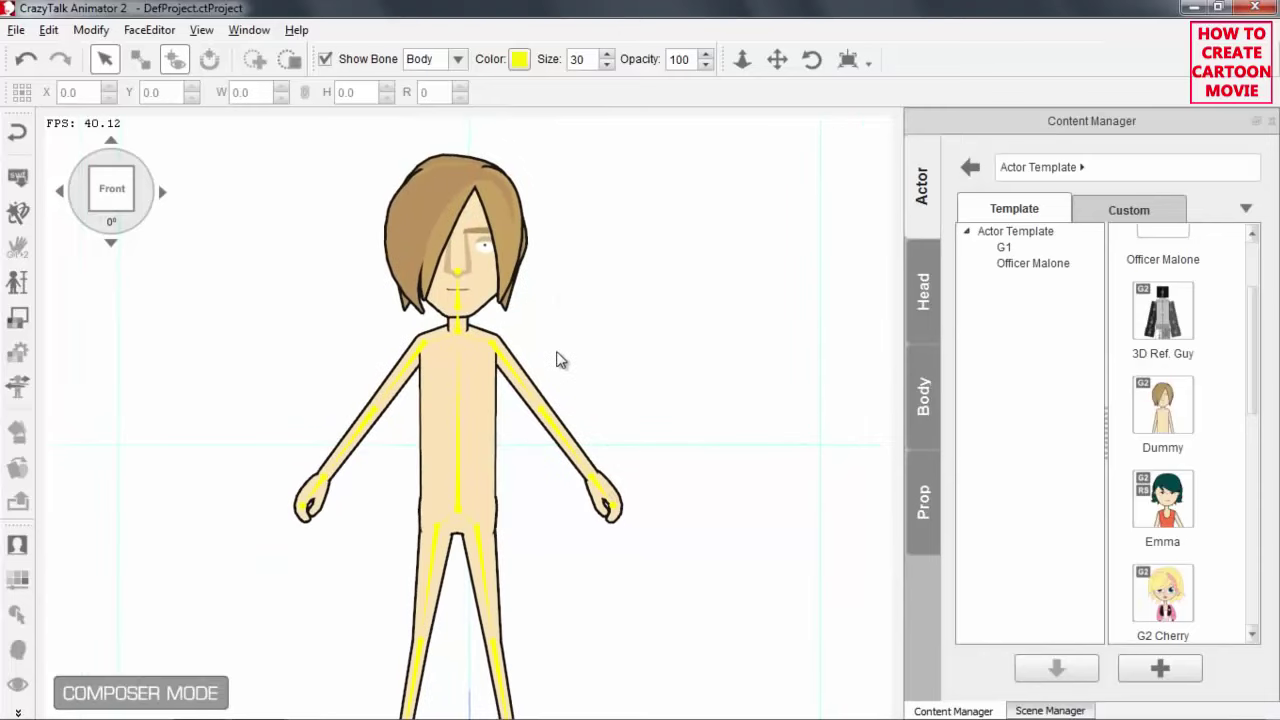
pyautogui.scroll(1, 551, 326)
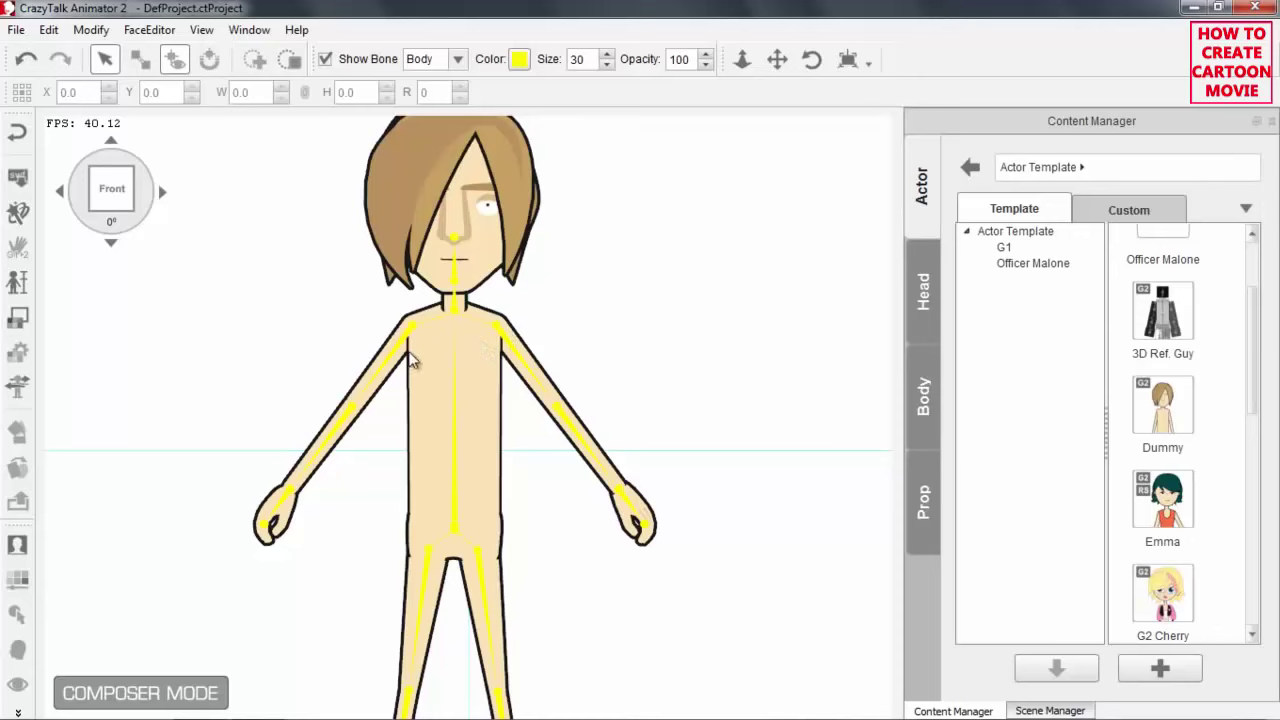
pyautogui.scroll(1, 530, 470)
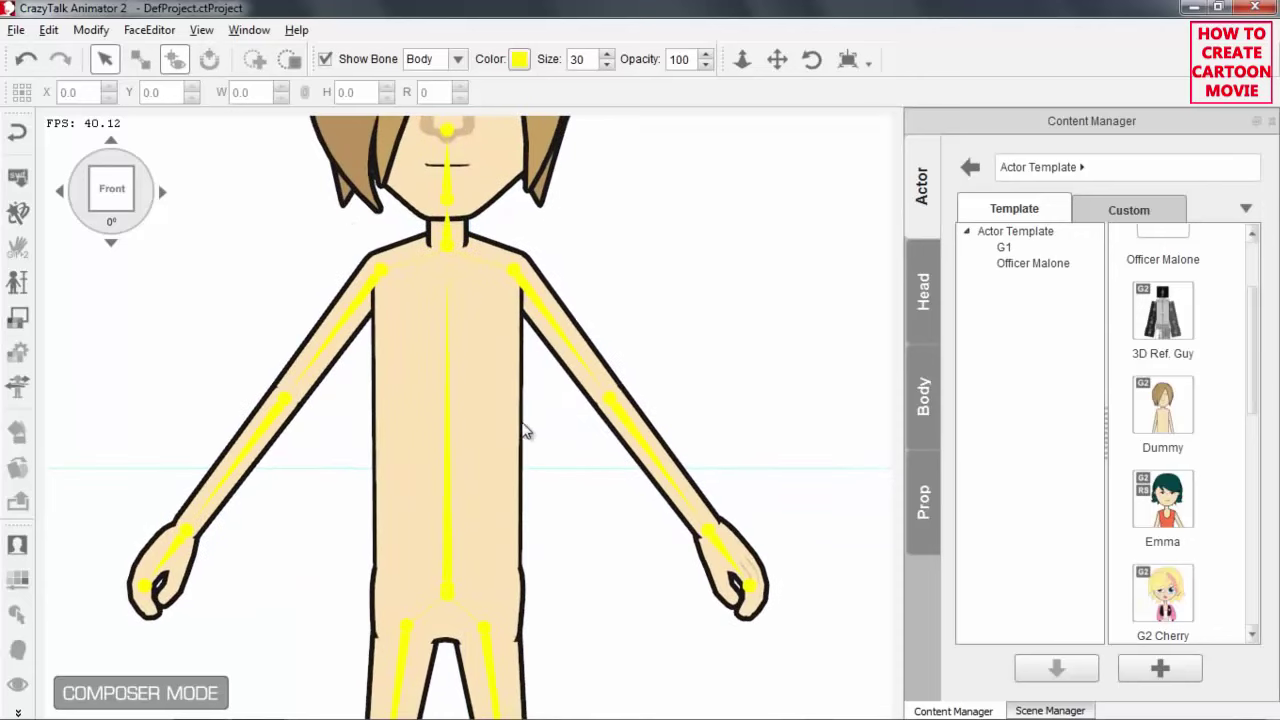
pyautogui.scroll(1, 446, 436)
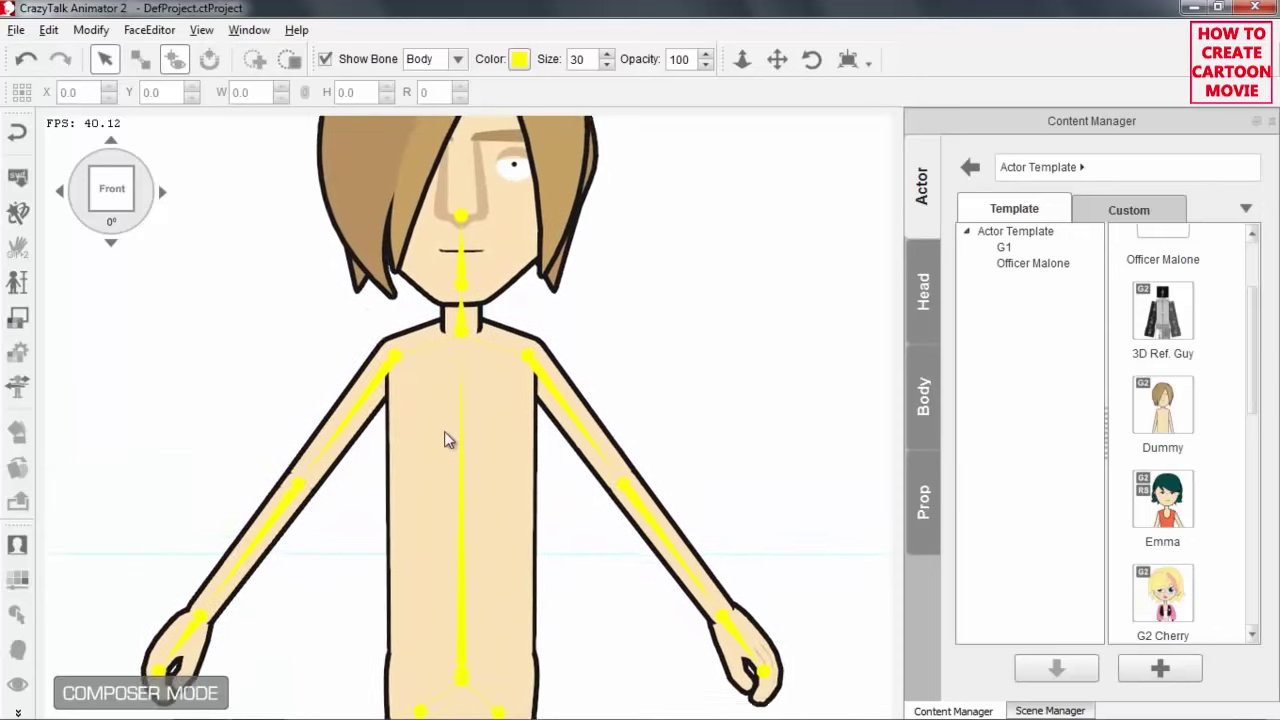
# Examine how the sprites attach to the right arm, hip and upper torso bones of the Dummy
pyautogui.click(394, 397)
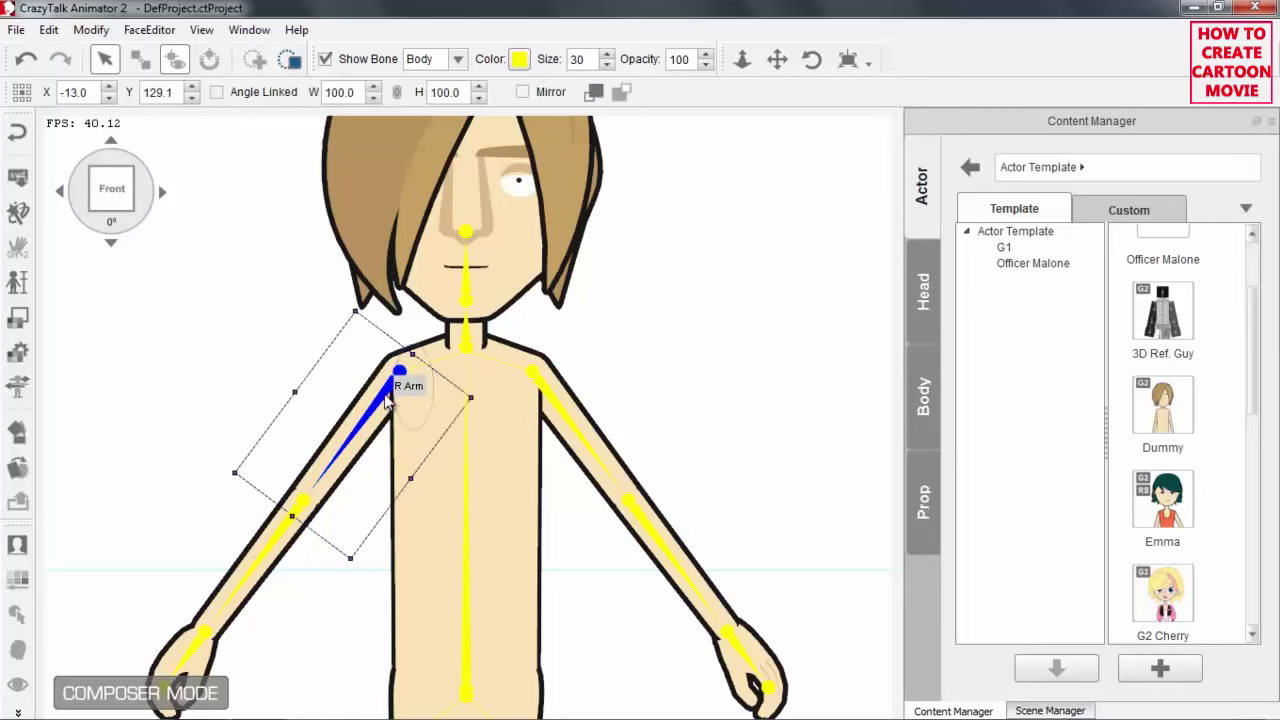
pyautogui.moveTo(330, 305)
pyautogui.mouseDown()
pyautogui.moveTo(382, 262)
pyautogui.moveTo(420, 277)
pyautogui.moveTo(395, 365)
pyautogui.moveTo(382, 363)
pyautogui.moveTo(397, 366)
pyautogui.mouseUp()
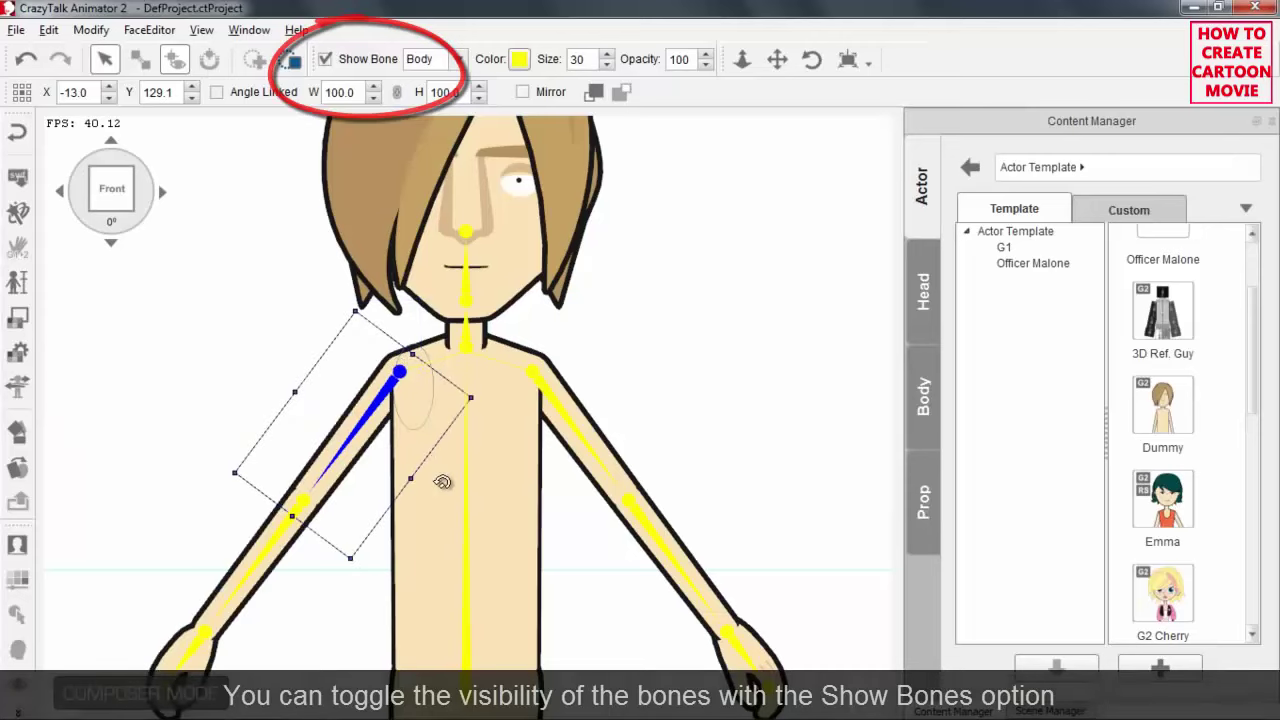
pyautogui.scroll(-4, 480, 470)
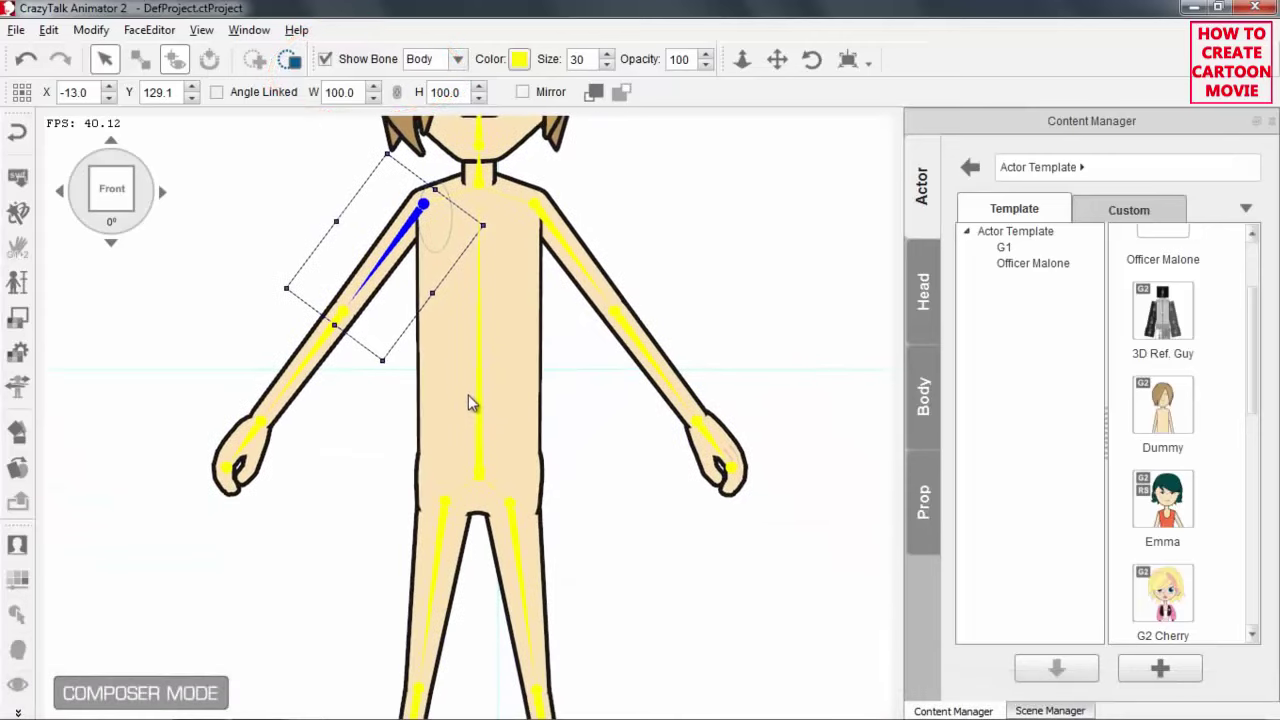
pyautogui.click(480, 424)
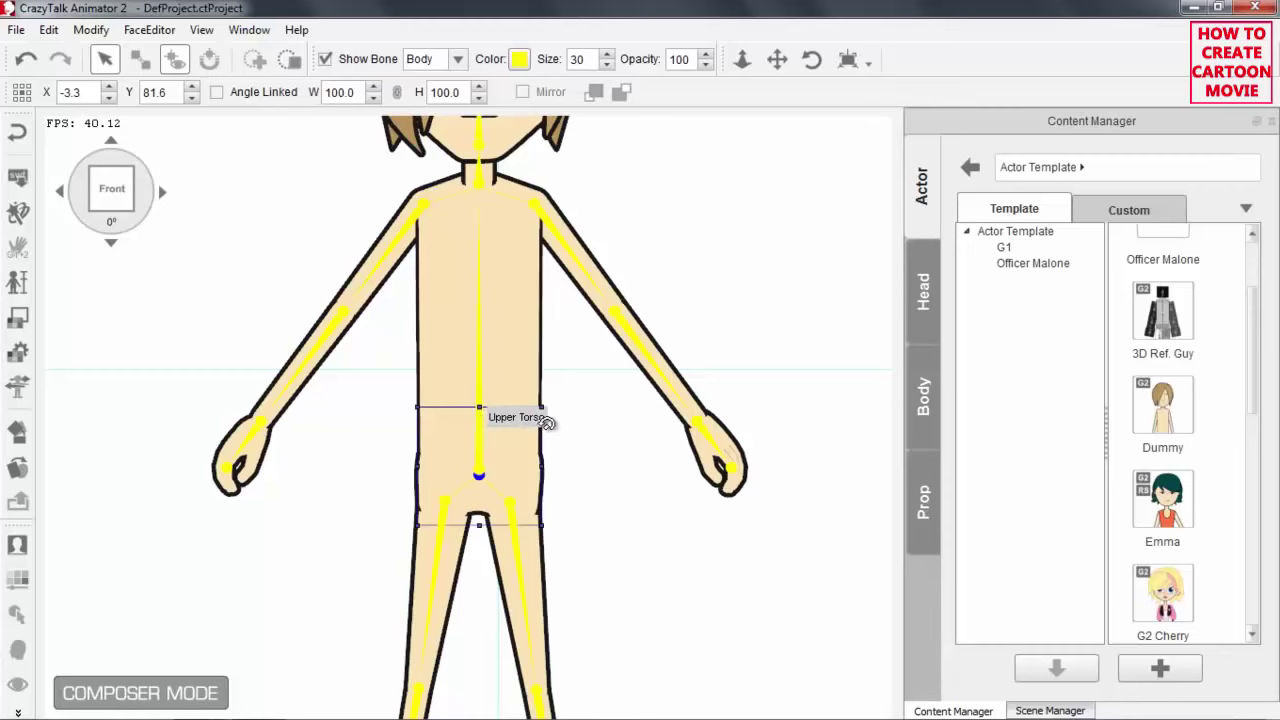
pyautogui.moveTo(564, 412)
pyautogui.mouseDown()
pyautogui.moveTo(586, 354)
pyautogui.moveTo(576, 422)
pyautogui.mouseUp()
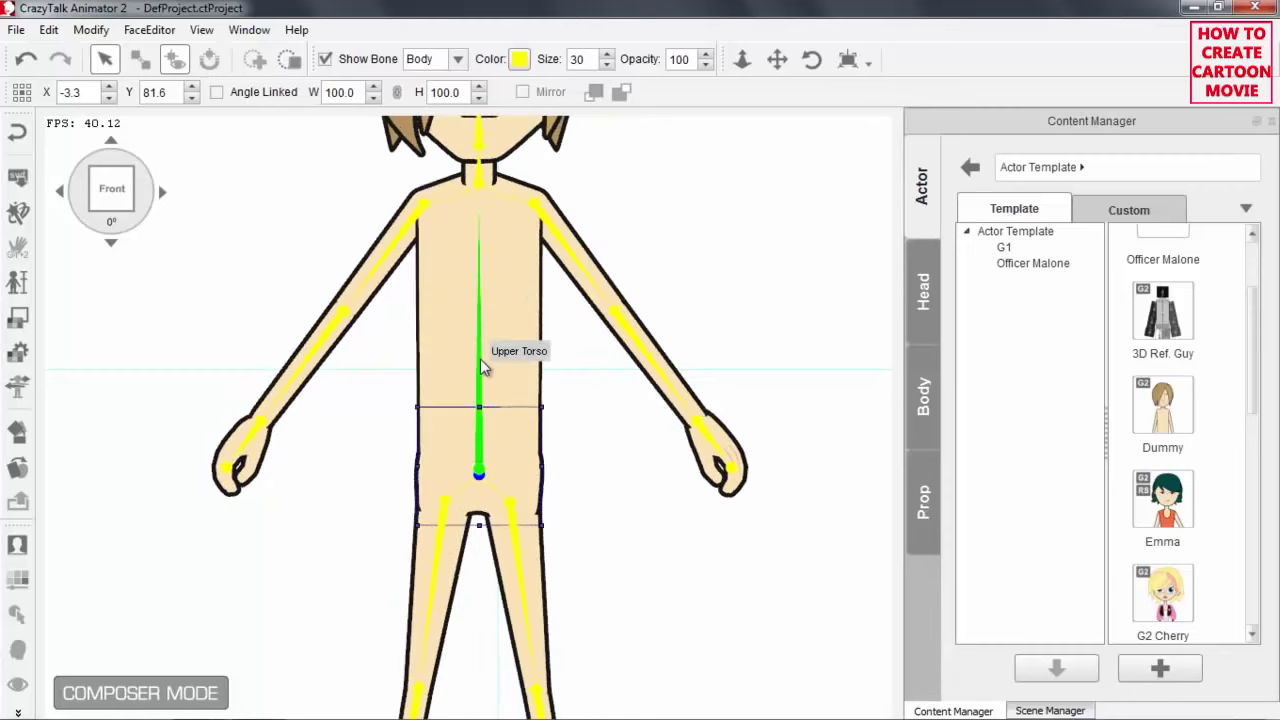
pyautogui.click(519, 364)
pyautogui.moveTo(569, 363)
pyautogui.mouseDown()
pyautogui.moveTo(589, 383)
pyautogui.moveTo(531, 351)
pyautogui.moveTo(575, 378)
pyautogui.moveTo(560, 365)
pyautogui.mouseUp()
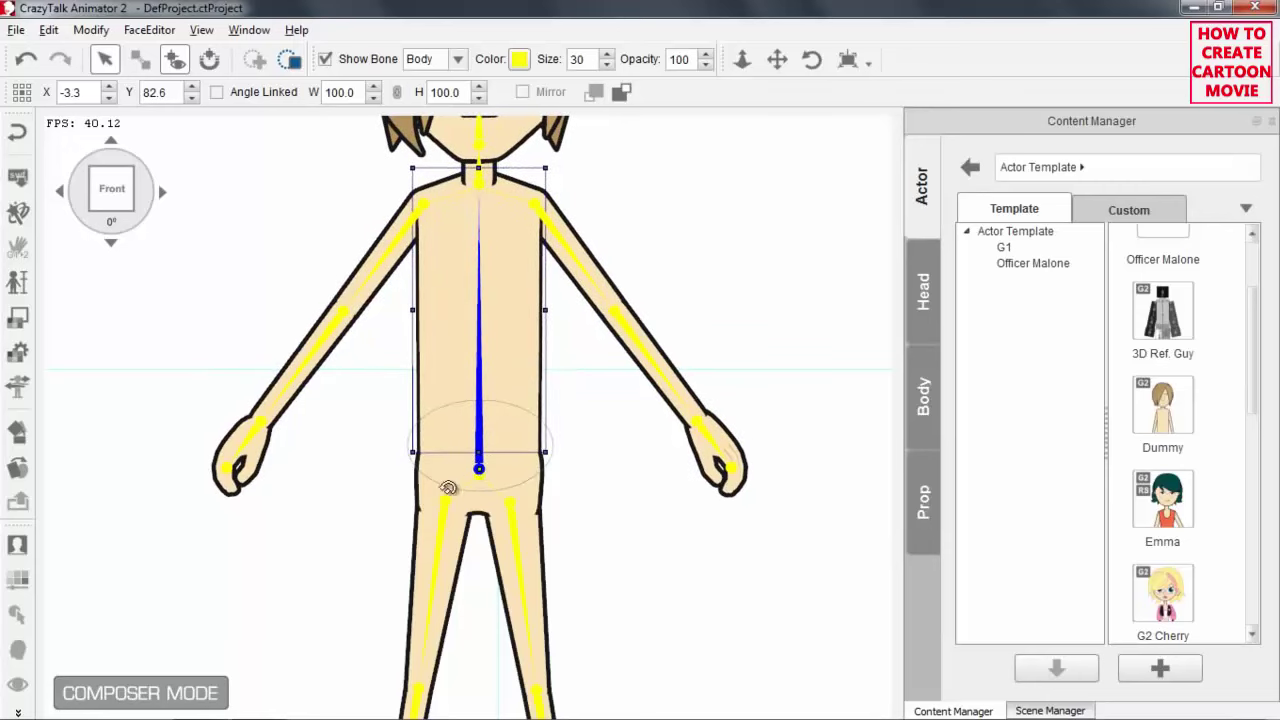
pyautogui.scroll(3, 386, 354)
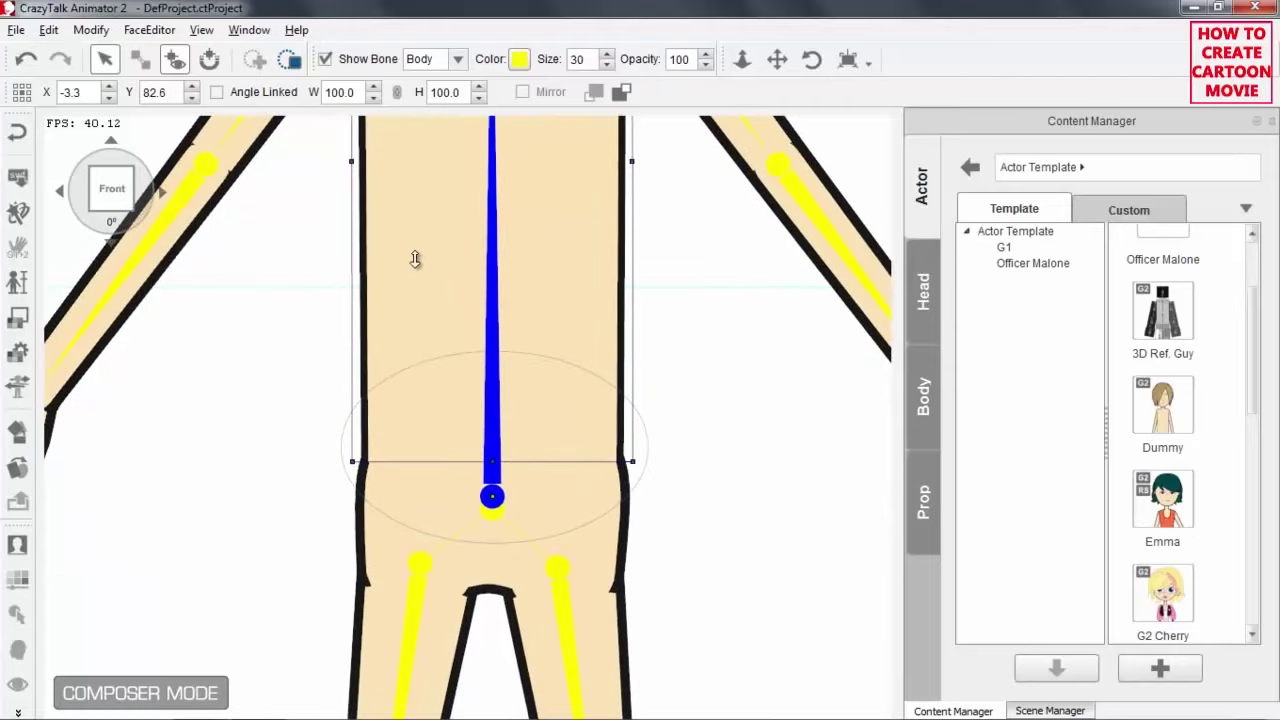
pyautogui.scroll(-3, 416, 262)
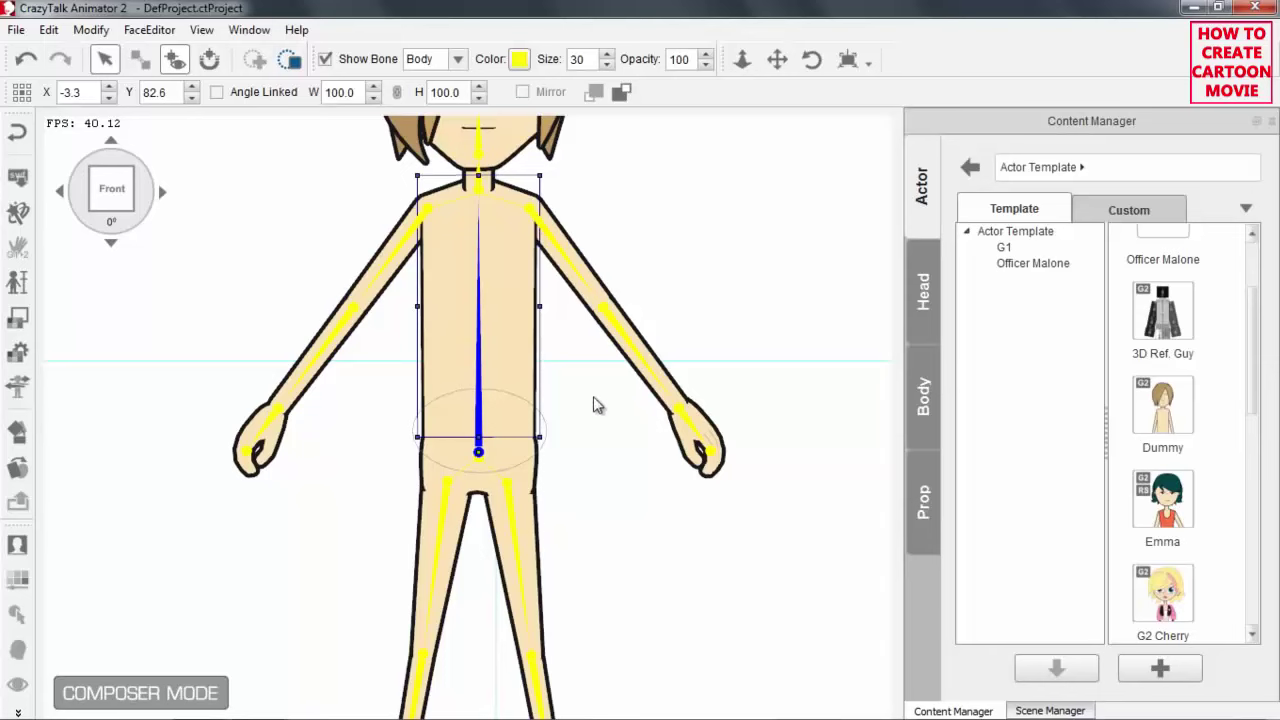
pyautogui.scroll(-1, 672, 300)
pyautogui.scroll(-2, 672, 300)
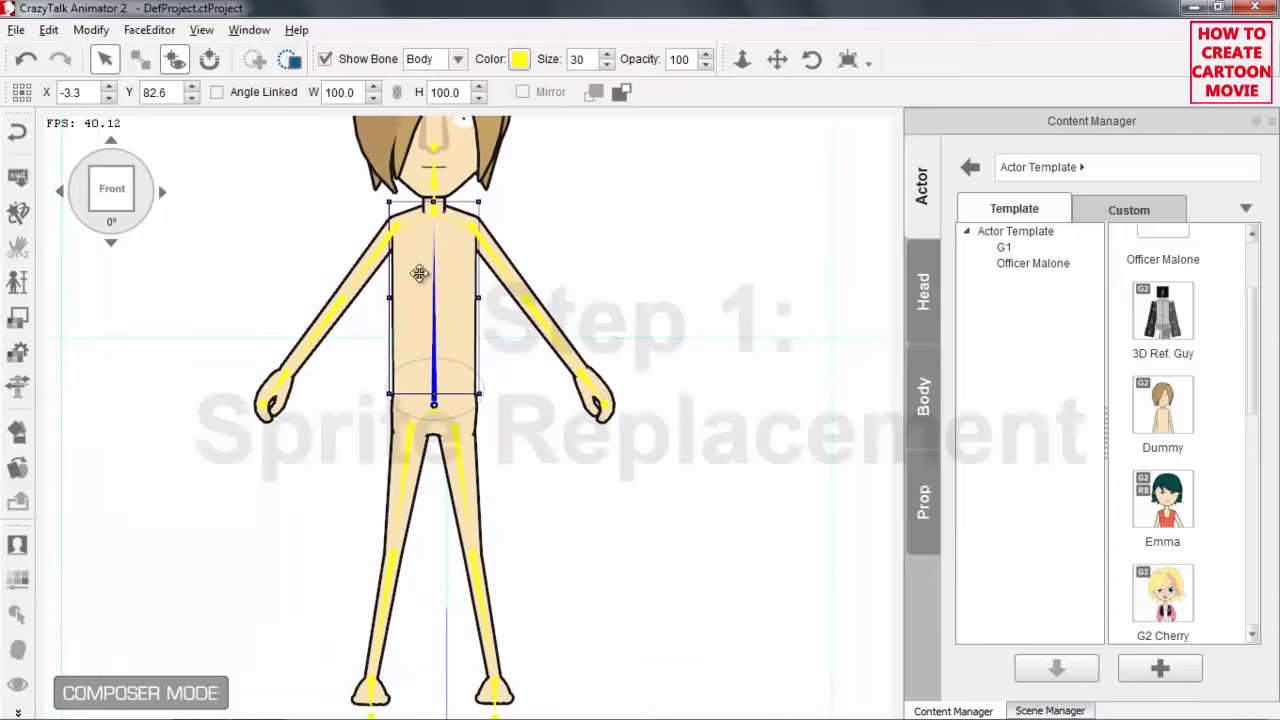
# Delete the upper arm and forearm sprites from both of the Dummy's arms, keeping the bones
pyautogui.click(373, 257)
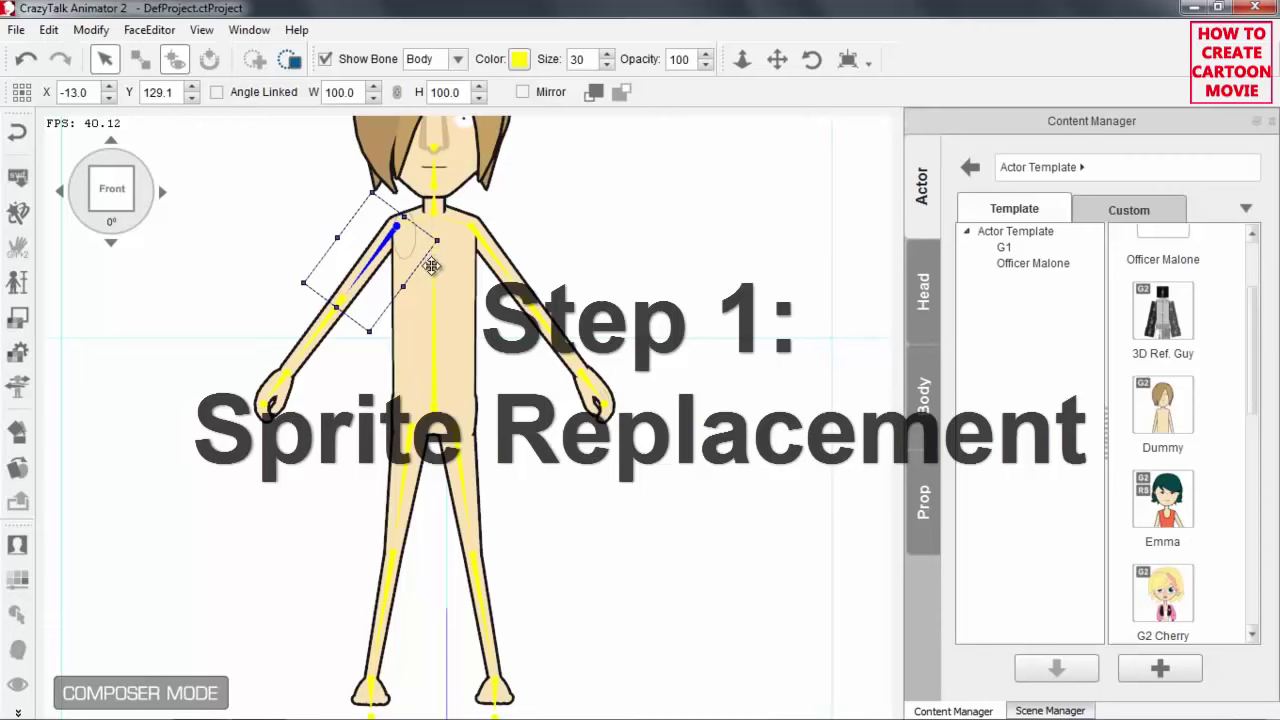
pyautogui.press('Delete')
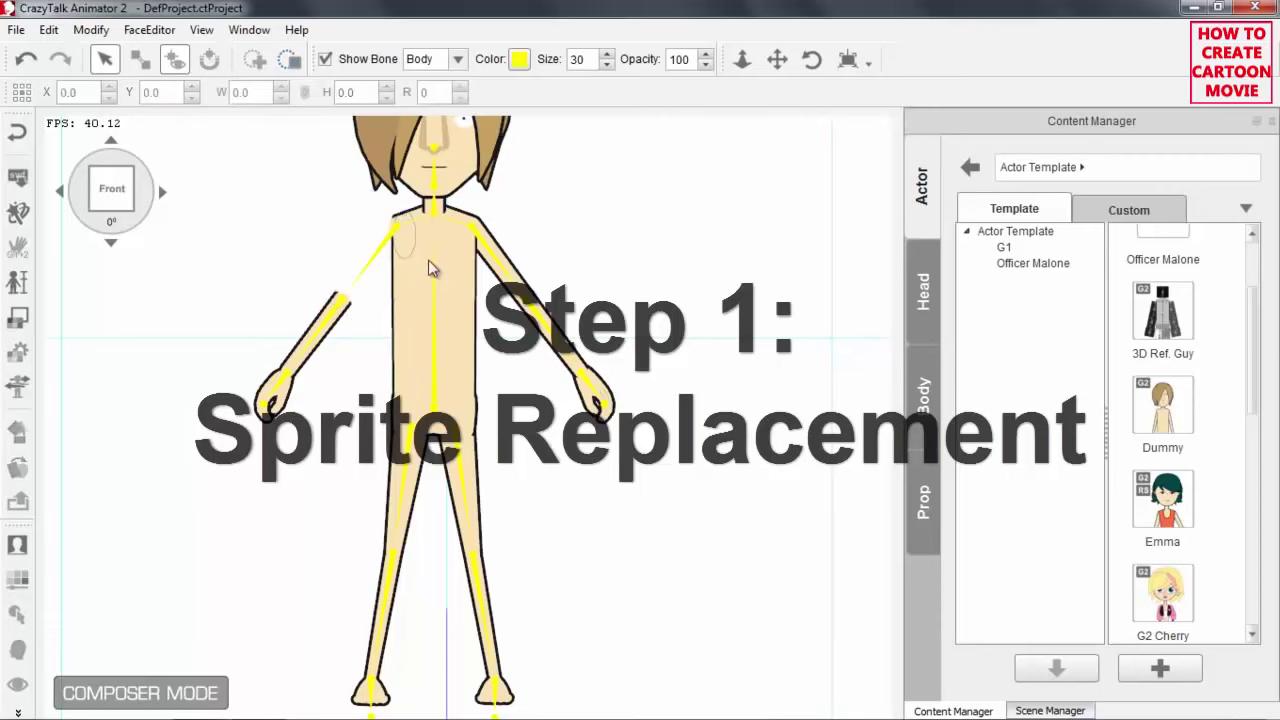
pyautogui.click(338, 312)
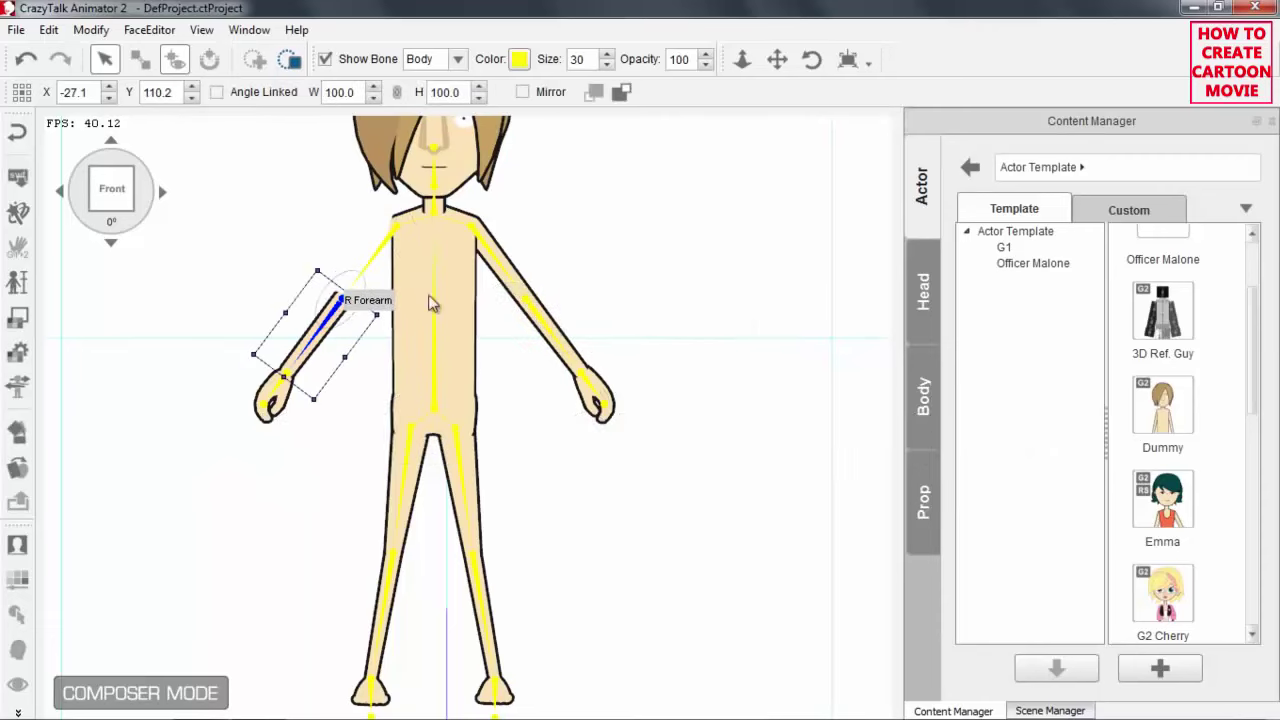
pyautogui.click(485, 245)
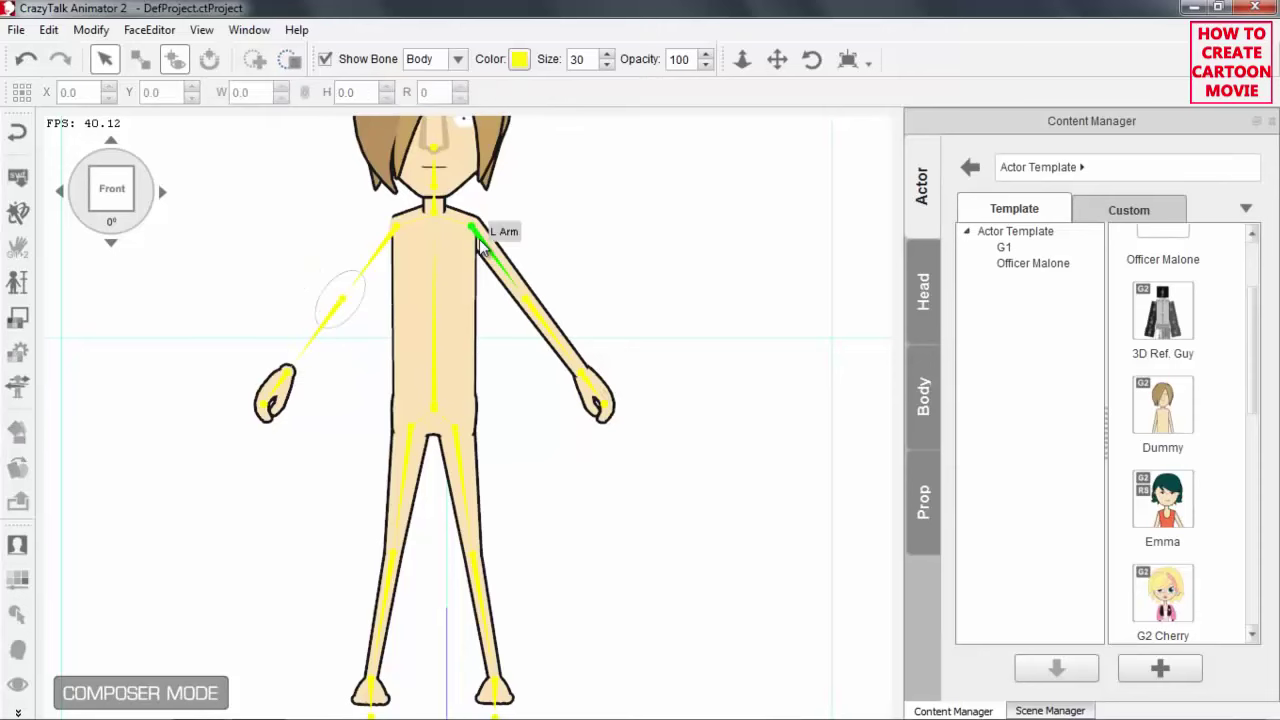
pyautogui.click(551, 332)
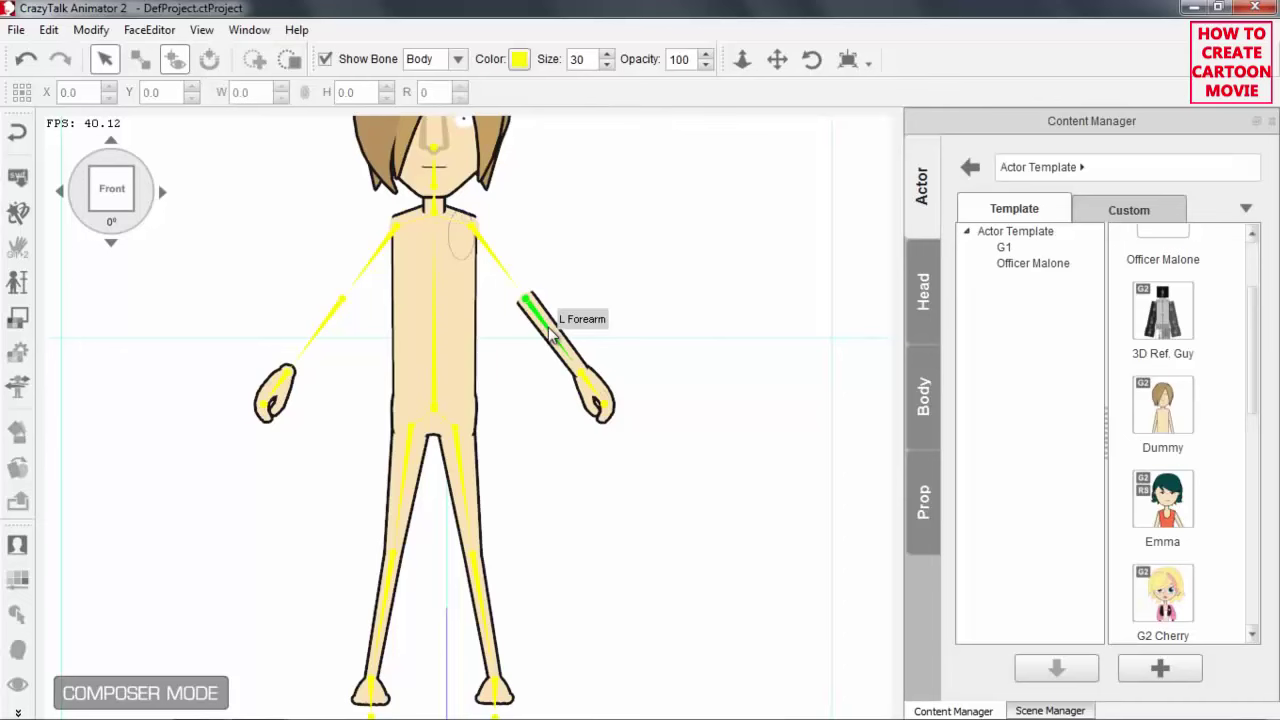
pyautogui.click(551, 333)
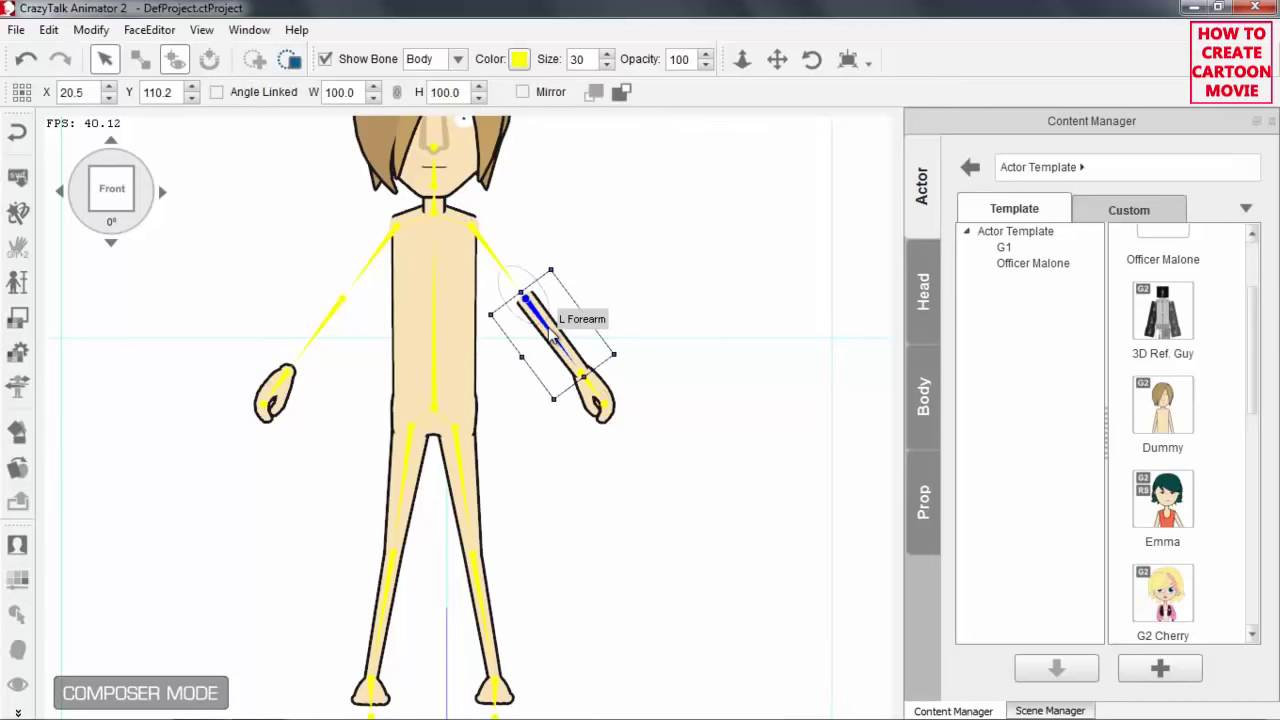
pyautogui.click(551, 333)
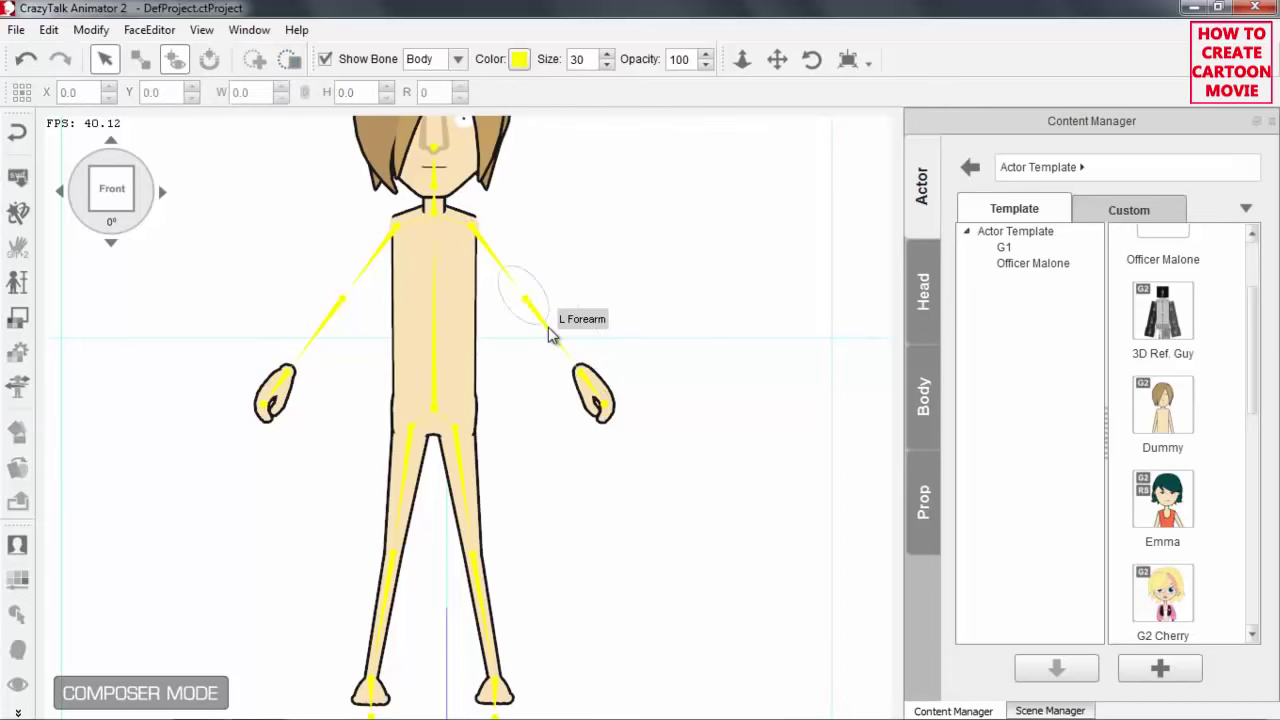
# Delete the right and left hand sprites from the Dummy
pyautogui.click(288, 377)
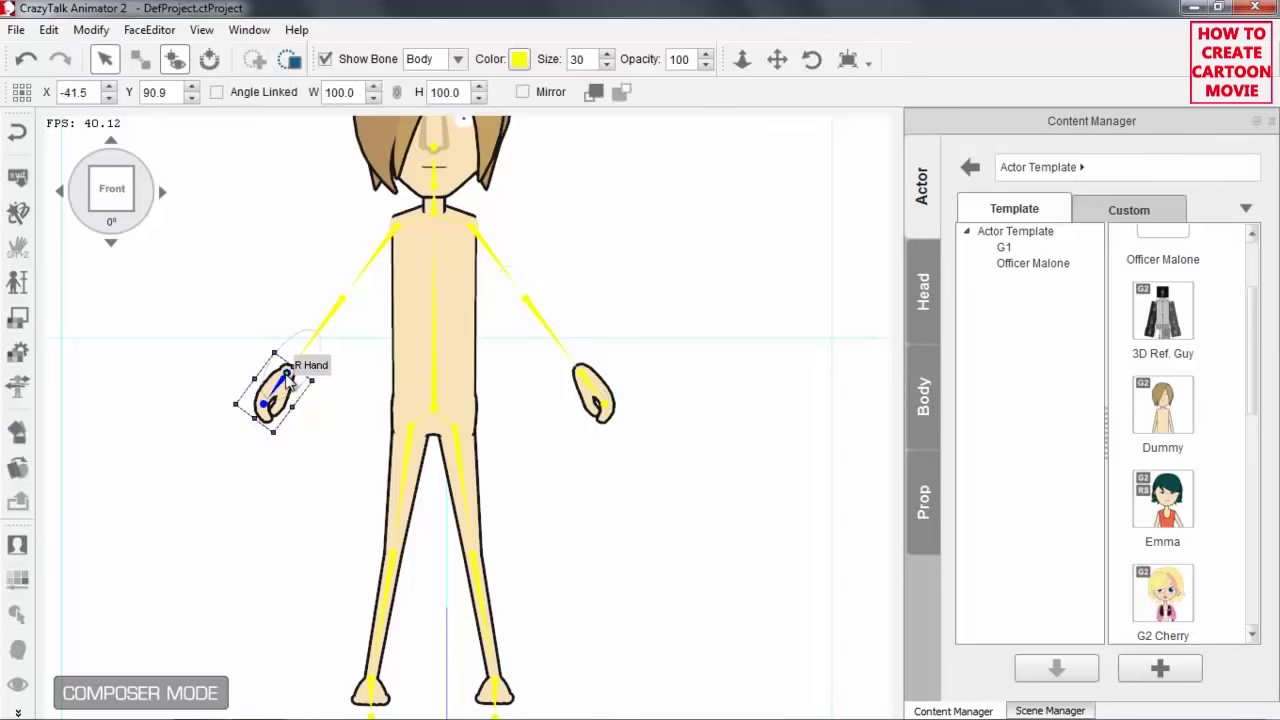
pyautogui.click(590, 390)
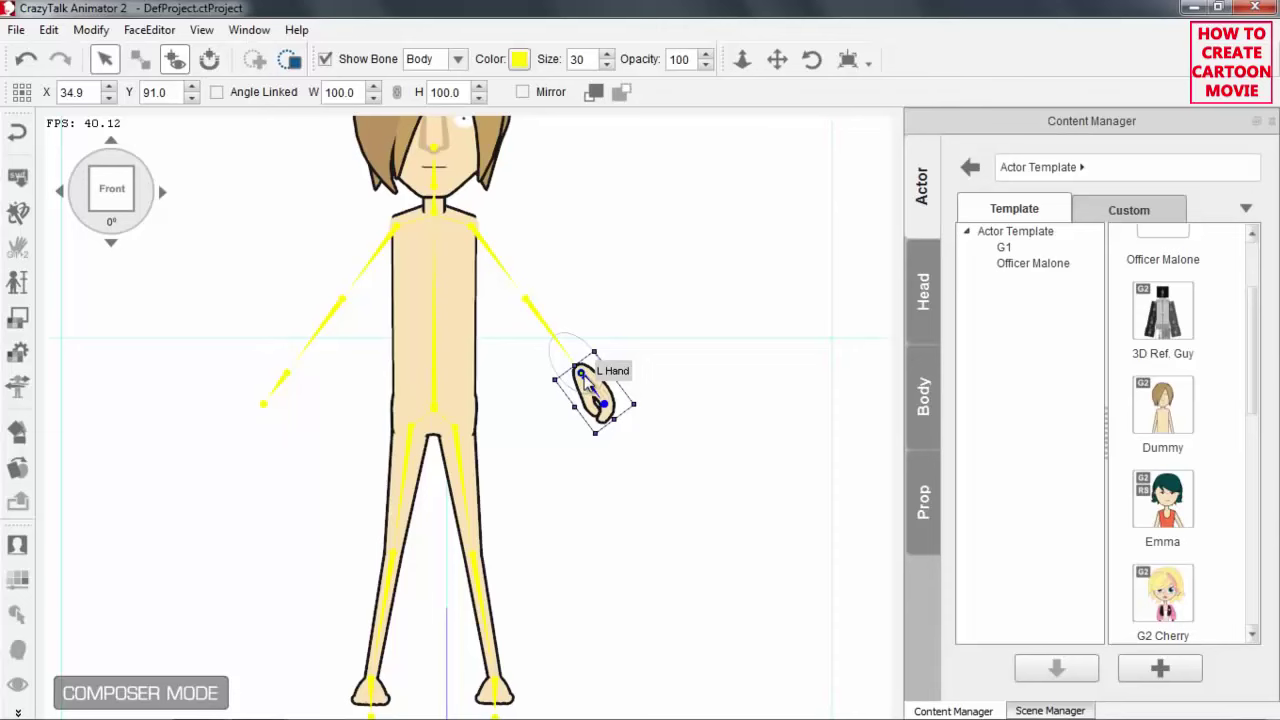
pyautogui.click(598, 382)
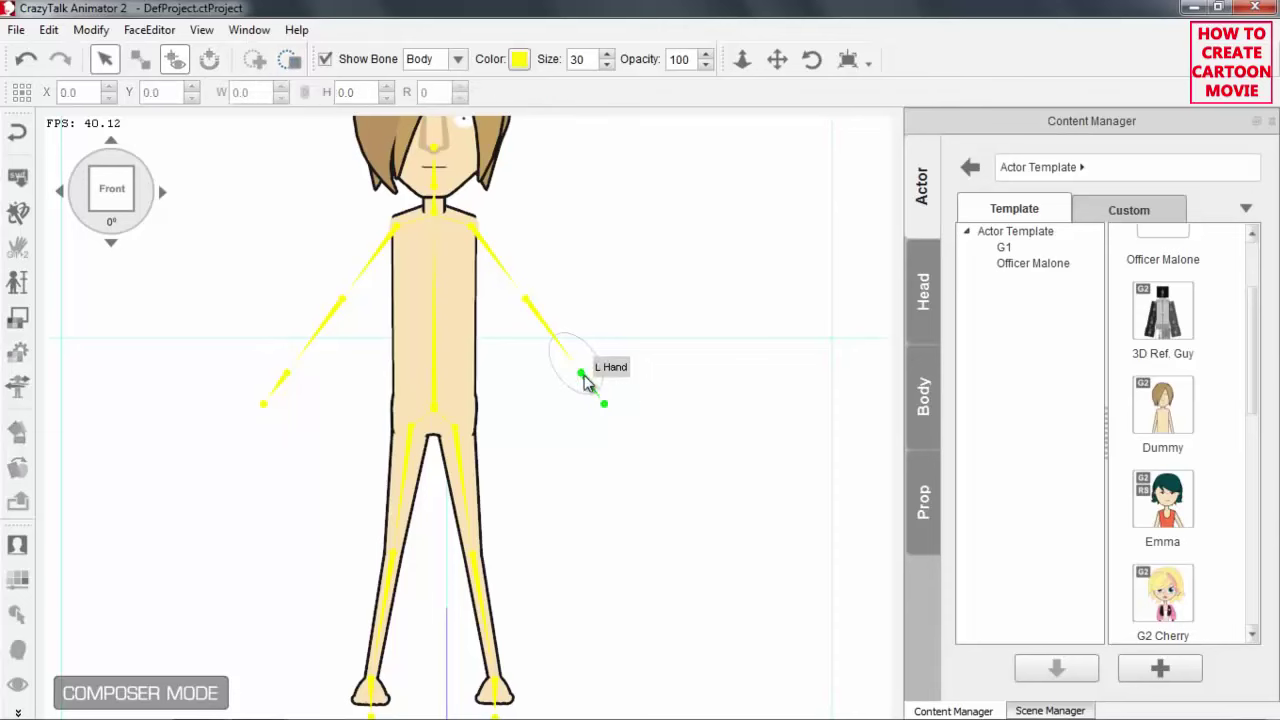
# Delete the hip and upper torso sprites from the Dummy's body
pyautogui.click(438, 387)
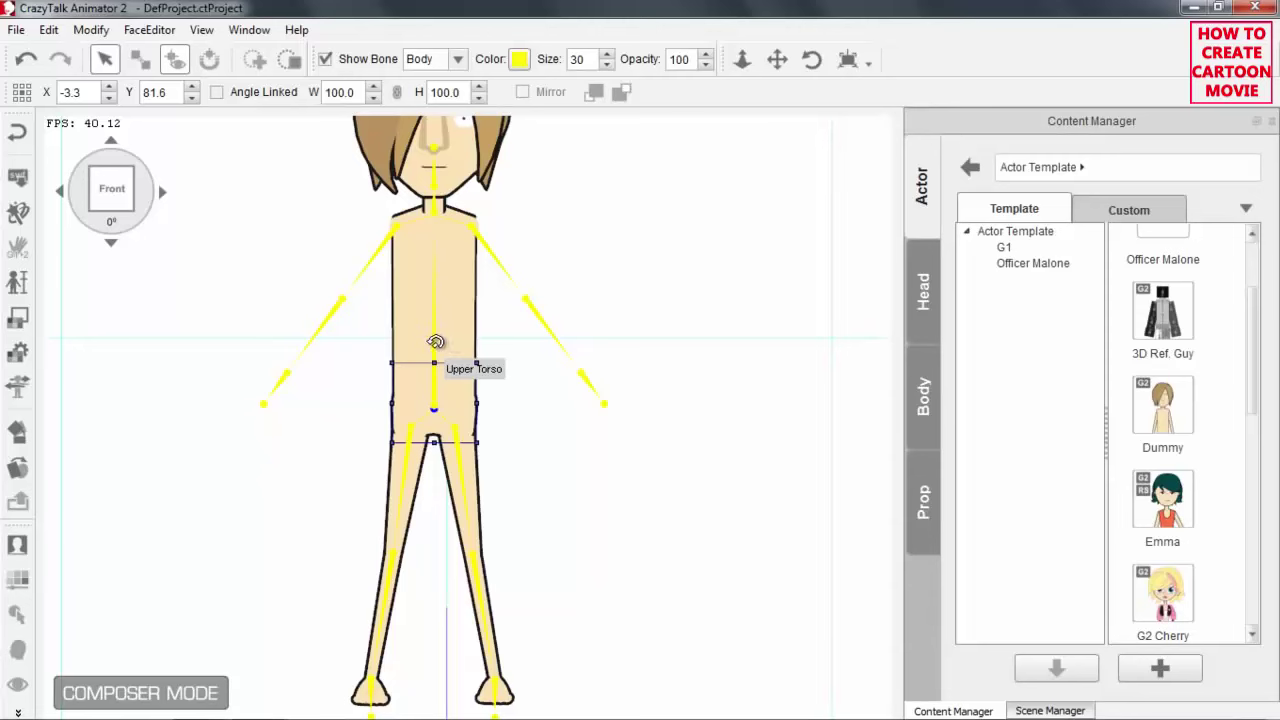
pyautogui.click(435, 342)
pyautogui.click(435, 347)
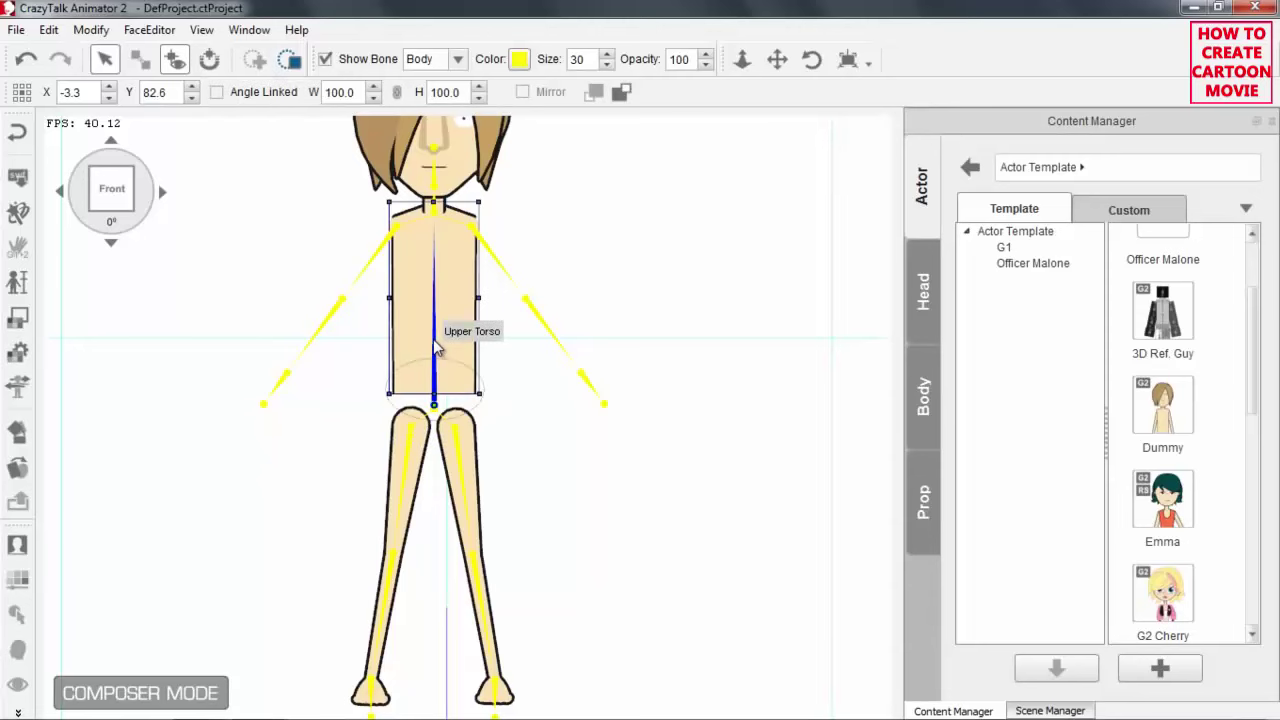
pyautogui.press('Delete')
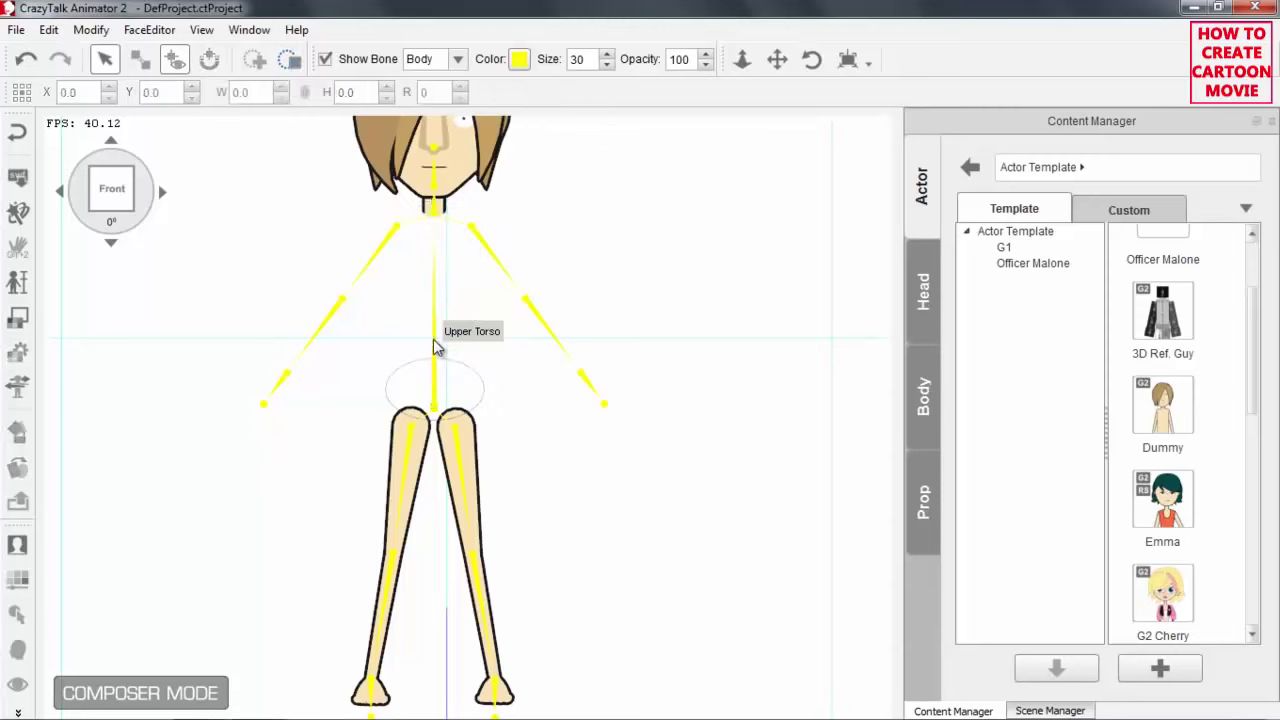
# Delete the right and left thigh sprites from the Dummy's legs
pyautogui.click(408, 445)
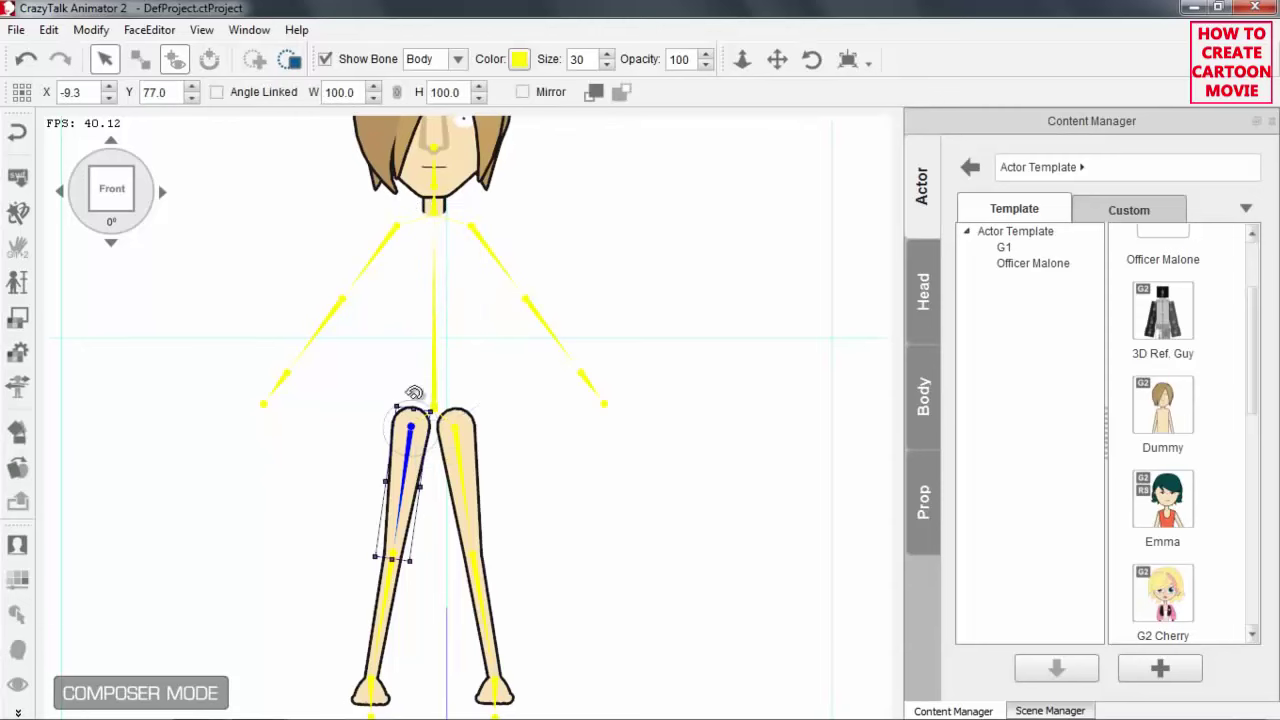
pyautogui.press('Delete')
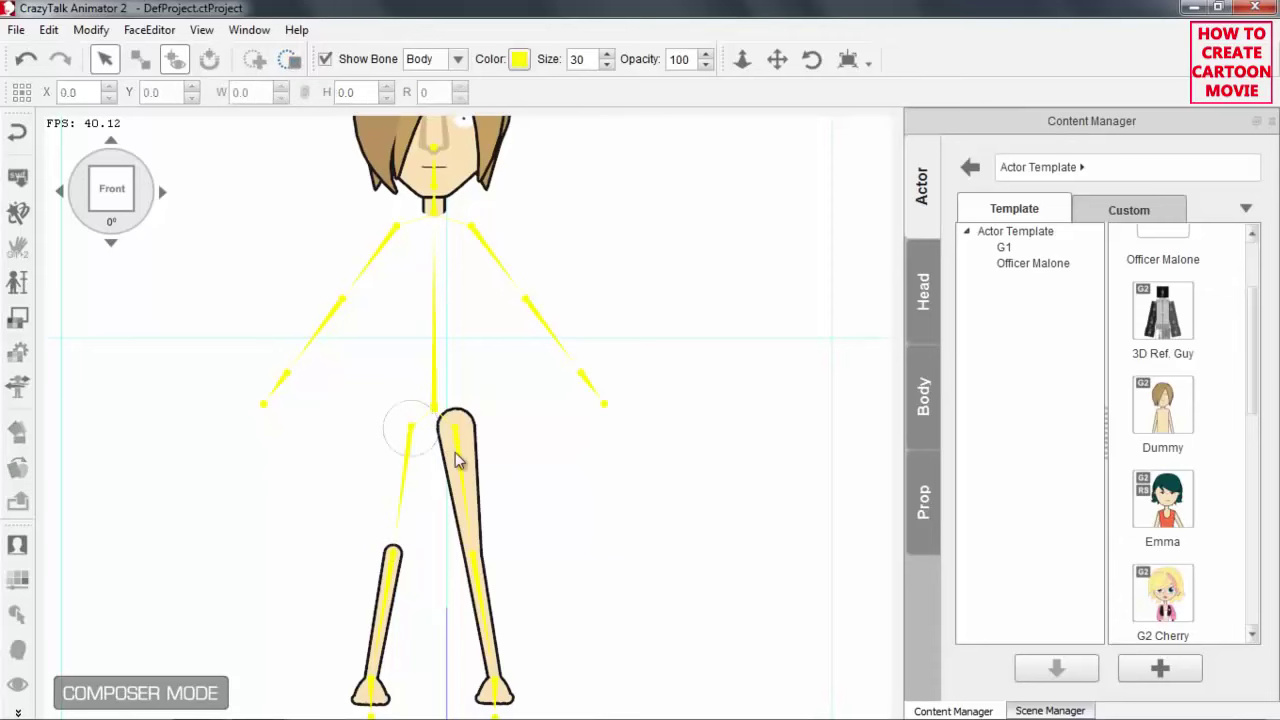
pyautogui.click(459, 460)
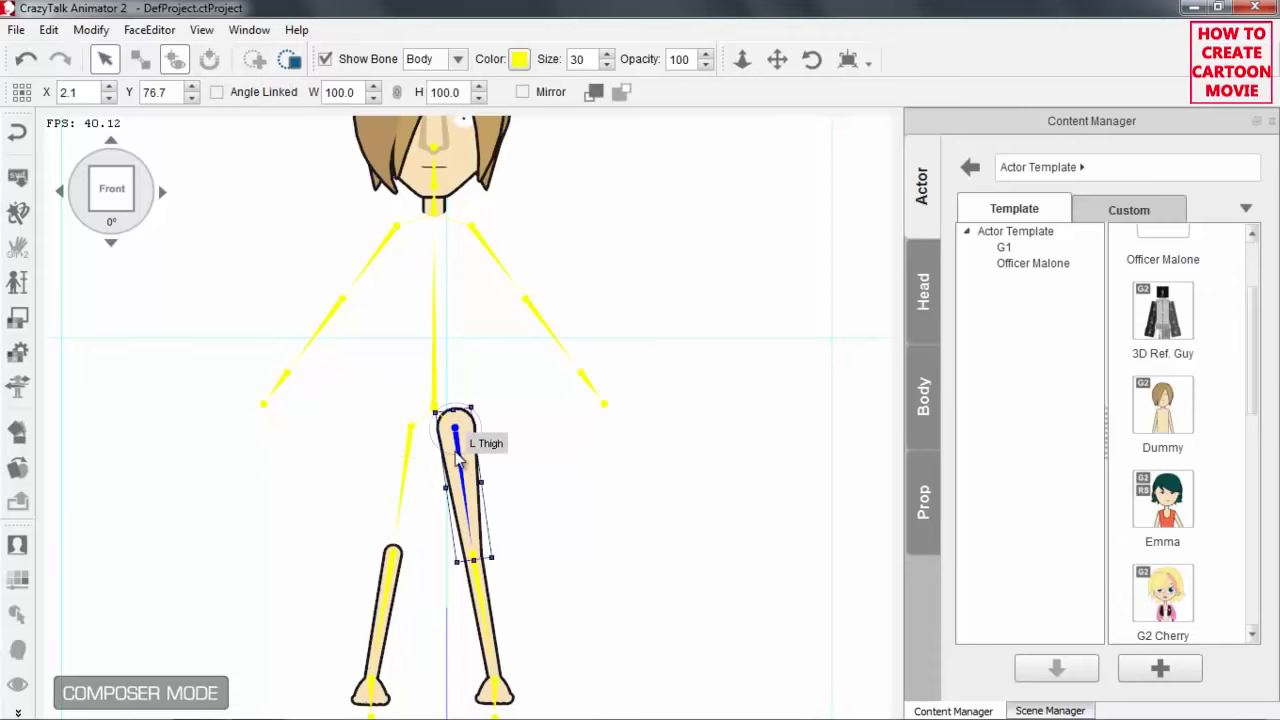
pyautogui.press('Delete')
# Delete the right shank, right foot and left foot sprites from the Dummy's legs
pyautogui.scroll(2, 557, 591)
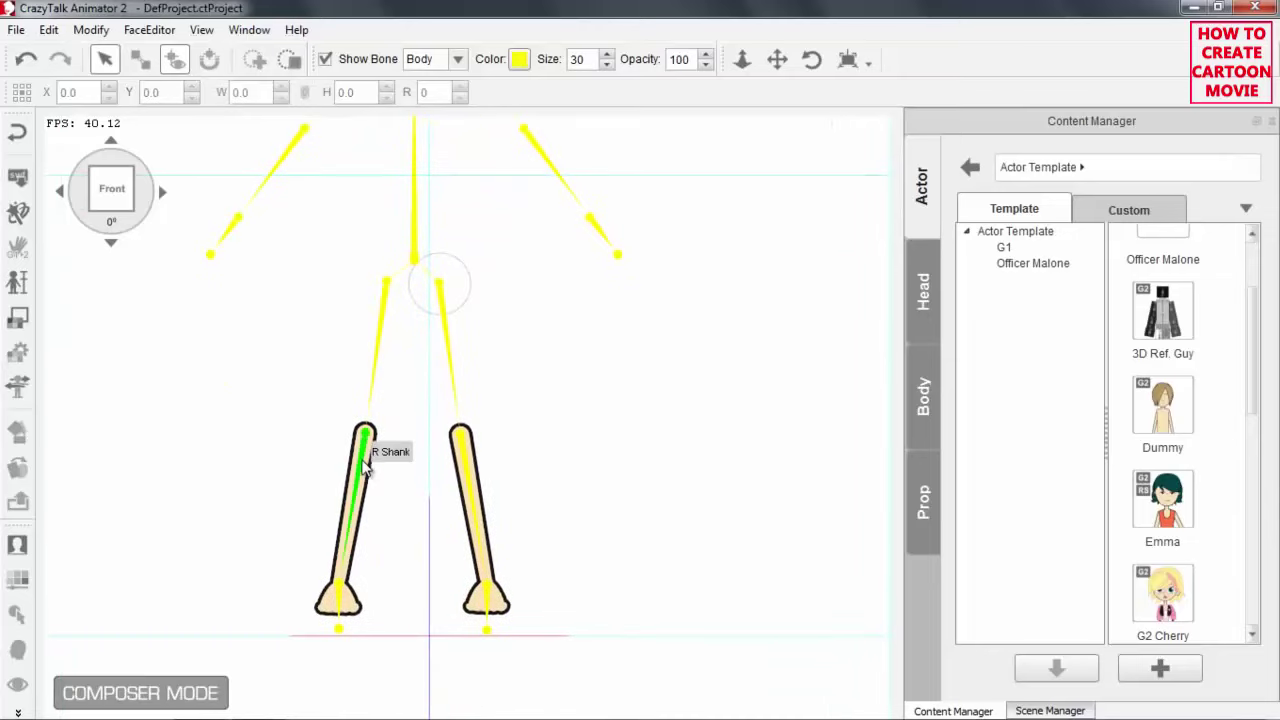
pyautogui.click(362, 458)
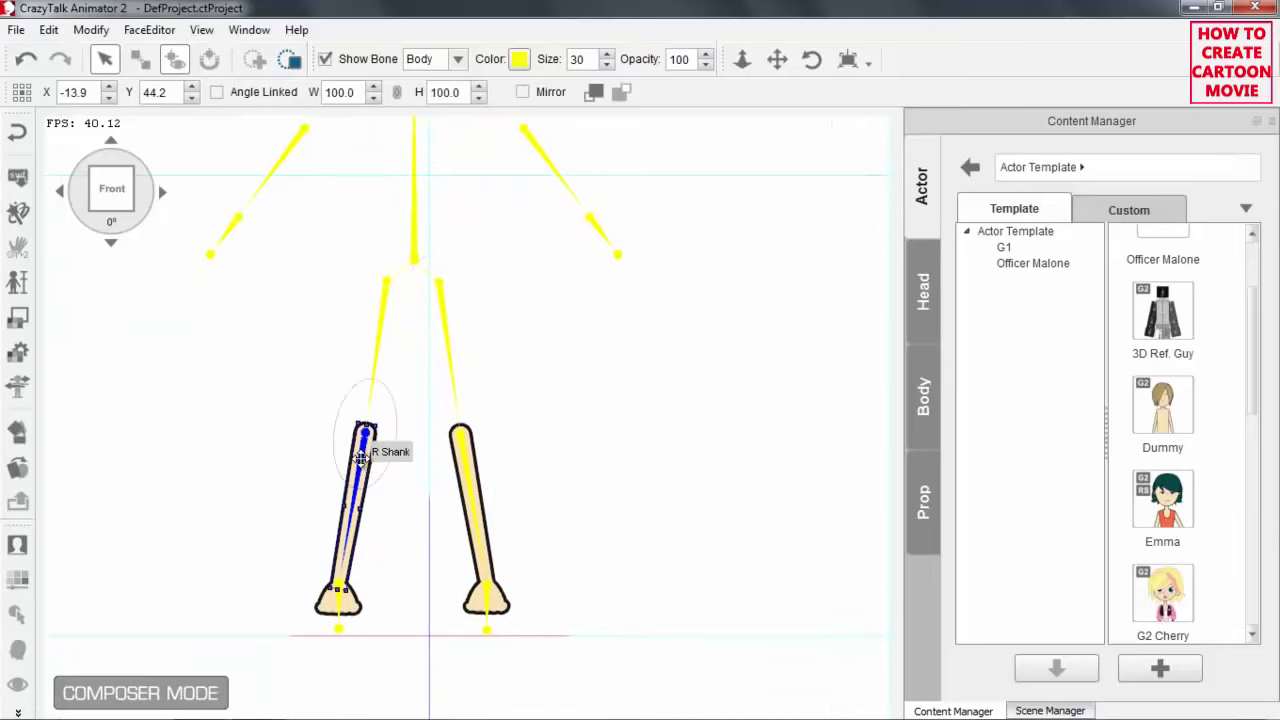
pyautogui.press('Delete')
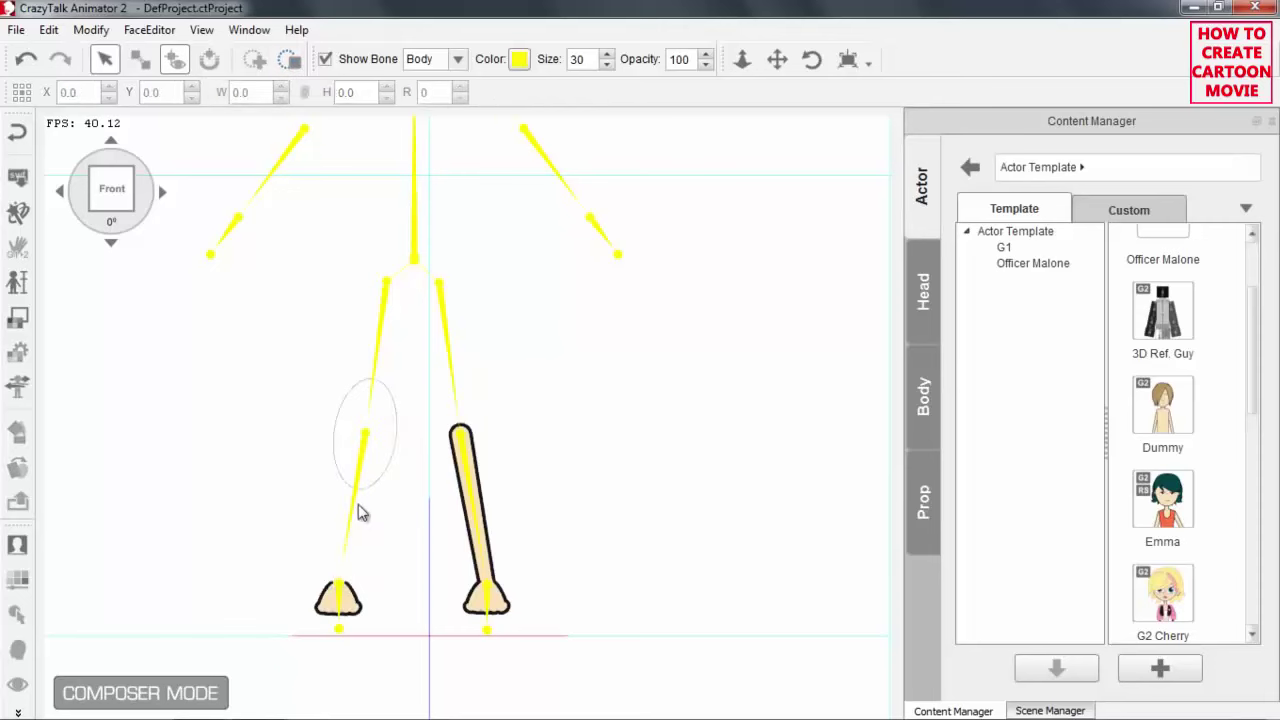
pyautogui.click(343, 606)
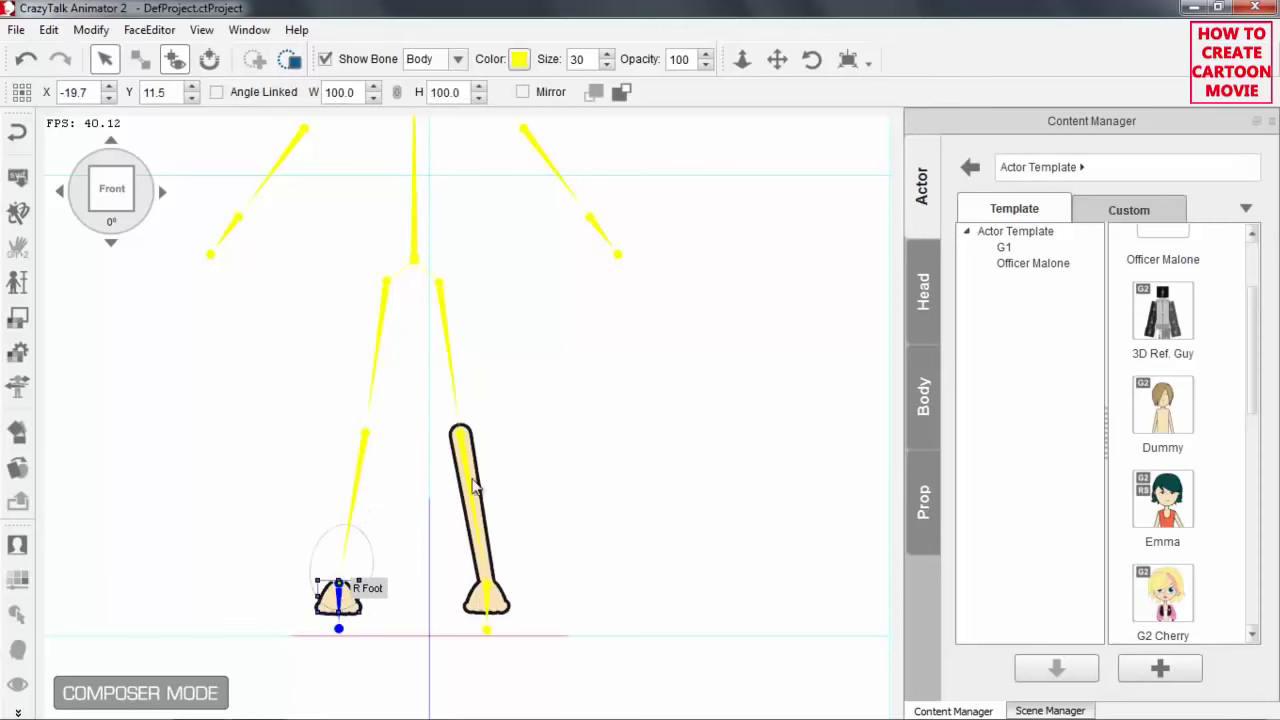
pyautogui.press('Delete')
pyautogui.click(490, 596)
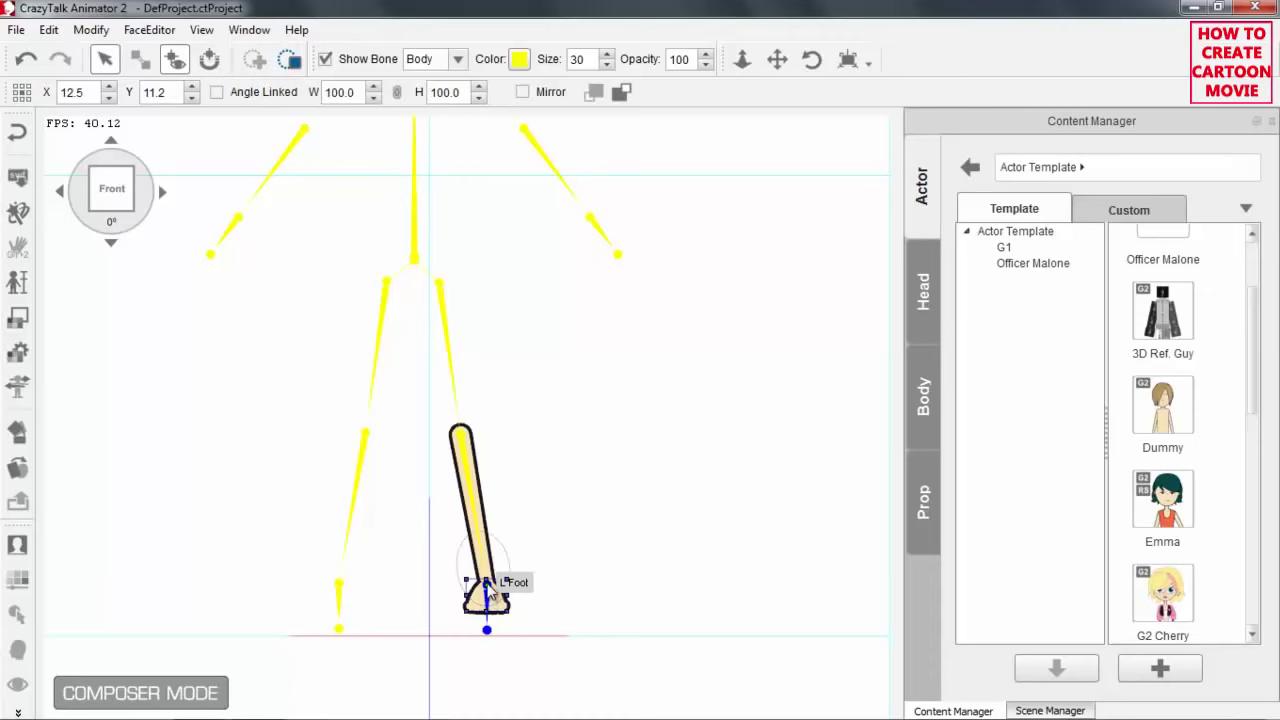
pyautogui.press('Delete')
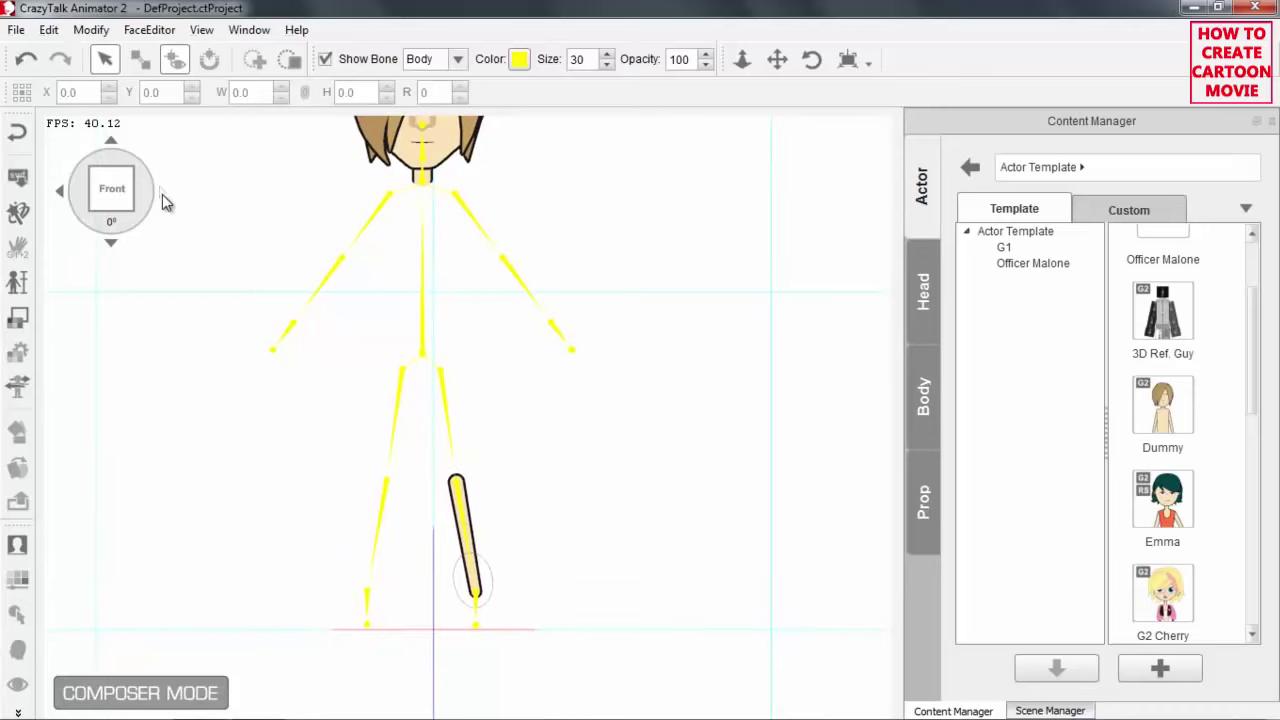
# Rotate the character through all its view angles back to the front to examine which sprites remain
pyautogui.click(162, 193)
pyautogui.click(162, 193)
pyautogui.click(162, 193)
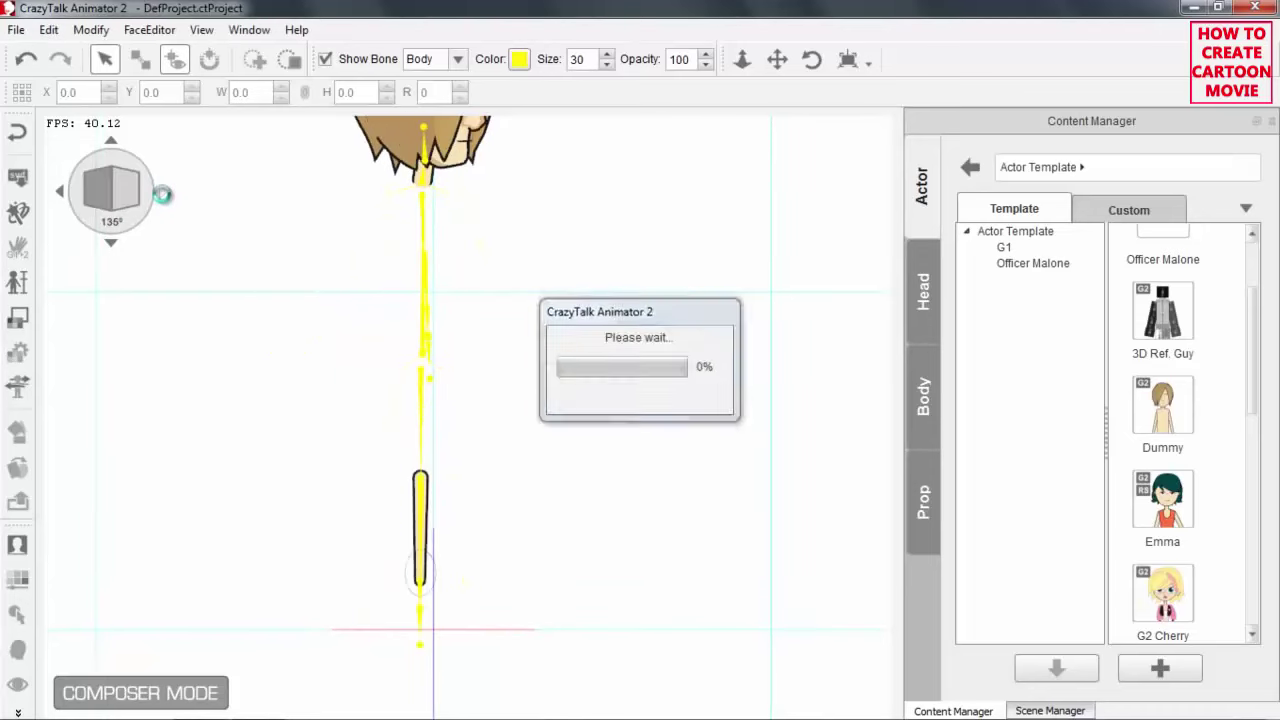
pyautogui.click(162, 194)
pyautogui.click(163, 196)
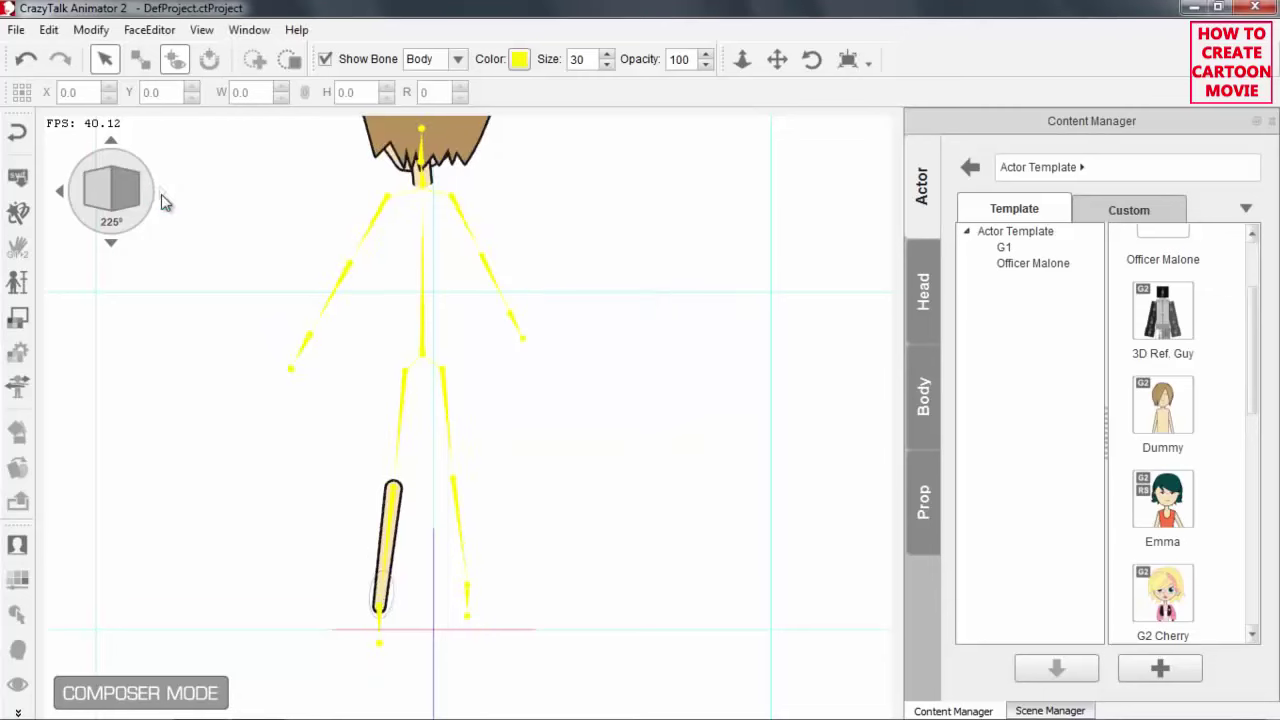
pyautogui.click(163, 197)
pyautogui.click(163, 197)
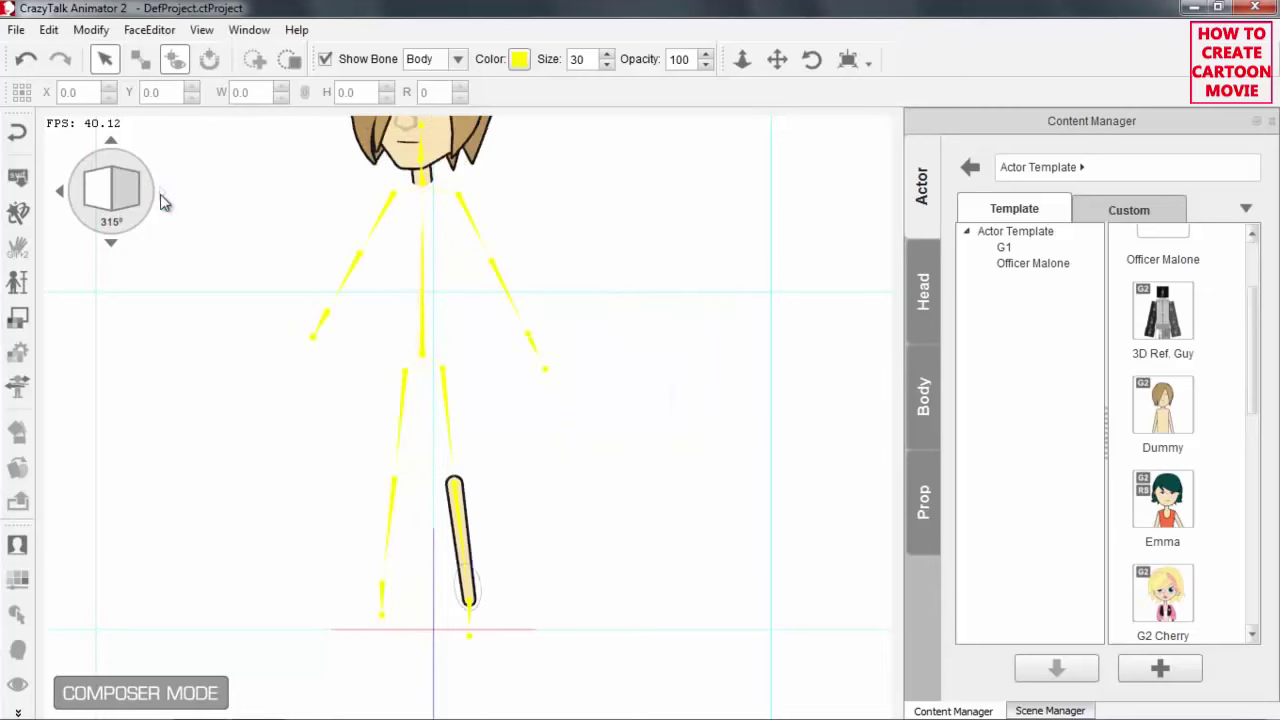
pyautogui.click(164, 199)
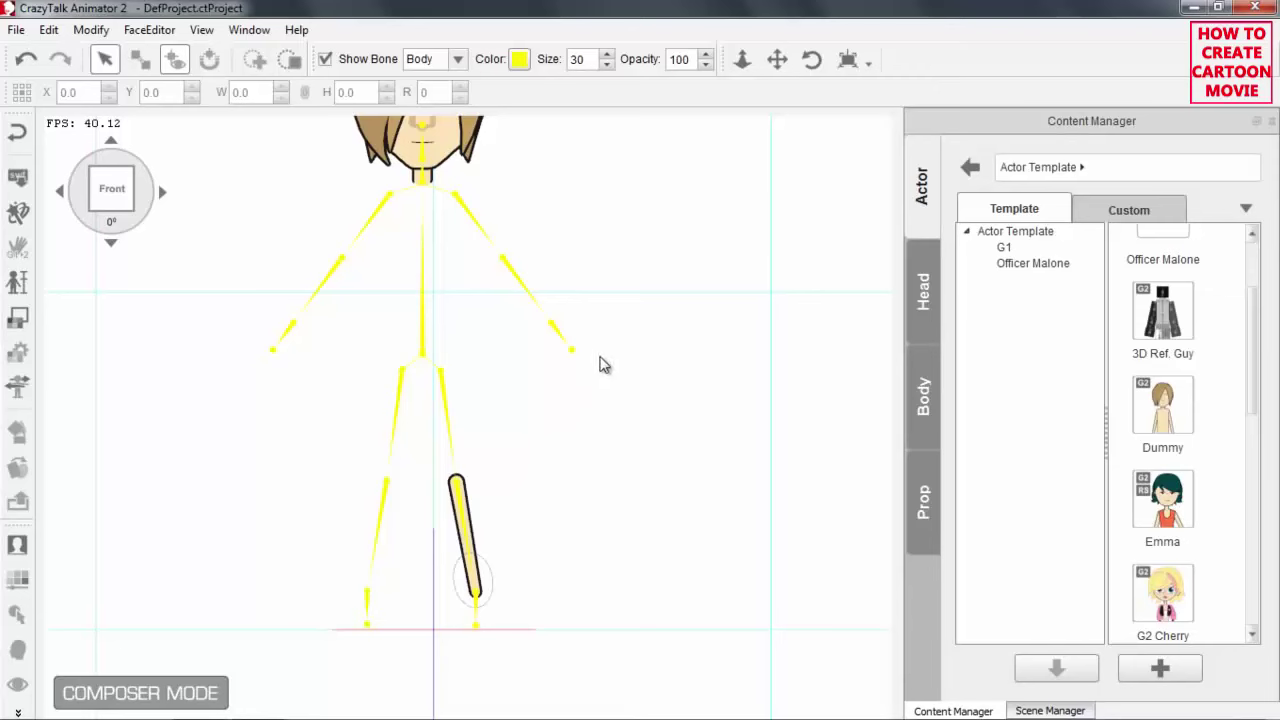
# Open the left shank in the Sprite Editor and compare its sprite at the 45° and front angles
pyautogui.click(460, 503)
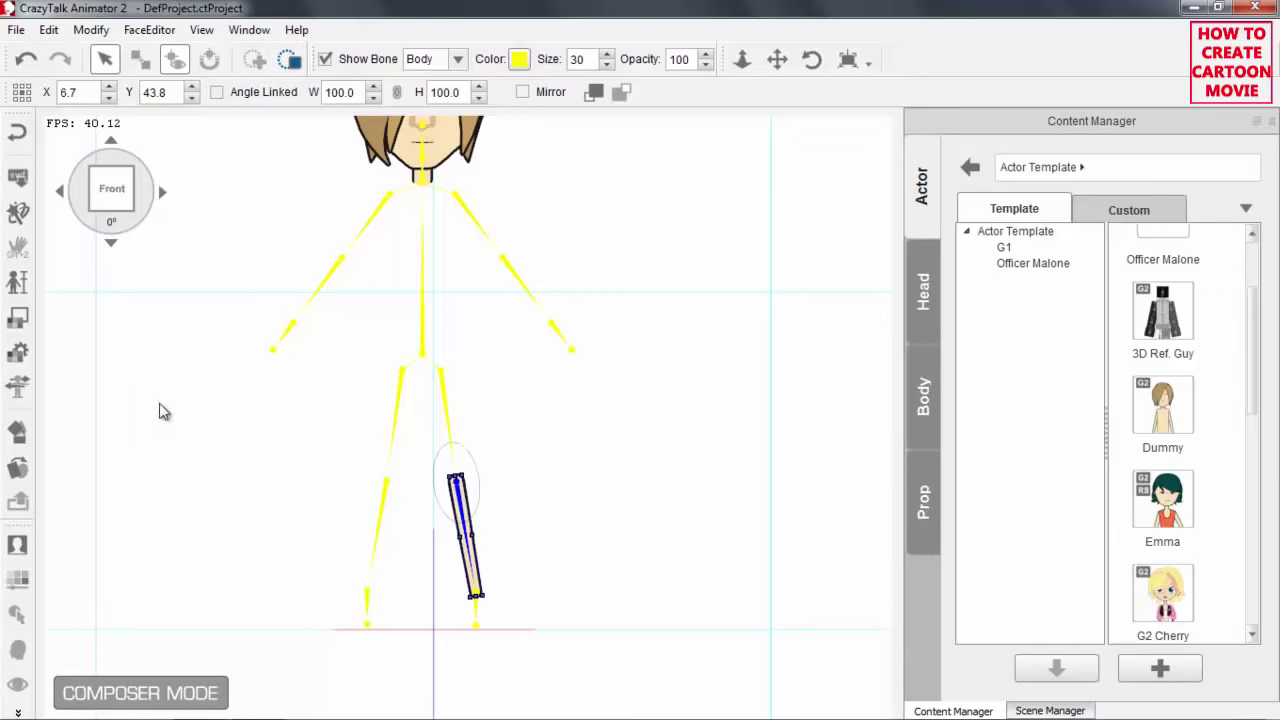
pyautogui.click(25, 467)
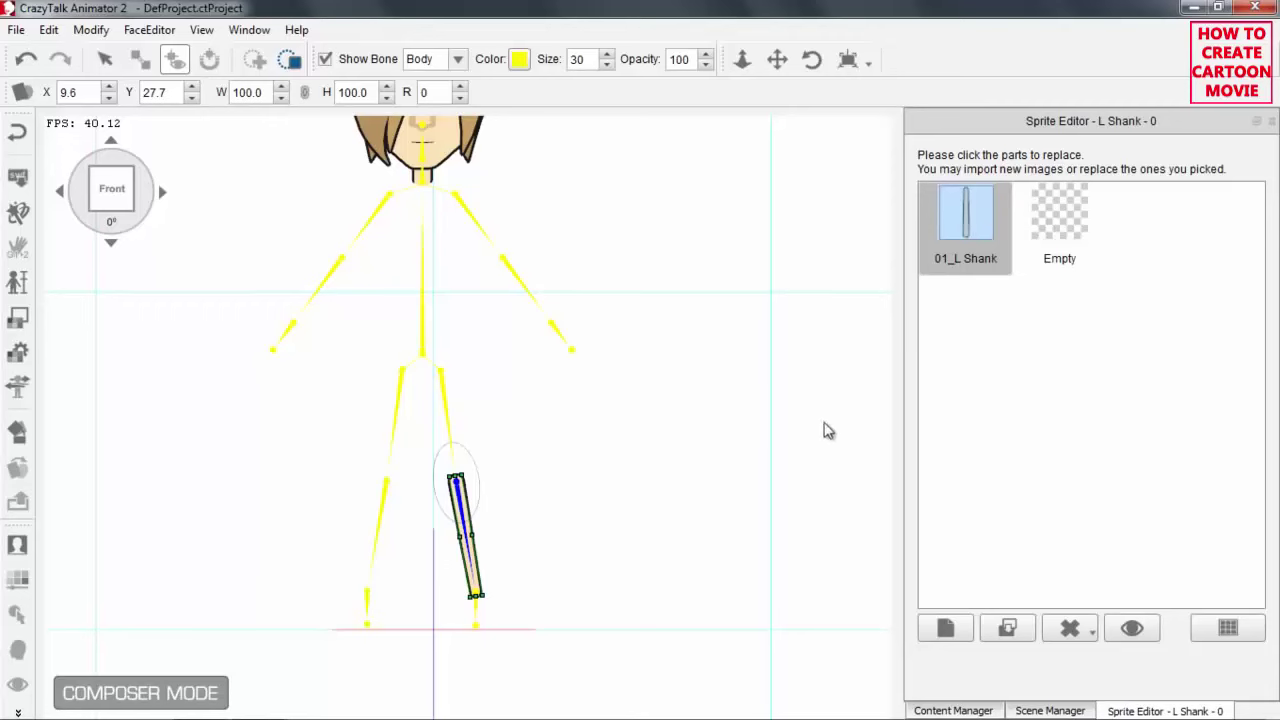
pyautogui.click(161, 191)
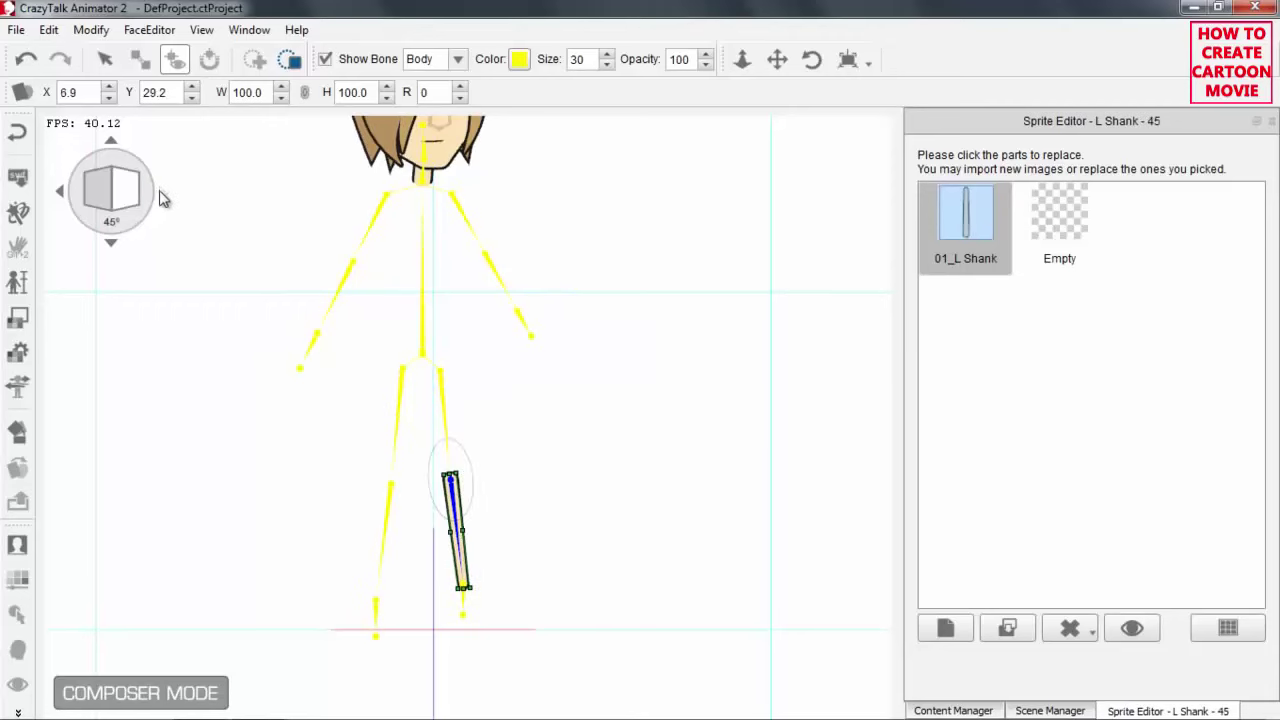
pyautogui.click(59, 193)
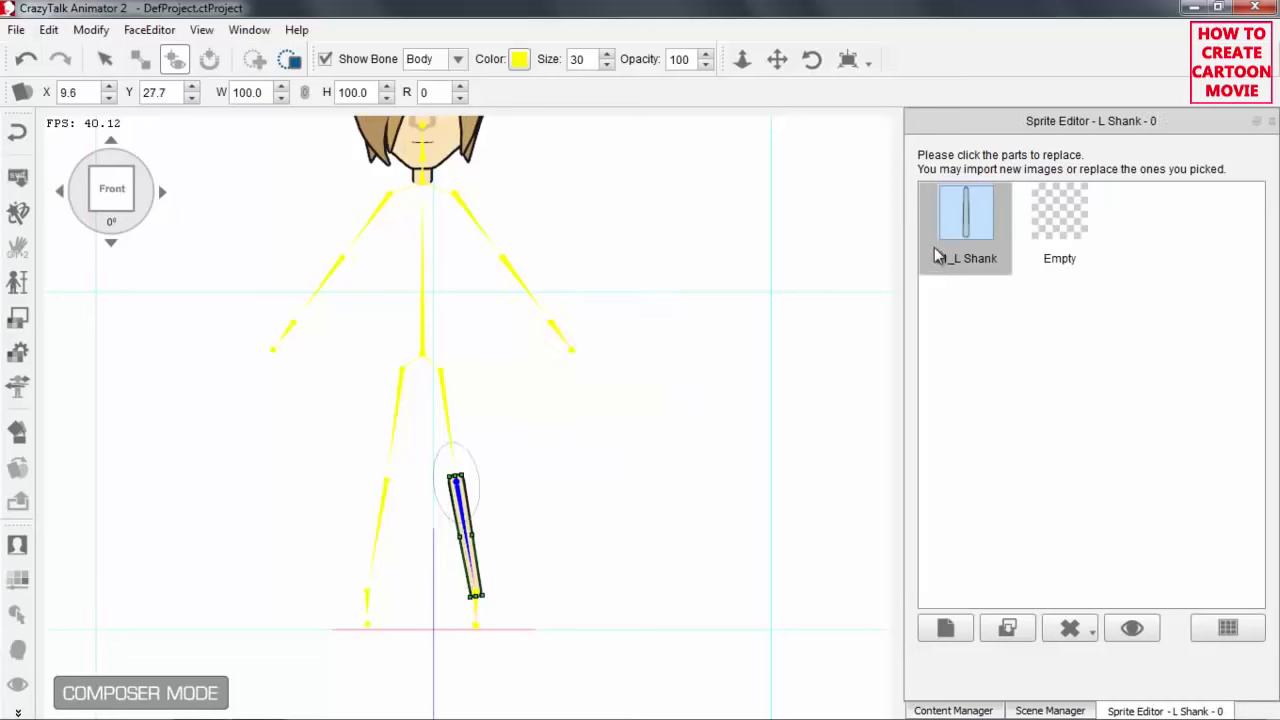
# Examine the sprite entries of the left forearm joint mask and left thigh, and reselect the left shank
pyautogui.click(511, 277)
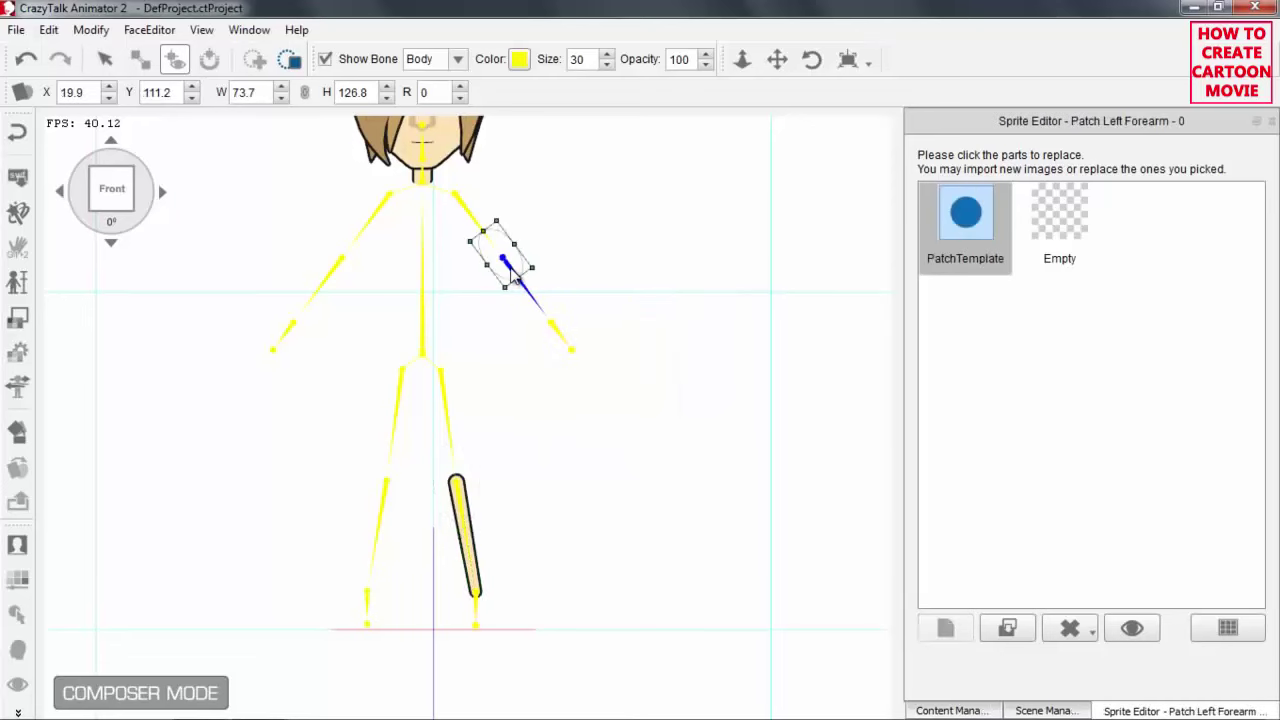
pyautogui.click(447, 400)
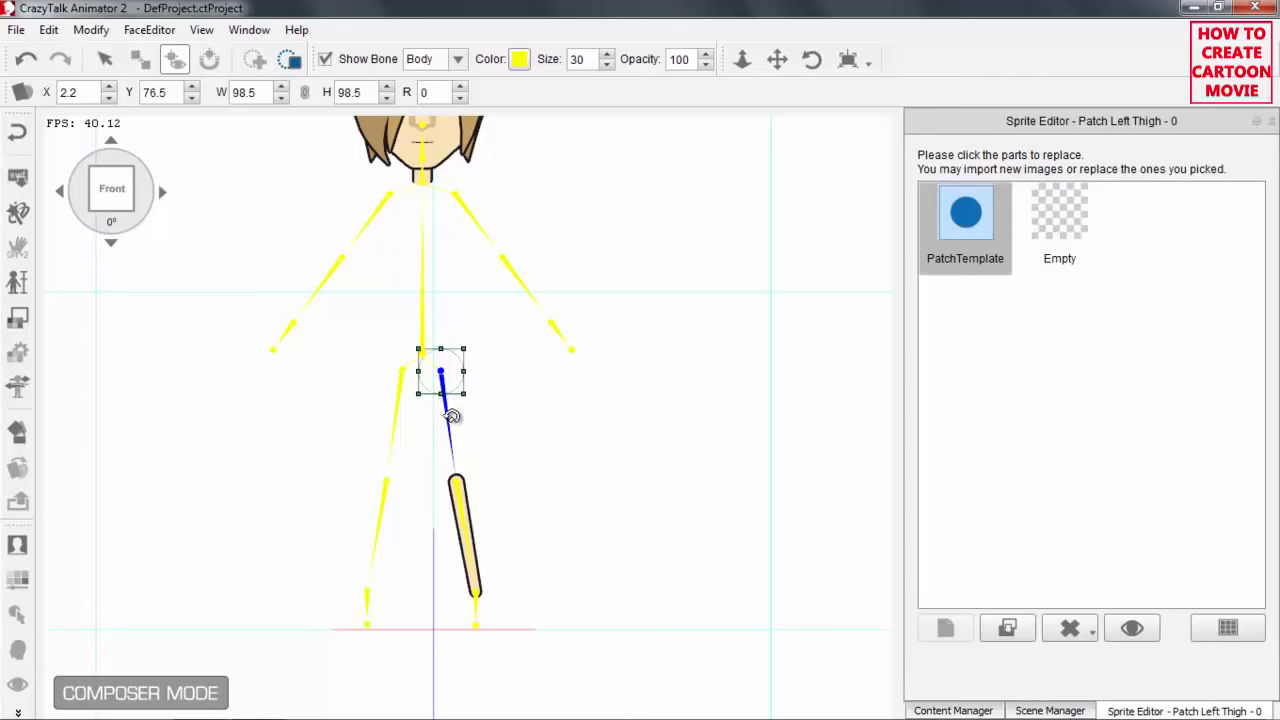
pyautogui.click(447, 414)
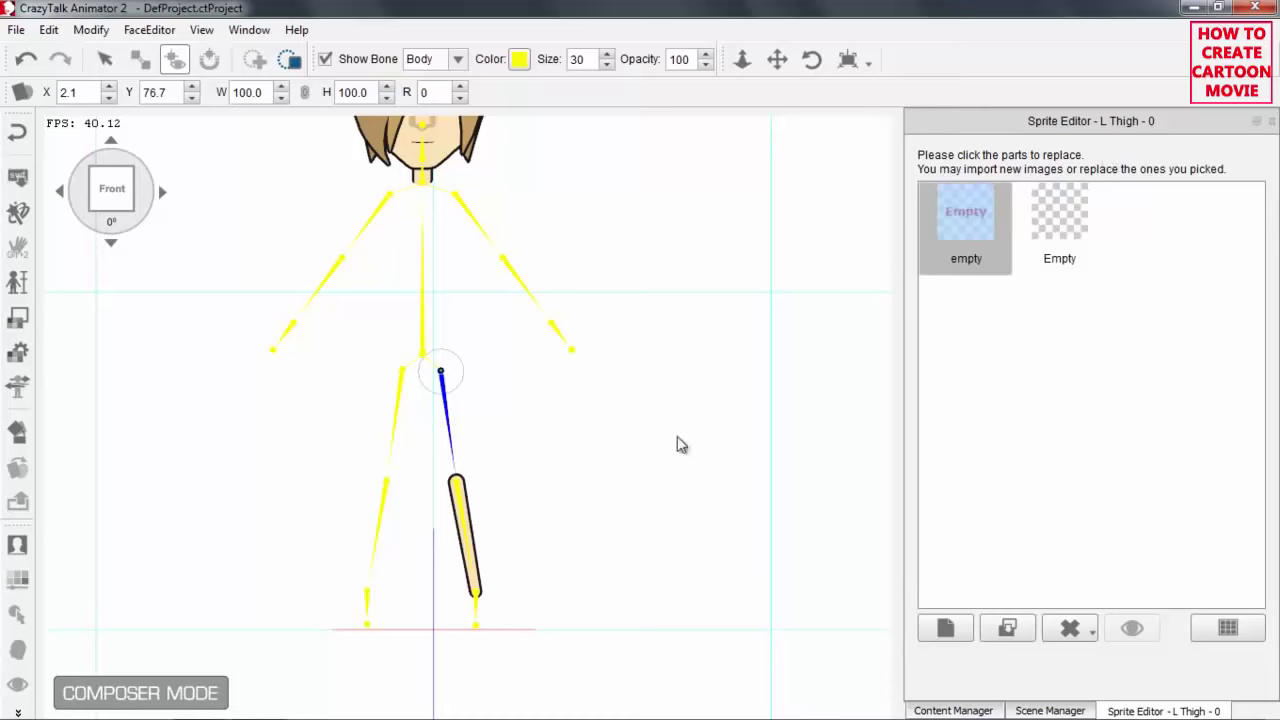
pyautogui.click(466, 520)
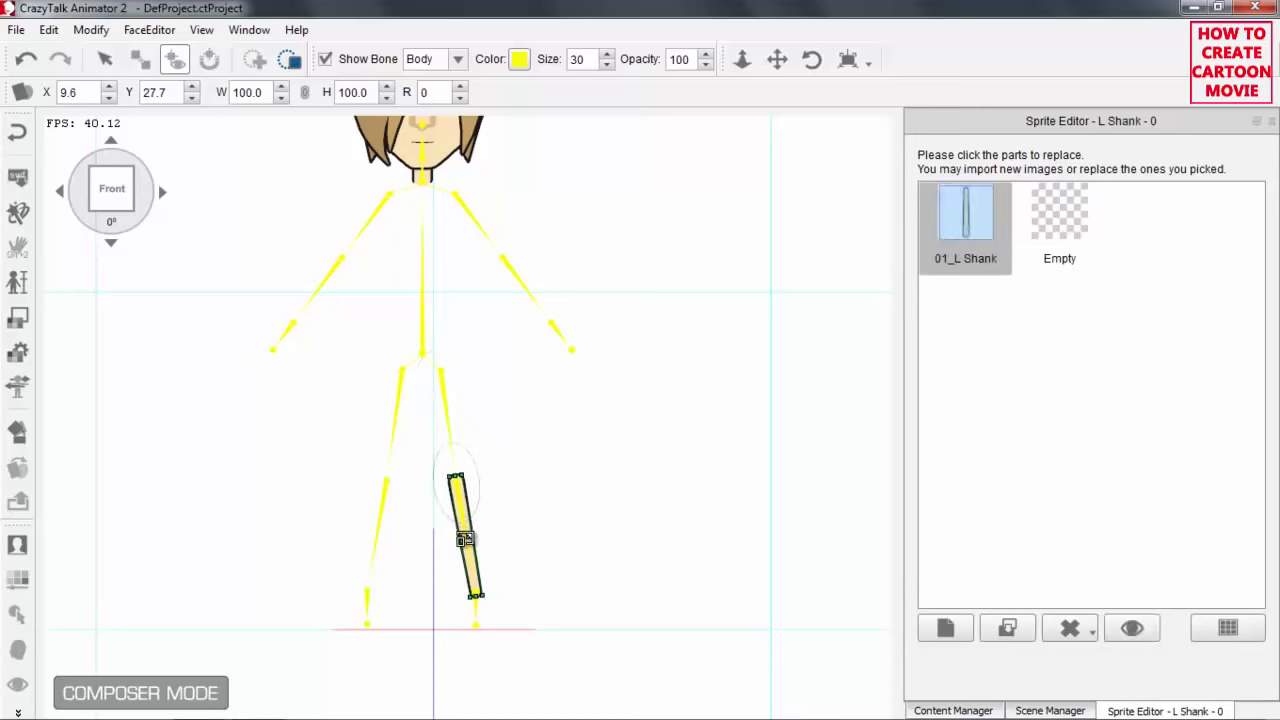
# Delete only the front angle of the left shank sprite and check the 45° view
pyautogui.moveTo(749, 477); pyautogui.dragTo(700, 420)
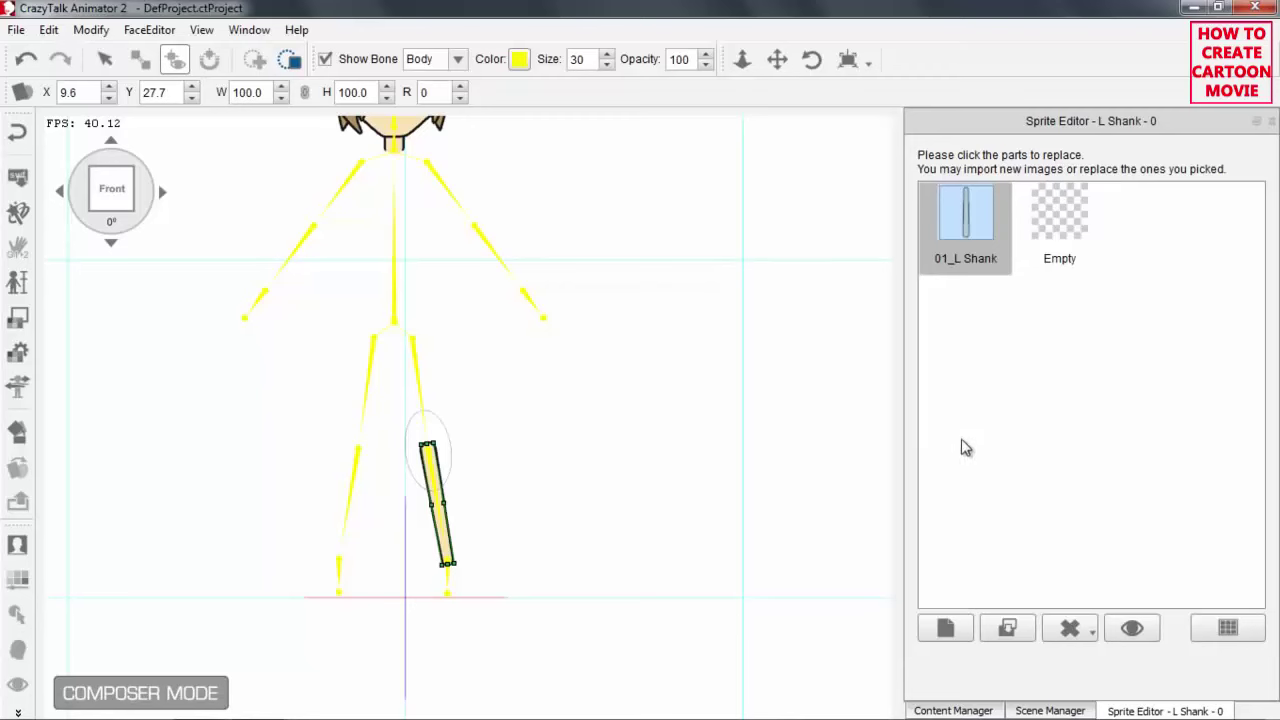
pyautogui.click(1093, 633)
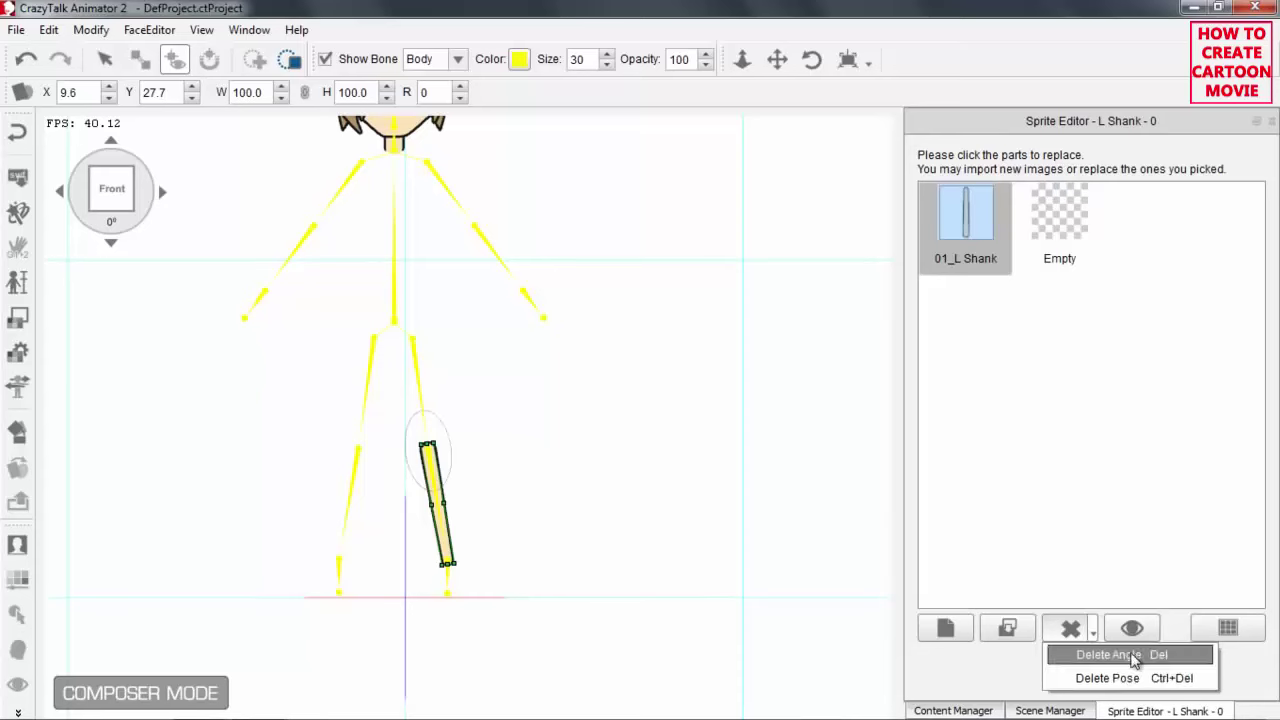
pyautogui.click(1110, 655)
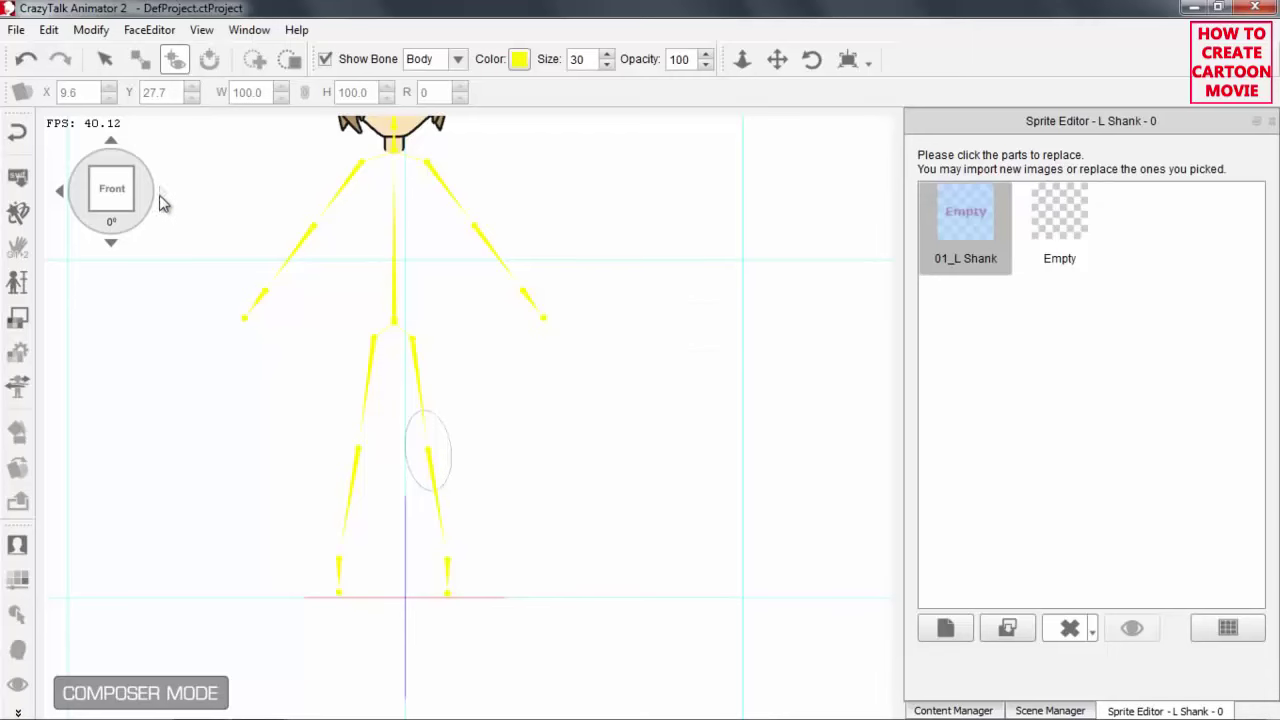
pyautogui.click(160, 194)
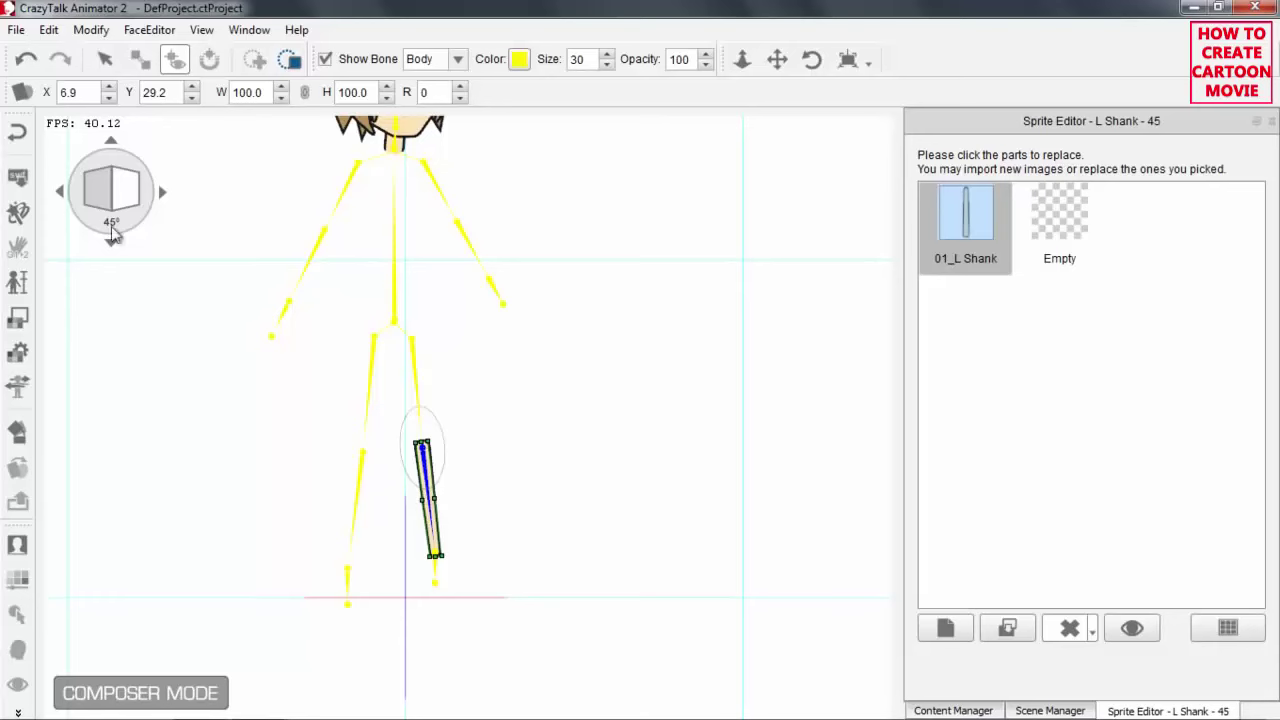
# Return to the front view and delete the left shank's whole sprite pose
pyautogui.click(58, 195)
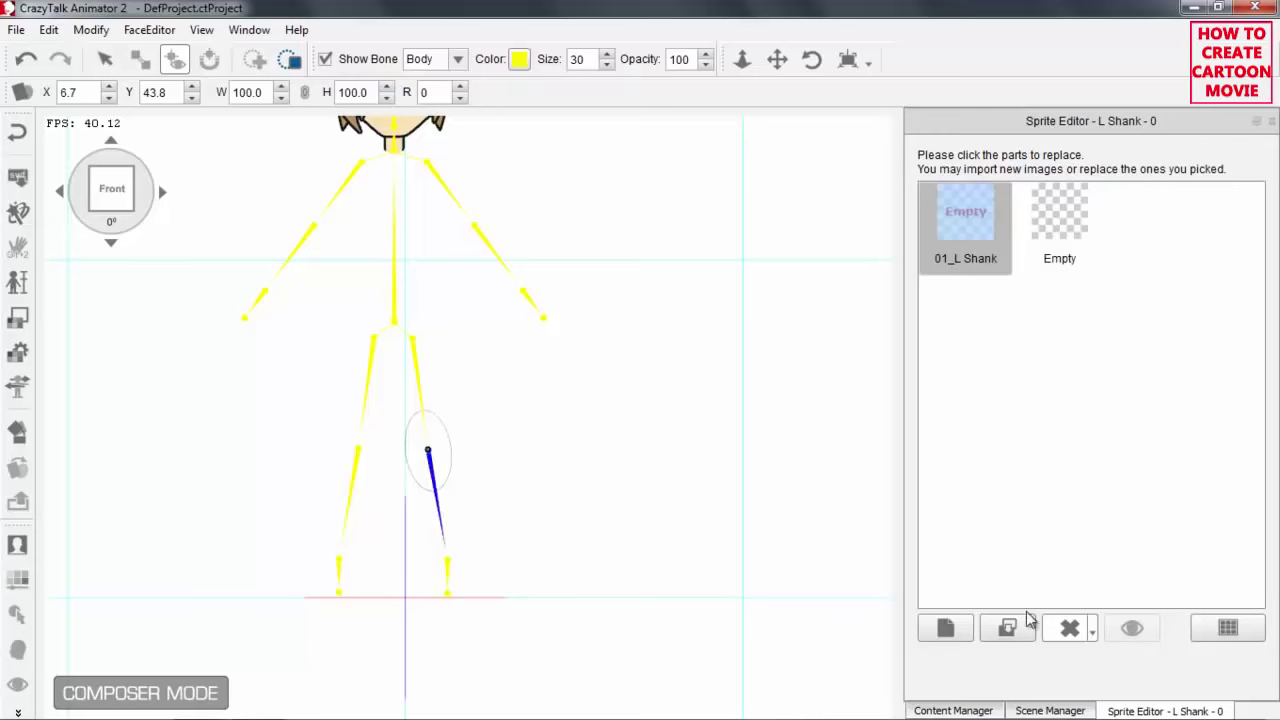
pyautogui.click(1092, 630)
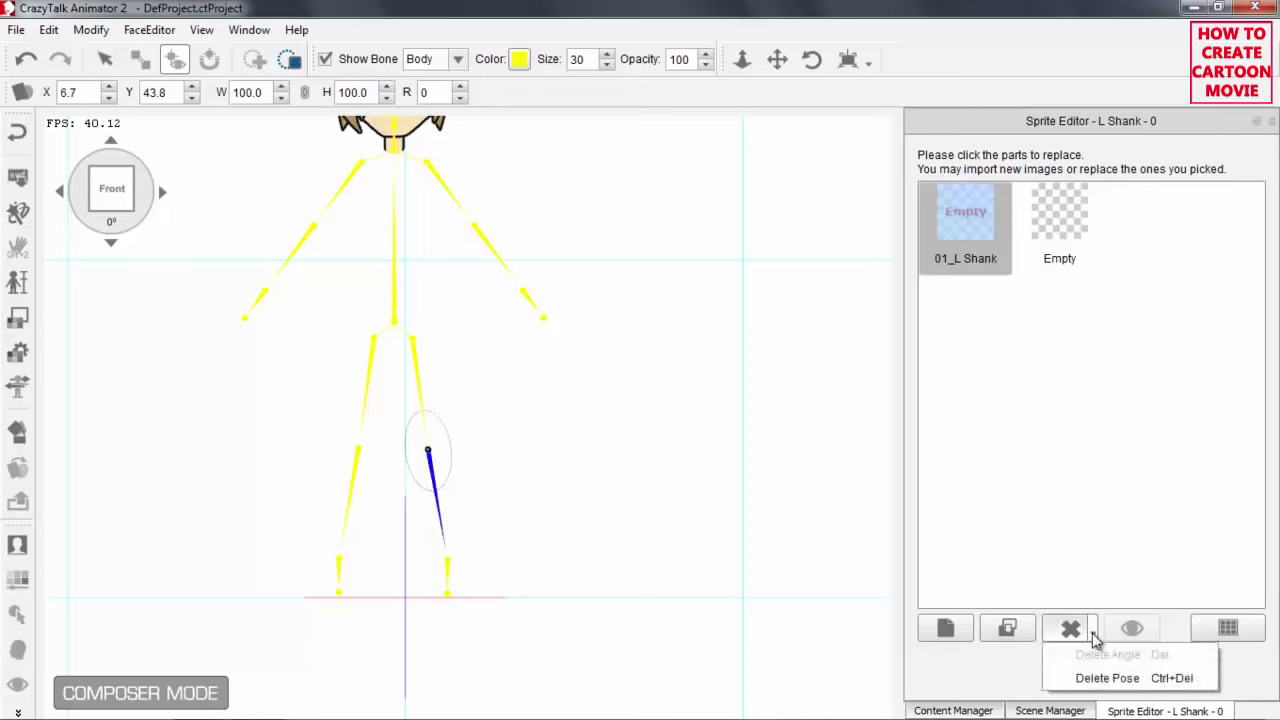
pyautogui.click(1131, 677)
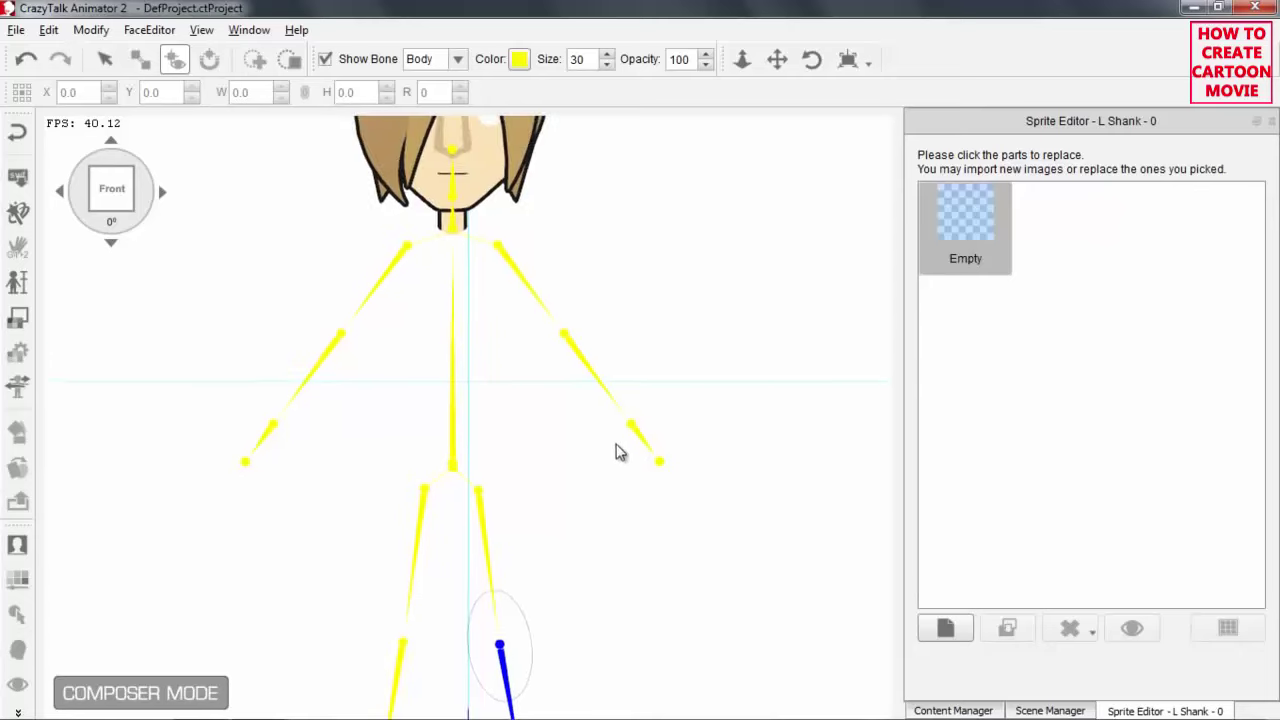
# Select the right upper arm in the body map and replace its empty sprite with the arm_r image
pyautogui.click(1052, 710)
pyautogui.click(1066, 300)
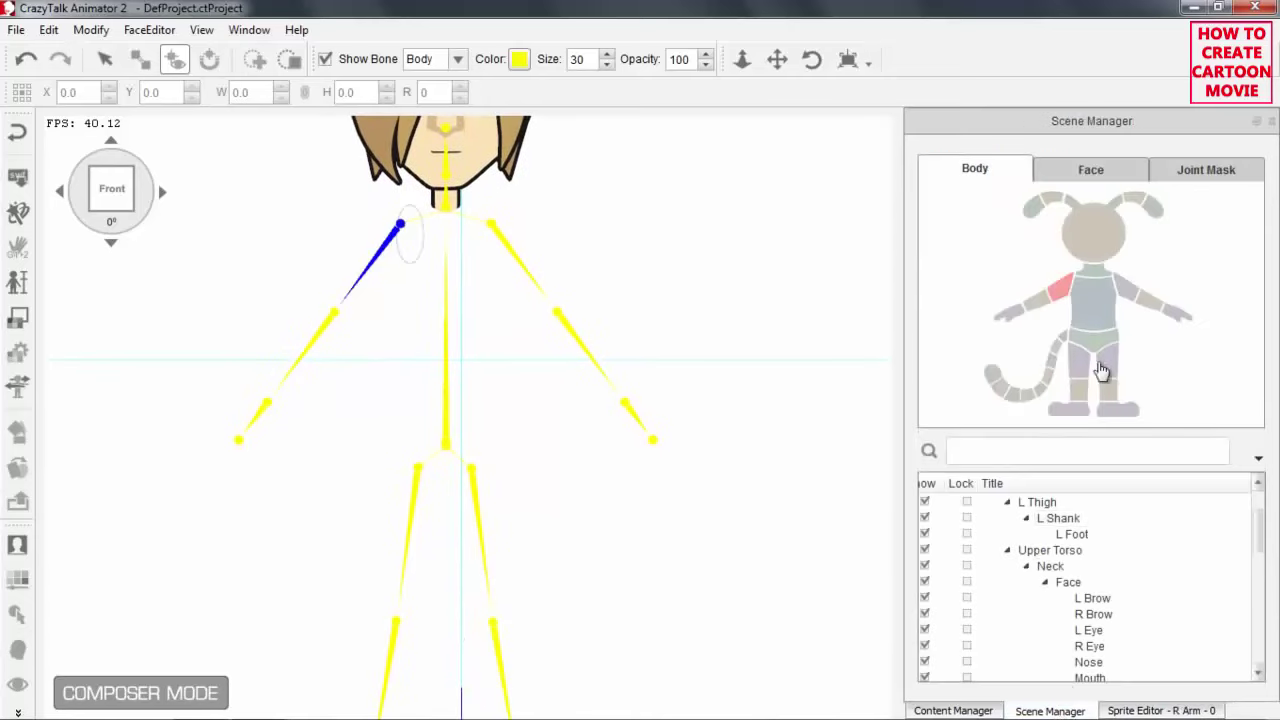
pyautogui.click(1168, 710)
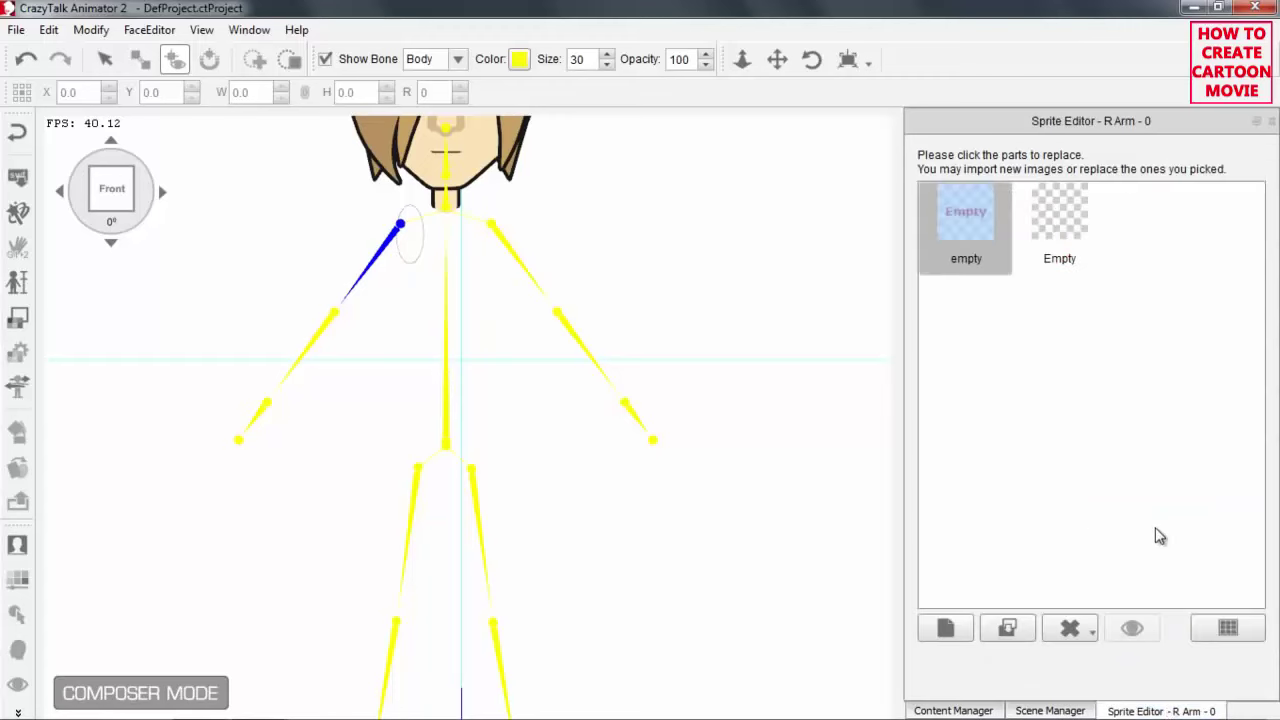
pyautogui.click(1008, 628)
pyautogui.moveTo(561, 214); pyautogui.dragTo(914, 196)
pyautogui.click(760, 338)
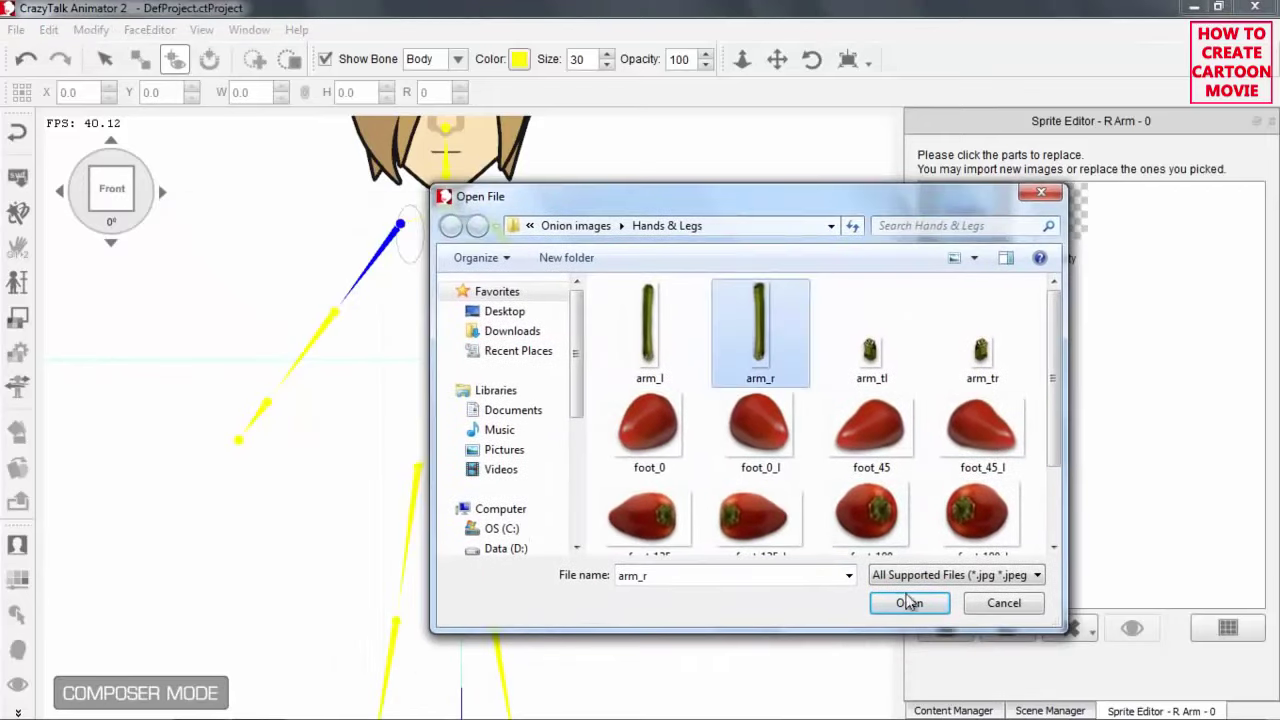
pyautogui.click(909, 602)
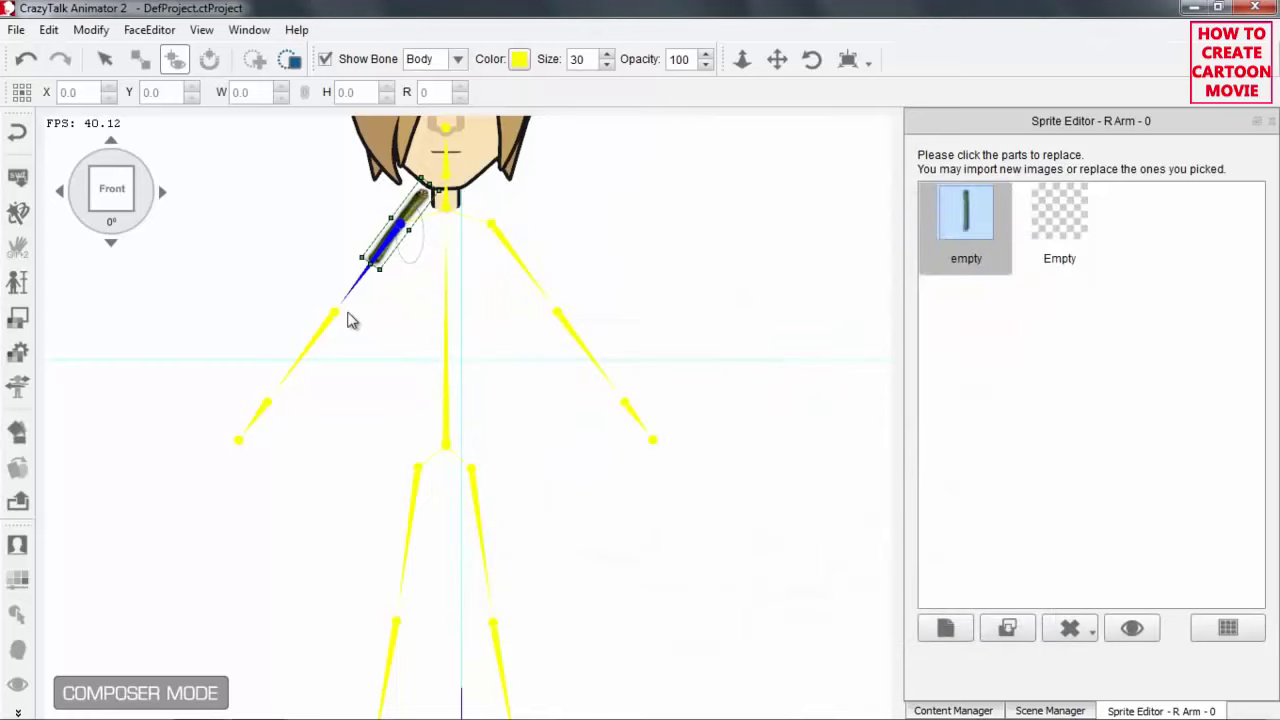
# Try to select the right forearm directly on the character for sprite replacement
pyautogui.click(332, 332)
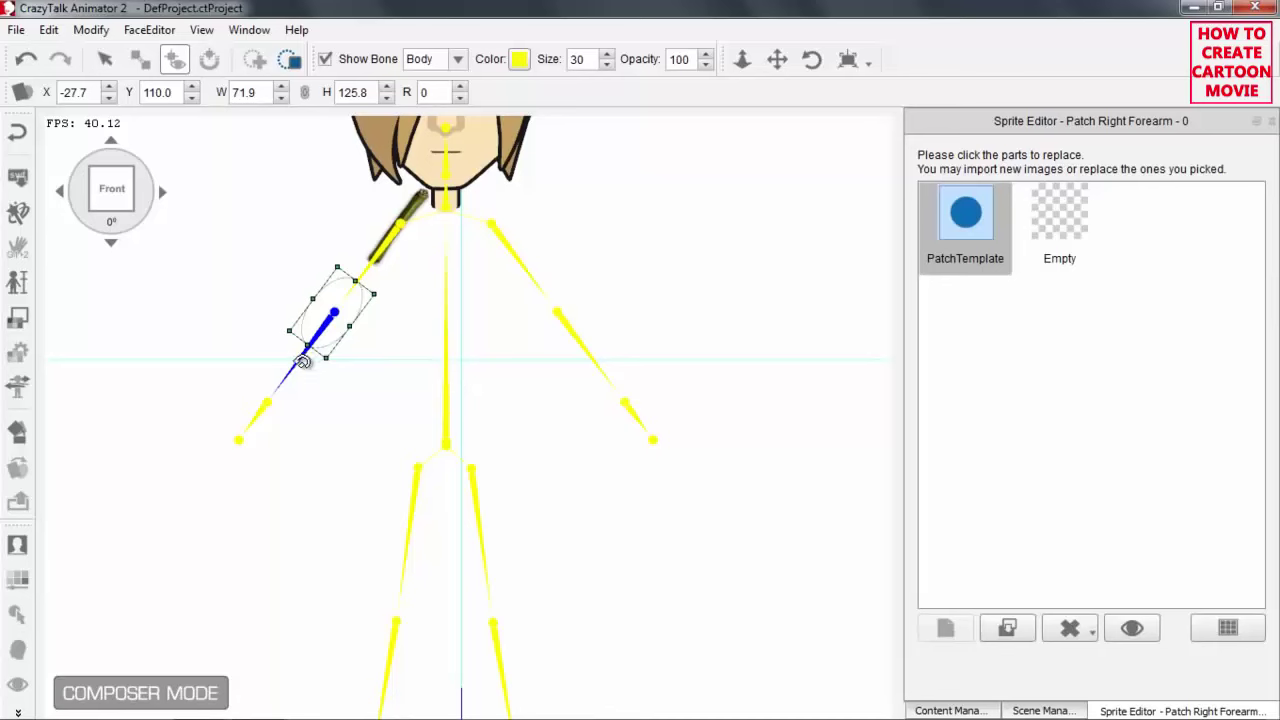
pyautogui.click(296, 361)
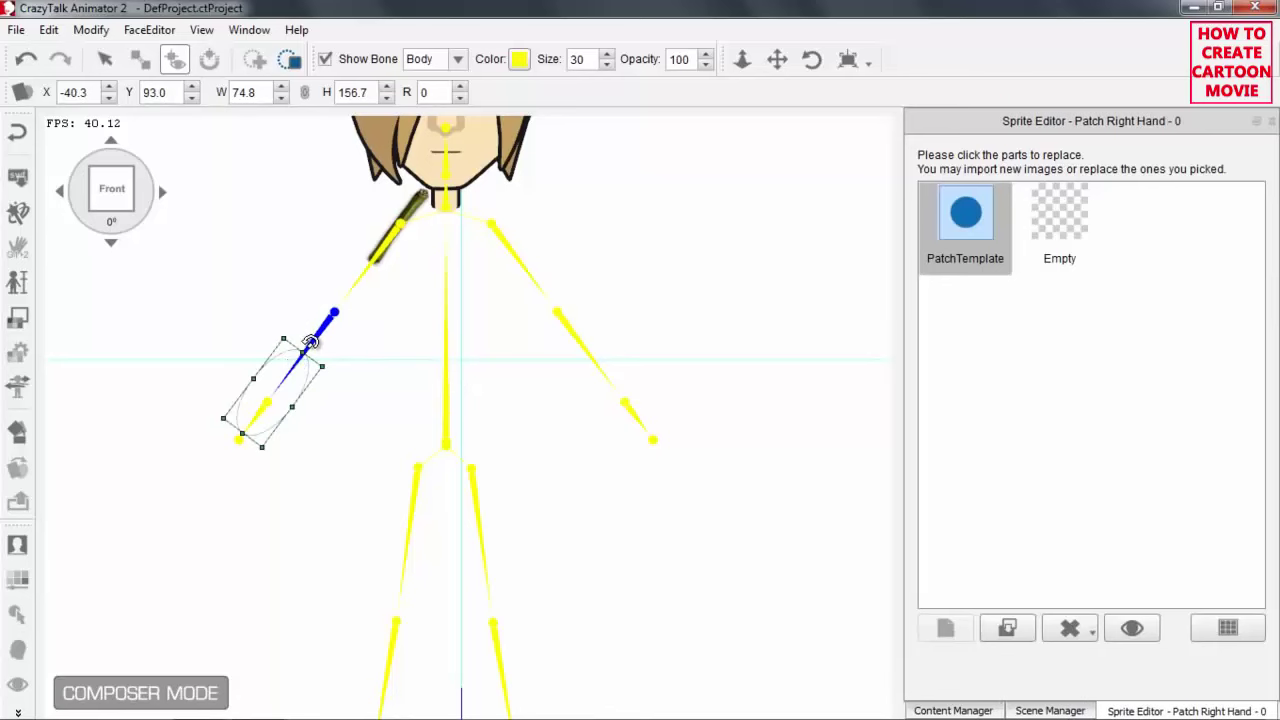
pyautogui.click(311, 342)
# Select the right forearm in the body map and replace its empty sprite with the arm_r image
pyautogui.click(1043, 710)
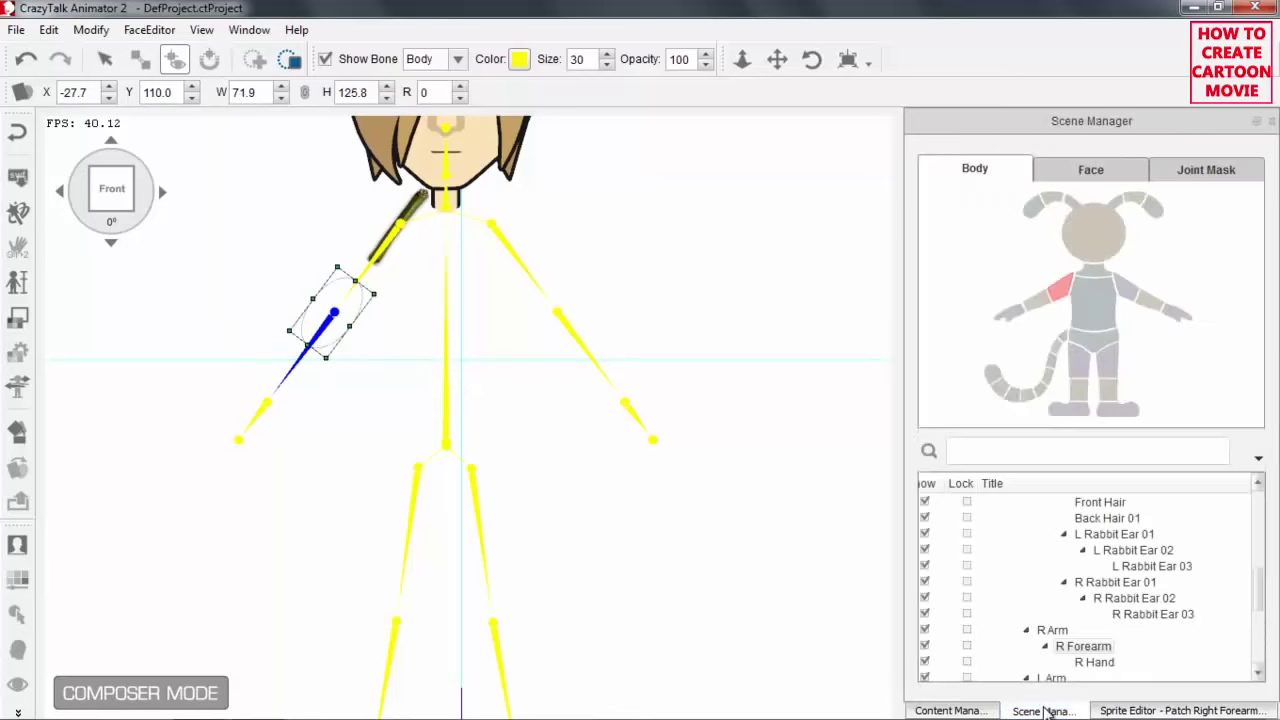
pyautogui.click(1035, 303)
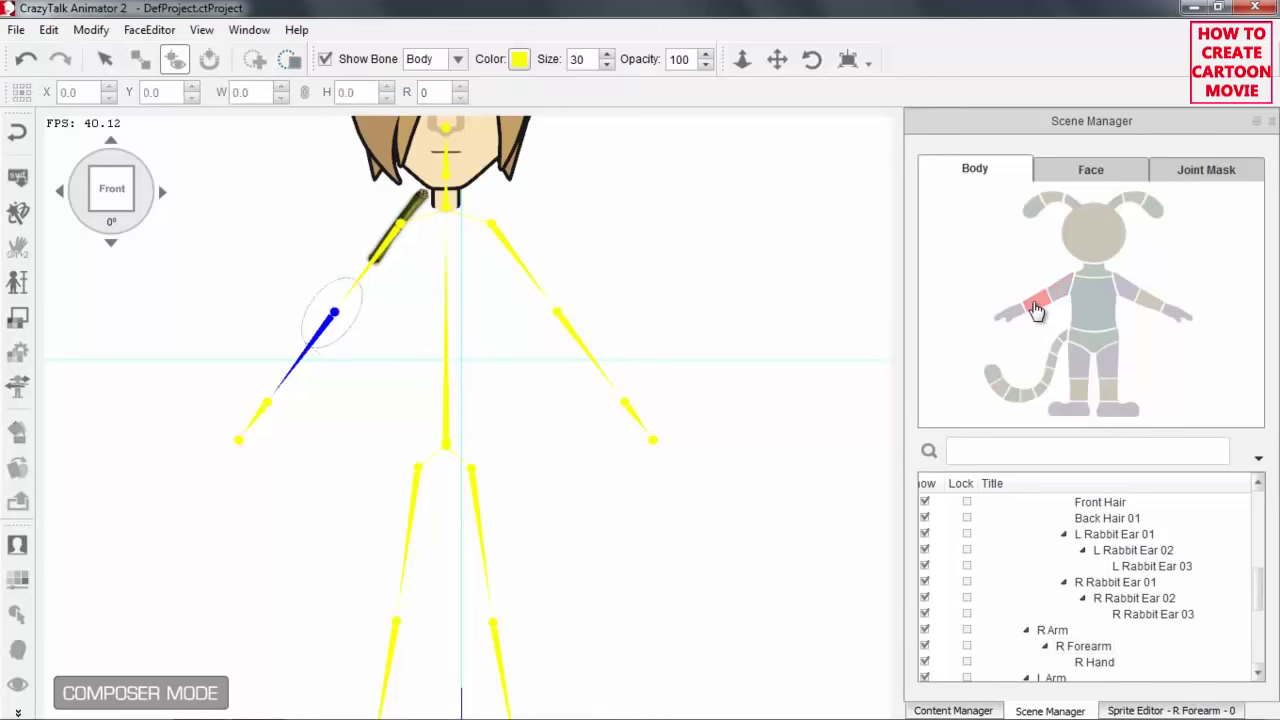
pyautogui.click(1170, 710)
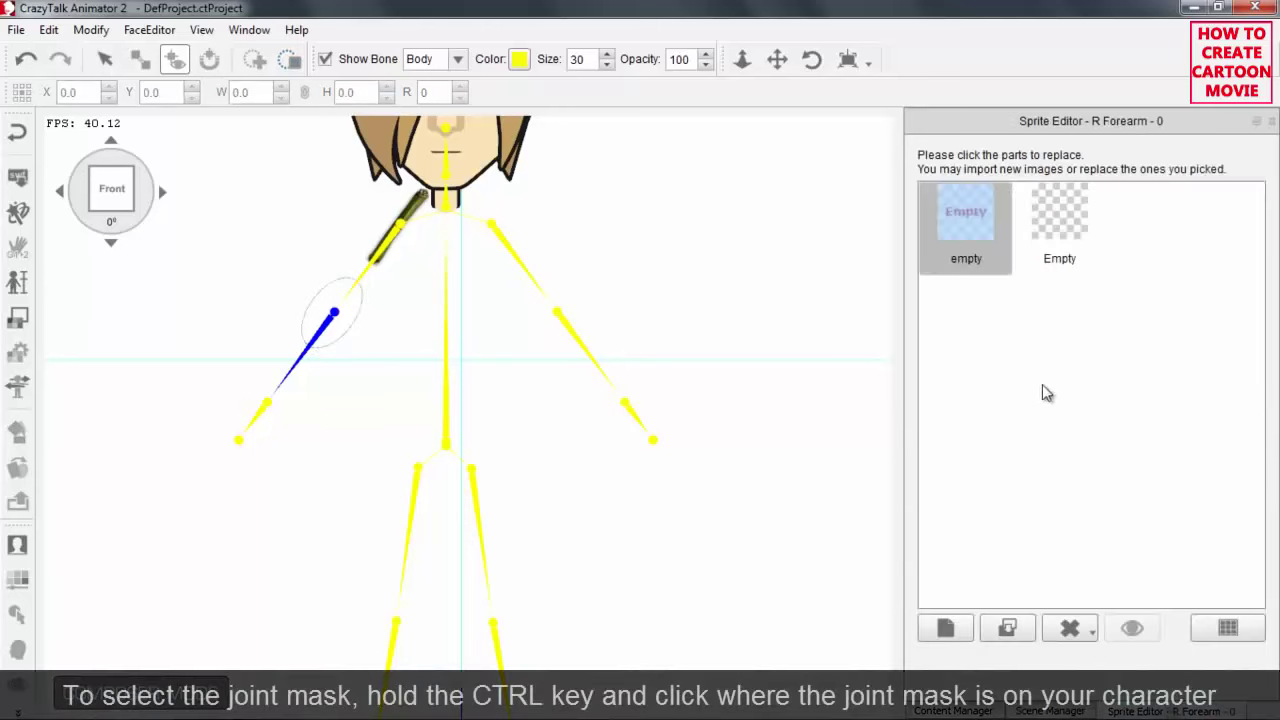
pyautogui.click(1007, 628)
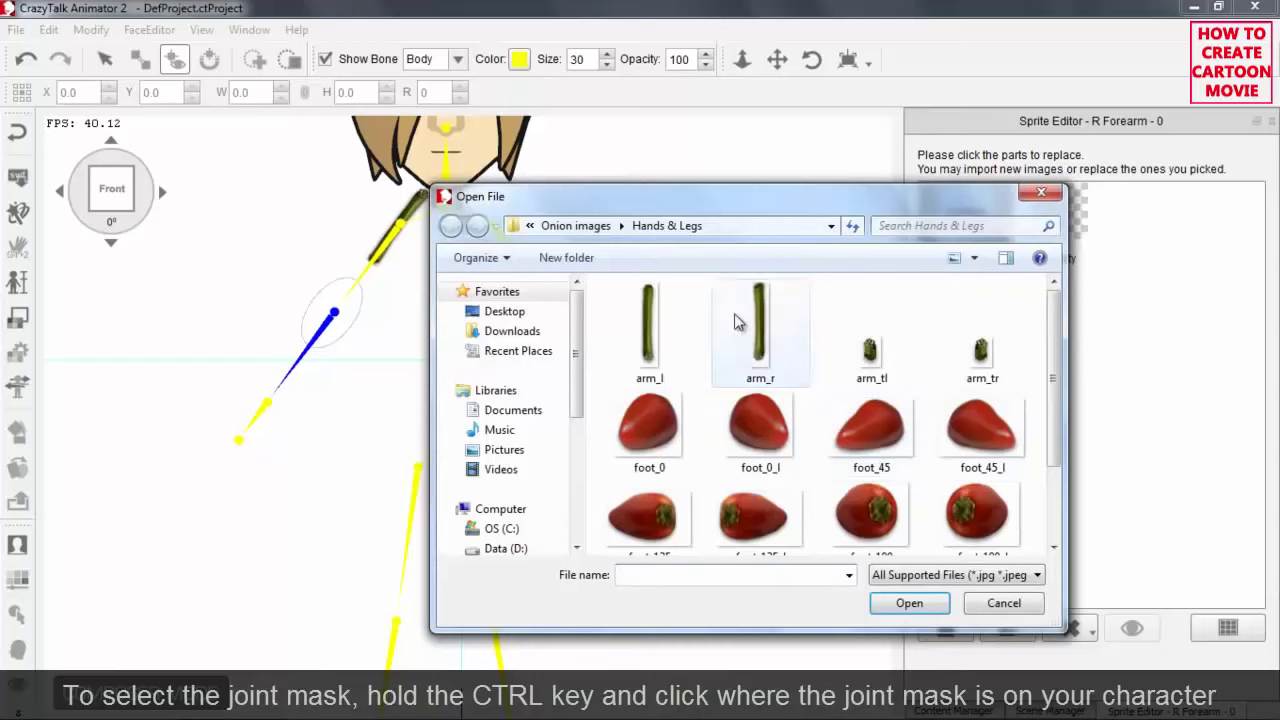
pyautogui.click(735, 320)
pyautogui.click(908, 603)
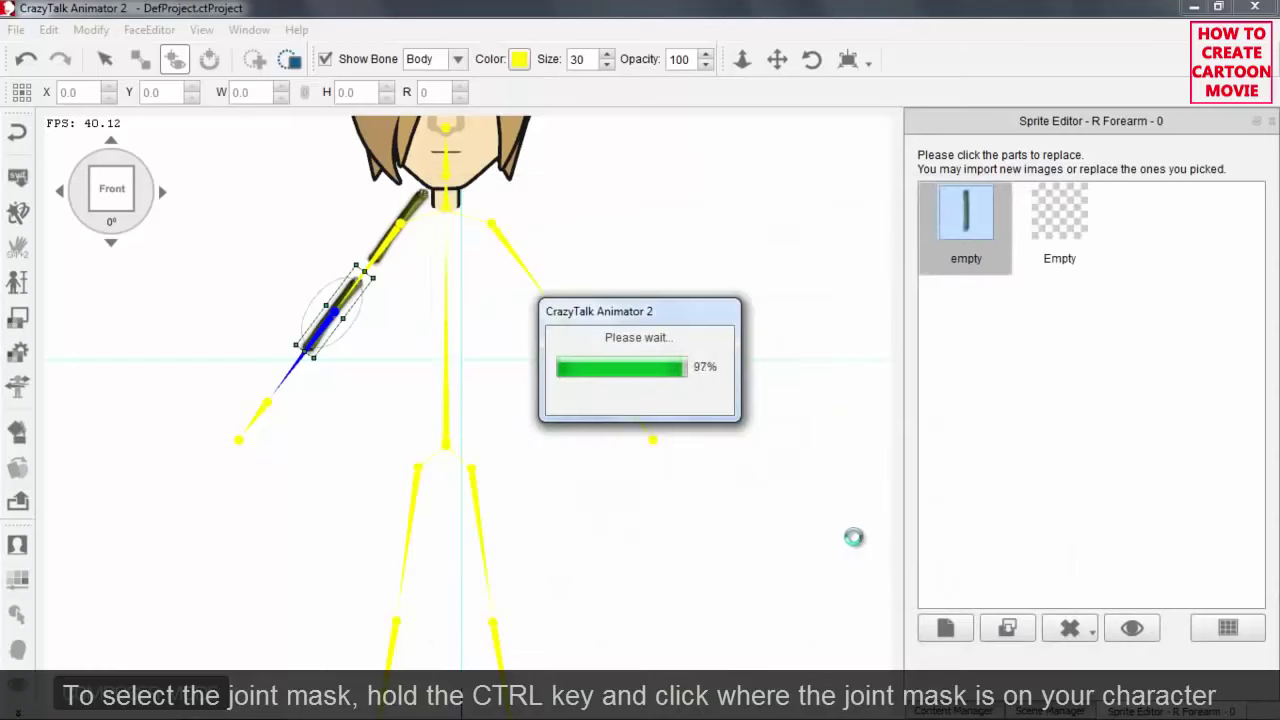
# Select the right hand in the body map and replace its first empty sprite with the hand_0 image
pyautogui.click(255, 428)
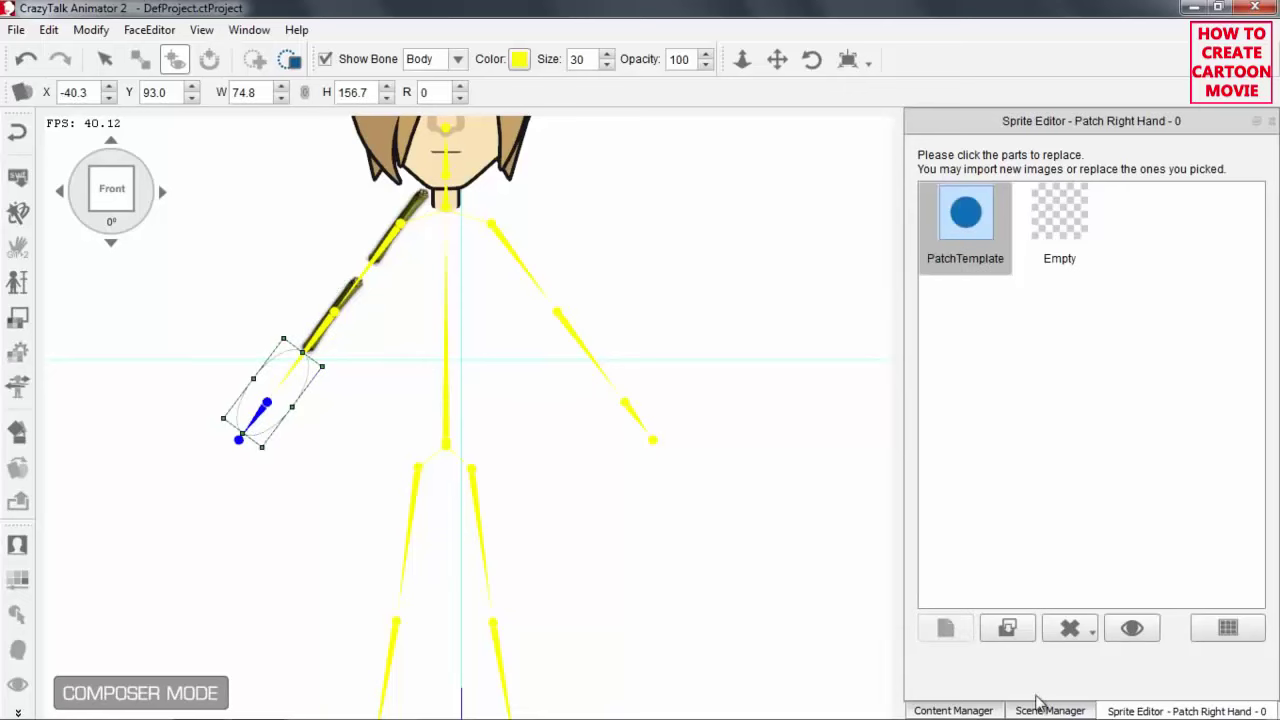
pyautogui.click(1045, 710)
pyautogui.click(1005, 340)
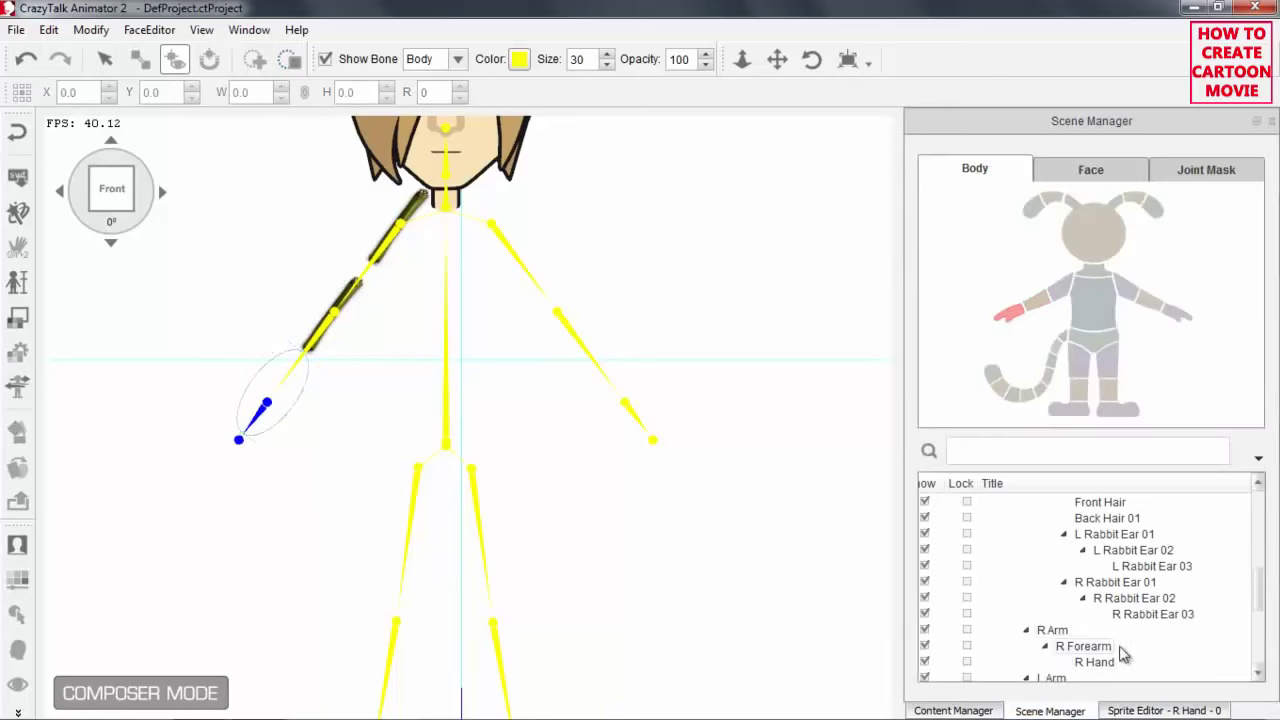
pyautogui.click(1140, 710)
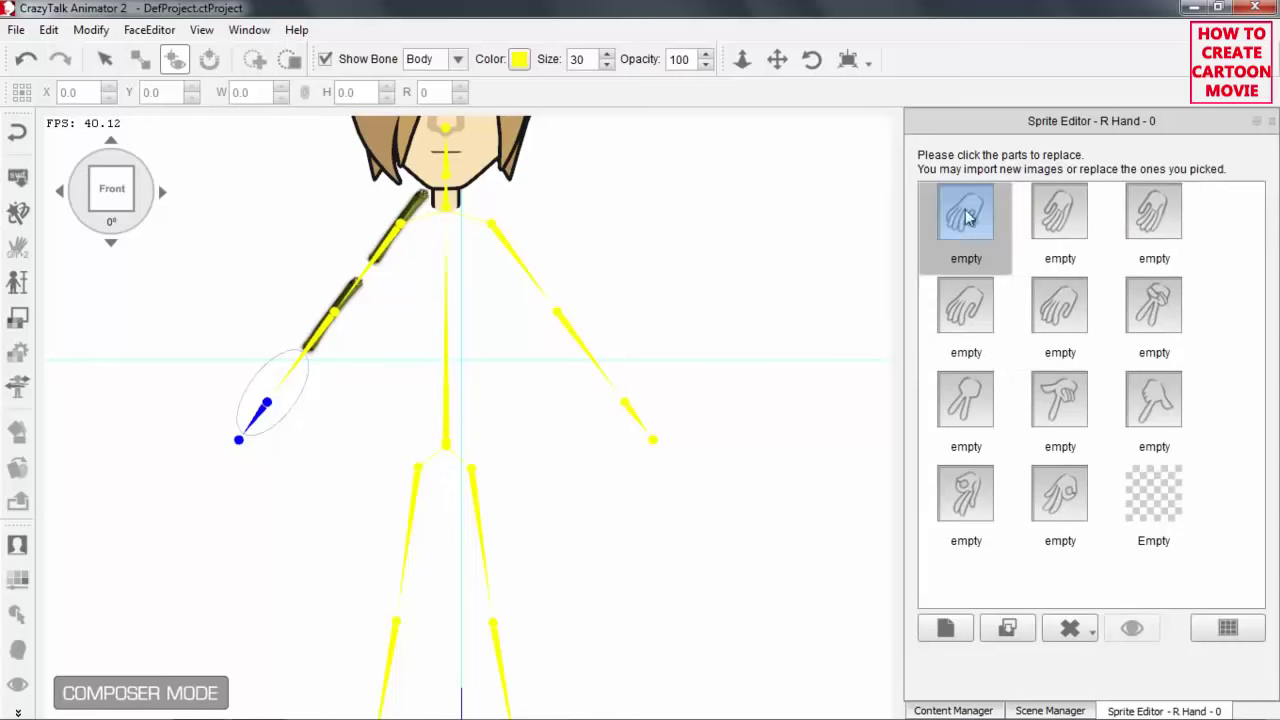
pyautogui.click(1007, 628)
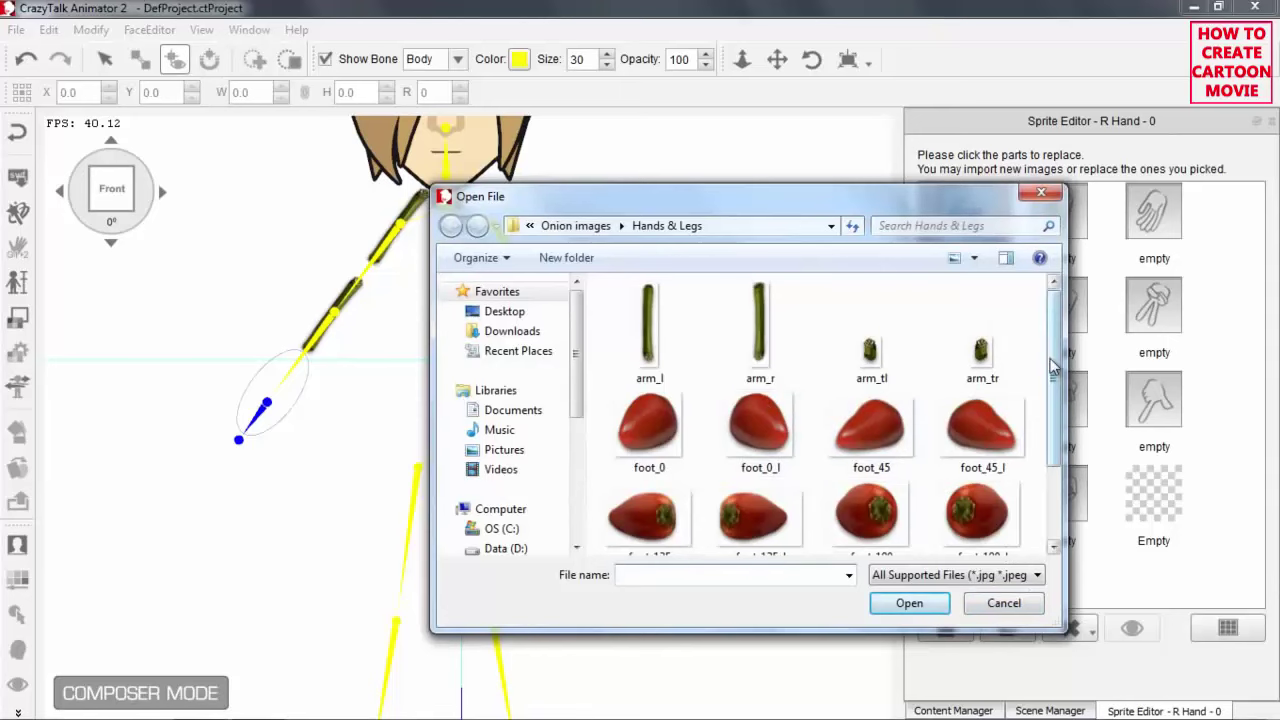
pyautogui.scroll(-3, 1055, 462)
pyautogui.click(650, 492)
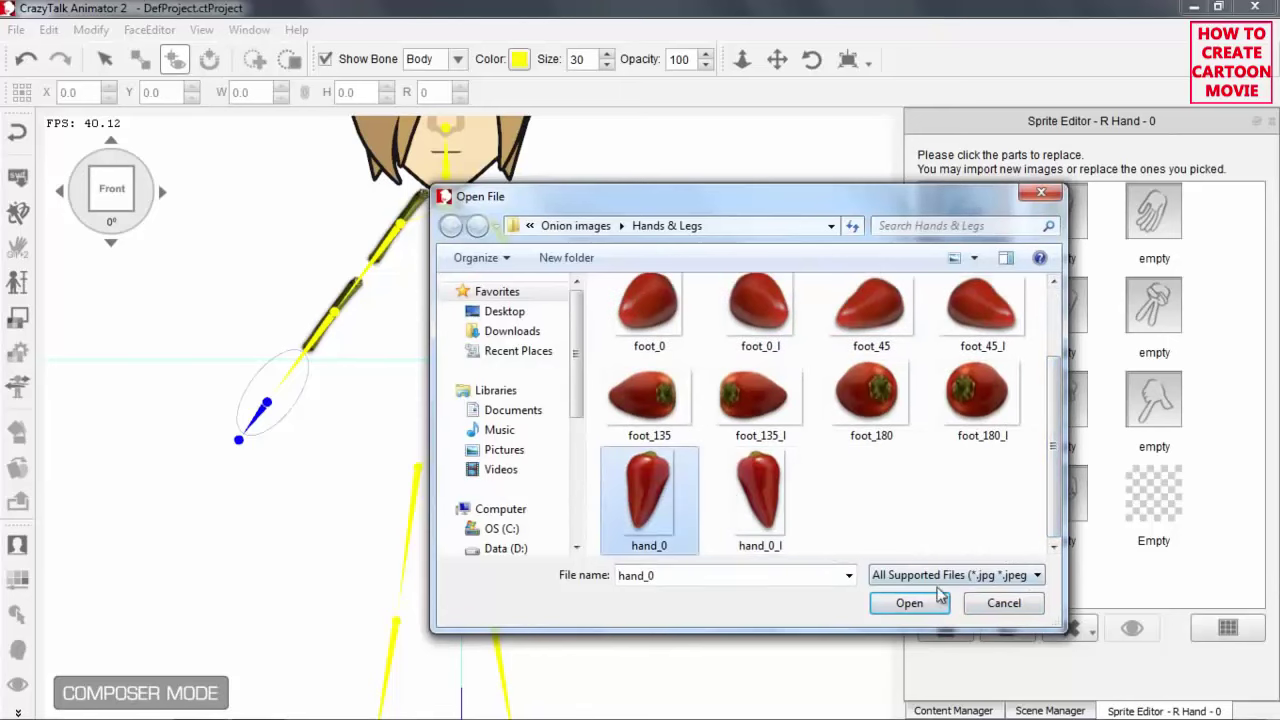
pyautogui.click(925, 602)
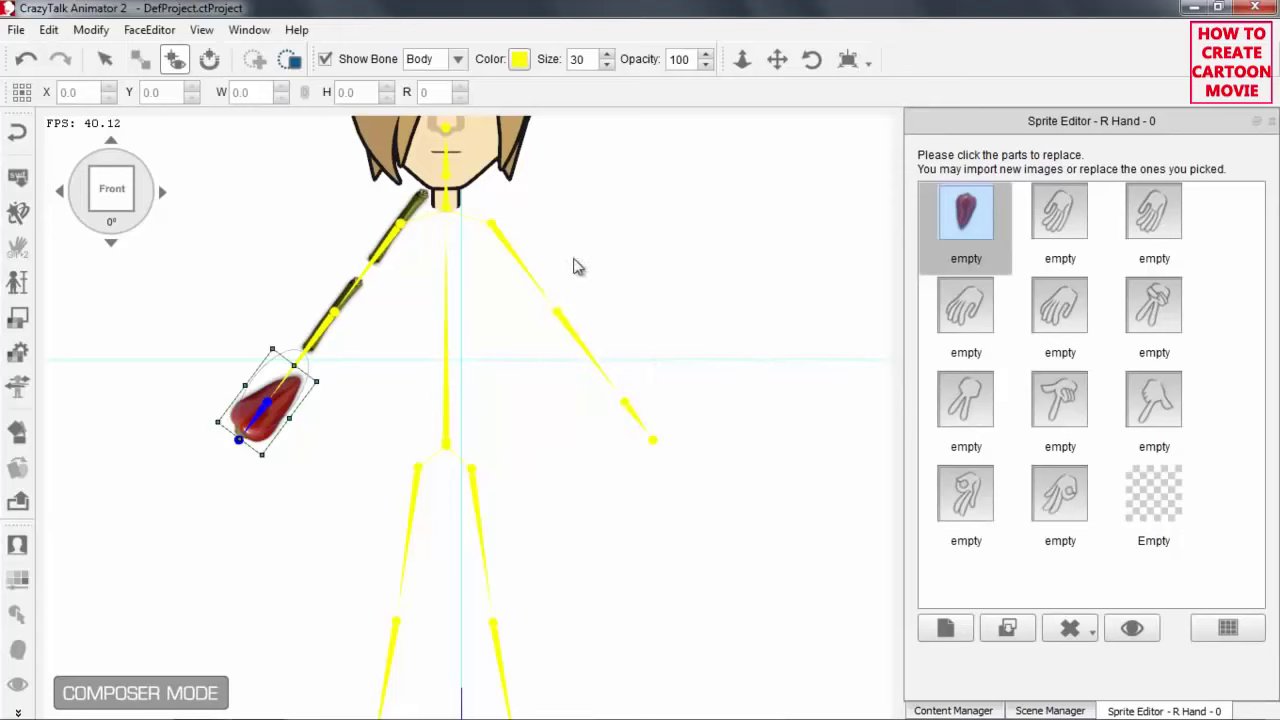
# Select the left upper arm bone on the character and replace its empty sprite with the arm_l image
pyautogui.click(514, 258)
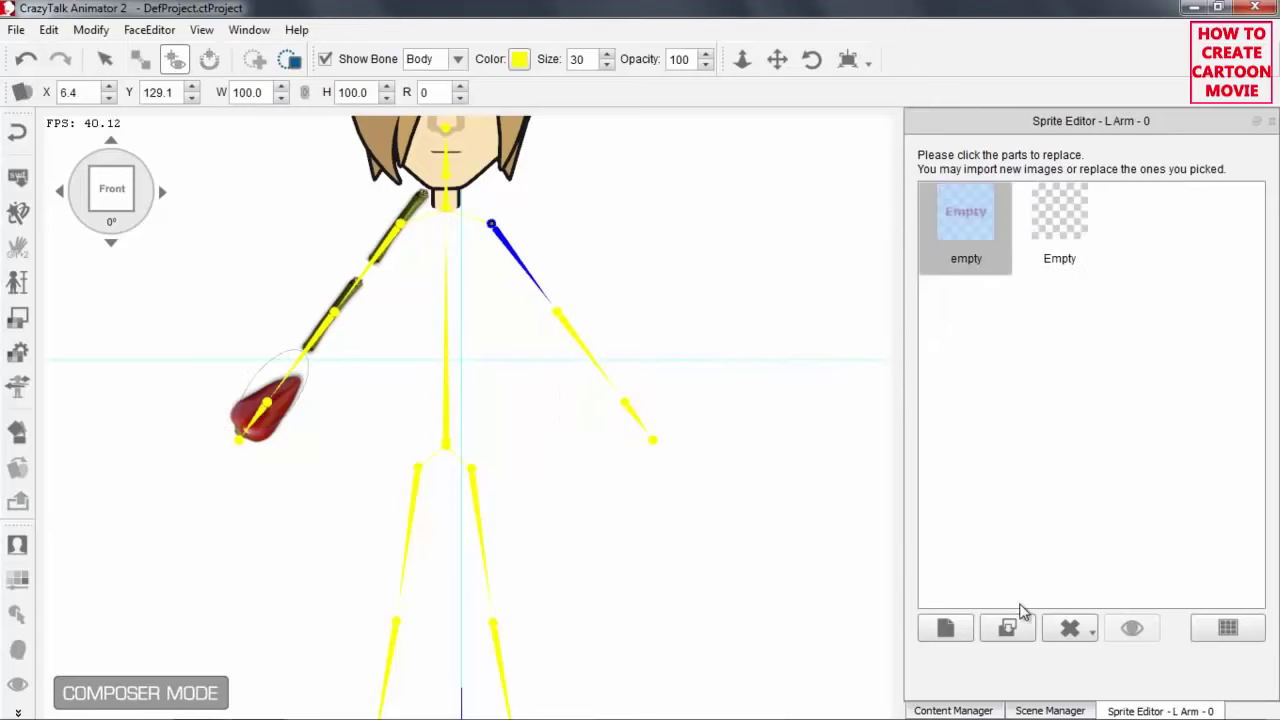
pyautogui.click(1009, 628)
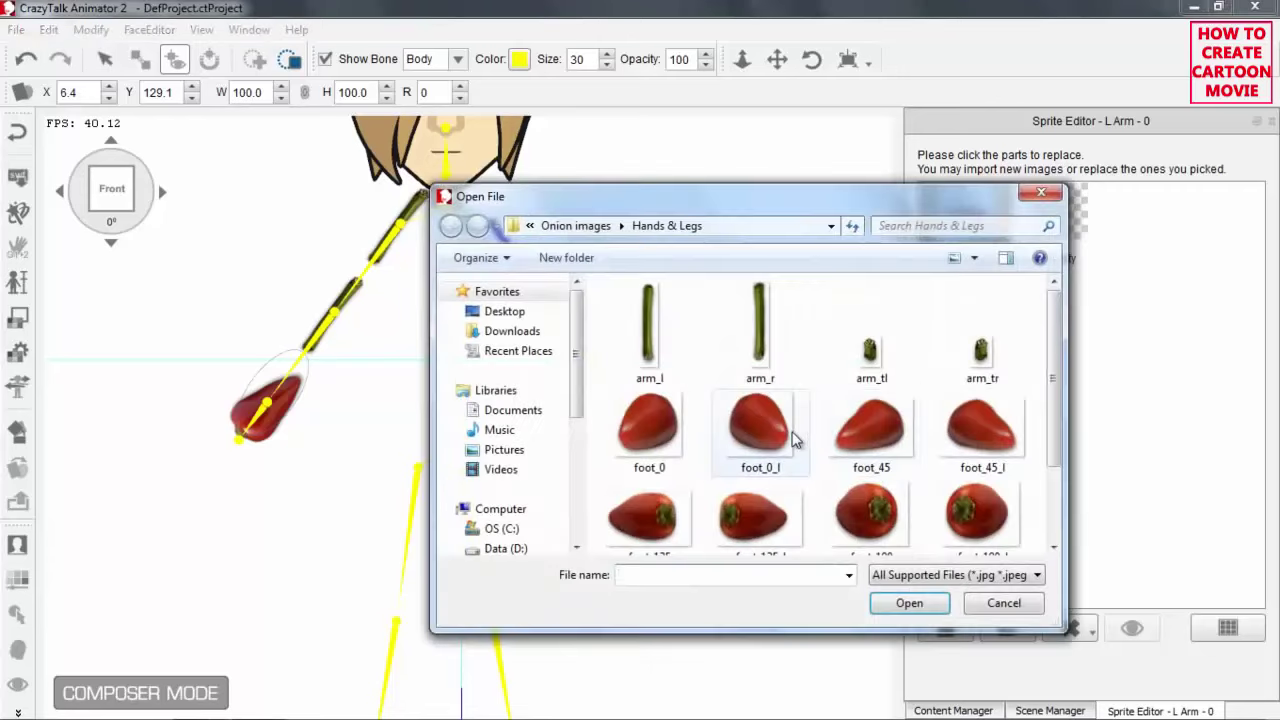
pyautogui.click(650, 330)
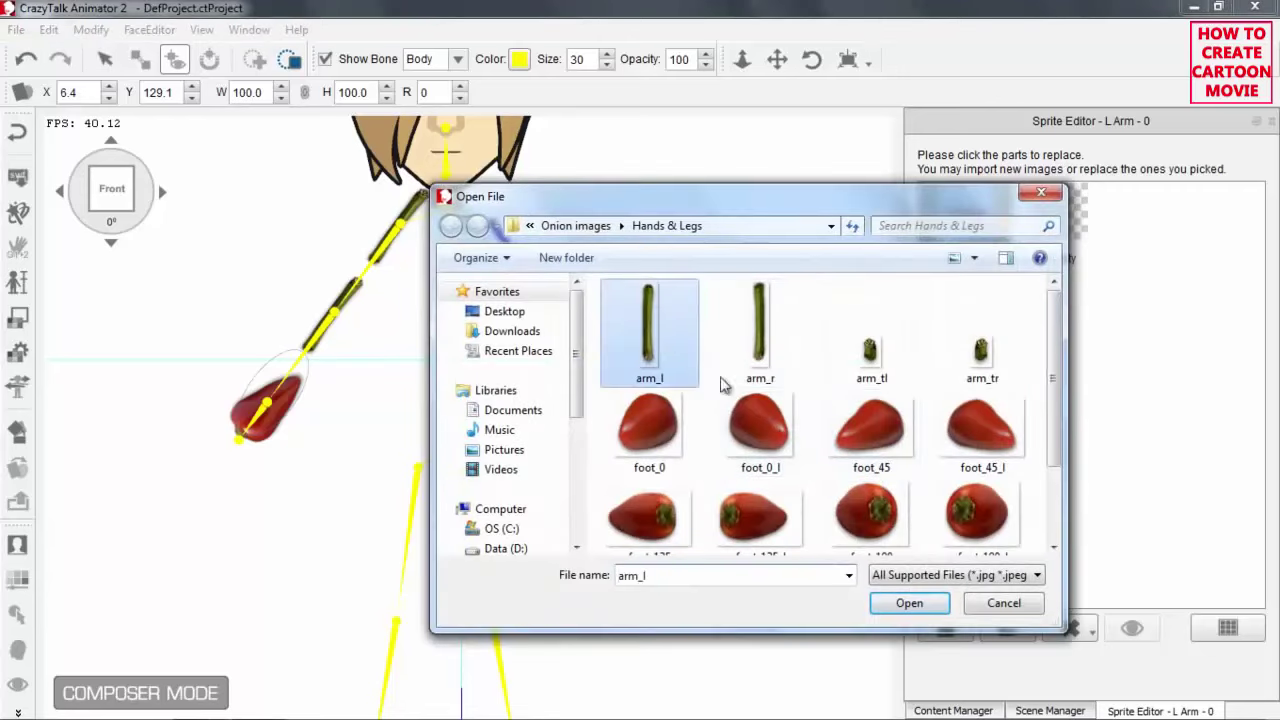
pyautogui.click(909, 603)
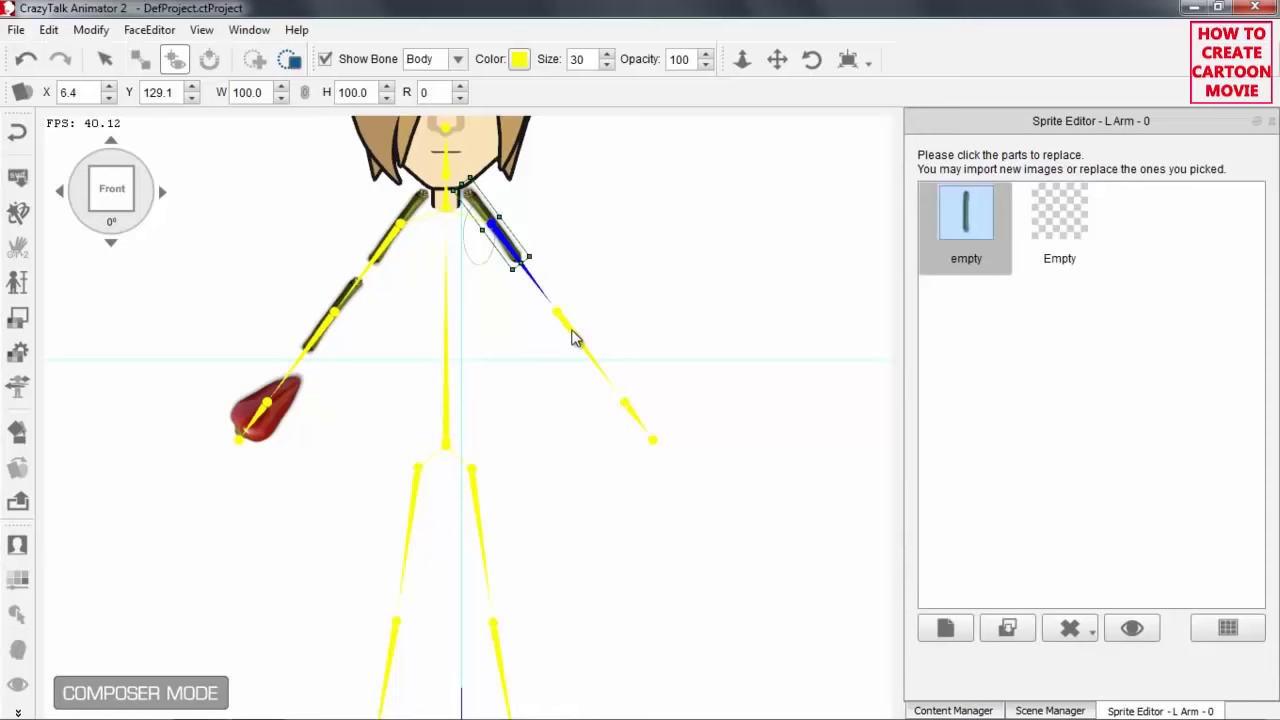
# Select the left forearm bone on the character and replace its empty sprite with the arm_l image
pyautogui.click(572, 338)
pyautogui.click(587, 353)
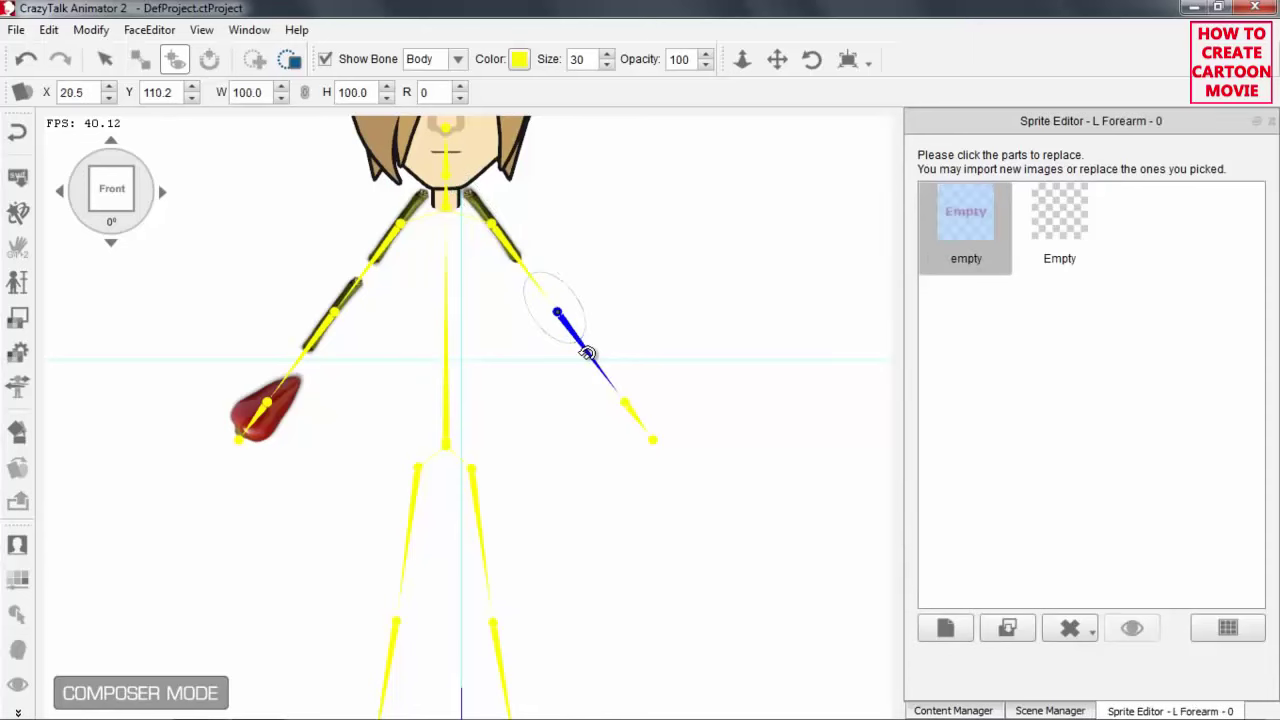
pyautogui.click(1007, 627)
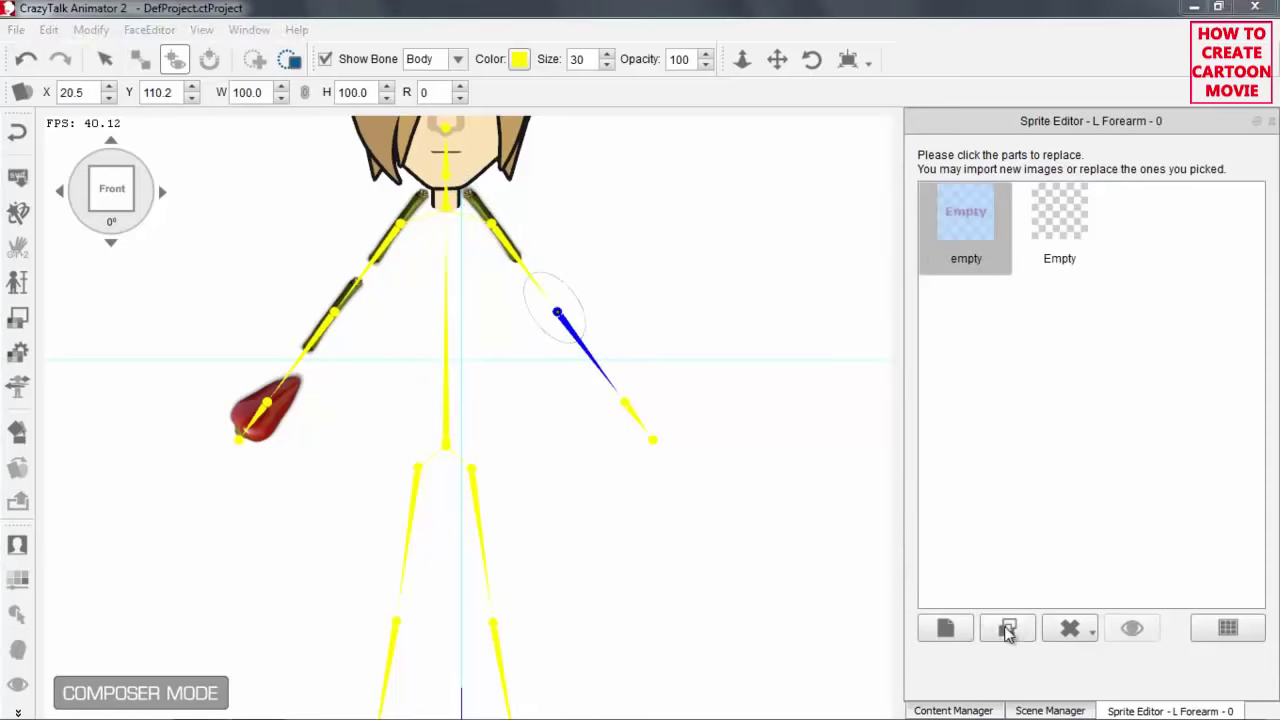
pyautogui.click(648, 332)
pyautogui.click(909, 603)
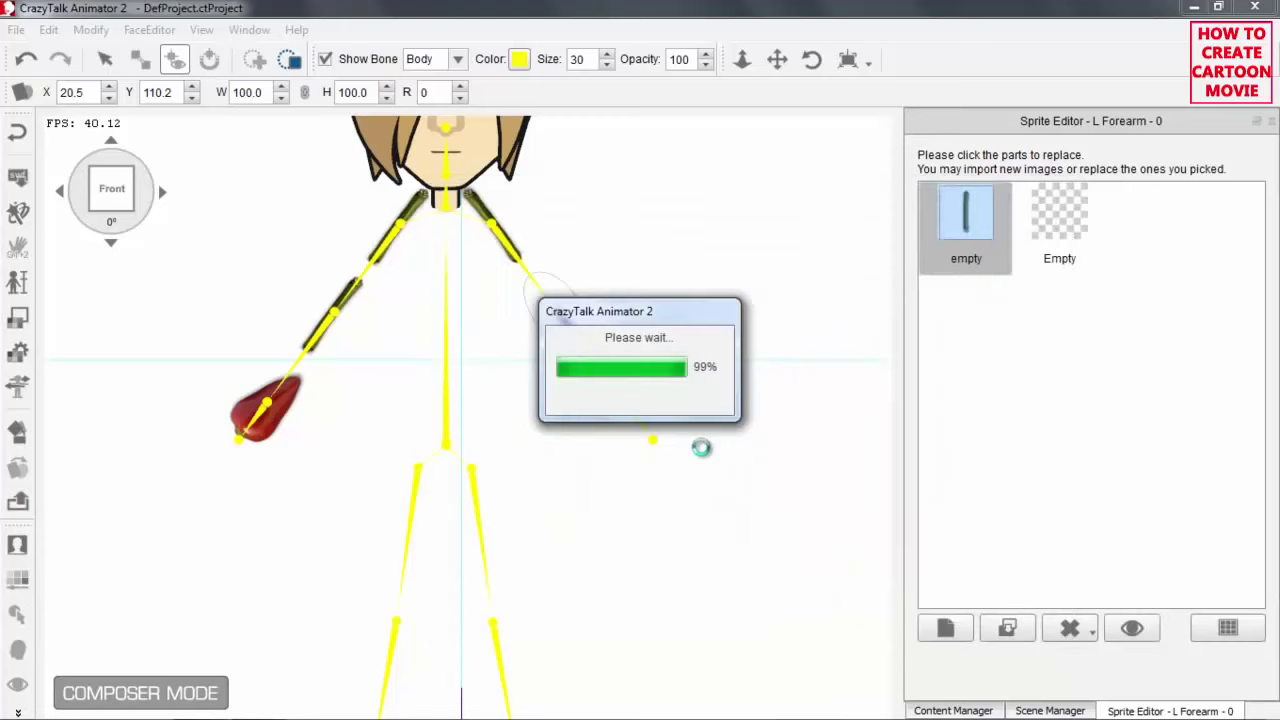
# Select the left hand bone and replace its first empty sprite with the hand_0 image
pyautogui.click(645, 432)
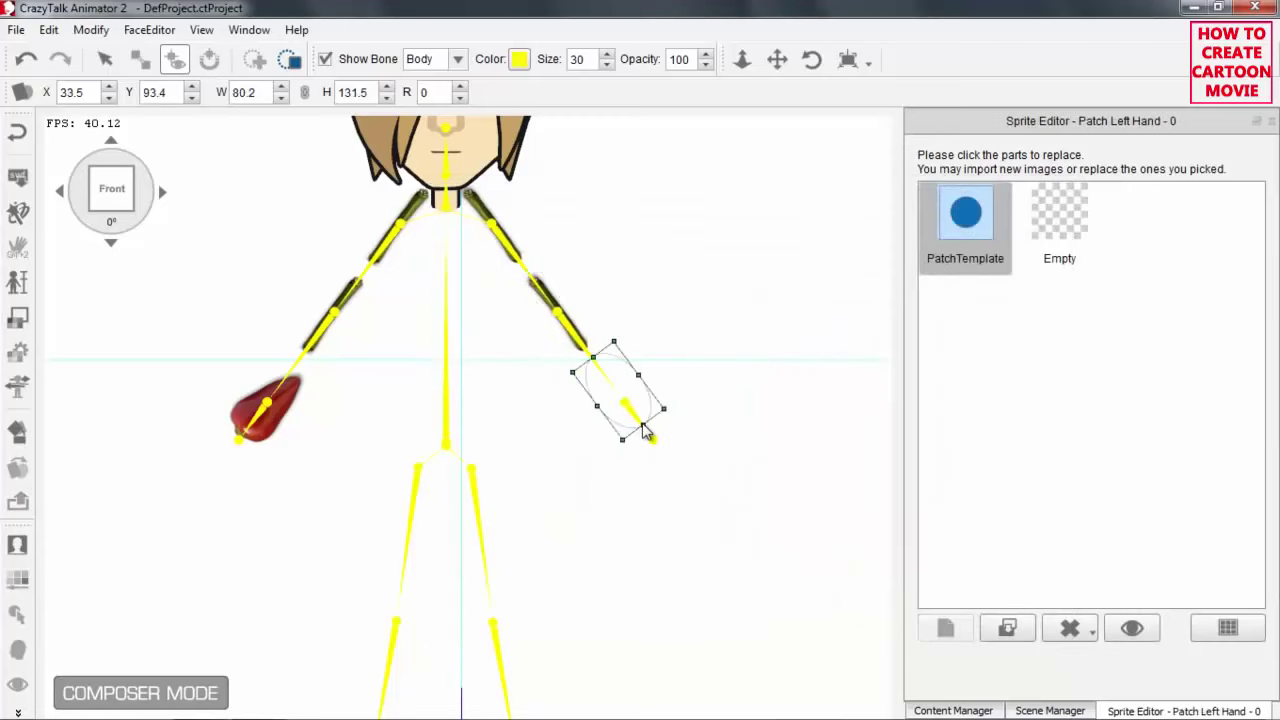
pyautogui.click(655, 438)
pyautogui.click(945, 628)
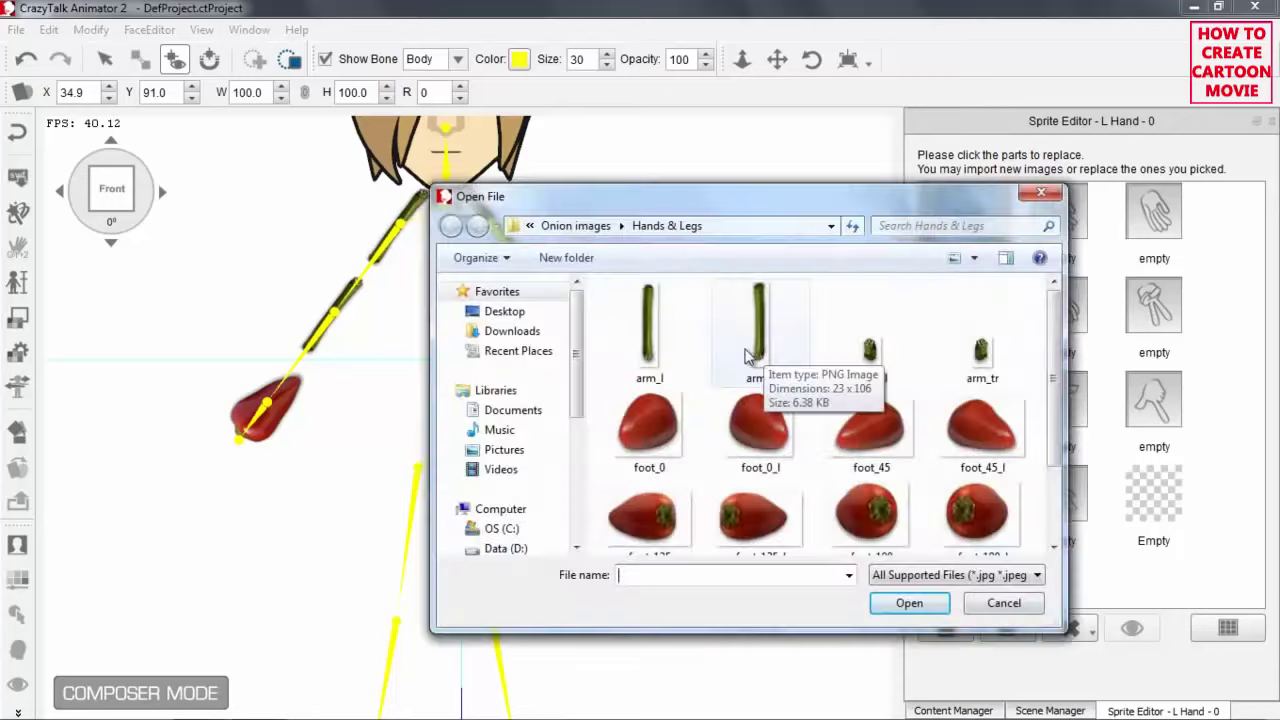
pyautogui.scroll(-3, 670, 400)
pyautogui.click(651, 225)
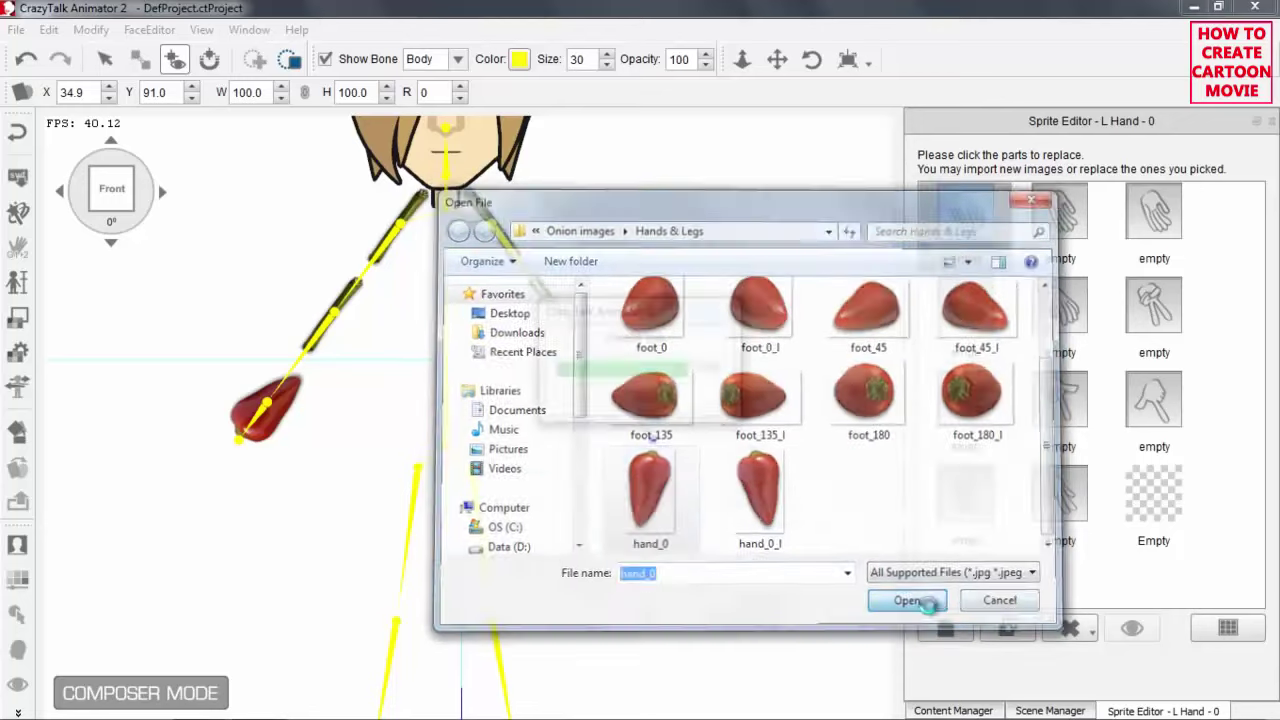
pyautogui.click(909, 603)
# Select the upper torso bone and replace its empty sprite with the upper image from the Body & Head folder
pyautogui.moveTo(646, 537); pyautogui.dragTo(669, 466)
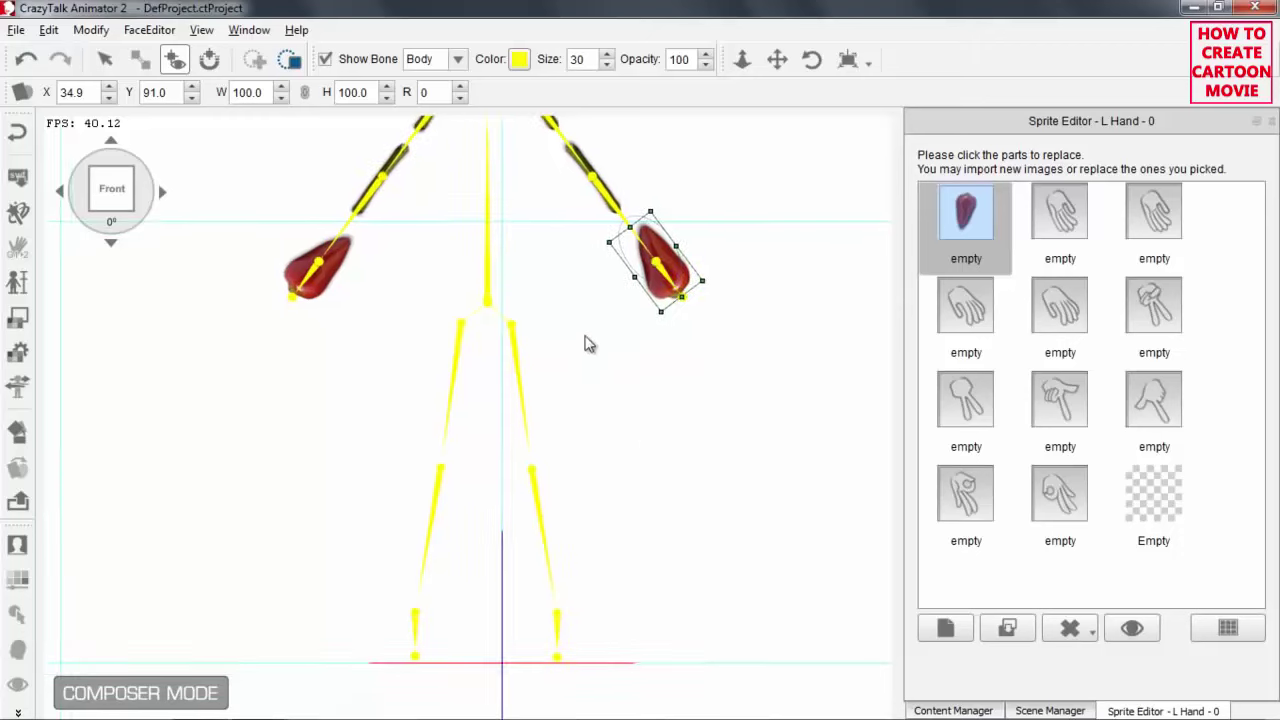
pyautogui.click(490, 246)
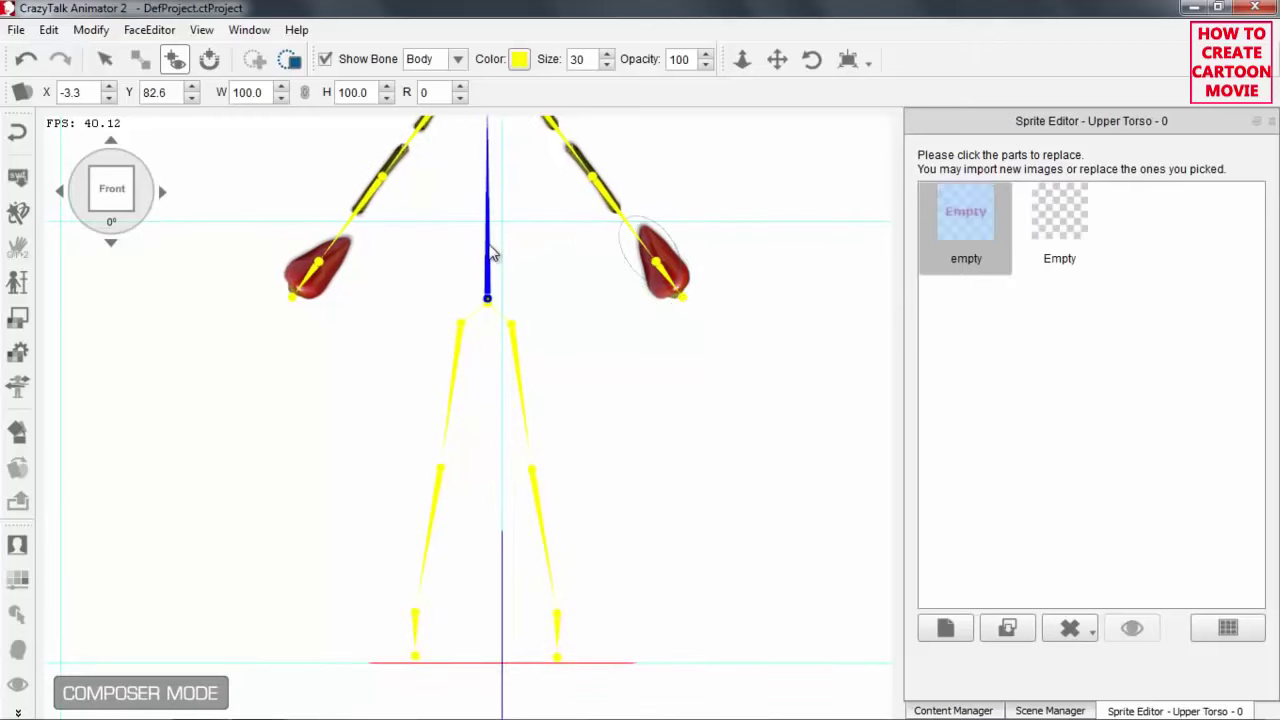
pyautogui.click(1010, 628)
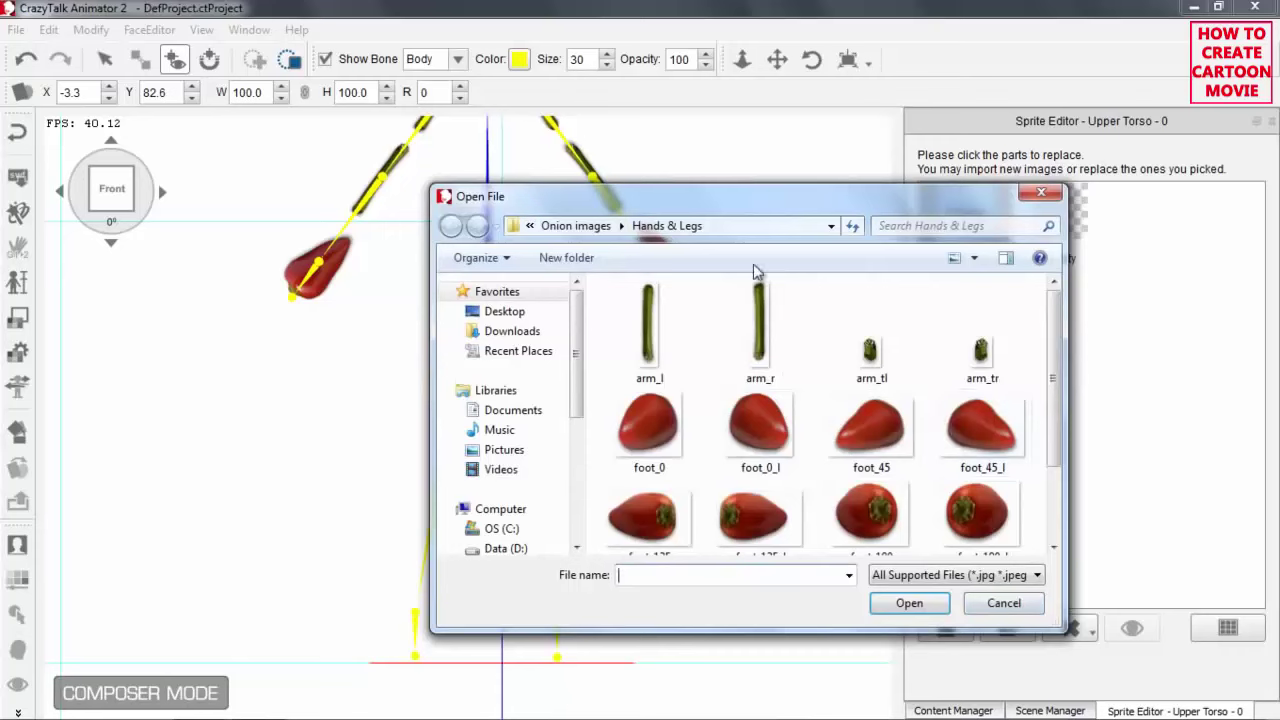
pyautogui.click(597, 228)
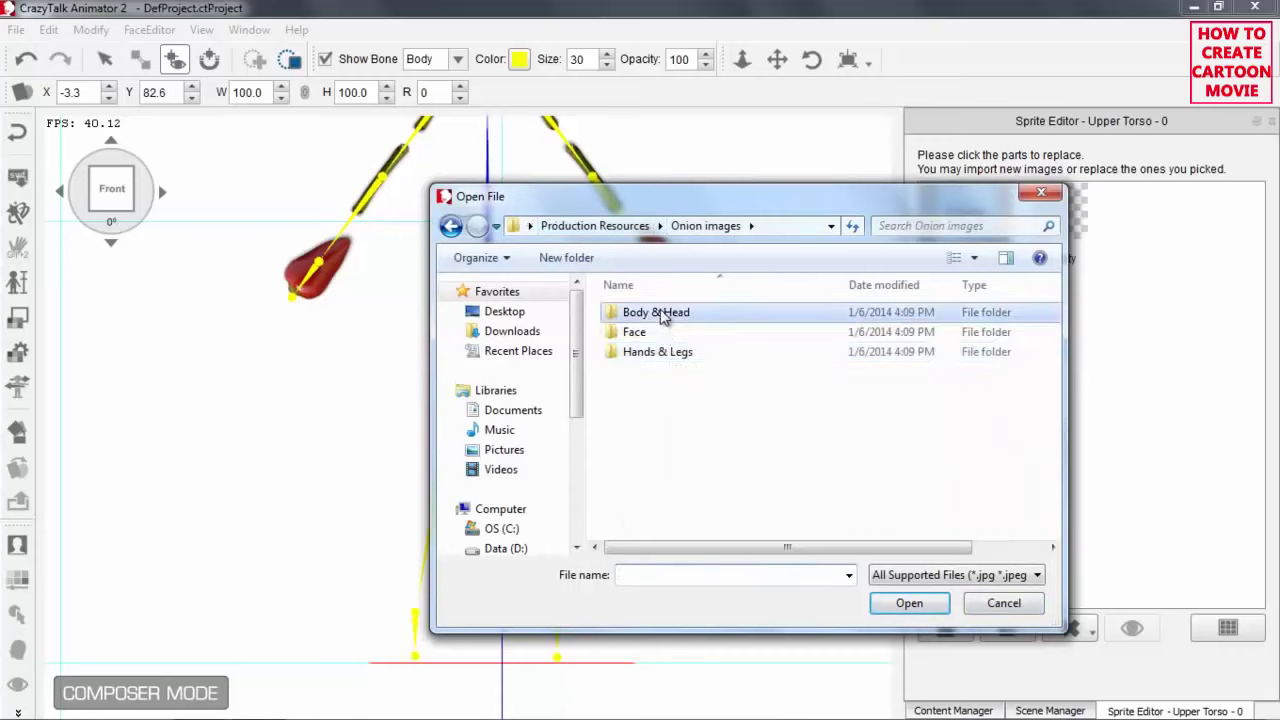
pyautogui.doubleClick(671, 316)
pyautogui.click(676, 458)
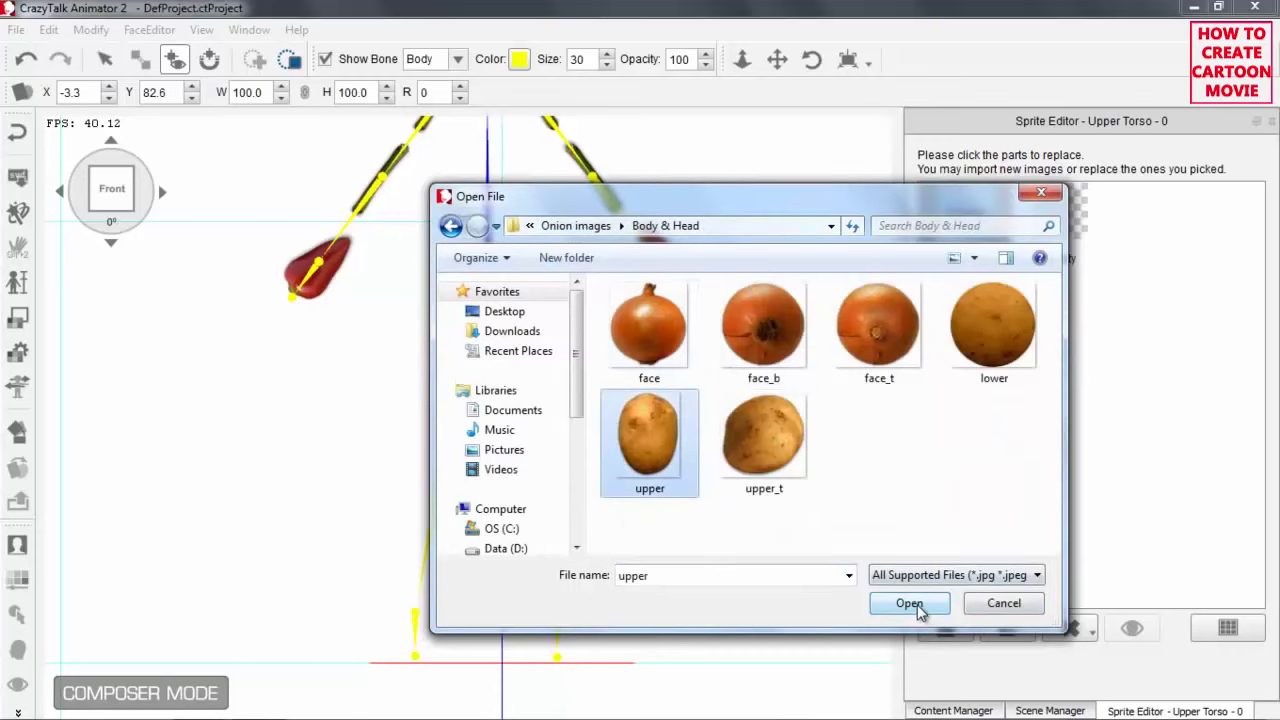
pyautogui.click(912, 603)
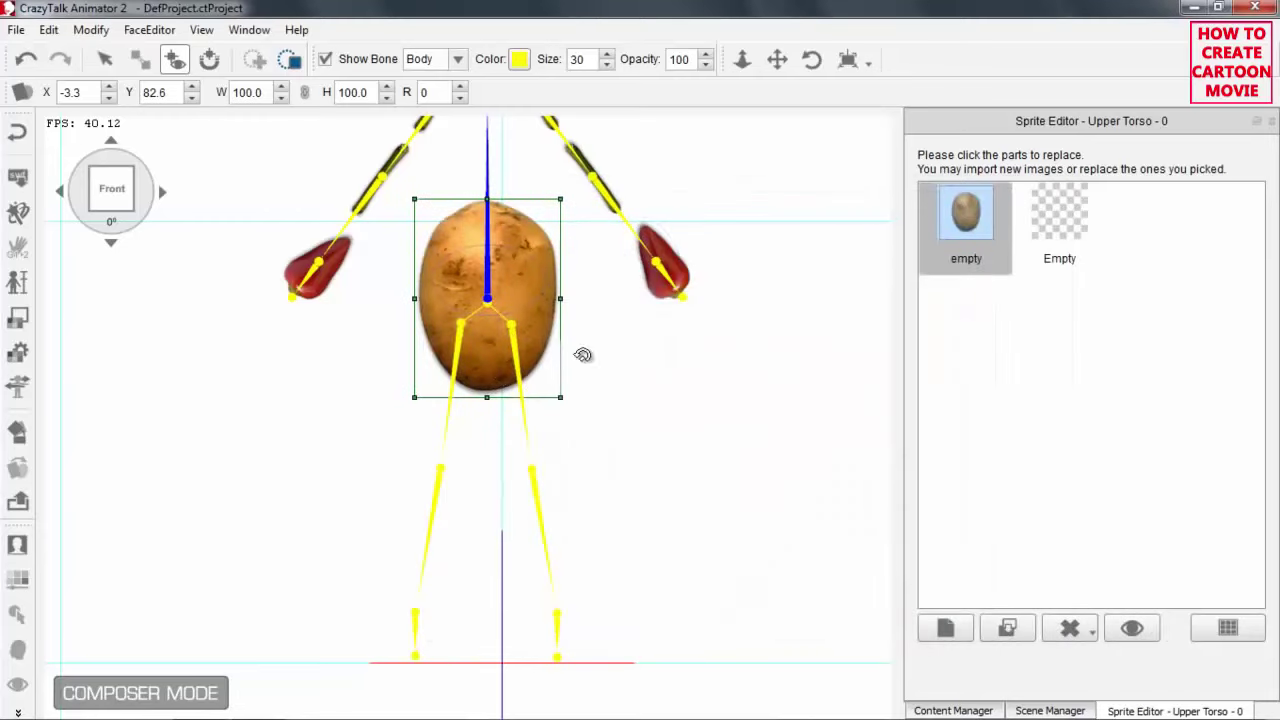
# Select the lower torso in the body map and replace its empty sprite with the lower image
pyautogui.click(1080, 708)
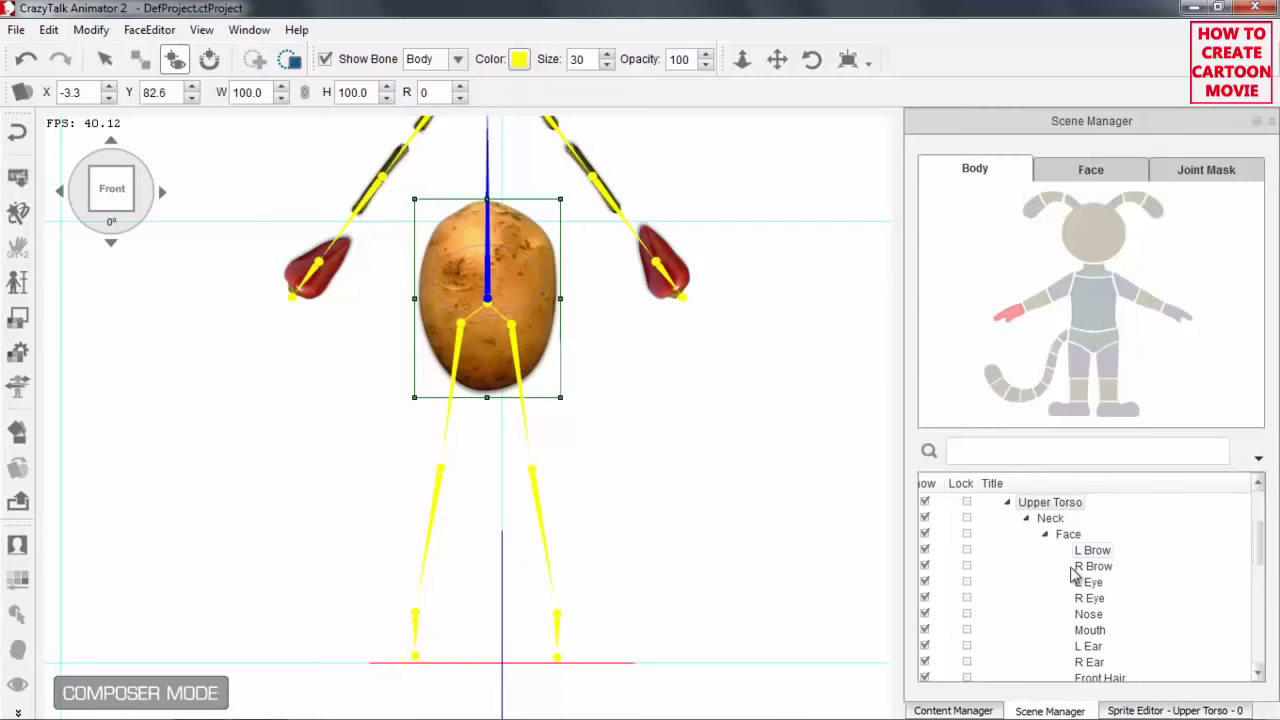
pyautogui.click(1090, 355)
pyautogui.click(1170, 708)
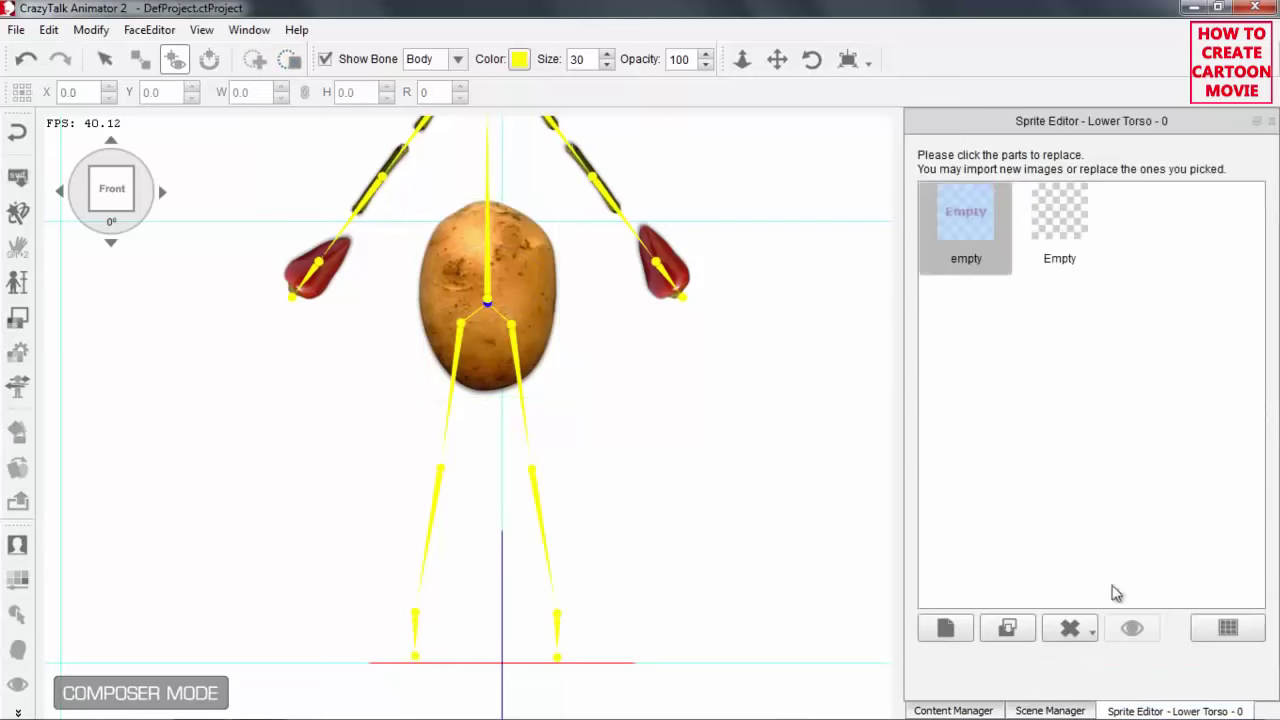
pyautogui.click(1010, 627)
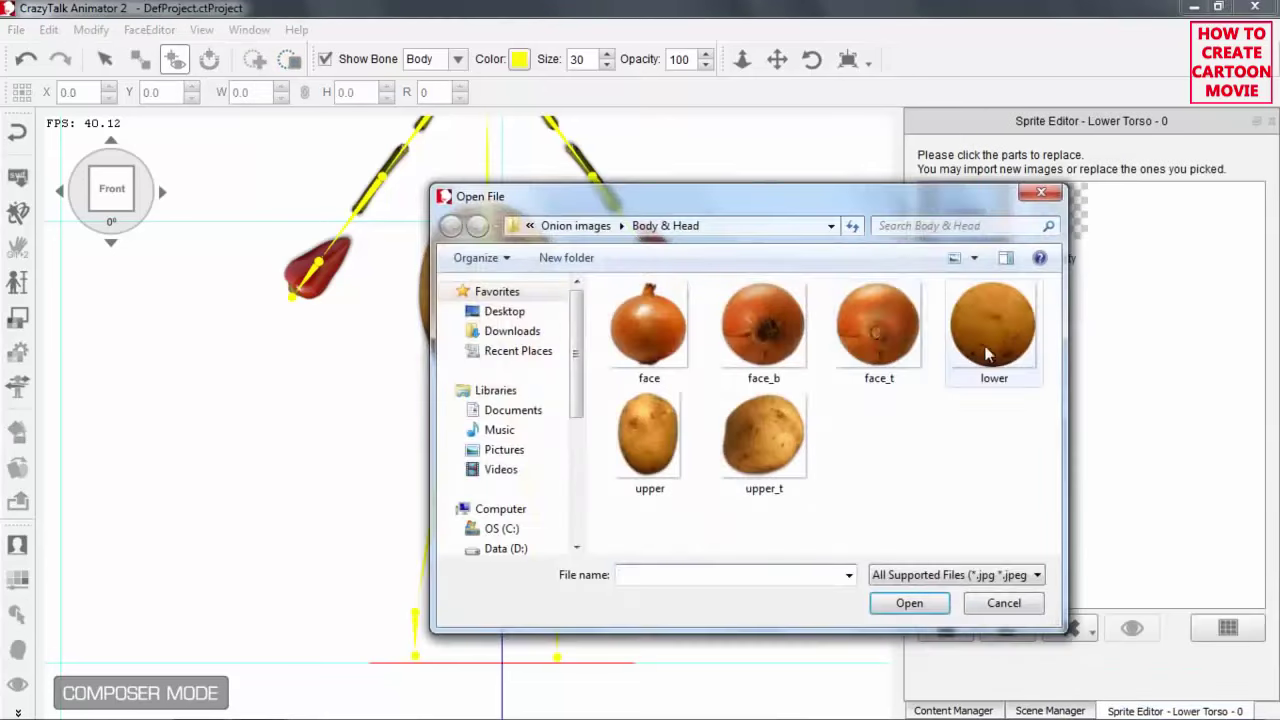
pyautogui.click(992, 330)
pyautogui.click(909, 603)
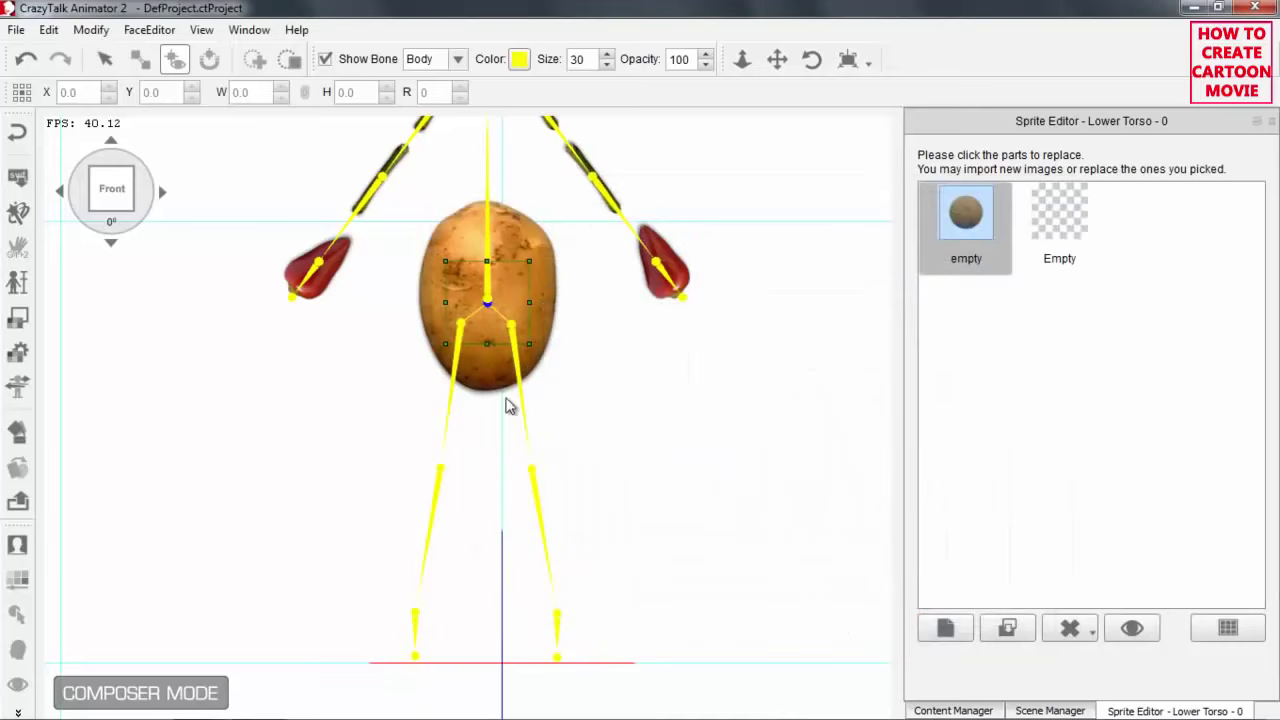
# Select the right thigh bone and replace its empty sprite with the arm_r image from the Hands & Legs folder
pyautogui.click(452, 404)
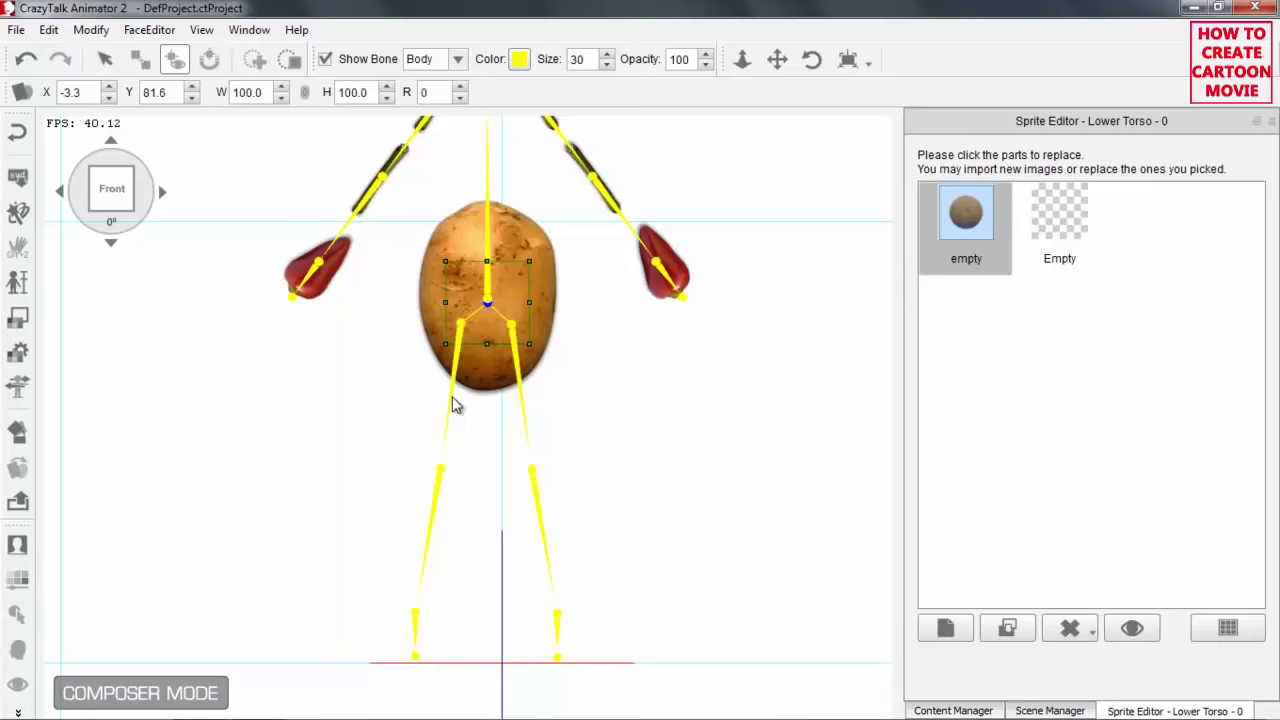
pyautogui.click(452, 404)
pyautogui.click(1007, 627)
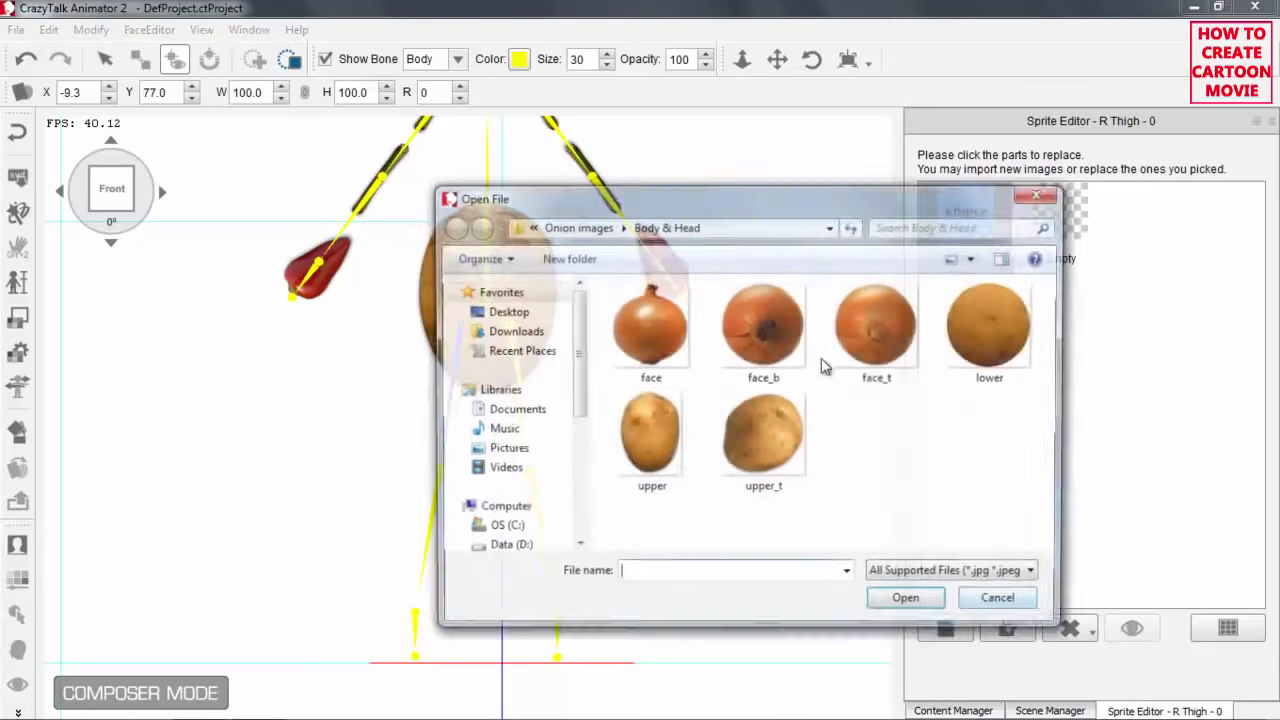
pyautogui.click(580, 228)
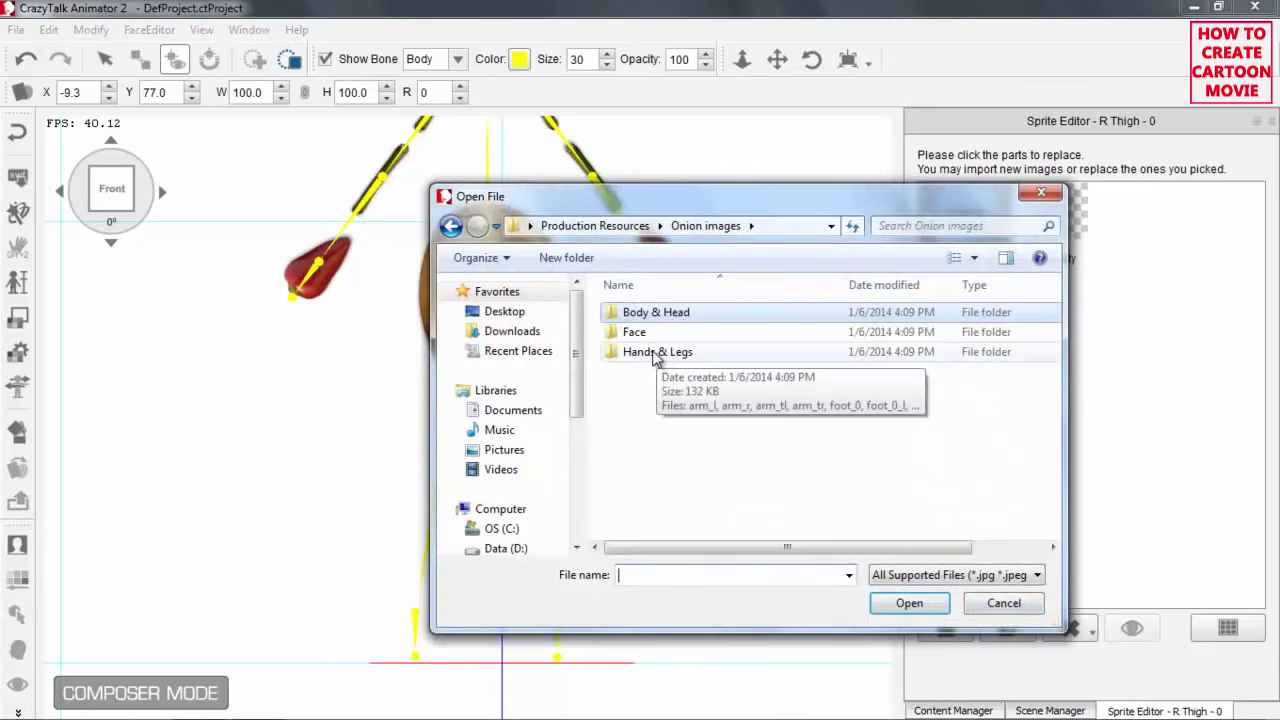
pyautogui.doubleClick(655, 353)
pyautogui.click(760, 330)
pyautogui.click(907, 603)
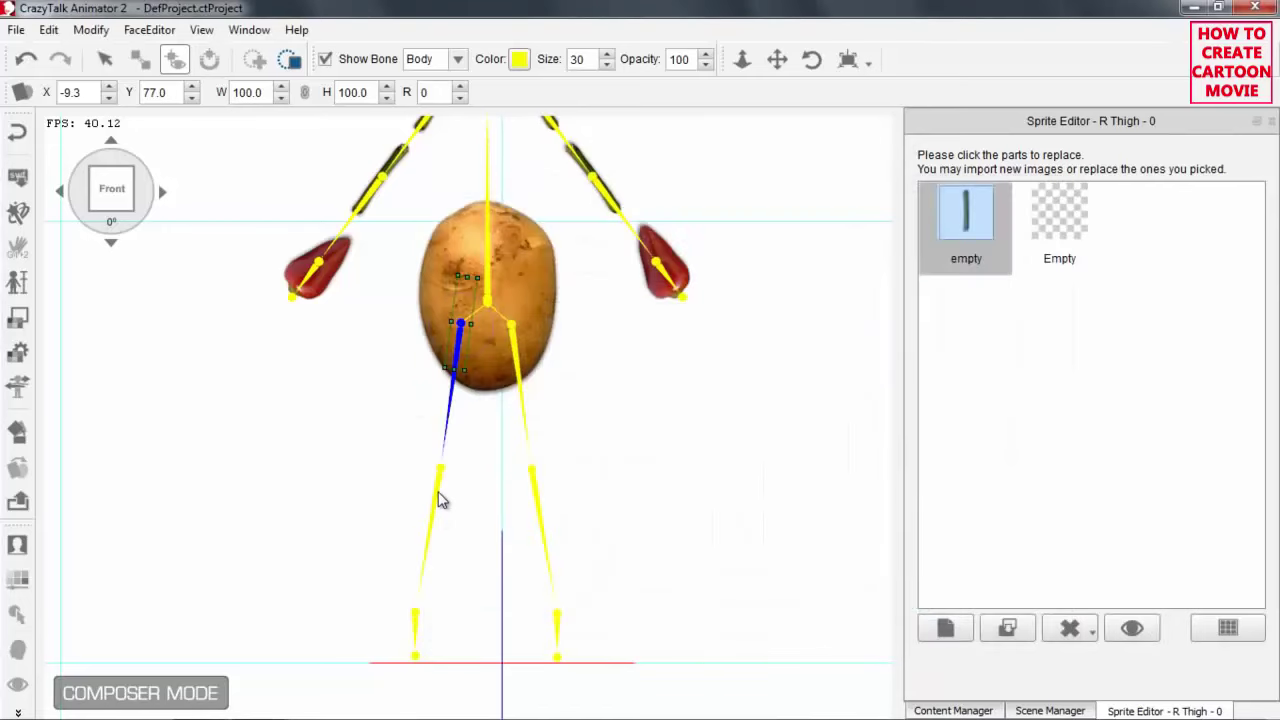
# Select the right thigh in the body map and replace its sprite with the arm_r image again
pyautogui.click(440, 498)
pyautogui.click(1049, 708)
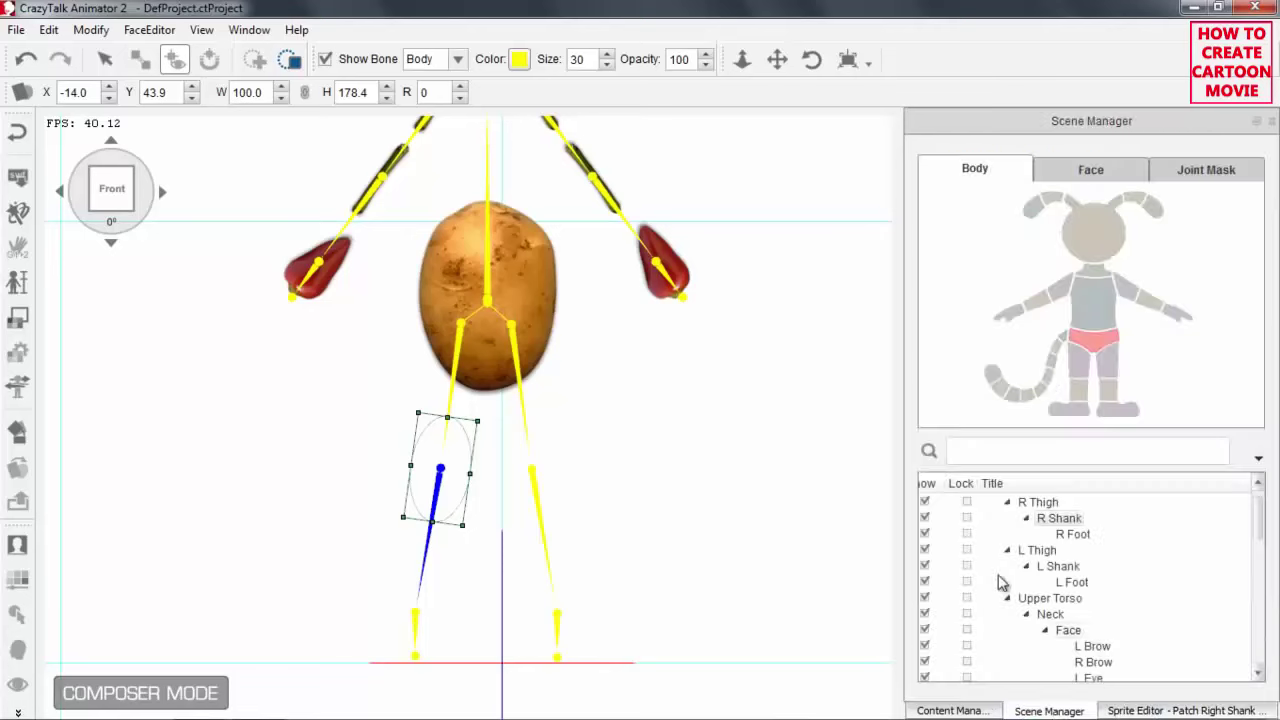
pyautogui.click(1076, 378)
pyautogui.click(1163, 709)
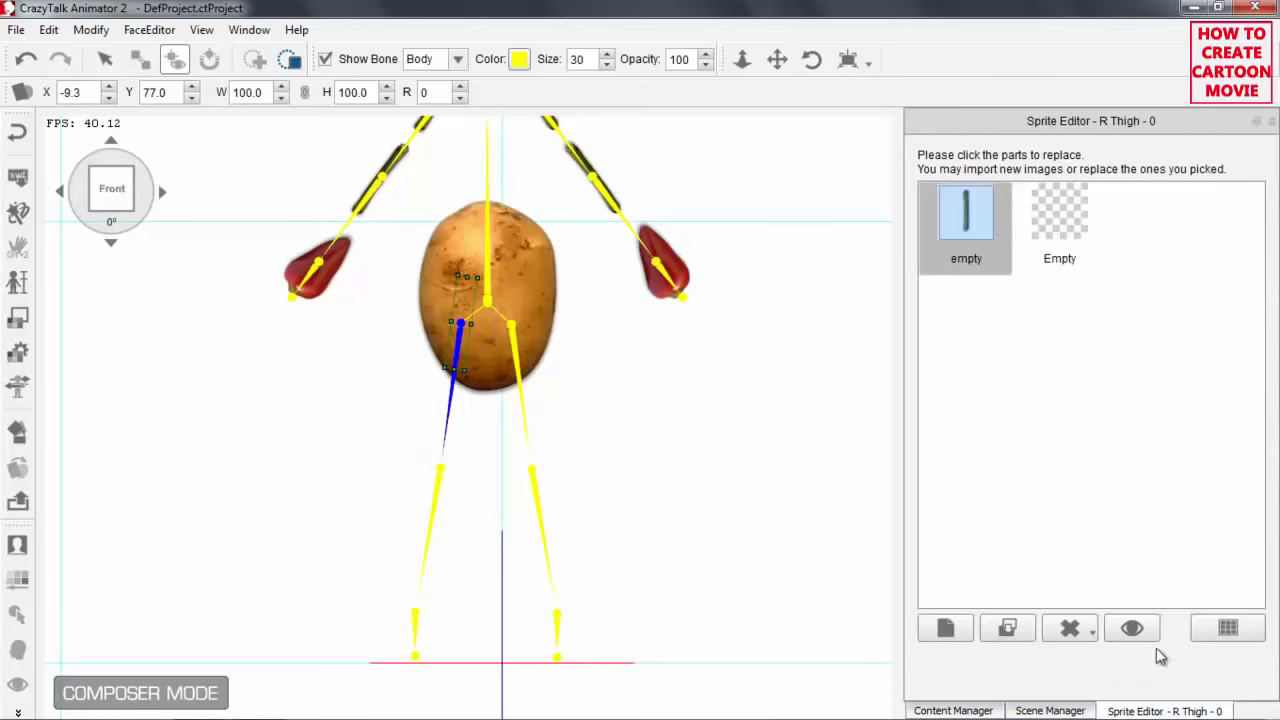
pyautogui.click(1007, 627)
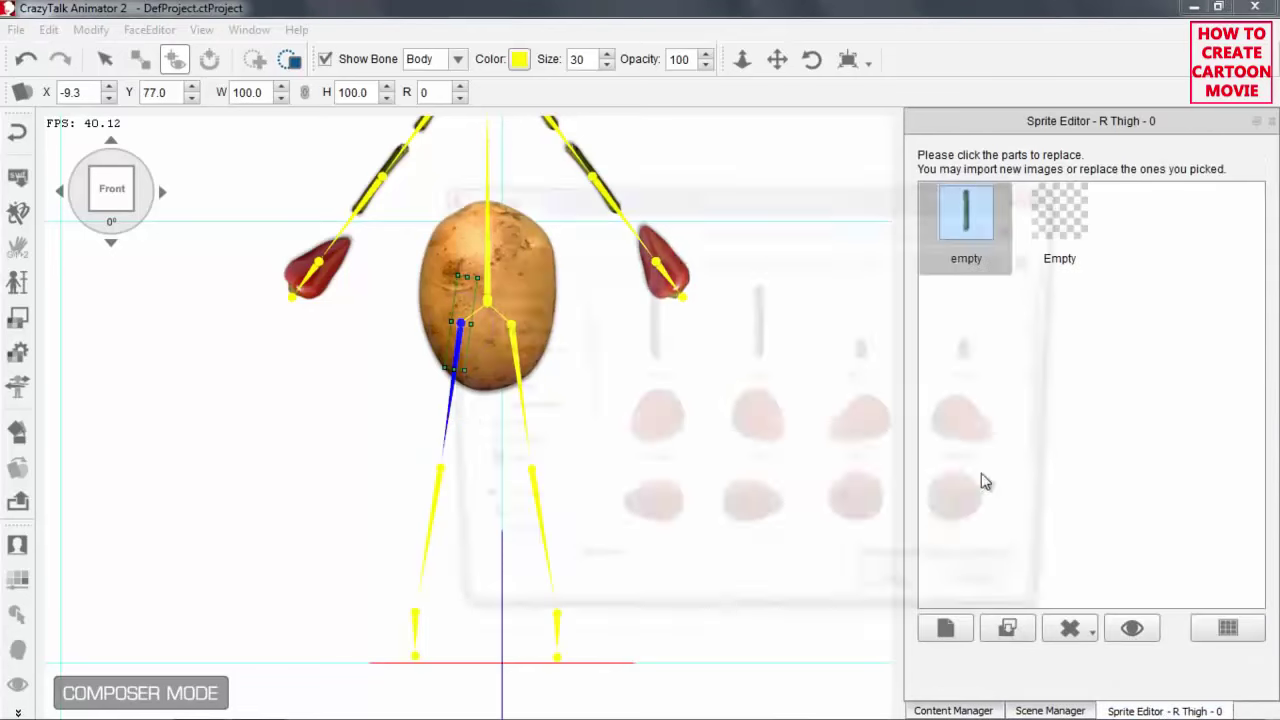
pyautogui.click(760, 330)
pyautogui.click(908, 601)
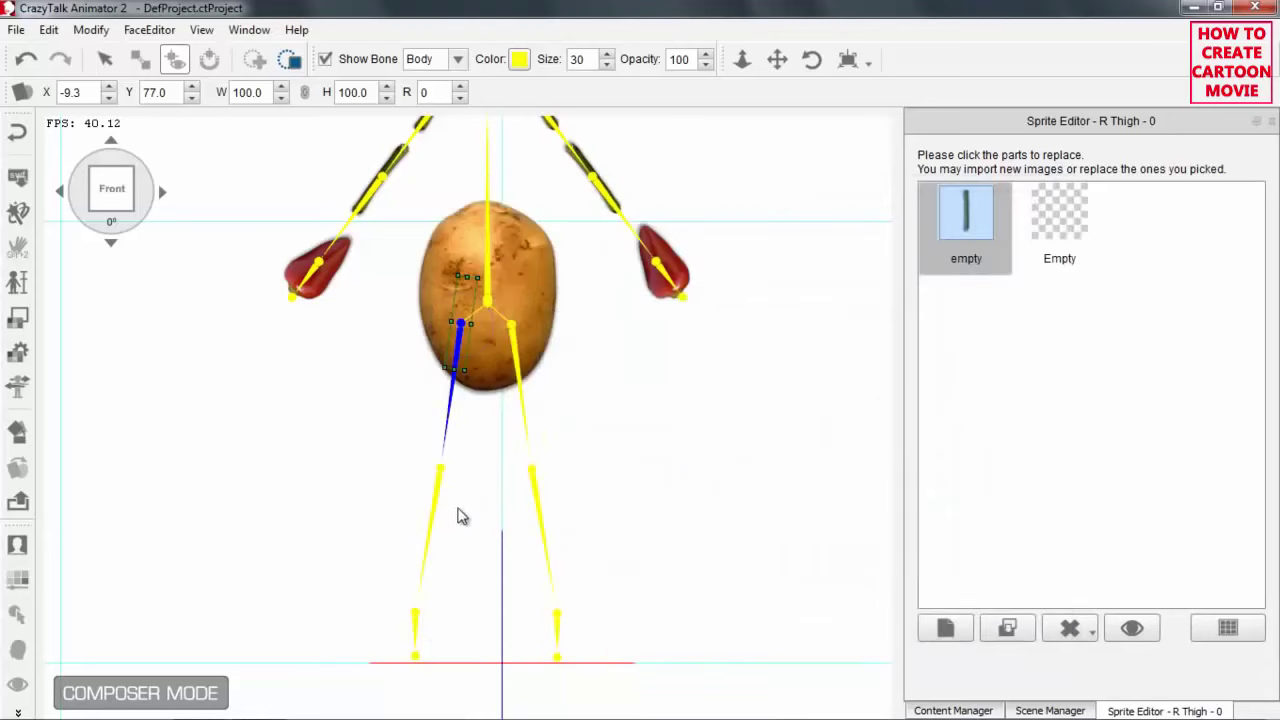
# Select the right shank in the body map and replace its empty sprite with the arm_r image
pyautogui.click(443, 502)
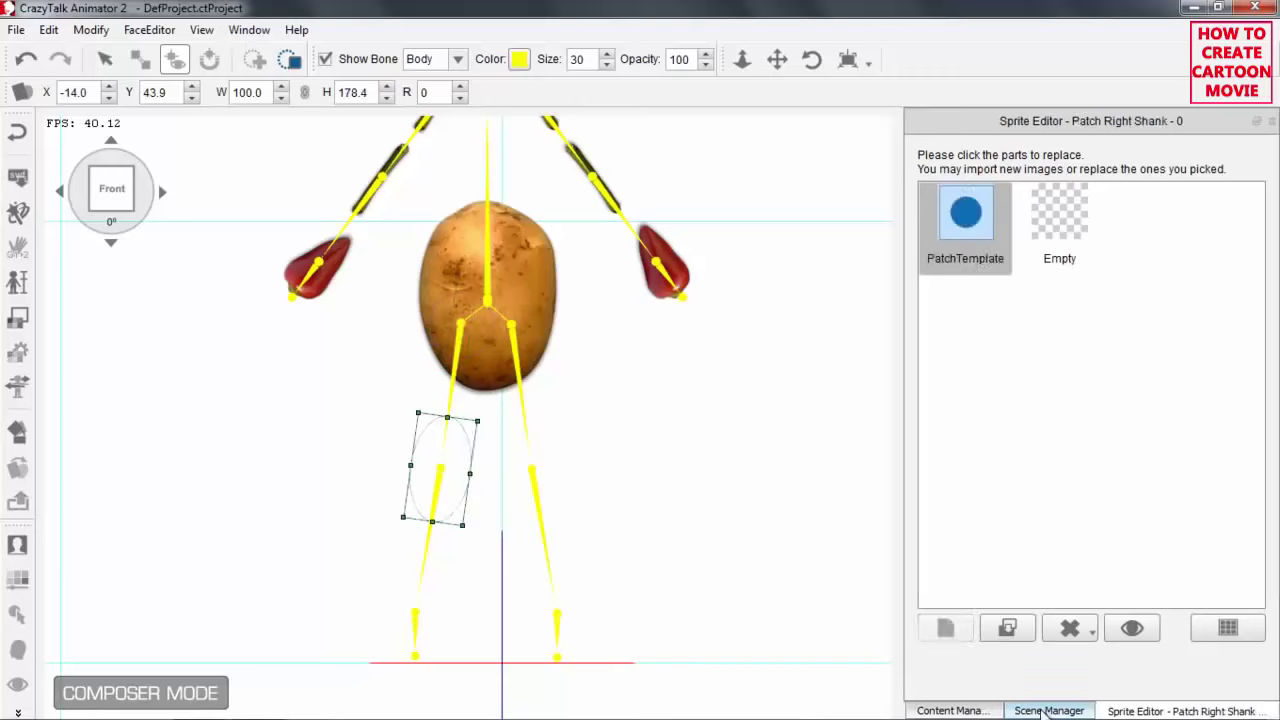
pyautogui.click(1050, 710)
pyautogui.click(1082, 400)
pyautogui.click(1165, 710)
pyautogui.click(1007, 627)
pyautogui.doubleClick(760, 330)
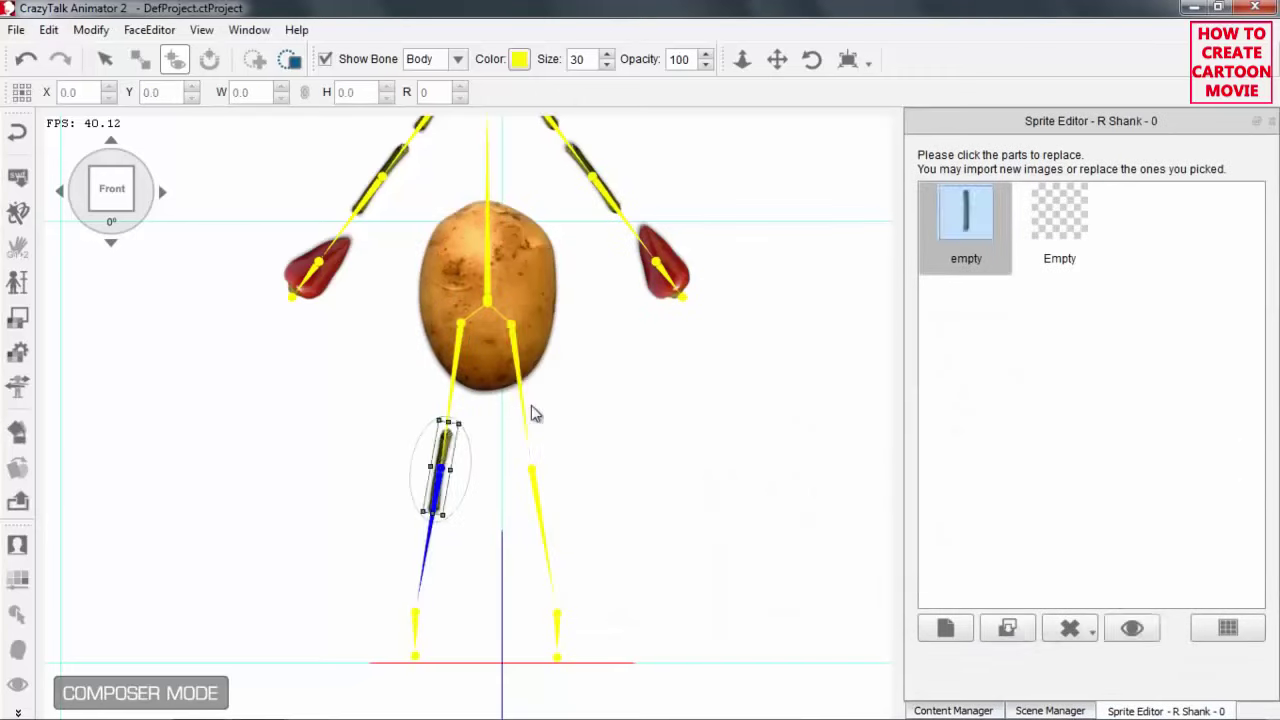
# Select the left thigh bone and replace its empty sprite with the arm_l image
pyautogui.click(518, 390)
pyautogui.click(1007, 627)
pyautogui.click(648, 330)
pyautogui.click(909, 602)
# Select the left shank and import the arm_l image as a new sprite, applying it to the current angle only
pyautogui.click(540, 516)
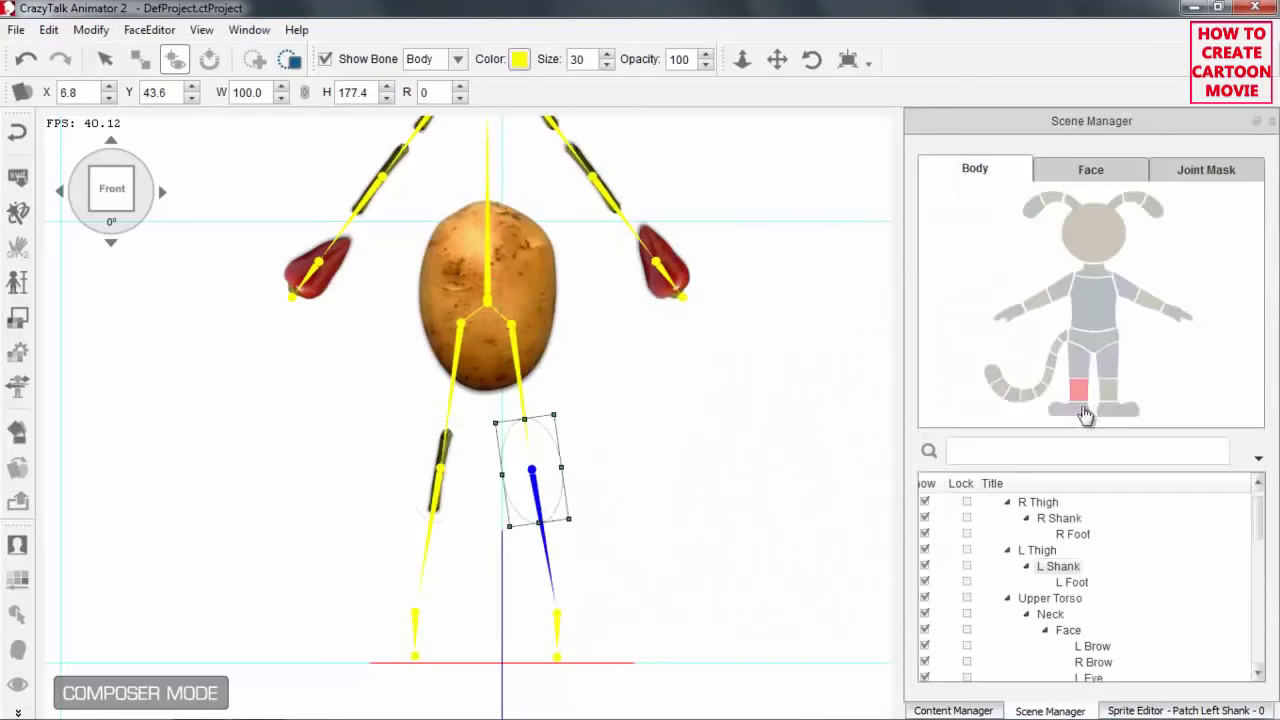
pyautogui.click(964, 212)
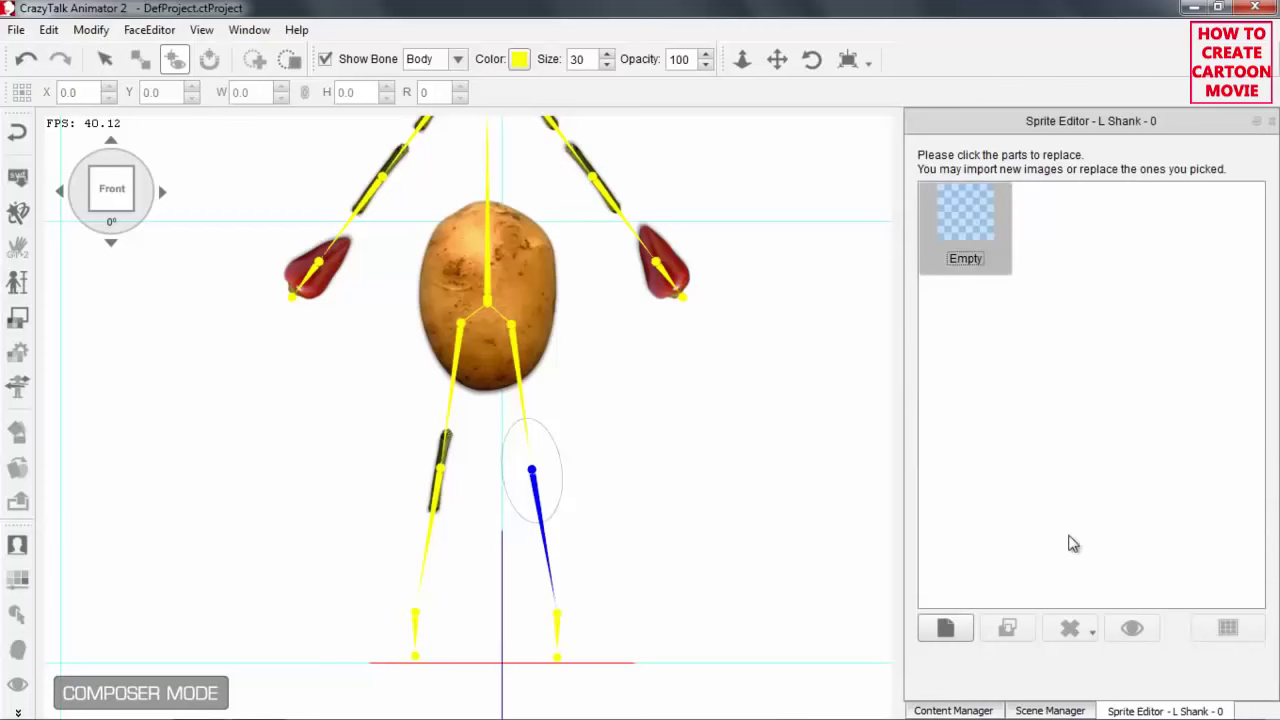
pyautogui.click(964, 634)
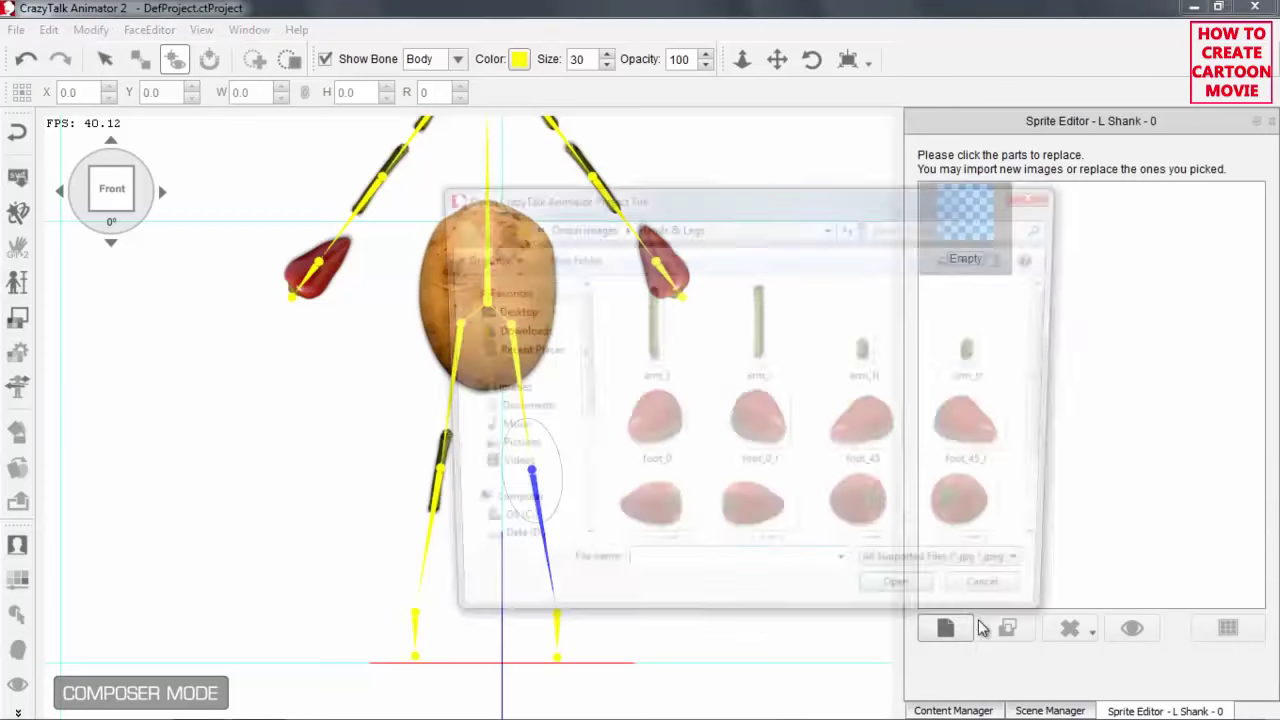
pyautogui.click(648, 330)
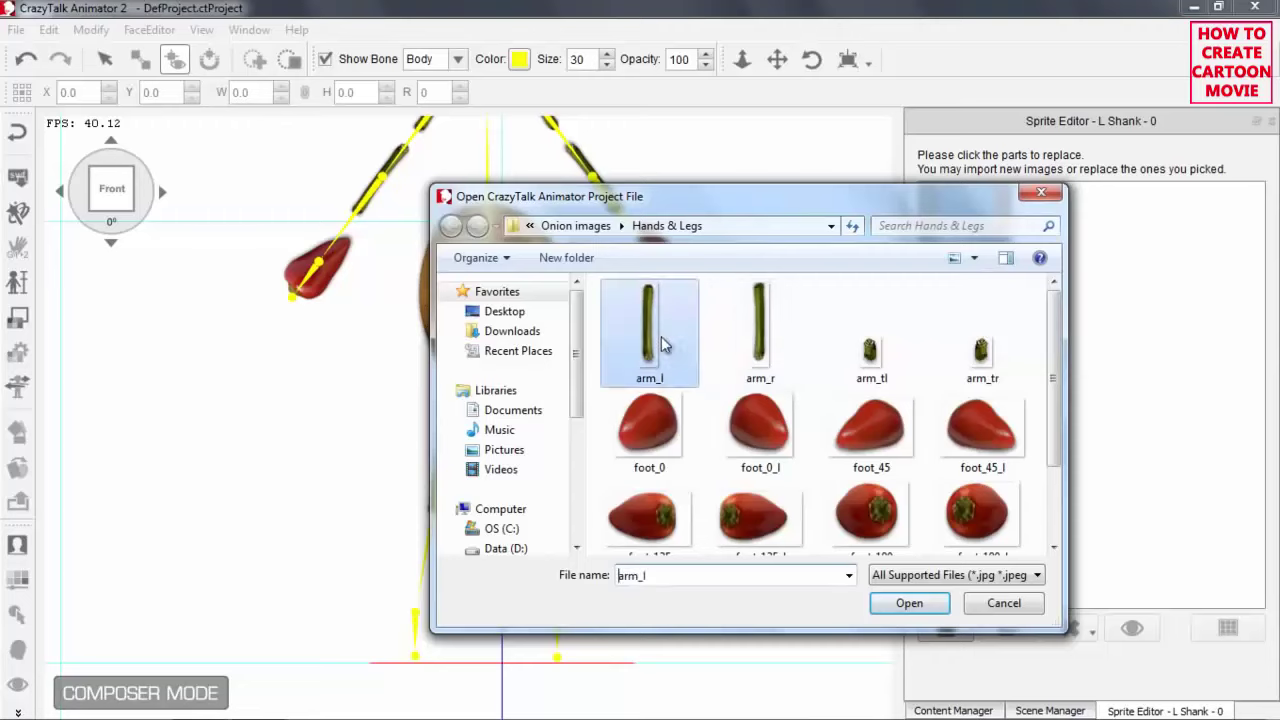
pyautogui.click(909, 603)
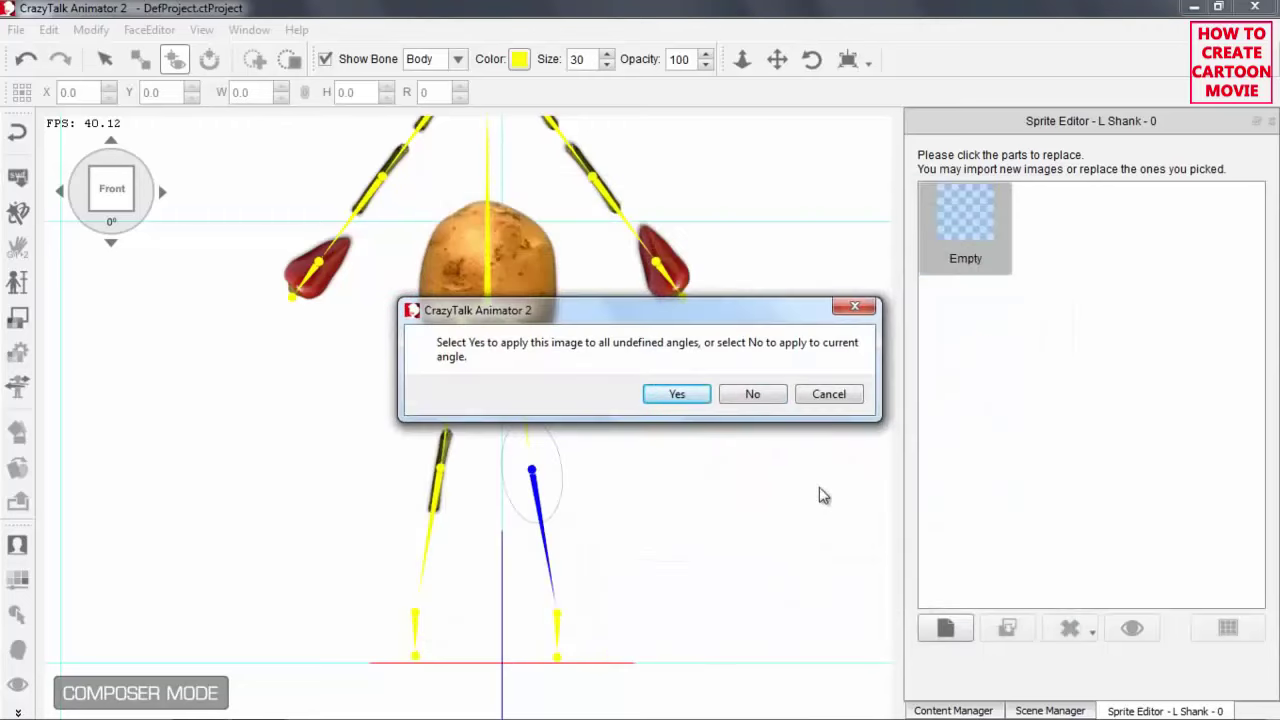
pyautogui.click(753, 394)
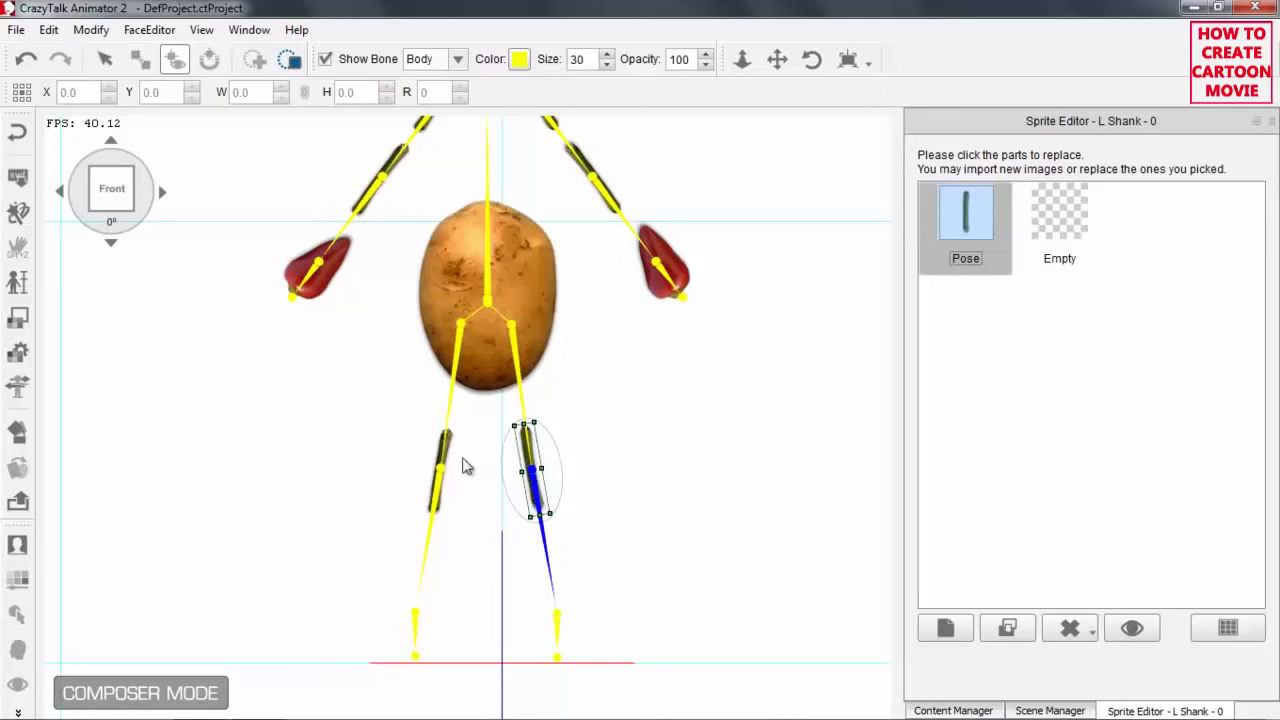
# Select the right foot in the body map and replace its empty sprite with the foot_0 image
pyautogui.click(416, 628)
pyautogui.click(1084, 710)
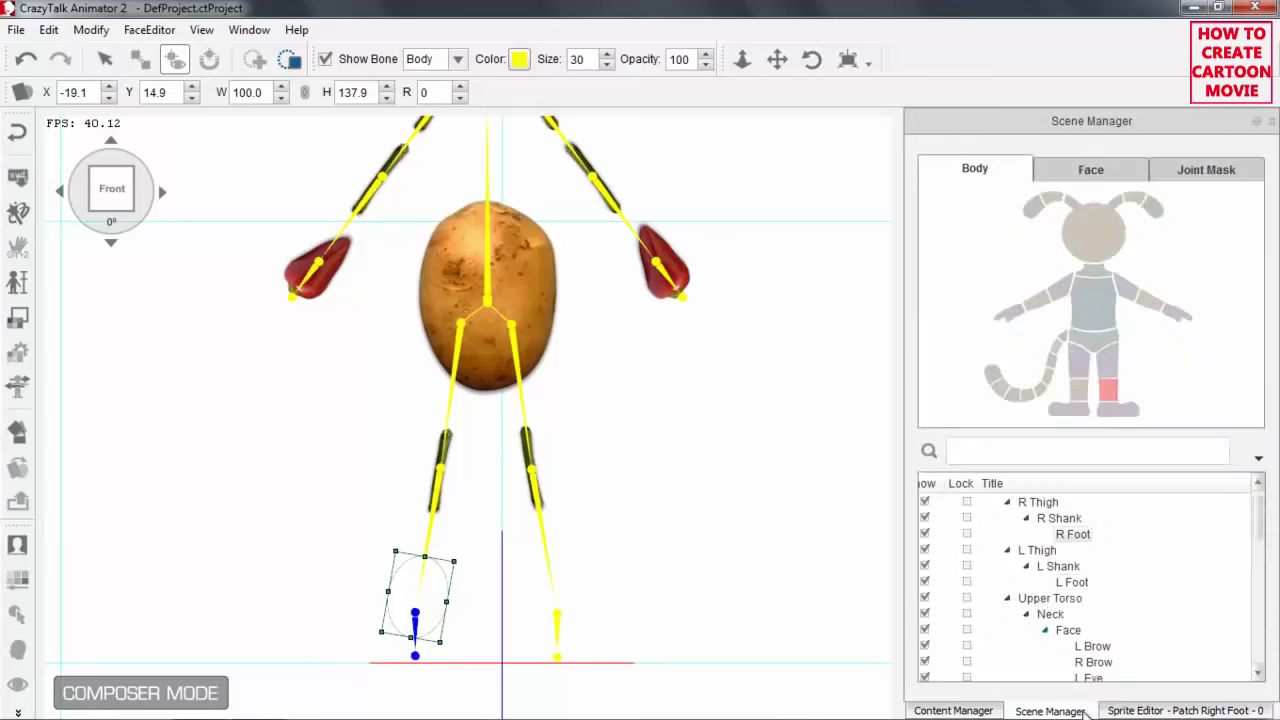
pyautogui.click(1060, 412)
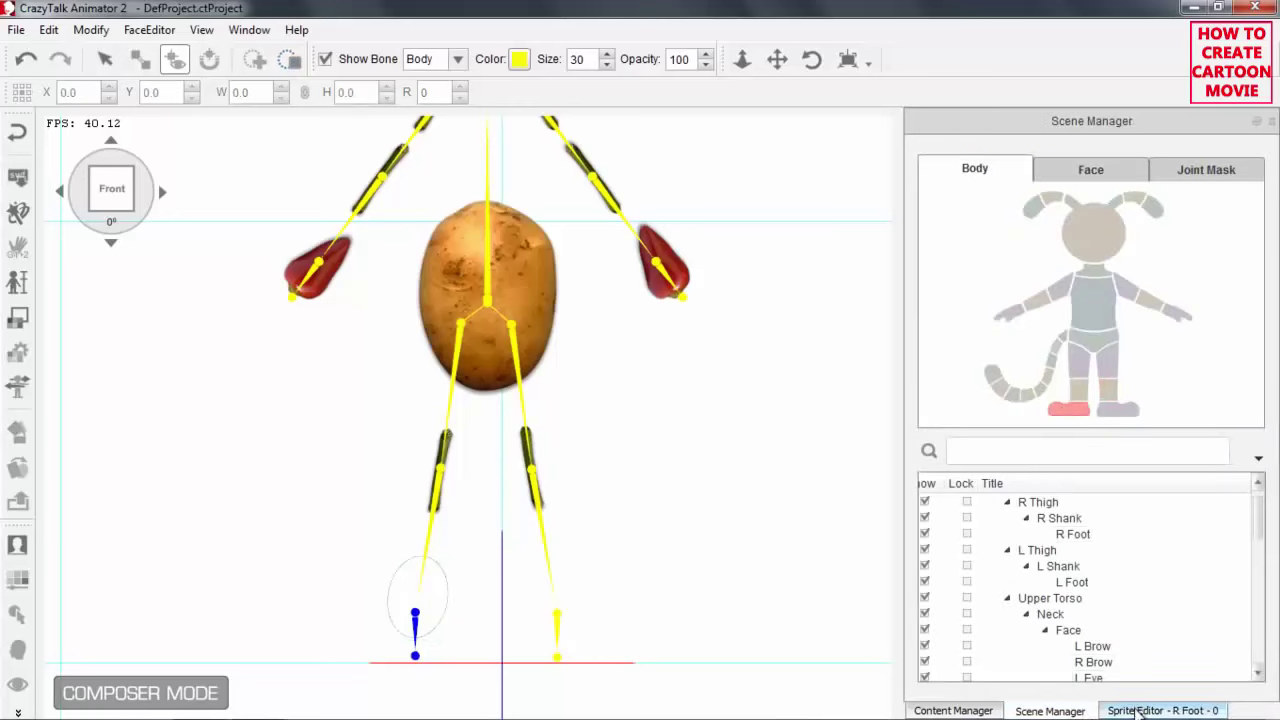
pyautogui.click(1140, 710)
pyautogui.click(1032, 622)
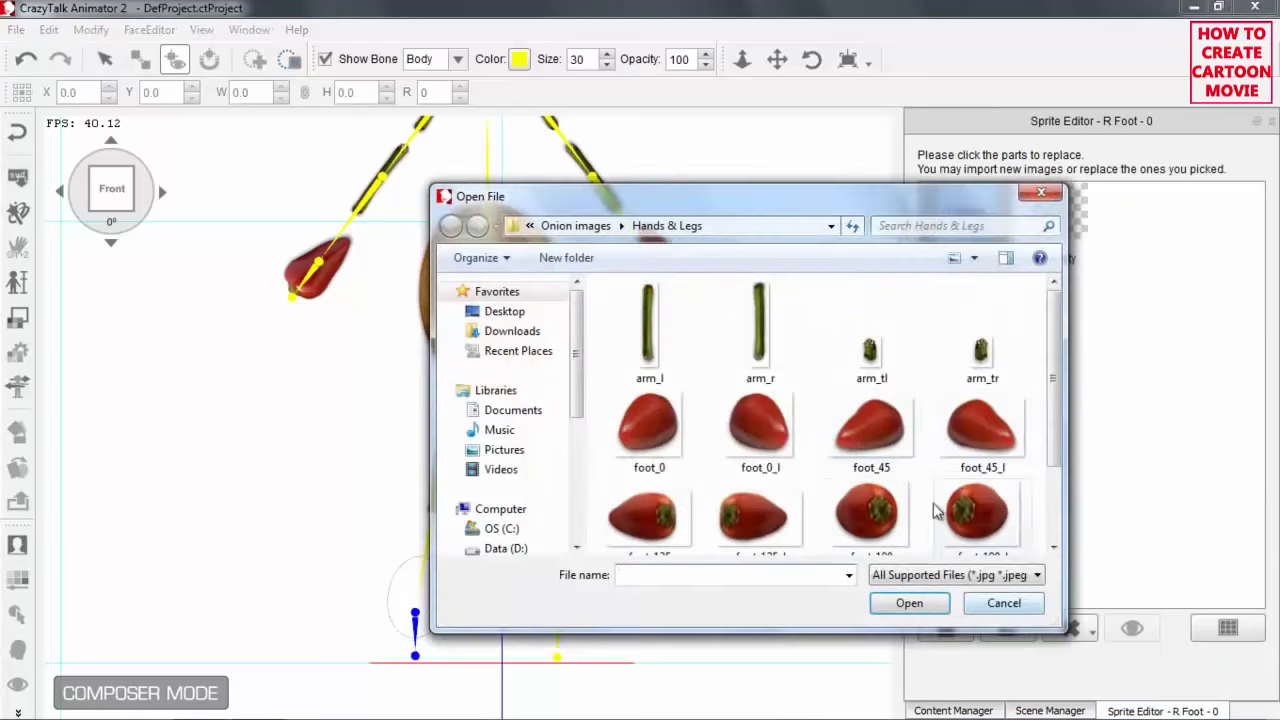
pyautogui.click(649, 425)
pyautogui.click(907, 602)
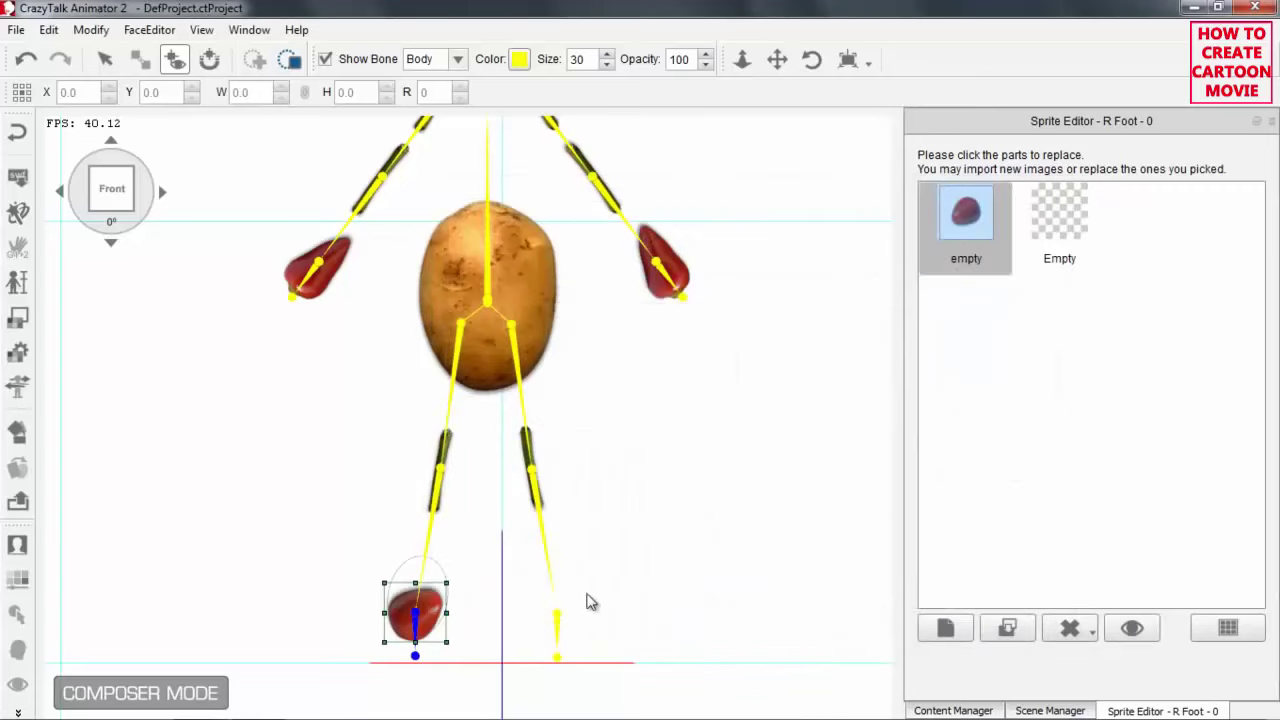
# Select the left foot bone and replace its empty sprite with the foot_0_l image
pyautogui.click(559, 652)
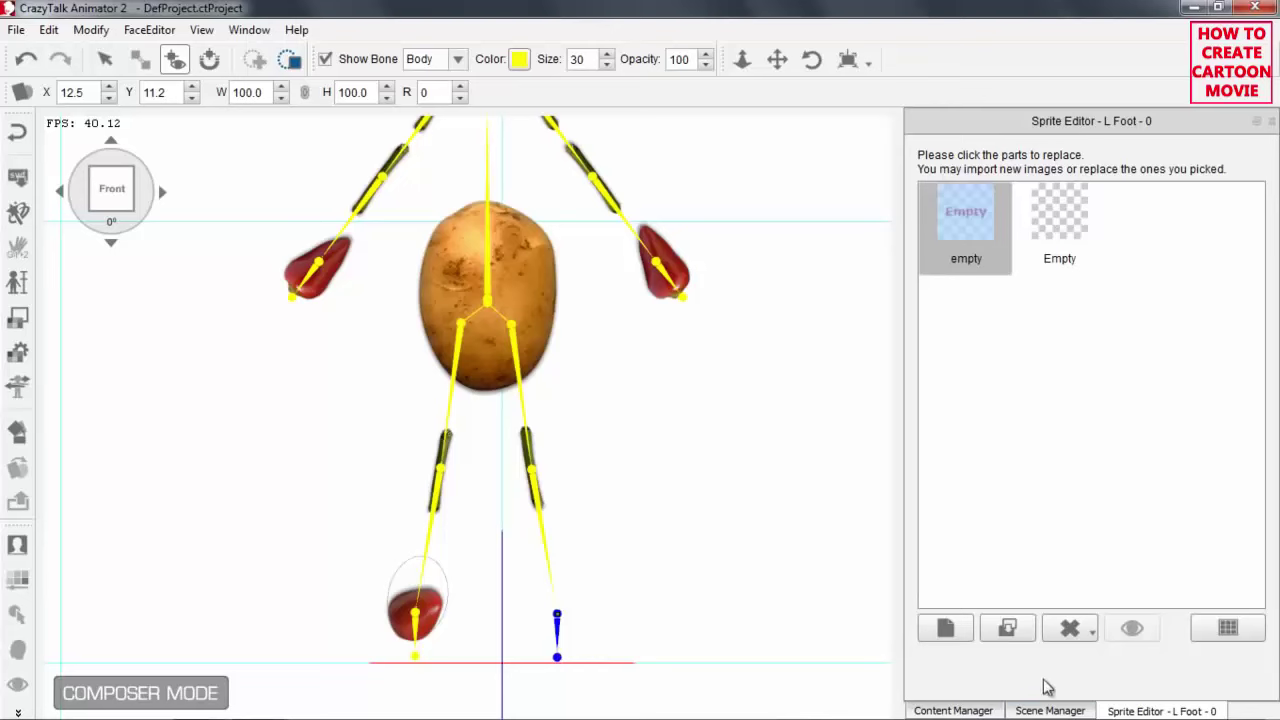
pyautogui.click(1008, 628)
pyautogui.click(760, 430)
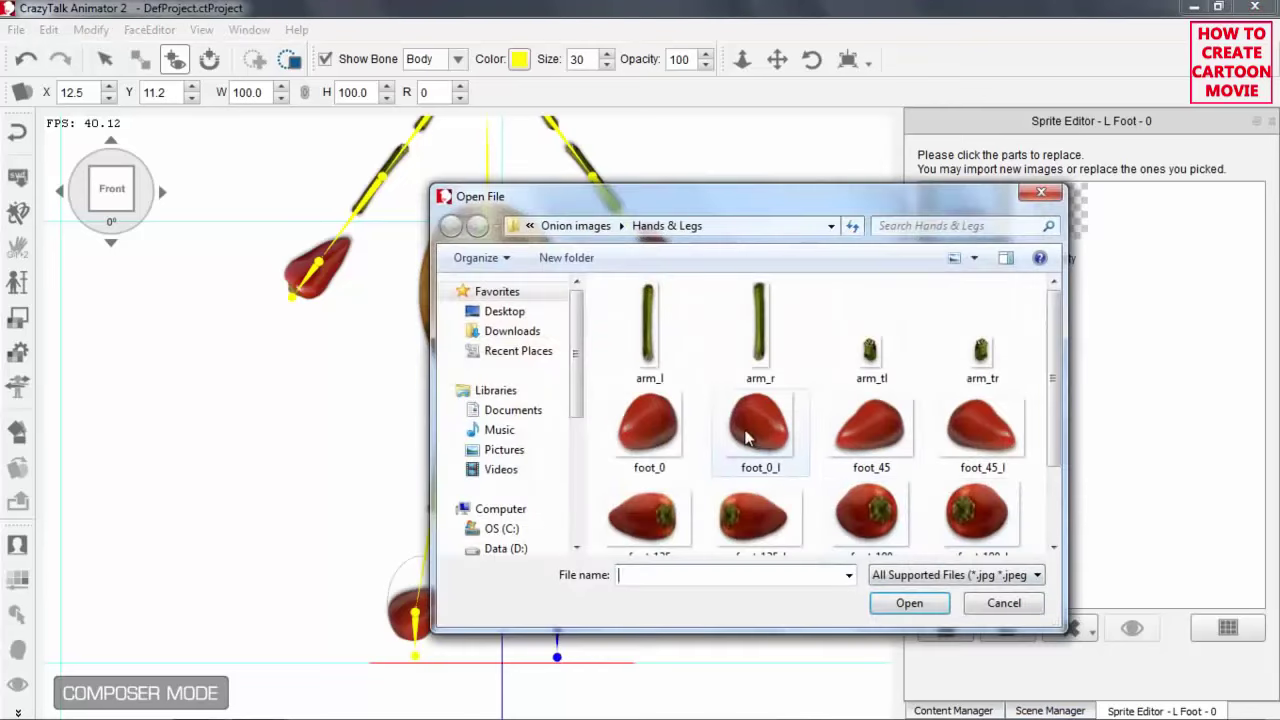
pyautogui.click(910, 602)
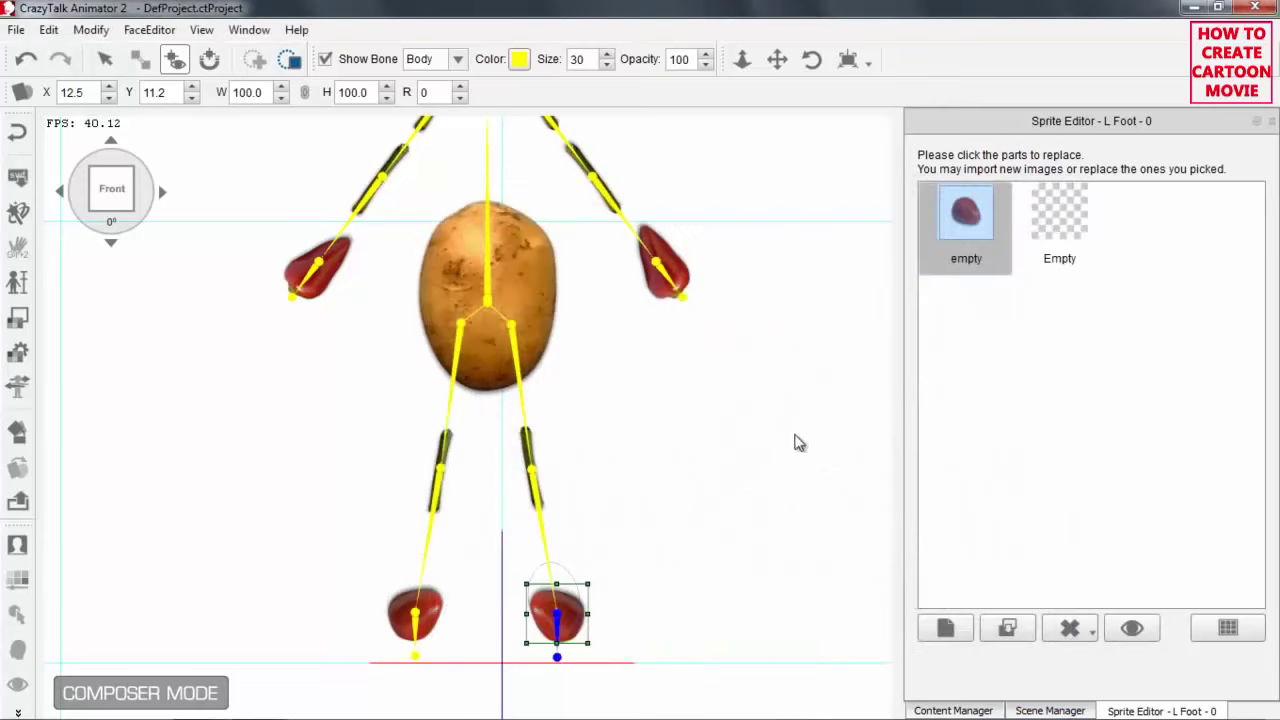
# Move the right upper arm sprite onto its bone and enlarge it to about 138% so it spans from shoulder to elbow
pyautogui.scroll(-3, 651, 257)
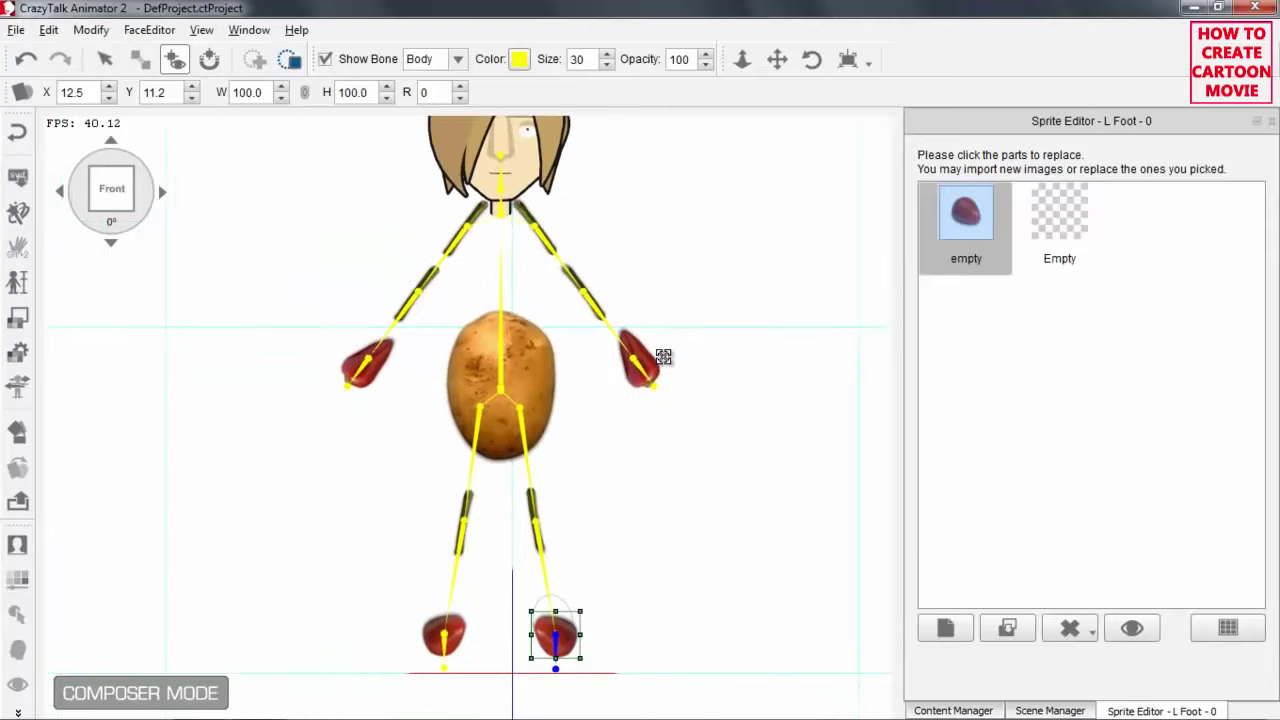
pyautogui.moveTo(653, 353); pyautogui.dragTo(634, 351)
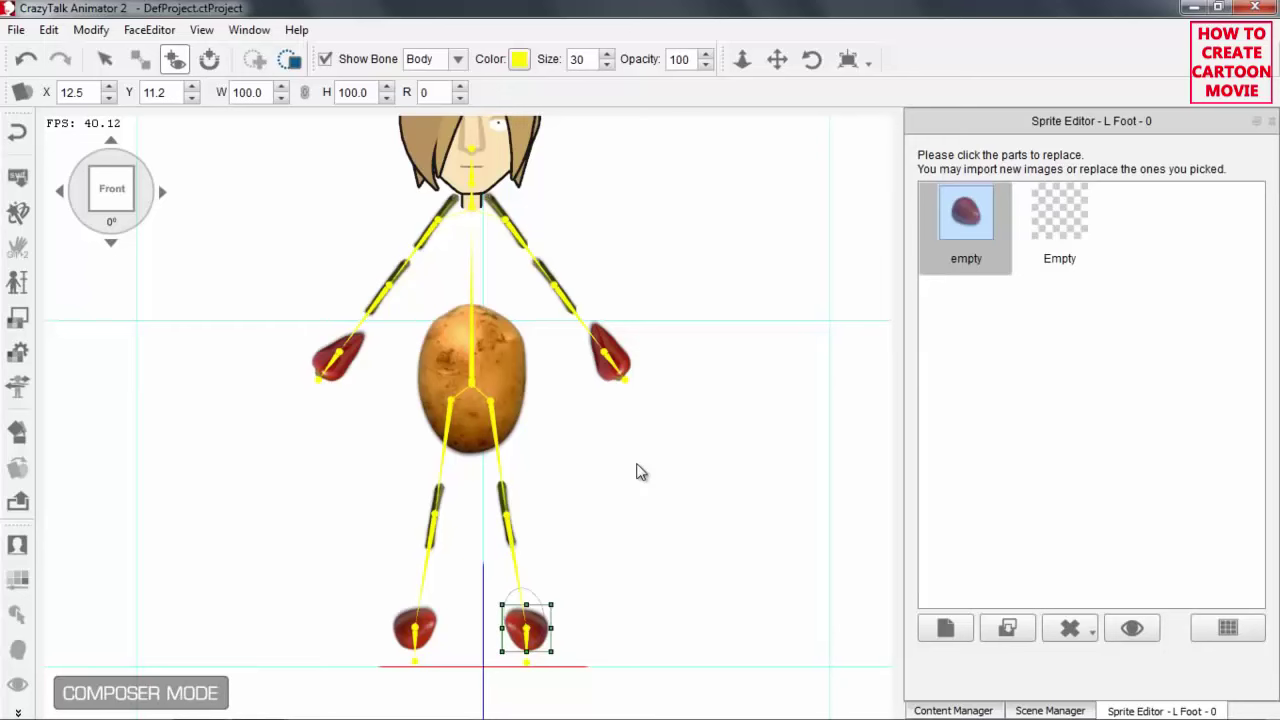
pyautogui.scroll(-1, 791, 394)
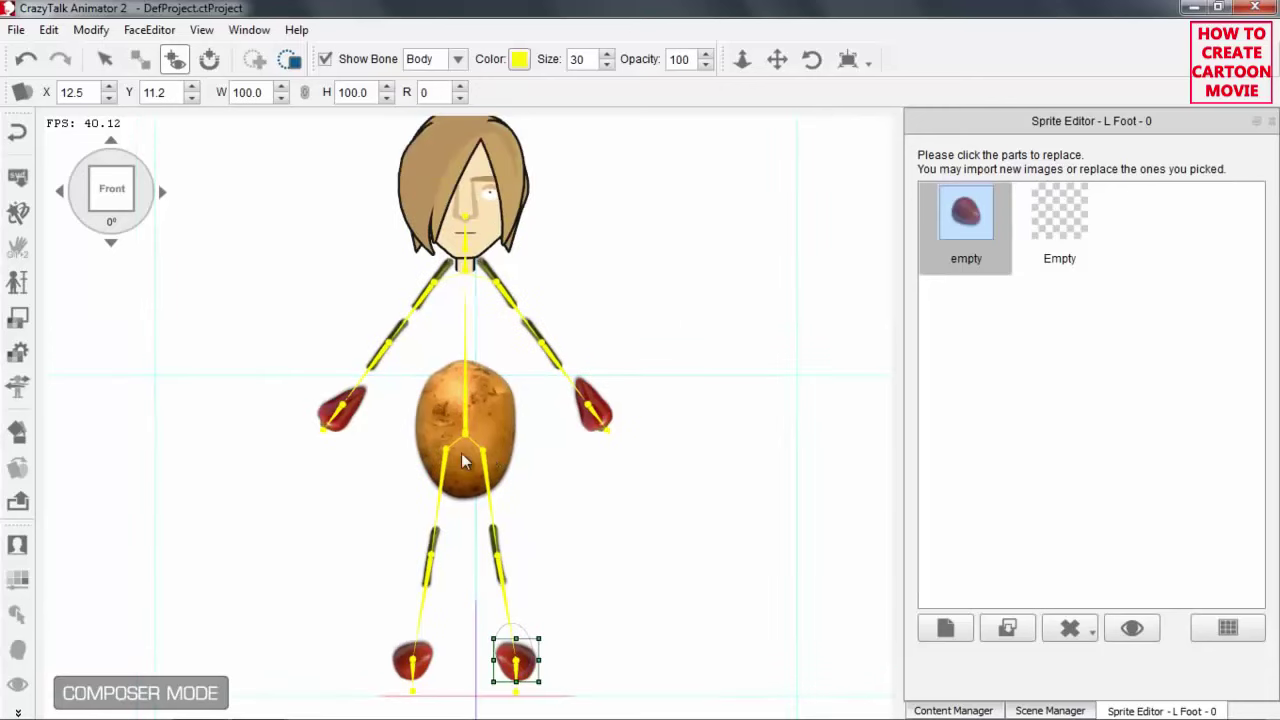
pyautogui.scroll(5, 497, 540)
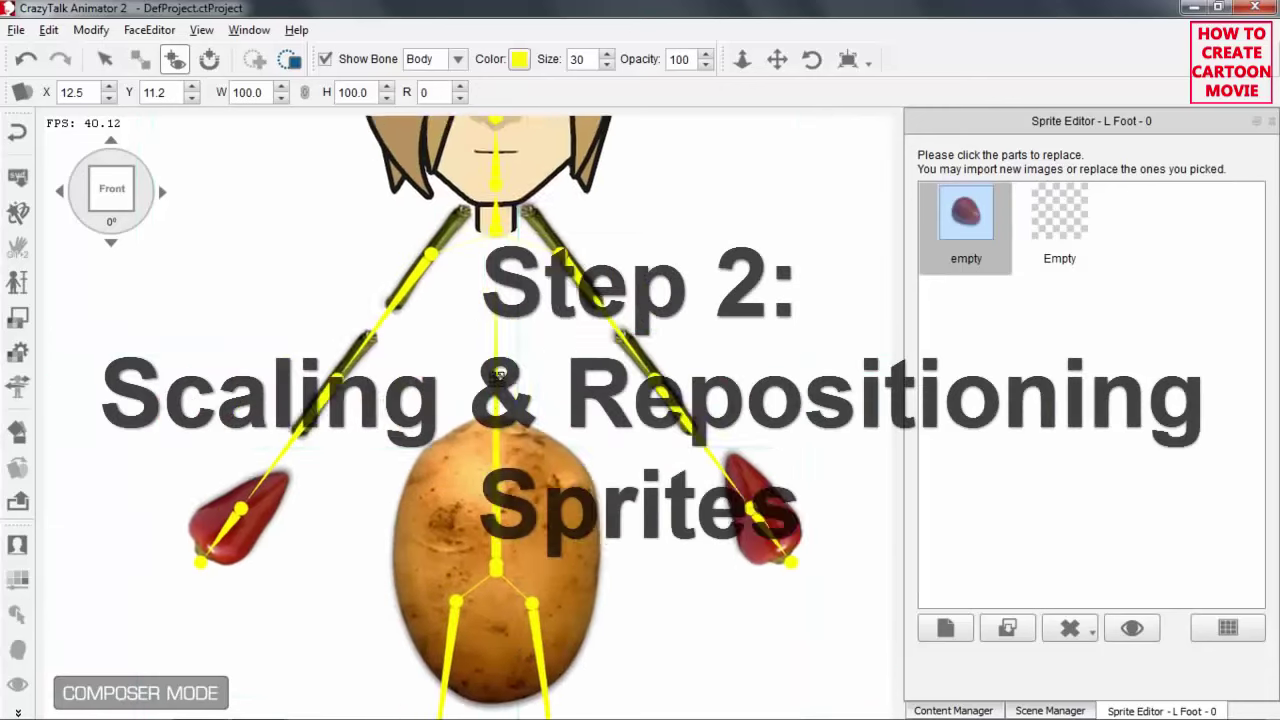
pyautogui.scroll(4, 511, 435)
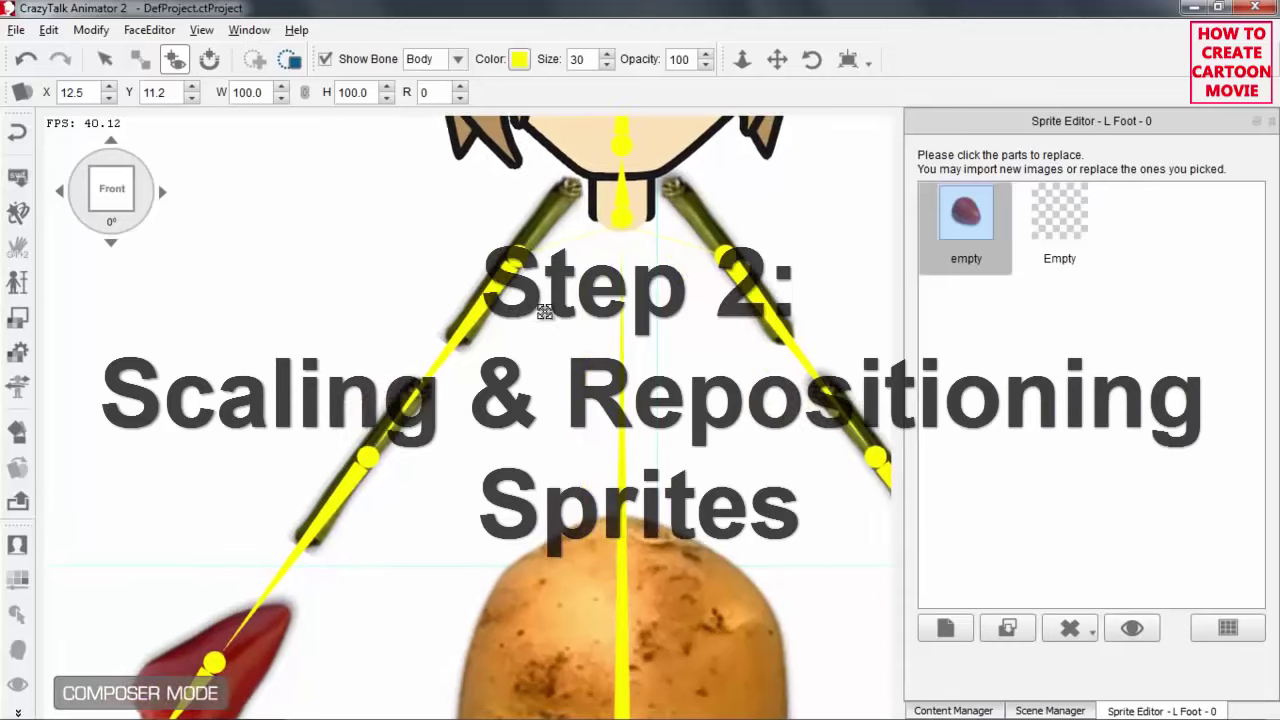
pyautogui.click(564, 203)
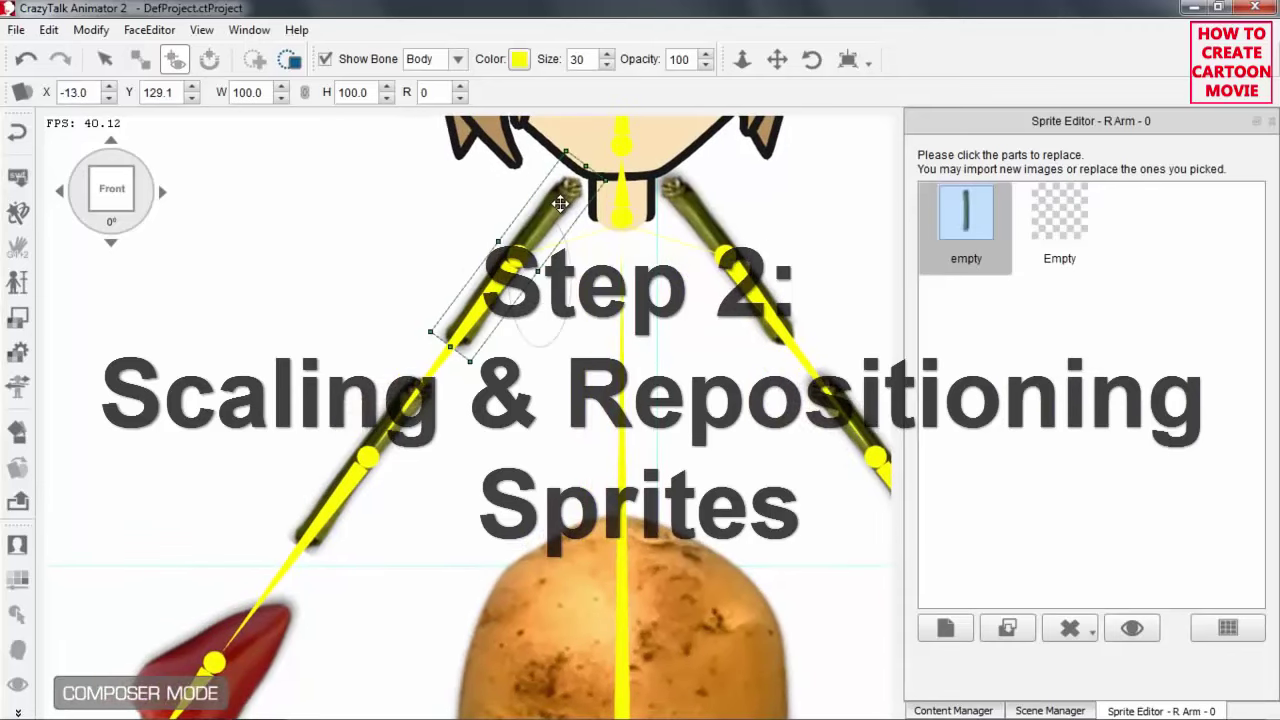
pyautogui.moveTo(560, 203); pyautogui.dragTo(500, 292)
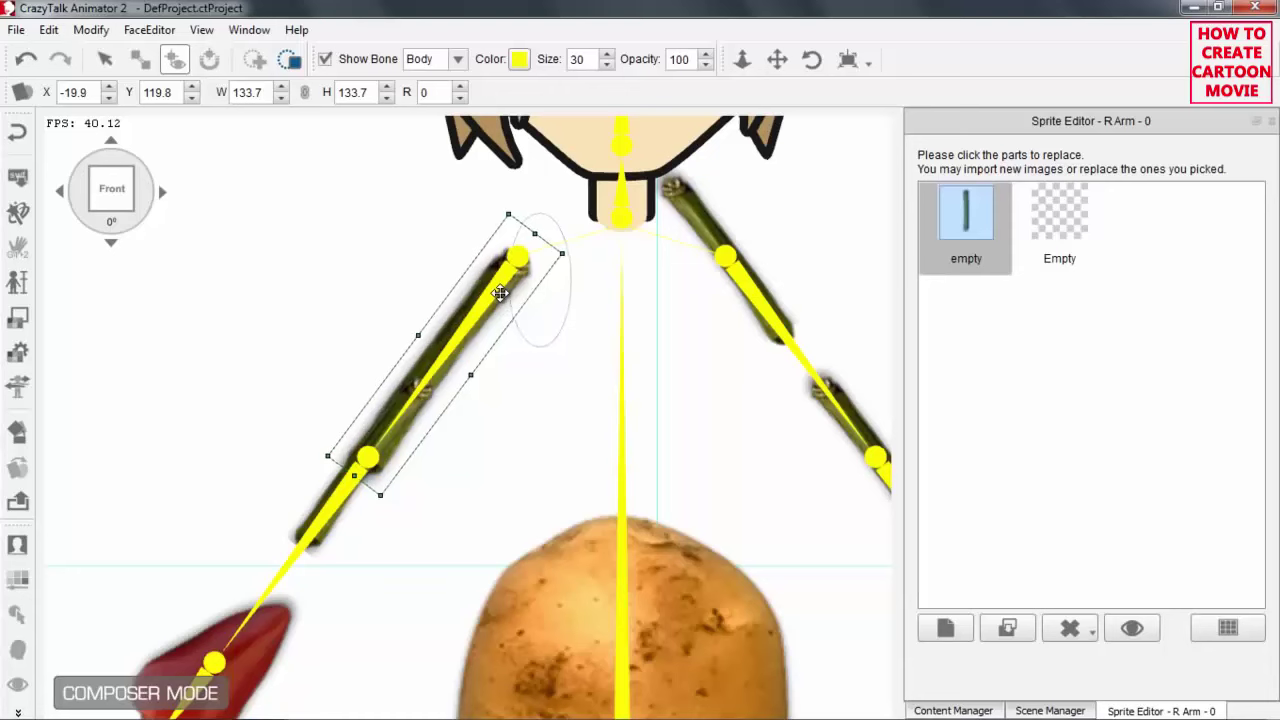
pyautogui.moveTo(562, 252); pyautogui.dragTo(570, 253)
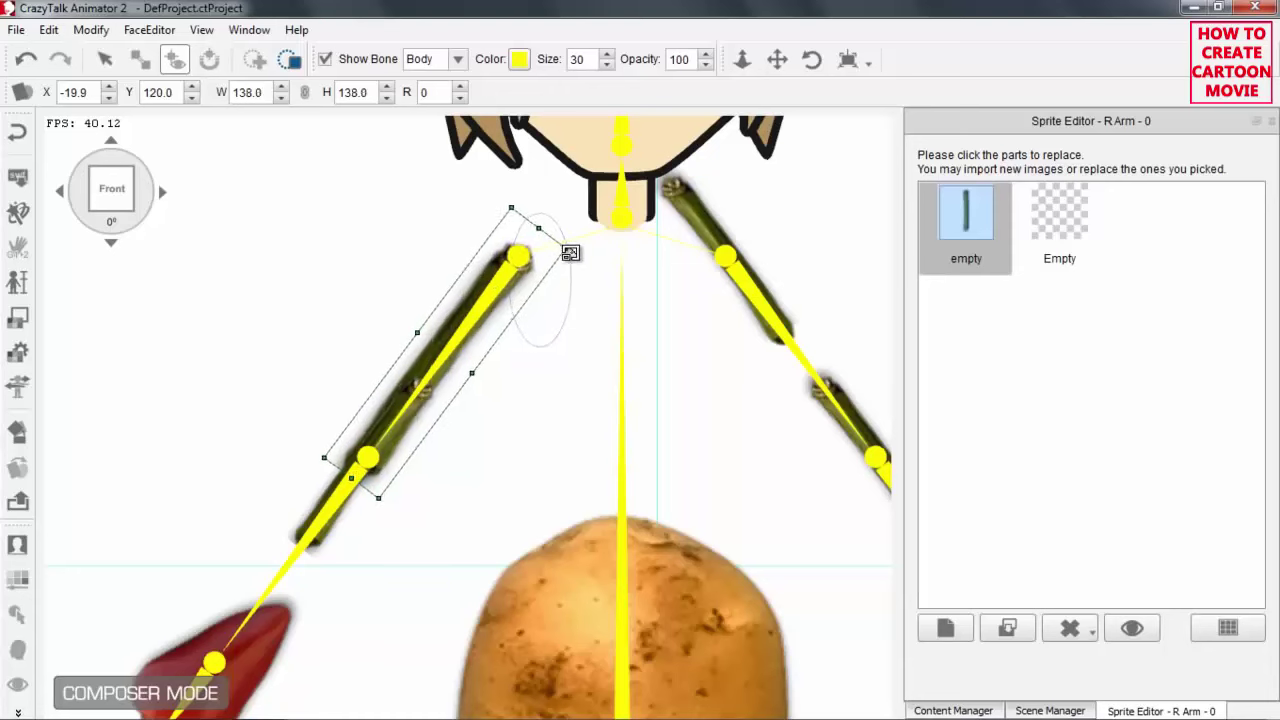
pyautogui.moveTo(491, 295); pyautogui.dragTo(493, 298)
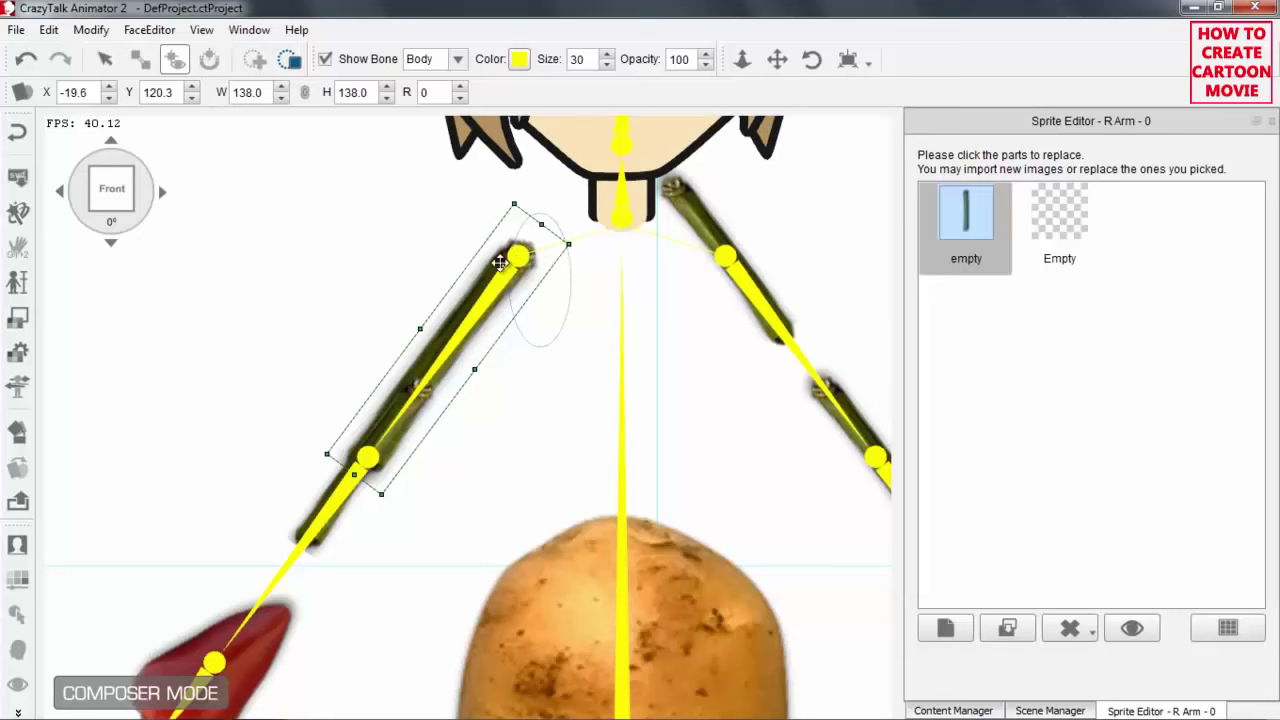
# Move the right forearm sprite onto its bone and enlarge it to about 150% so it spans from elbow to wrist
pyautogui.scroll(-3, 504, 438)
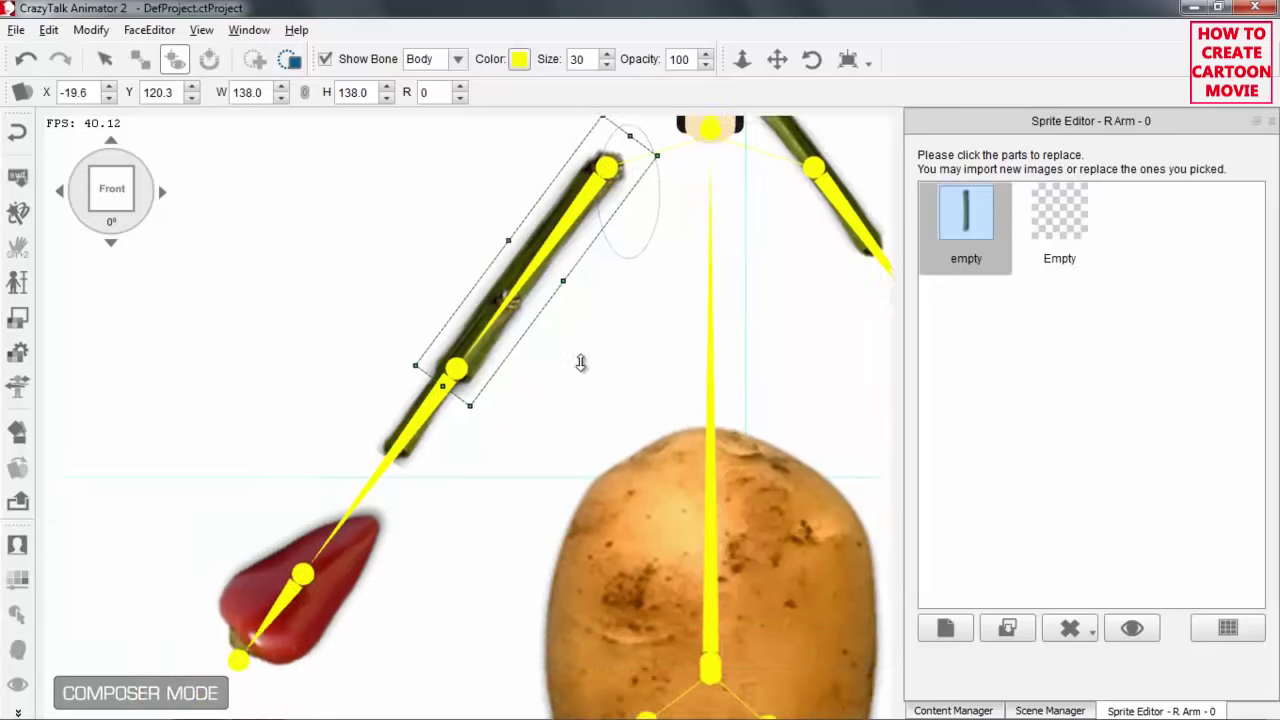
pyautogui.click(443, 405)
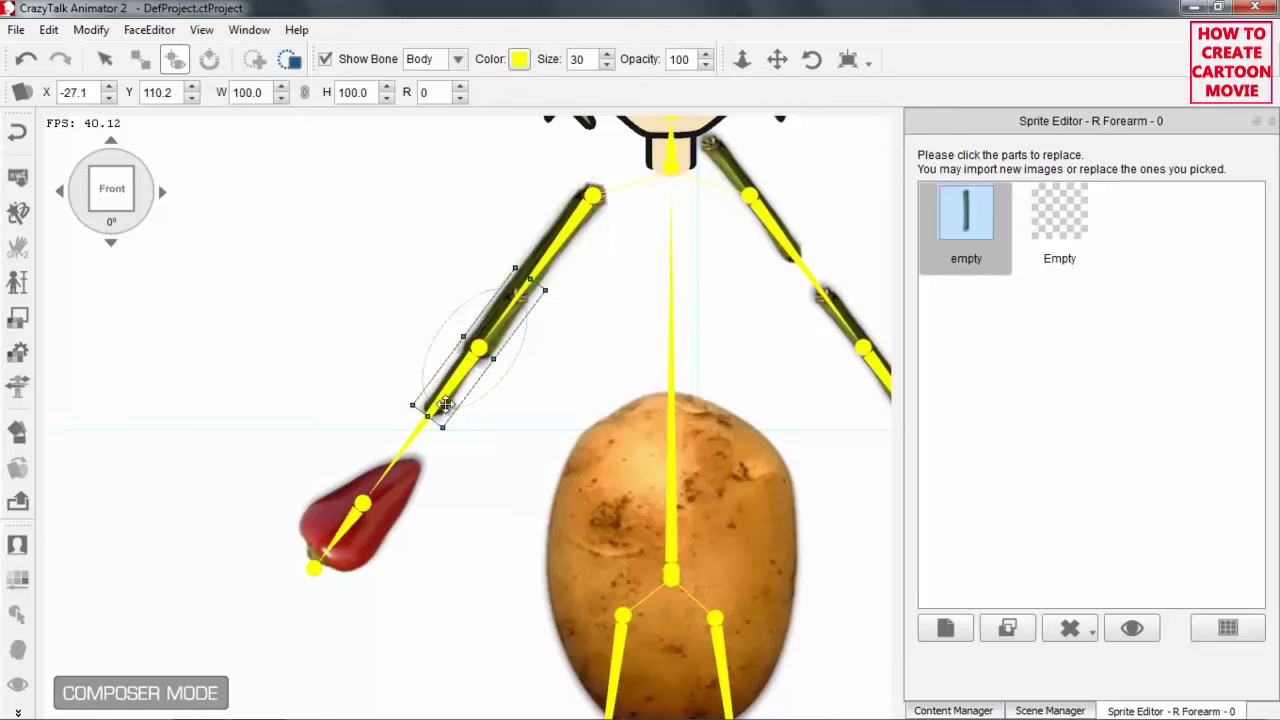
pyautogui.moveTo(376, 484); pyautogui.dragTo(372, 485)
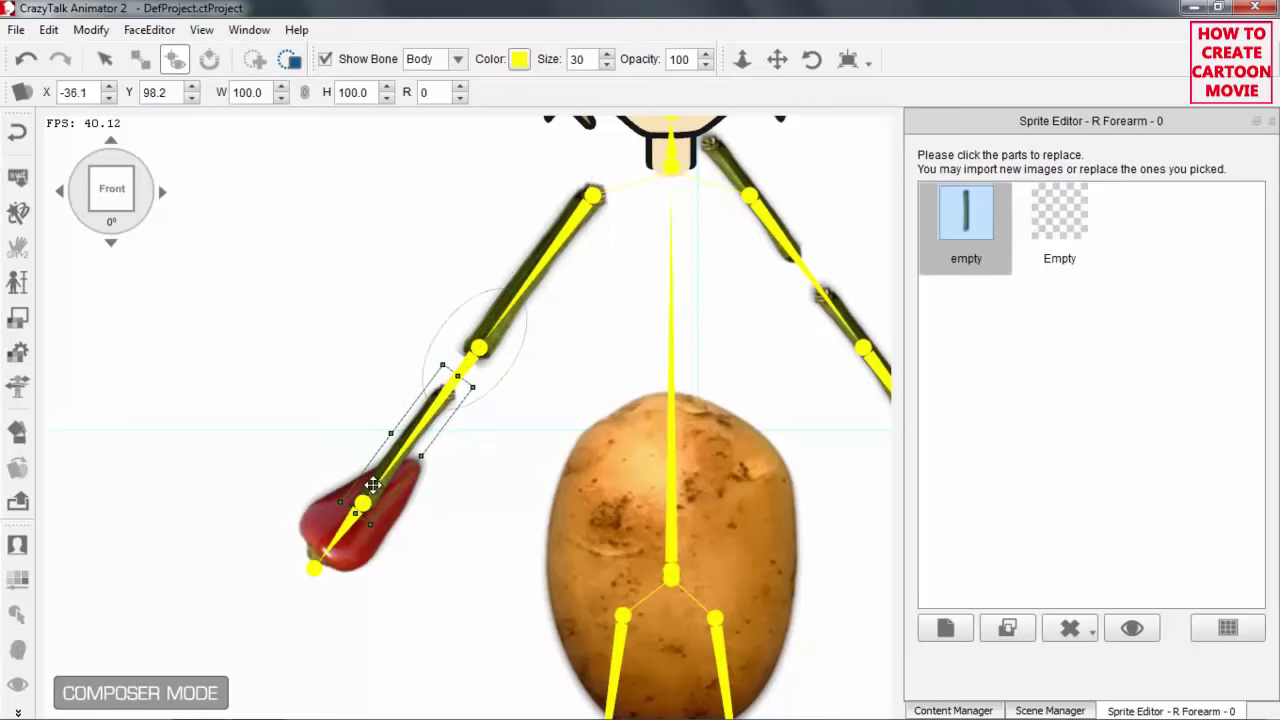
pyautogui.moveTo(472, 389)
pyautogui.mouseDown()
pyautogui.moveTo(506, 366)
pyautogui.moveTo(455, 401)
pyautogui.moveTo(454, 389)
pyautogui.mouseUp()
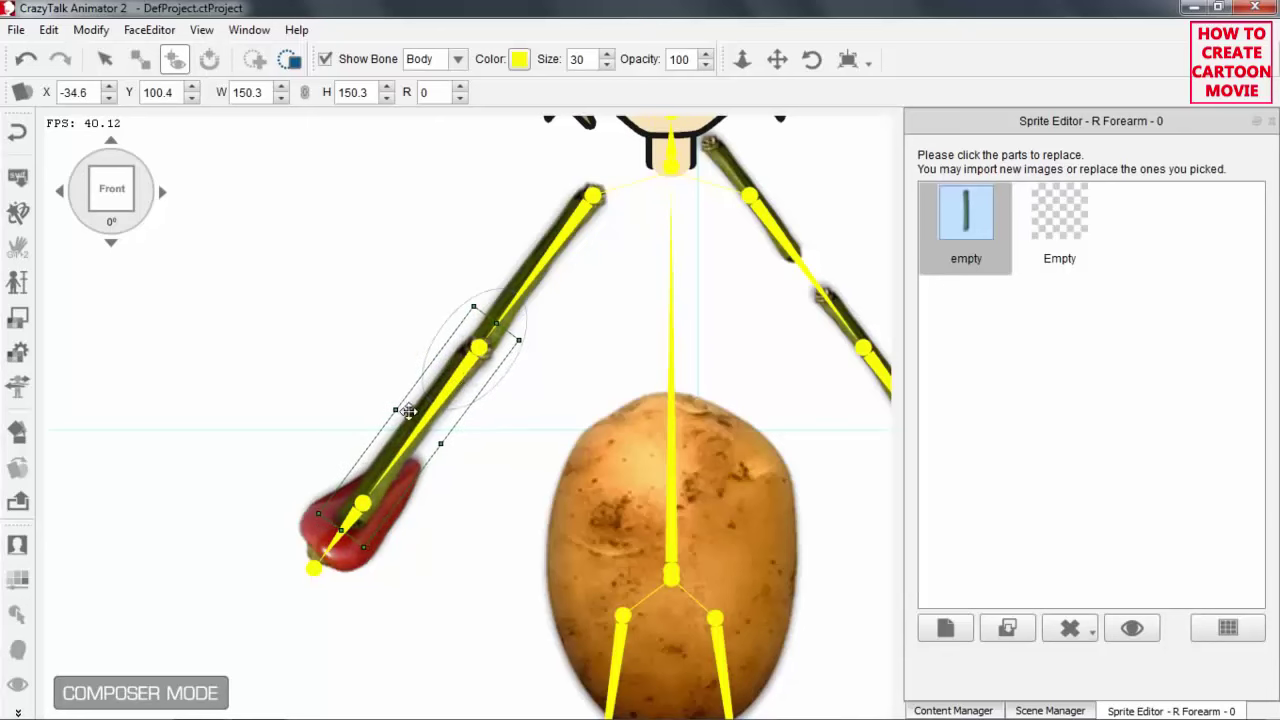
# Move the left upper arm sprite onto its bone below the shoulder and the left forearm sprite onto its bone towards the wrist
pyautogui.scroll(-2, 620, 303)
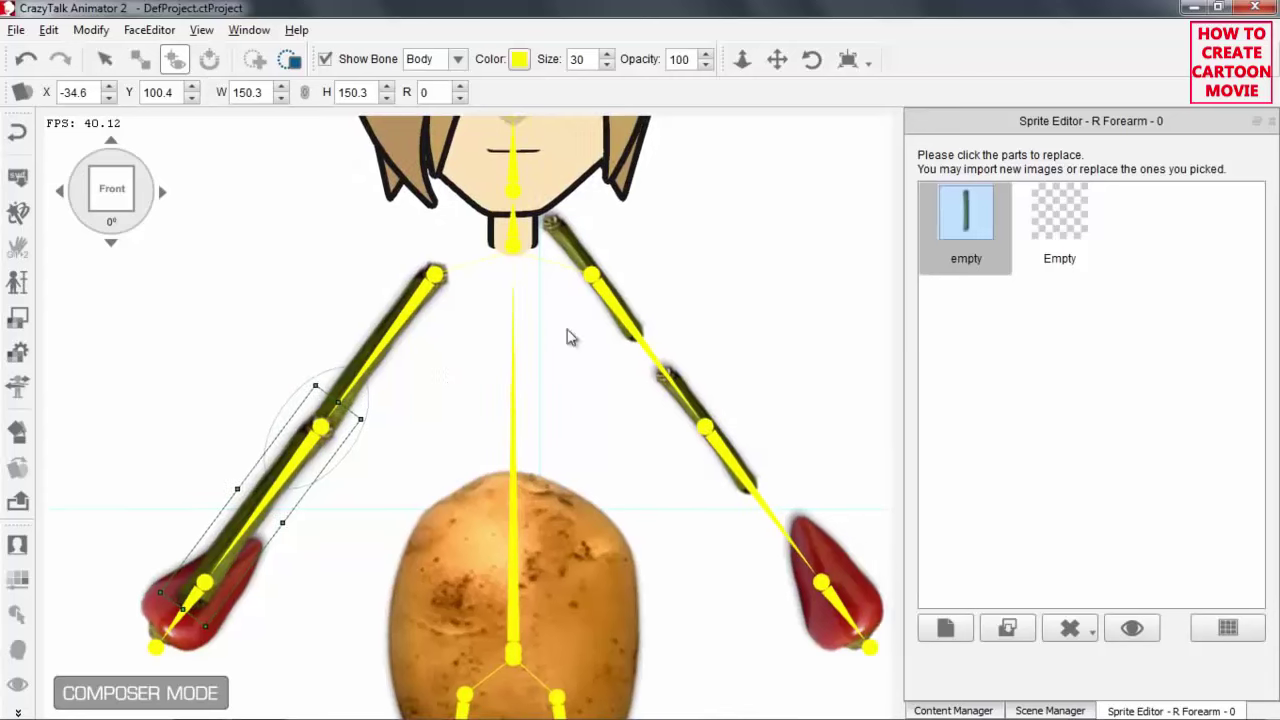
pyautogui.click(577, 261)
pyautogui.click(556, 227)
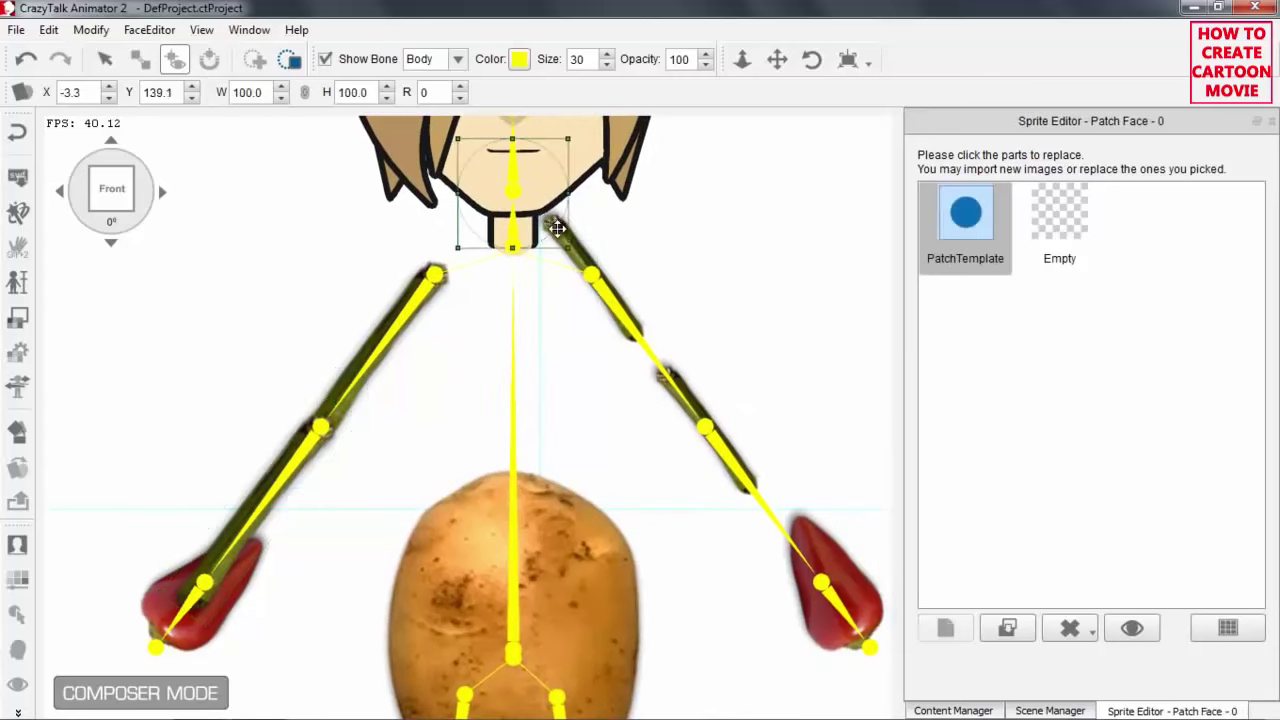
pyautogui.click(630, 318)
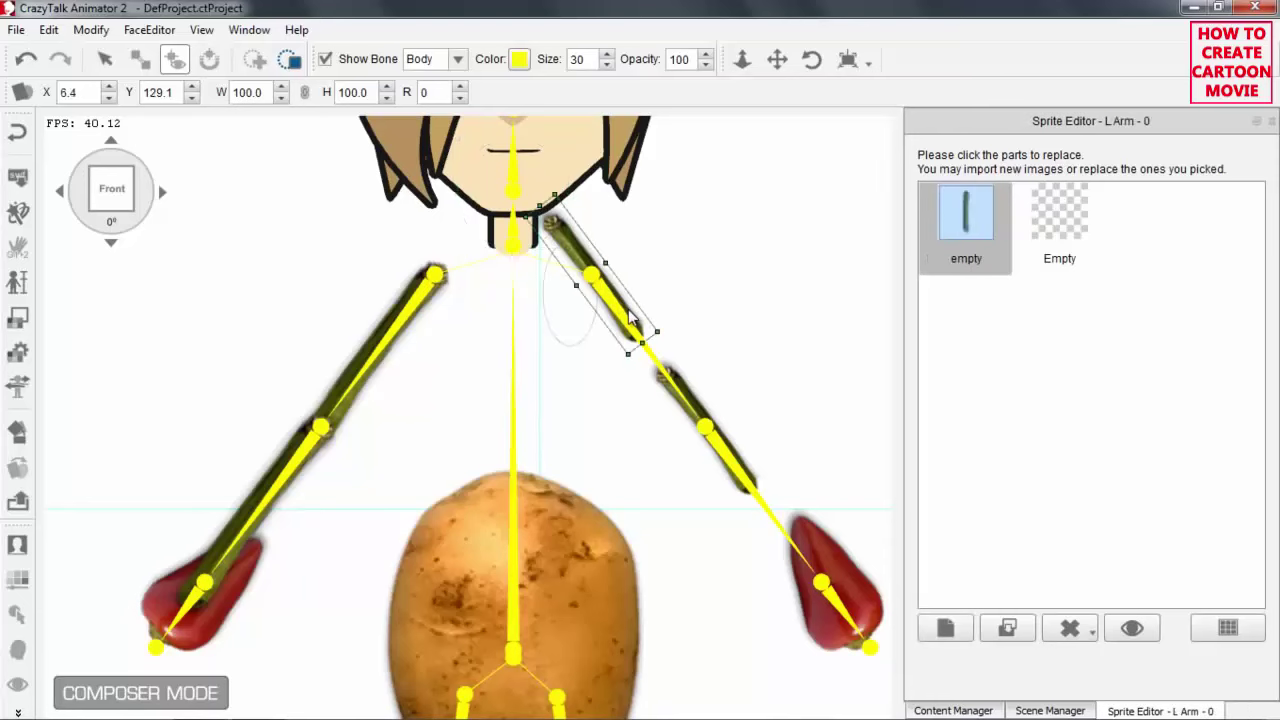
pyautogui.moveTo(616, 303); pyautogui.dragTo(657, 360)
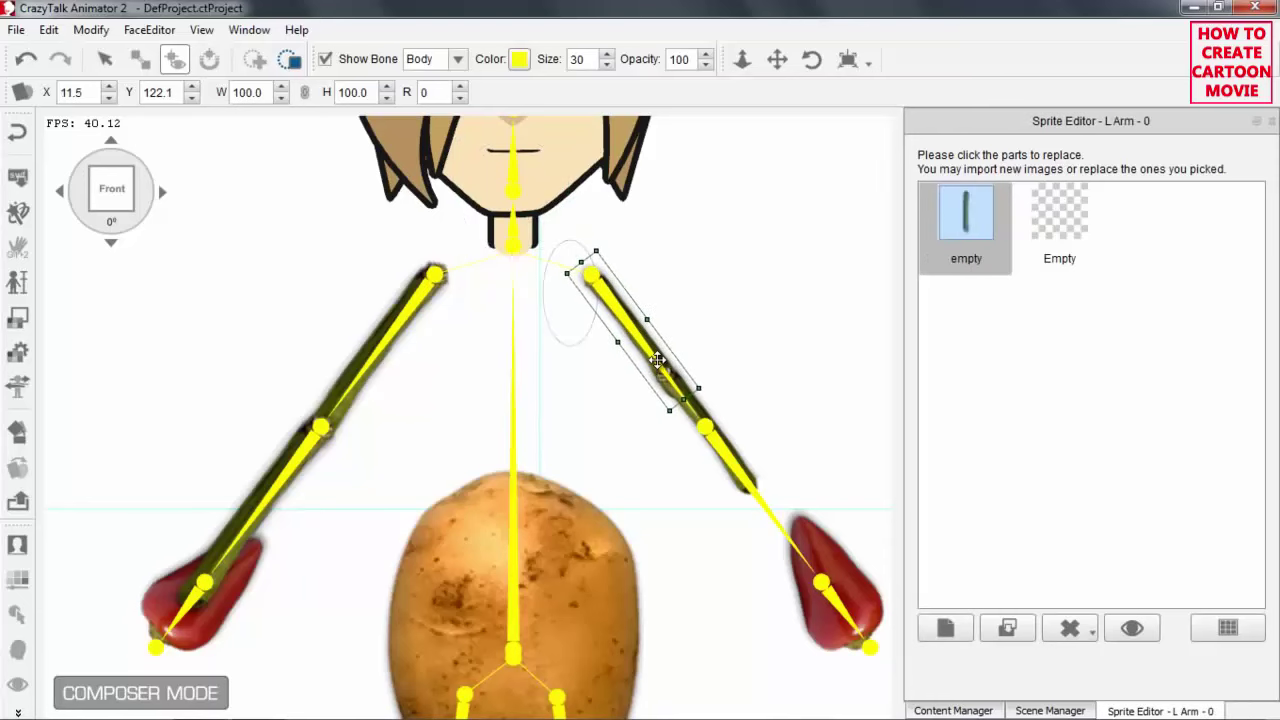
pyautogui.click(752, 482)
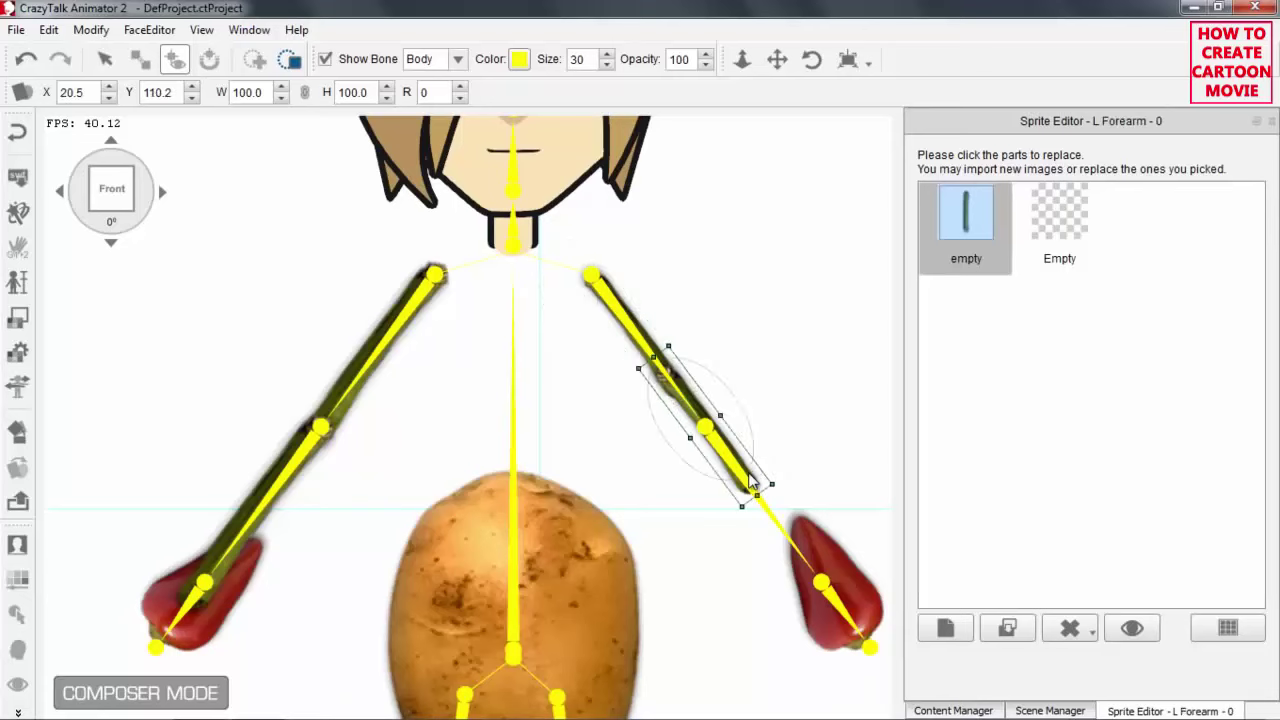
pyautogui.moveTo(748, 470); pyautogui.dragTo(805, 548)
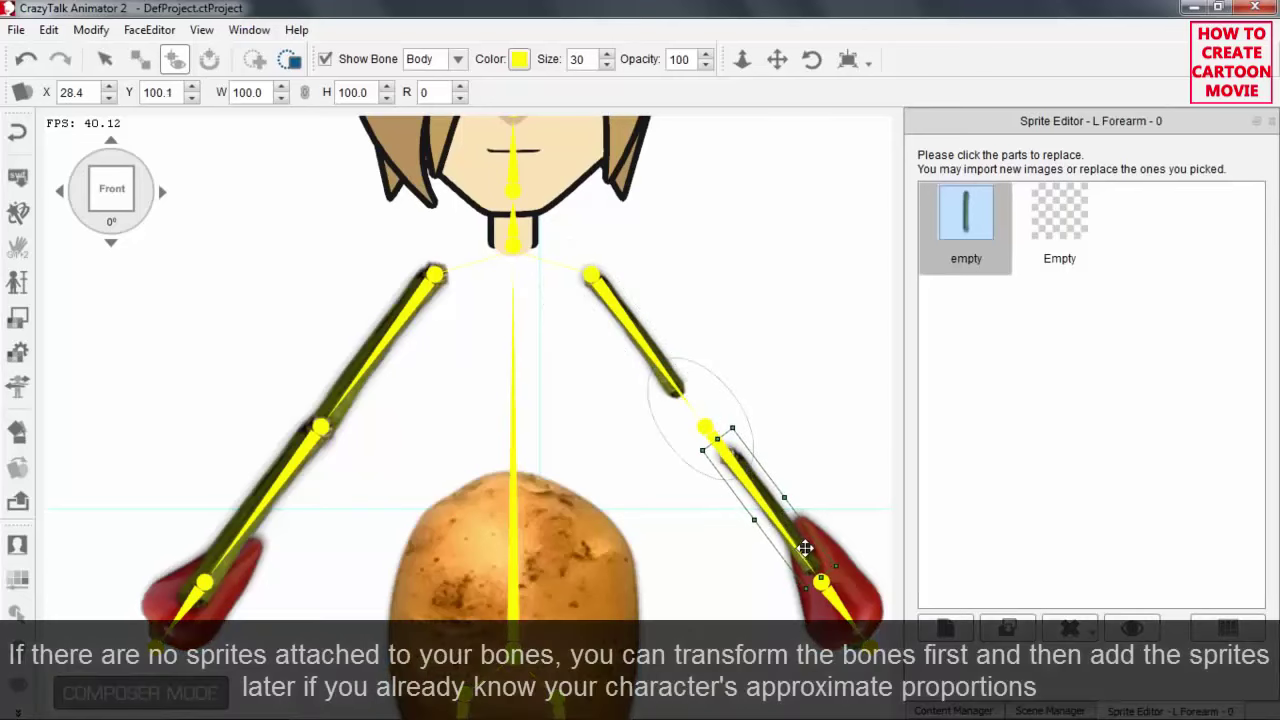
# Enlarge the left upper arm sprite to about 143% and nudge it so it spans from shoulder to elbow
pyautogui.click(656, 344)
pyautogui.moveTo(700, 383); pyautogui.dragTo(746, 428)
pyautogui.moveTo(663, 376); pyautogui.dragTo(666, 380)
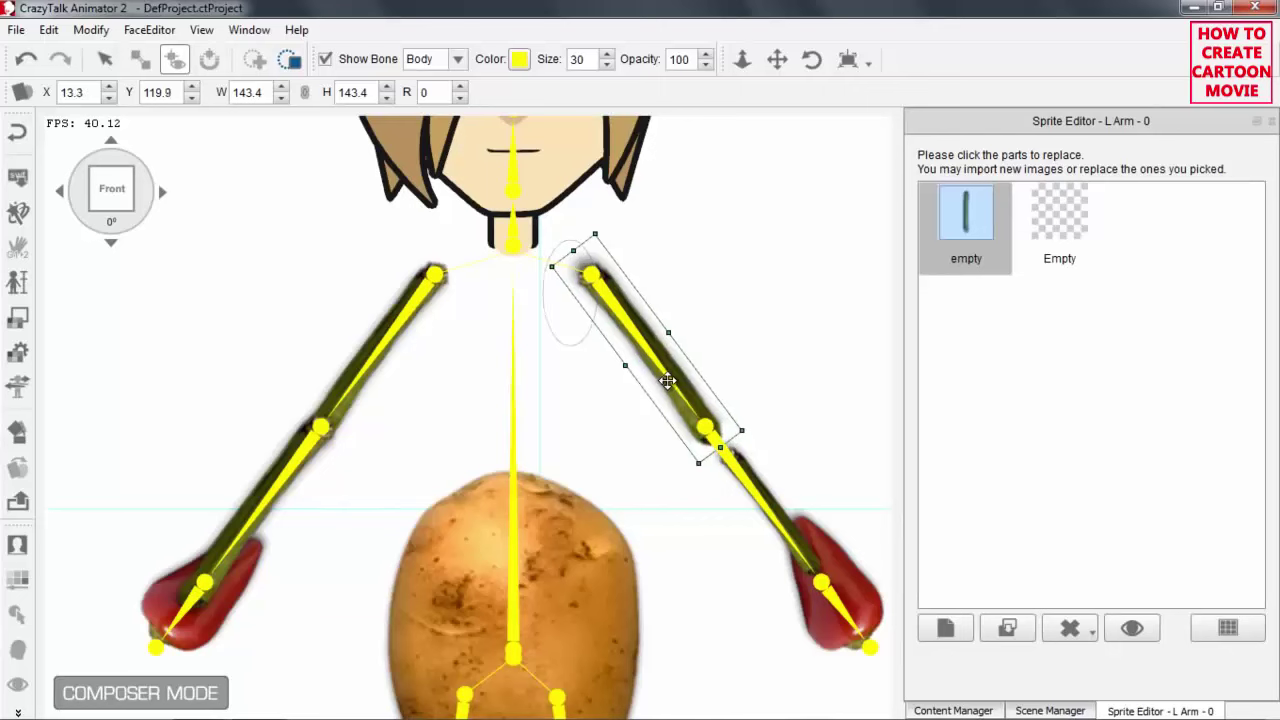
# Enlarge the left forearm sprite to about 148% and nudge it so it spans from elbow to wrist
pyautogui.click(766, 497)
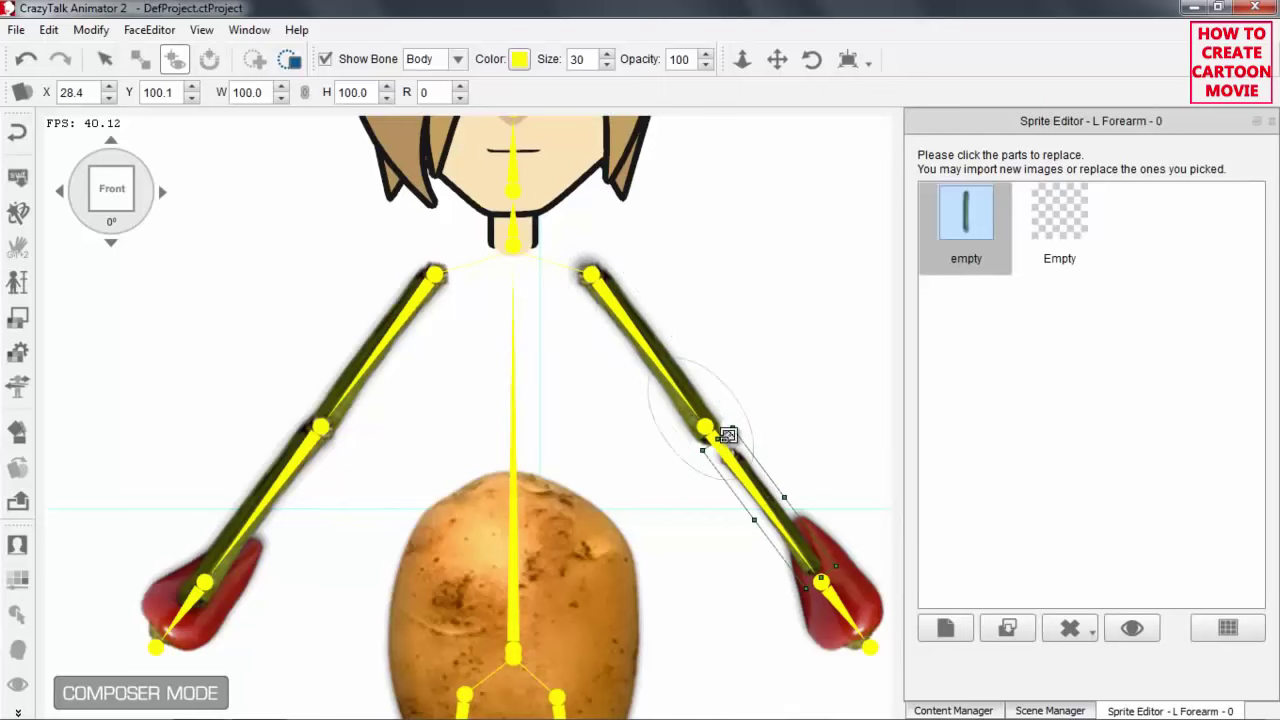
pyautogui.moveTo(733, 428)
pyautogui.mouseDown()
pyautogui.moveTo(757, 374)
pyautogui.moveTo(720, 428)
pyautogui.mouseUp()
pyautogui.moveTo(742, 481); pyautogui.dragTo(740, 479)
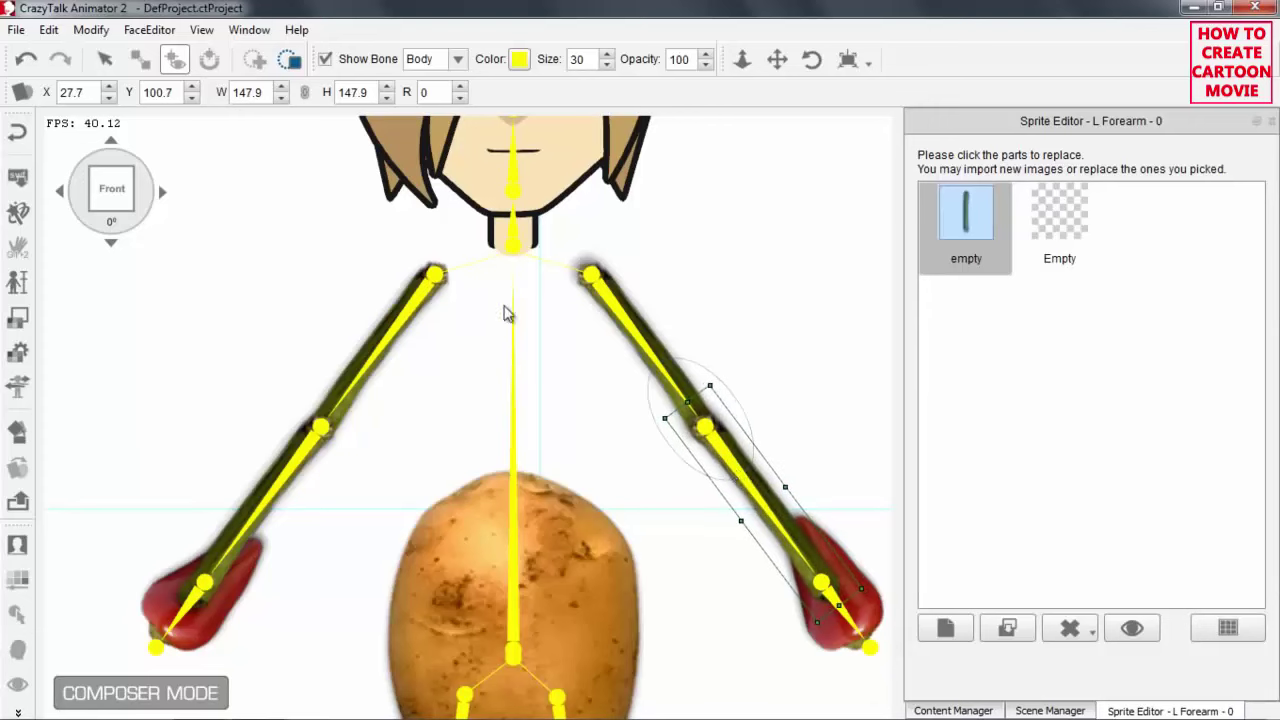
# Rotate the left hand pepper sprite to about 171° and move it onto the hand bone with its wide end at the wrist
pyautogui.scroll(-2, 599, 517)
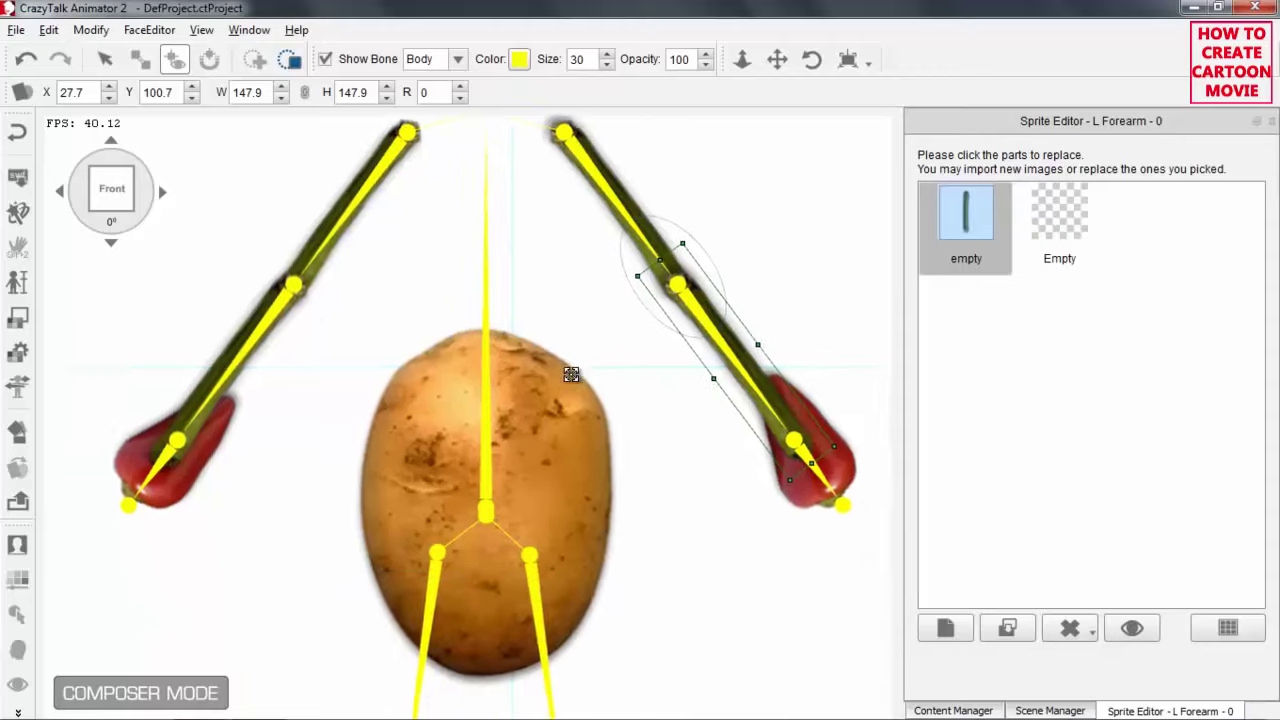
pyautogui.click(743, 428)
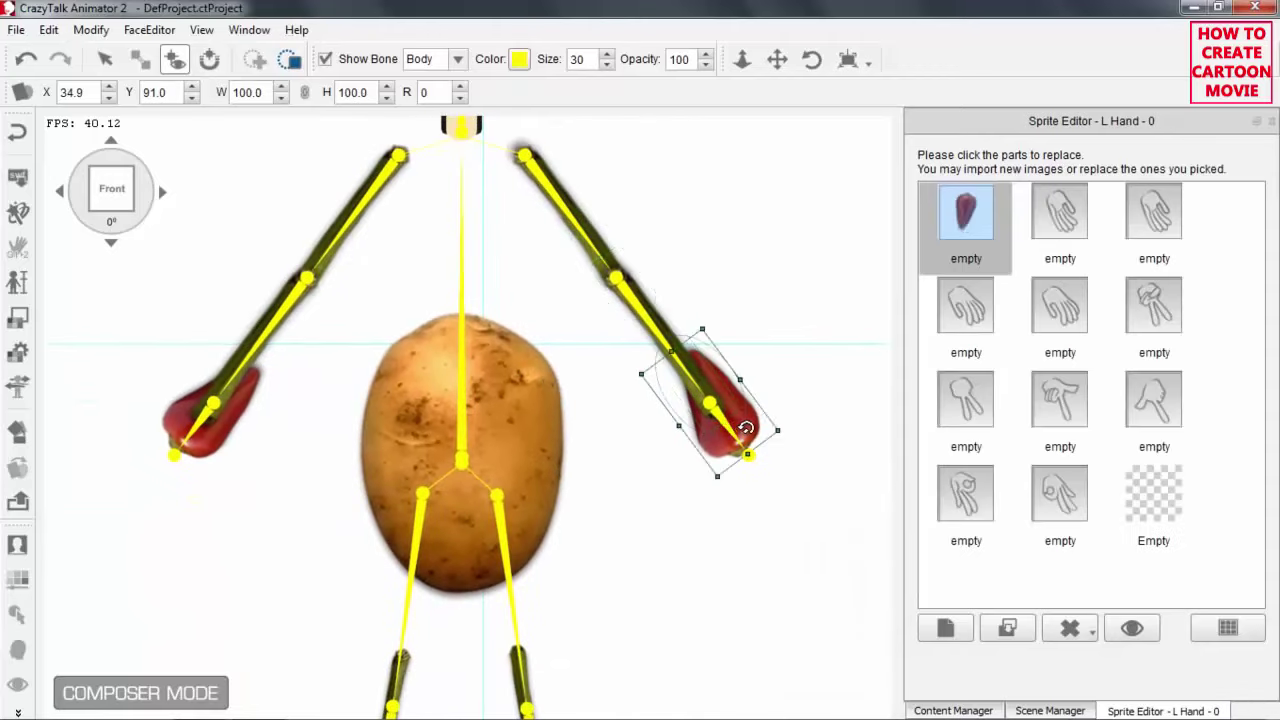
pyautogui.moveTo(784, 465); pyautogui.dragTo(708, 433)
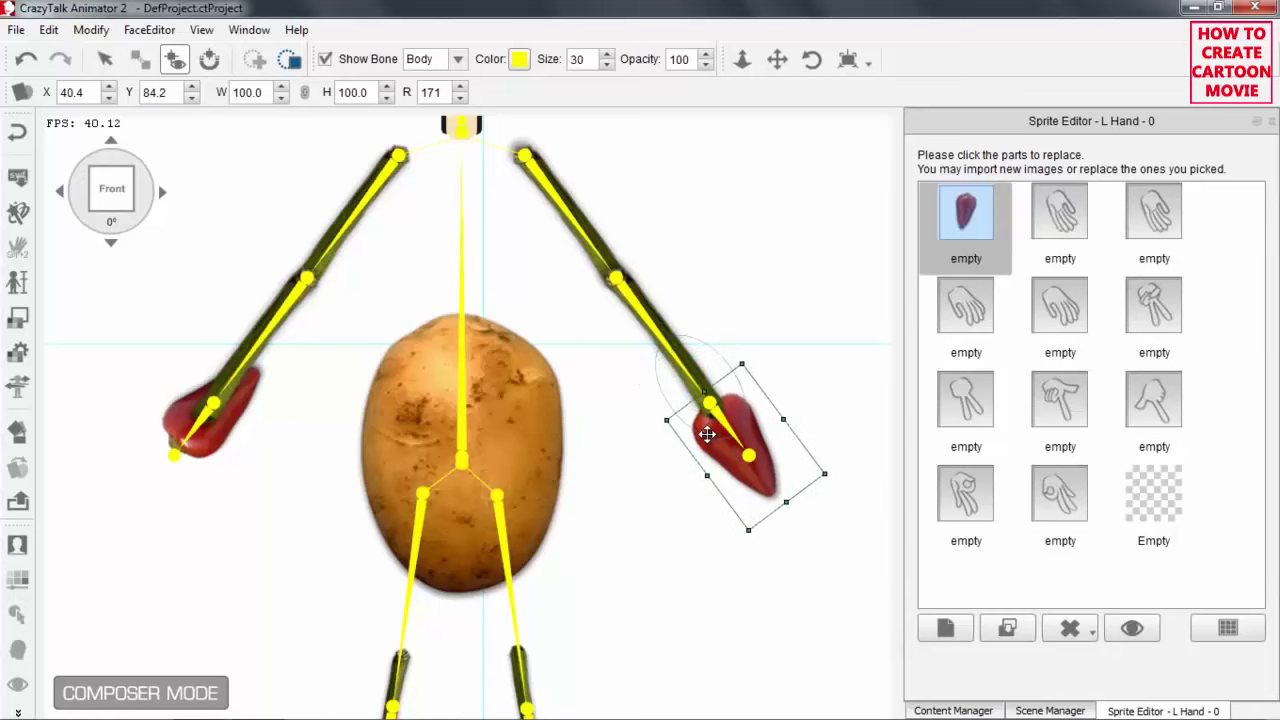
# Rotate the right hand pepper sprite to about 170° and move it onto the hand bone so it points away from the wrist
pyautogui.scroll(3, 380, 349)
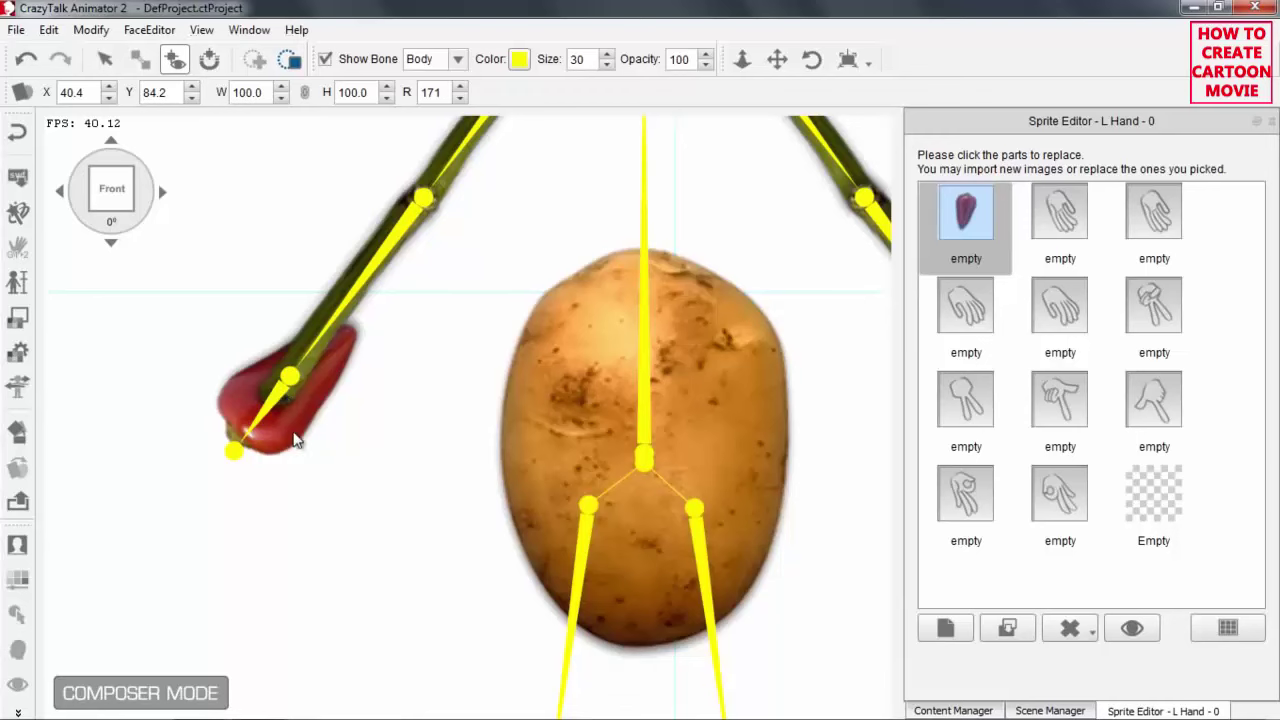
pyautogui.click(295, 440)
pyautogui.moveTo(328, 436); pyautogui.dragTo(228, 297)
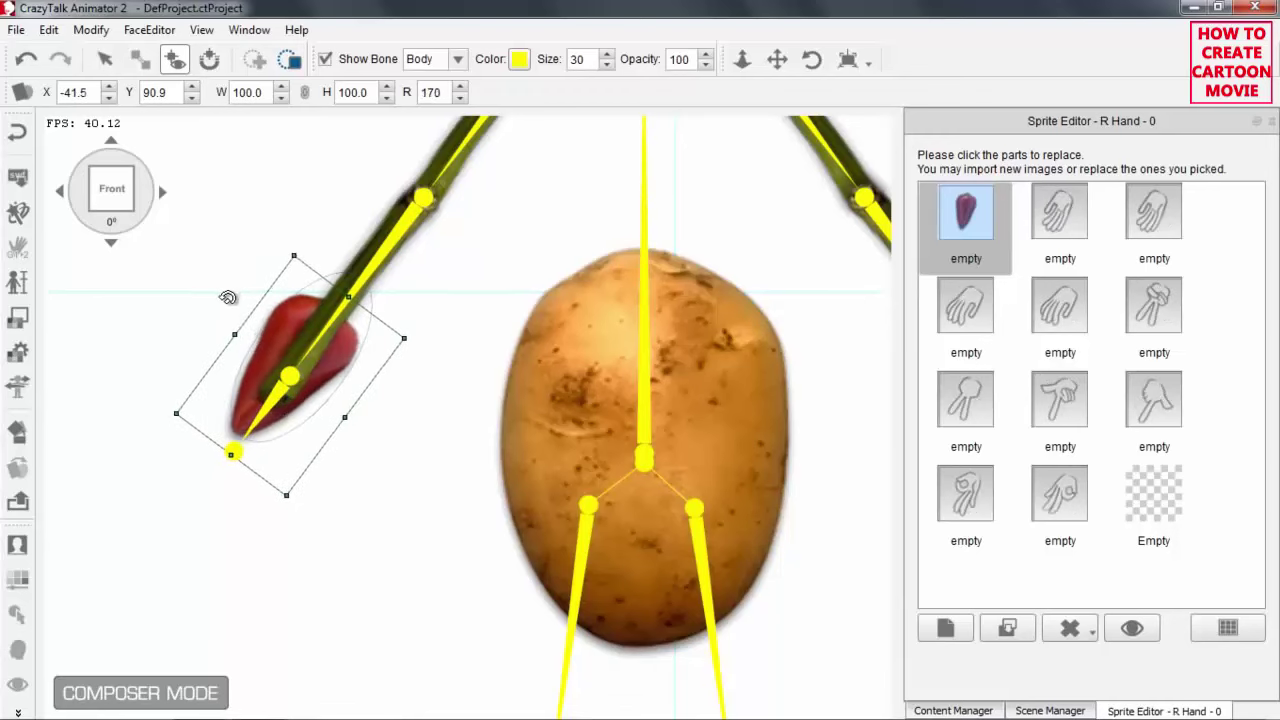
pyautogui.moveTo(321, 340); pyautogui.dragTo(277, 411)
# Move the upper torso potato sprite up along the spine bone so its lower end sits at the hips
pyautogui.scroll(-5, 481, 509)
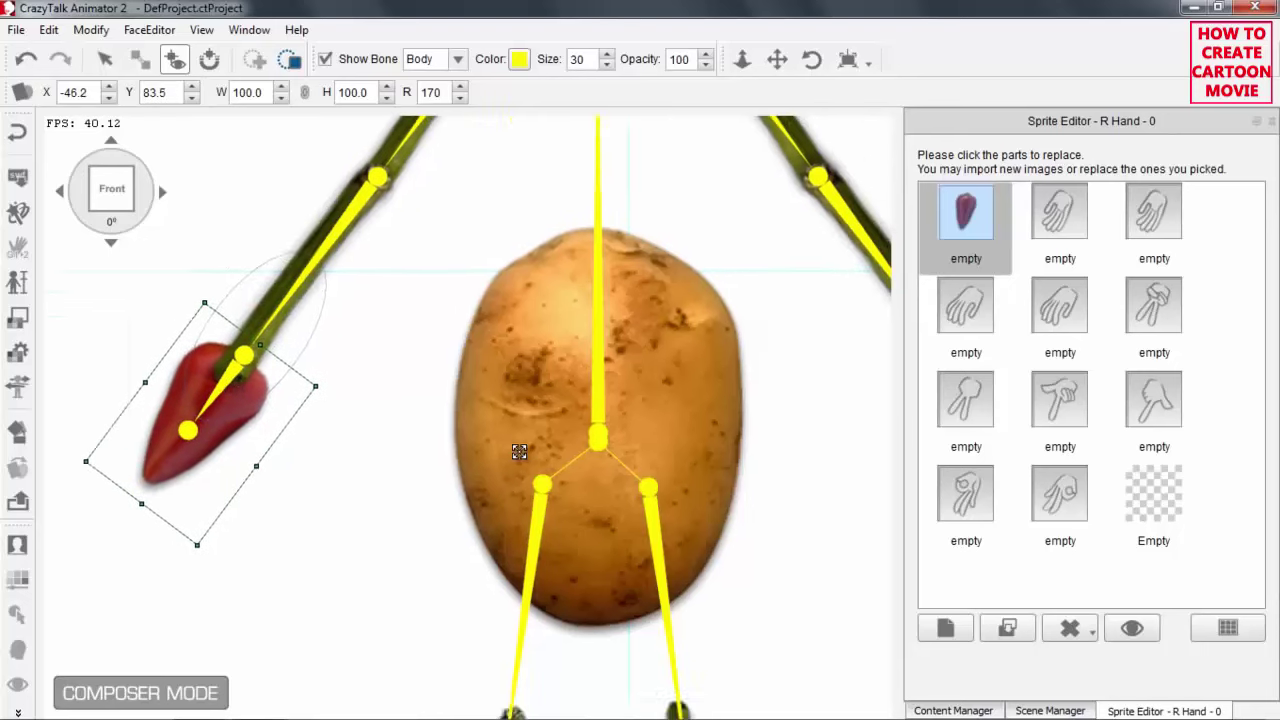
pyautogui.scroll(-1, 484, 466)
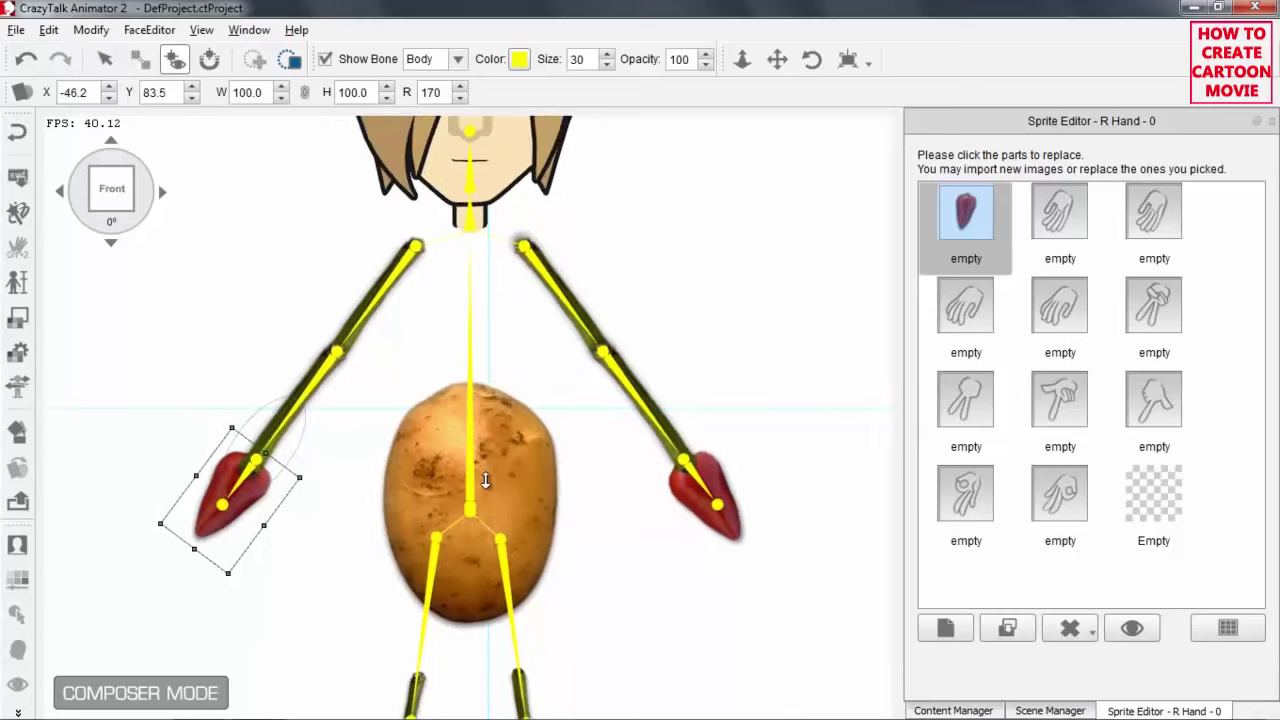
pyautogui.click(514, 444)
pyautogui.moveTo(520, 448); pyautogui.dragTo(524, 330)
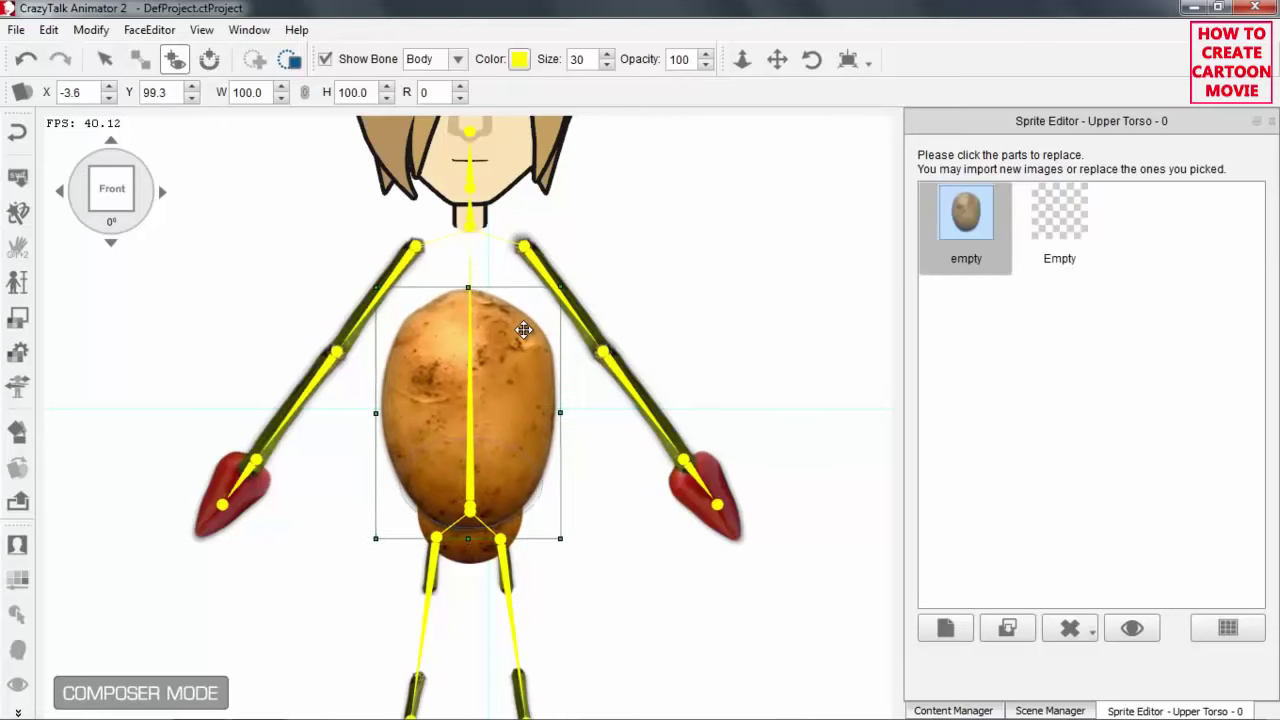
# Select the lower torso in the body map and move its sprite up until it is hidden within the potato
pyautogui.click(474, 556)
pyautogui.click(456, 551)
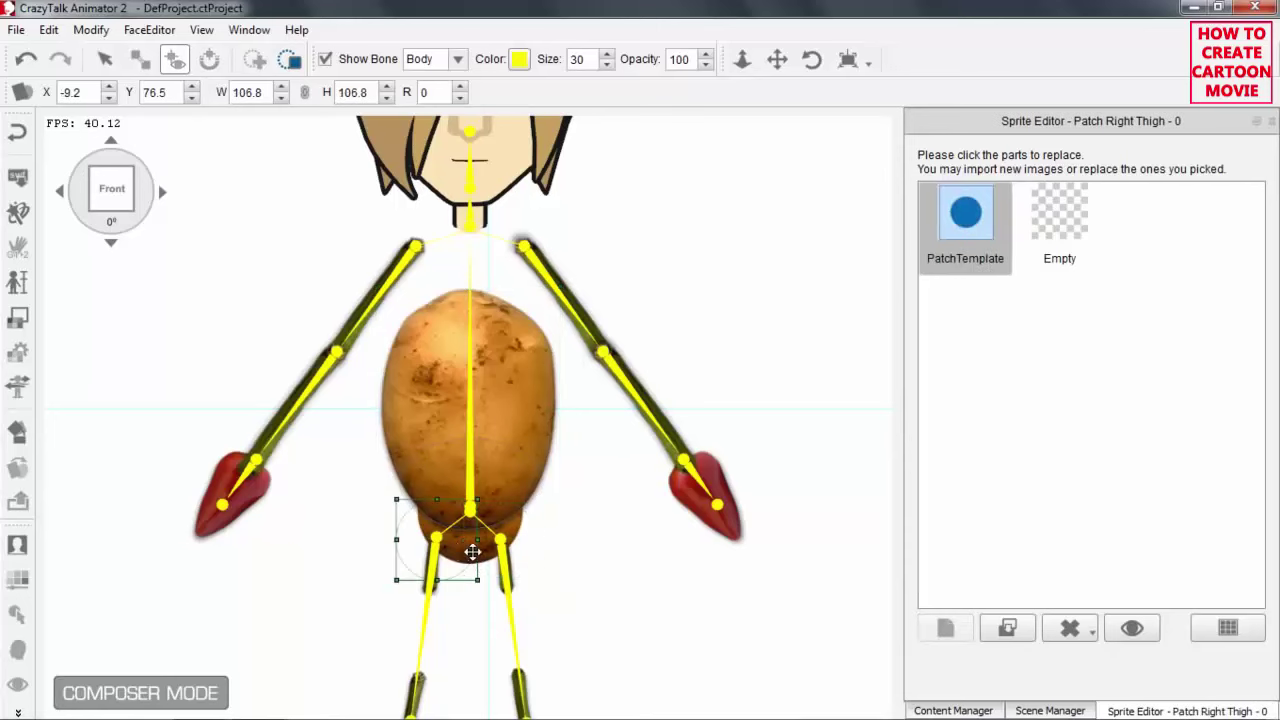
pyautogui.click(472, 551)
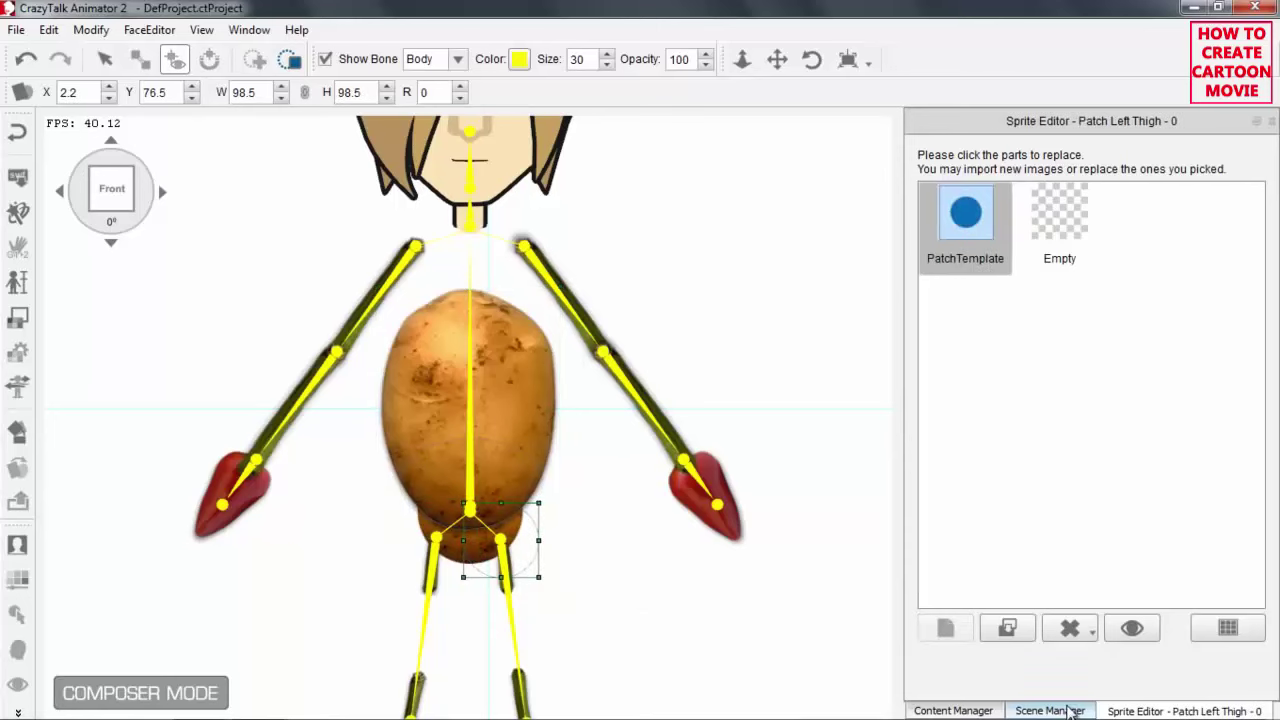
pyautogui.click(1050, 710)
pyautogui.click(1093, 352)
pyautogui.scroll(3, 604, 404)
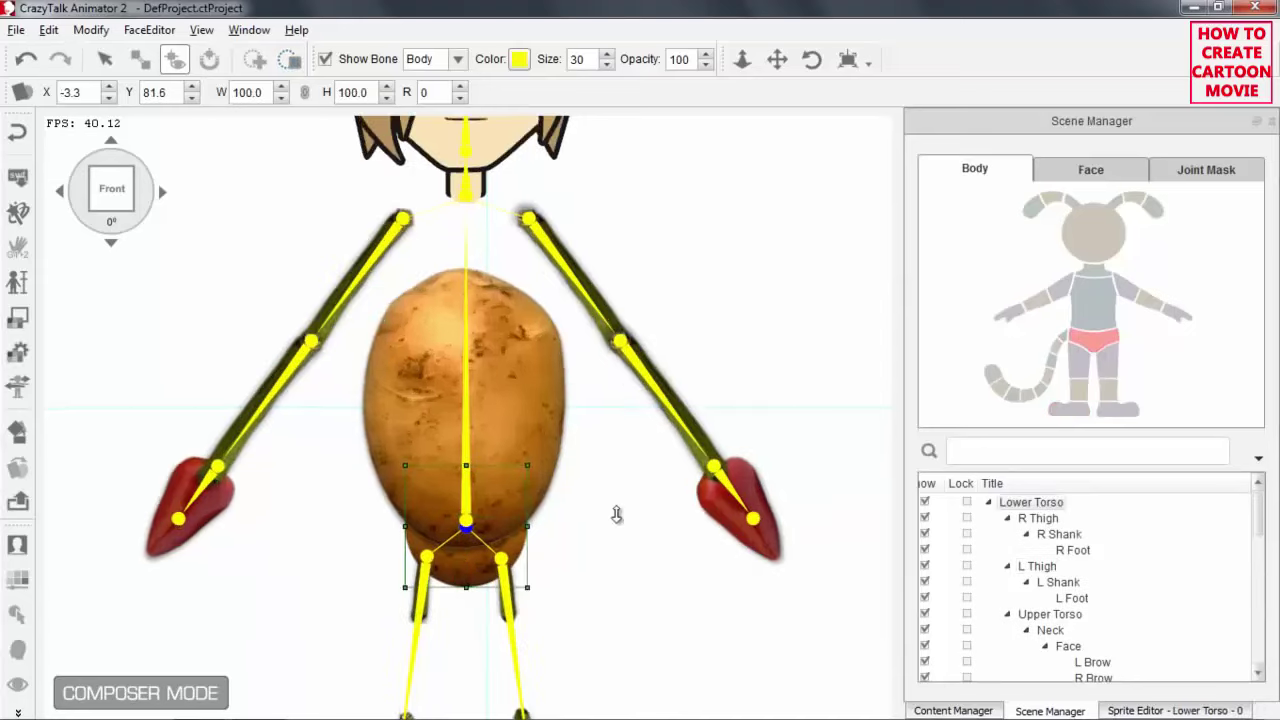
pyautogui.moveTo(489, 490); pyautogui.dragTo(487, 438)
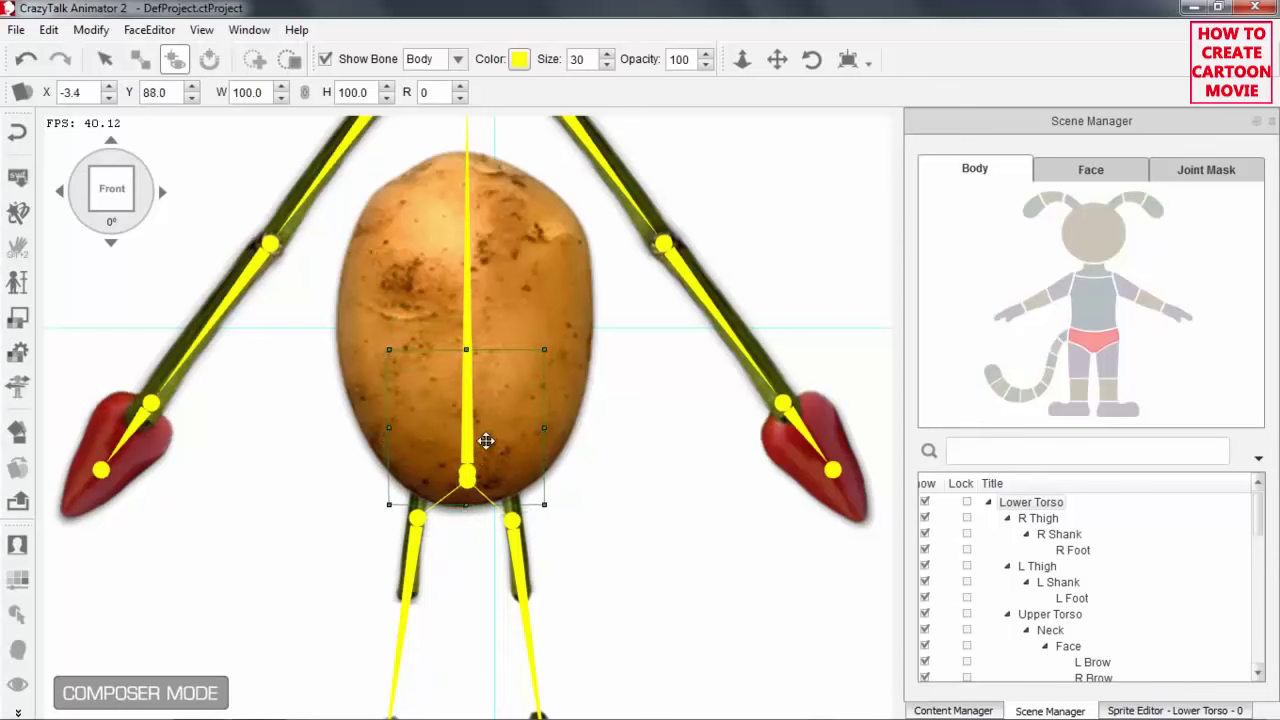
# Move the left thigh sprite onto its bone and enlarge it to about 199% so it spans from hip to knee
pyautogui.scroll(-5, 469, 463)
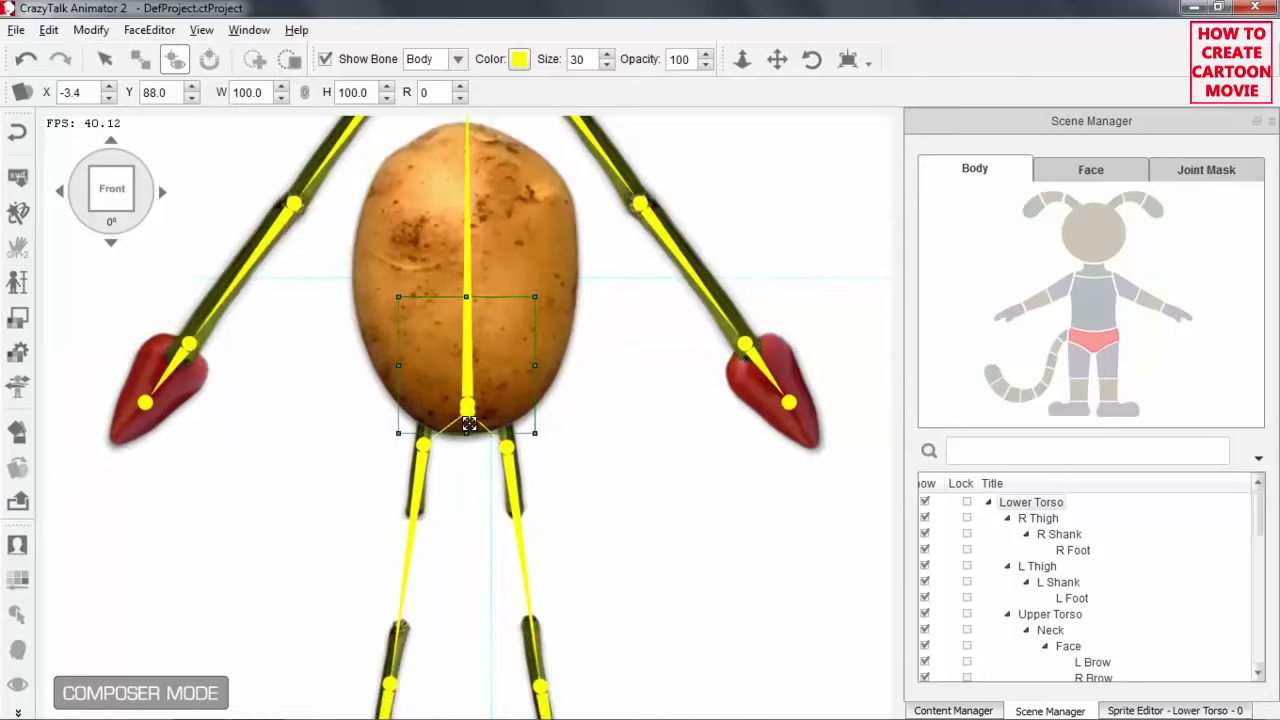
pyautogui.scroll(-2, 472, 424)
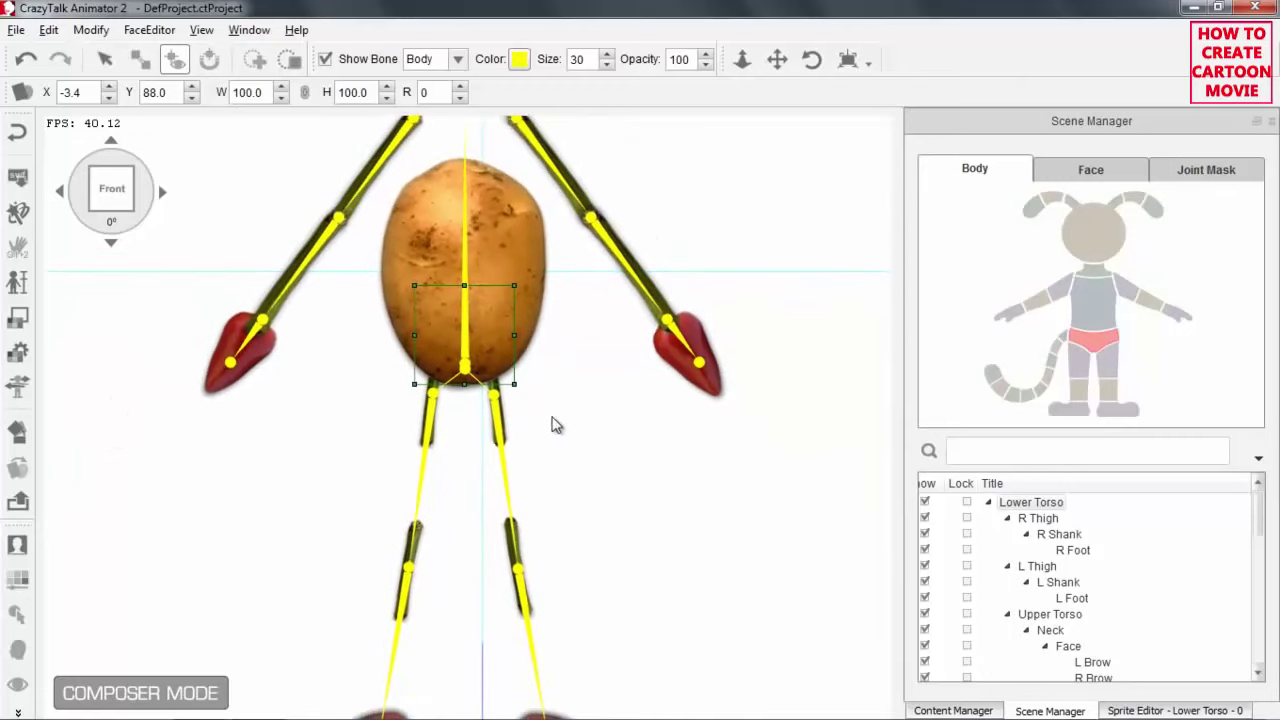
pyautogui.click(503, 430)
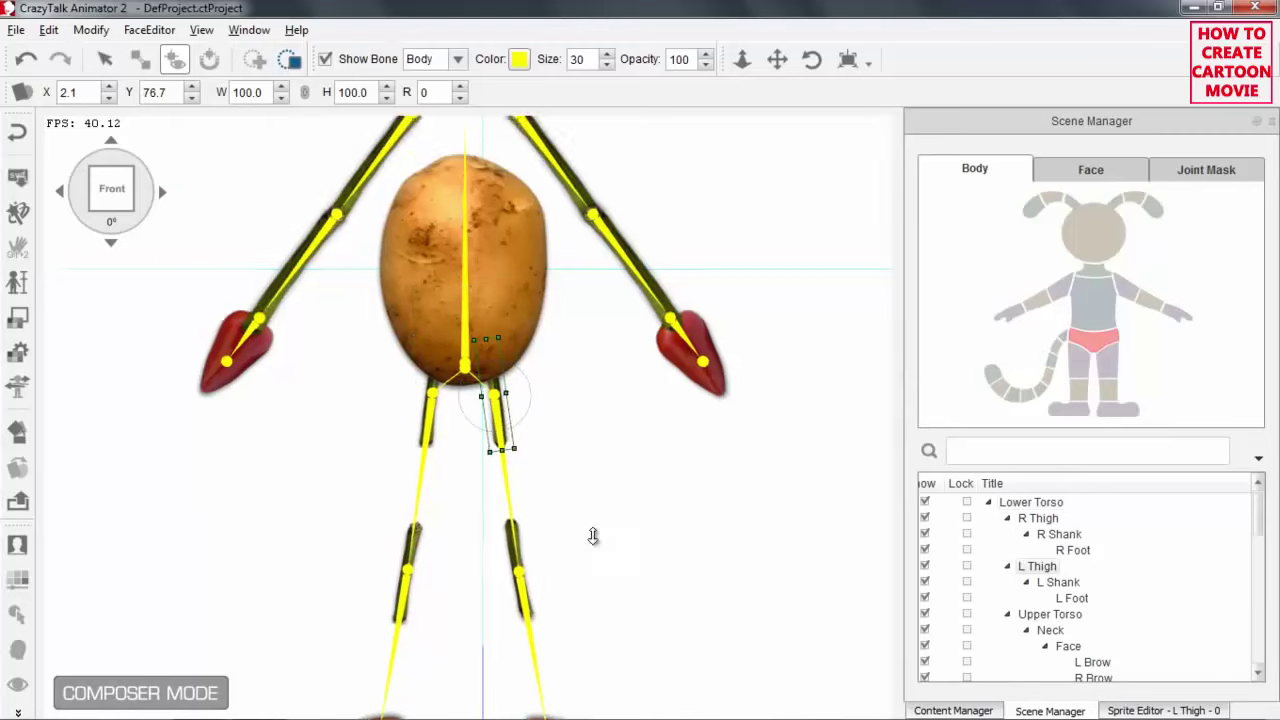
pyautogui.scroll(2, 594, 534)
pyautogui.moveTo(490, 288); pyautogui.dragTo(548, 444)
pyautogui.moveTo(507, 366); pyautogui.dragTo(512, 416)
pyautogui.moveTo(533, 483); pyautogui.dragTo(548, 499)
pyautogui.moveTo(508, 428); pyautogui.dragTo(510, 434)
# Enlarge the right thigh sprite to about 195% and align it on its bone between hip and knee
pyautogui.moveTo(408, 298); pyautogui.dragTo(472, 298)
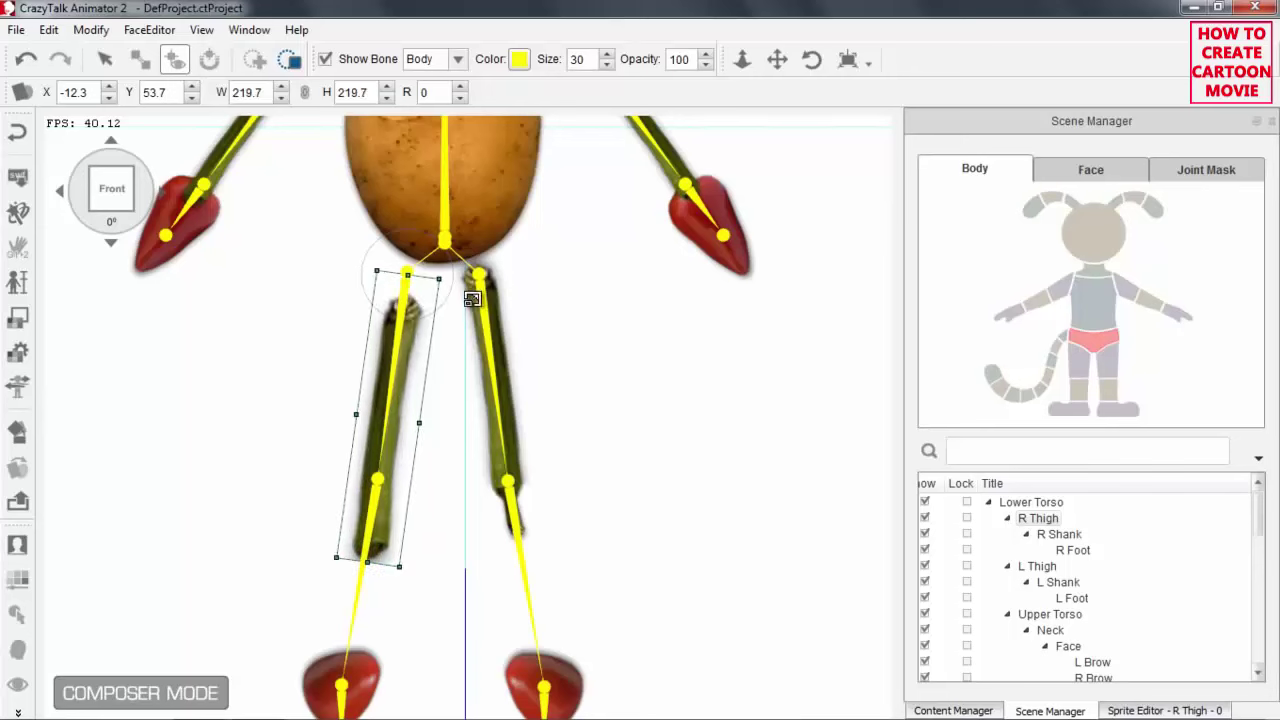
pyautogui.moveTo(410, 358); pyautogui.dragTo(407, 326)
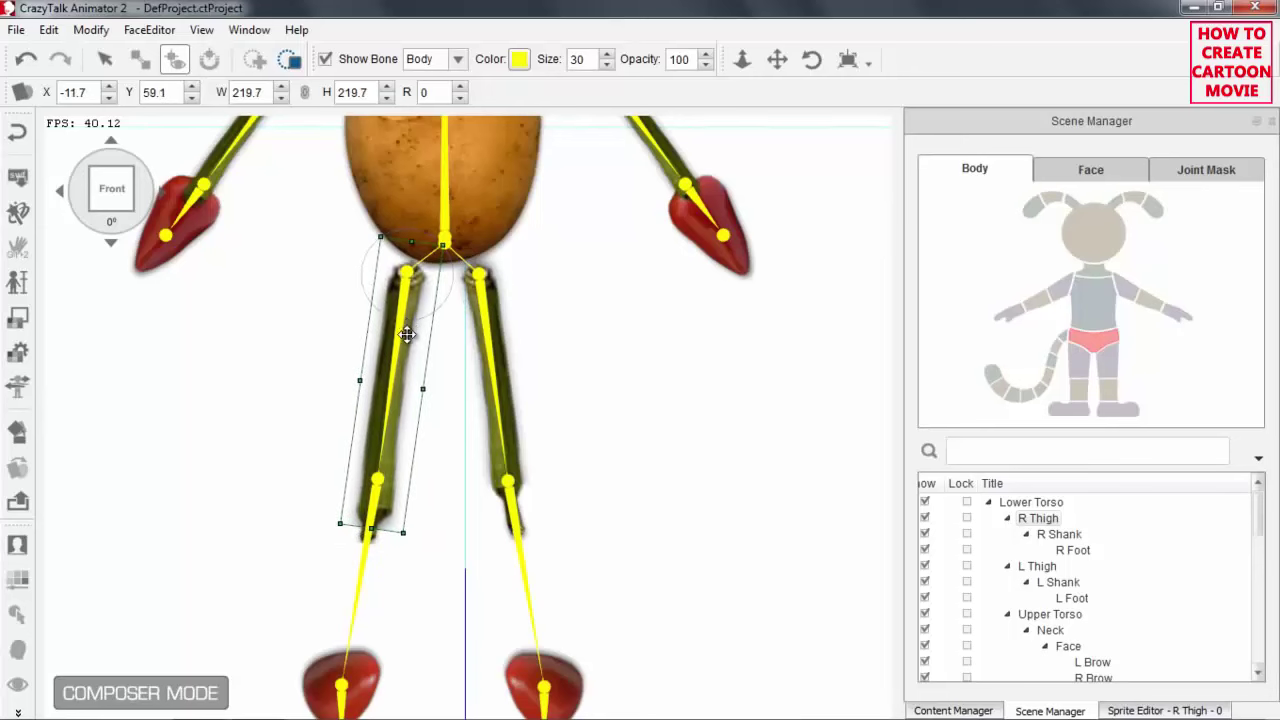
pyautogui.moveTo(410, 536); pyautogui.dragTo(401, 505)
pyautogui.moveTo(394, 454); pyautogui.dragTo(392, 437)
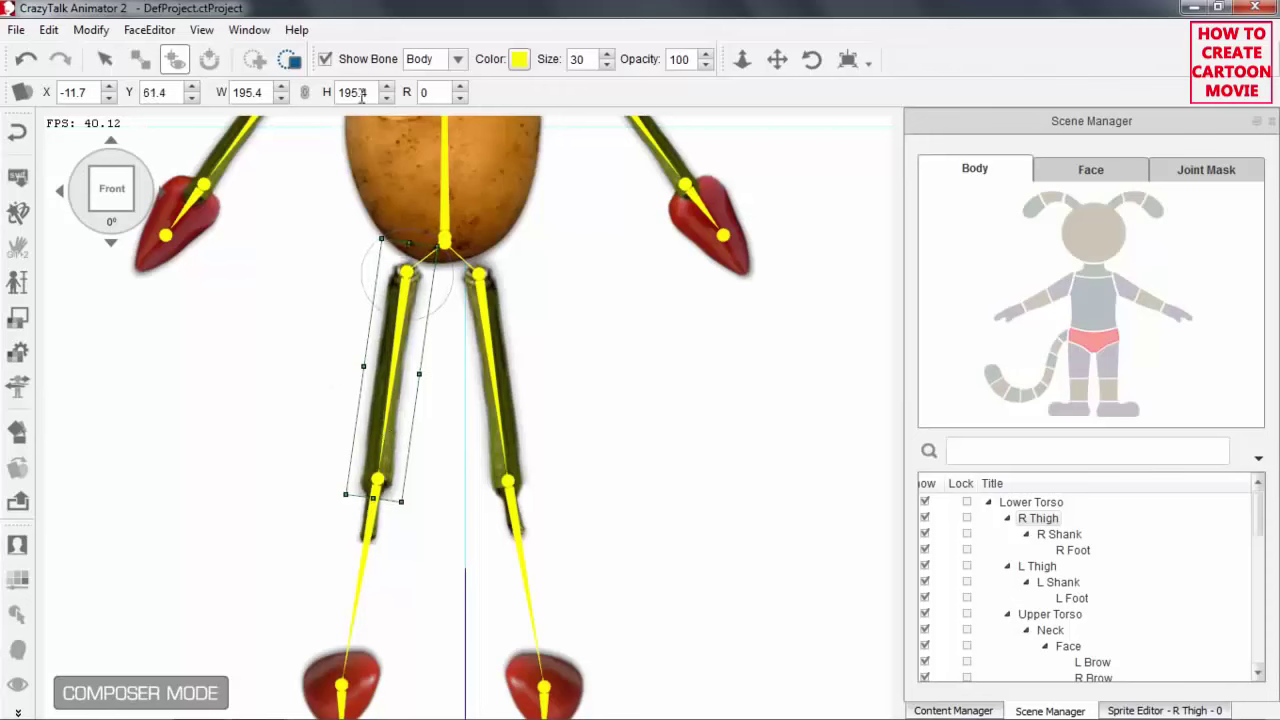
# Scale the left thigh sprite to about 196% and nudge it slightly up to match the right thigh
pyautogui.click(498, 340)
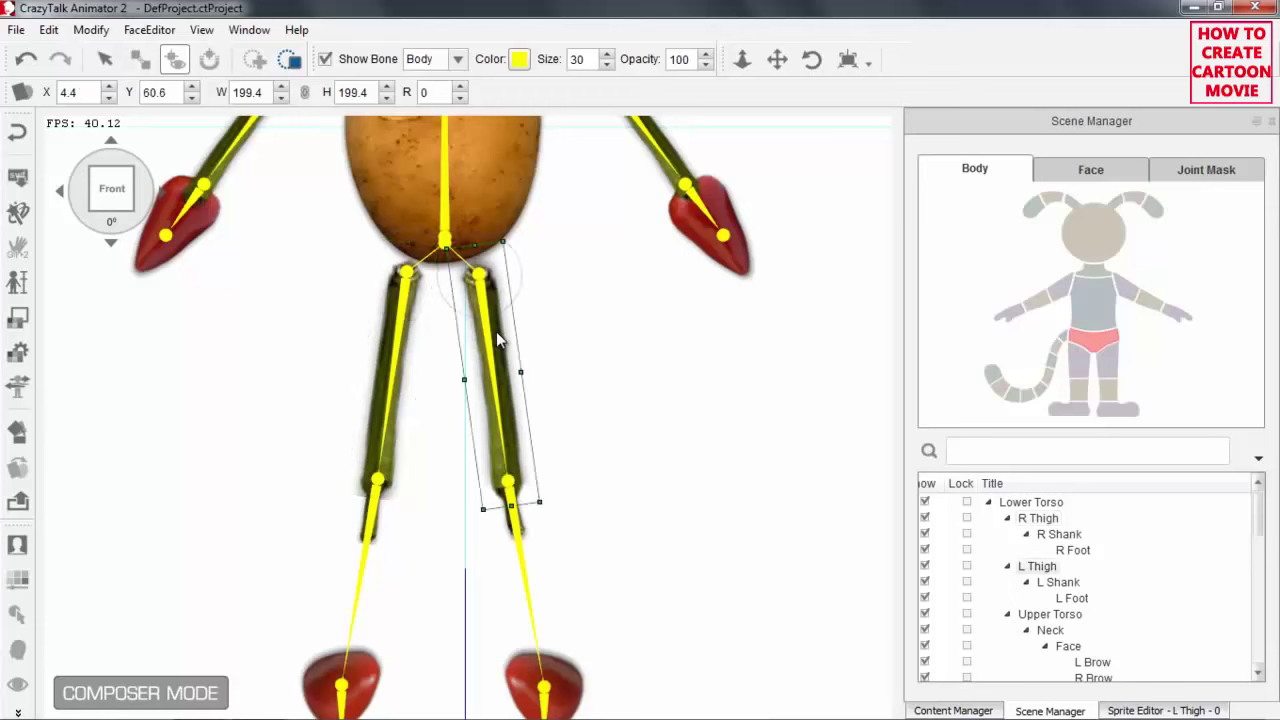
pyautogui.moveTo(505, 246); pyautogui.dragTo(503, 246)
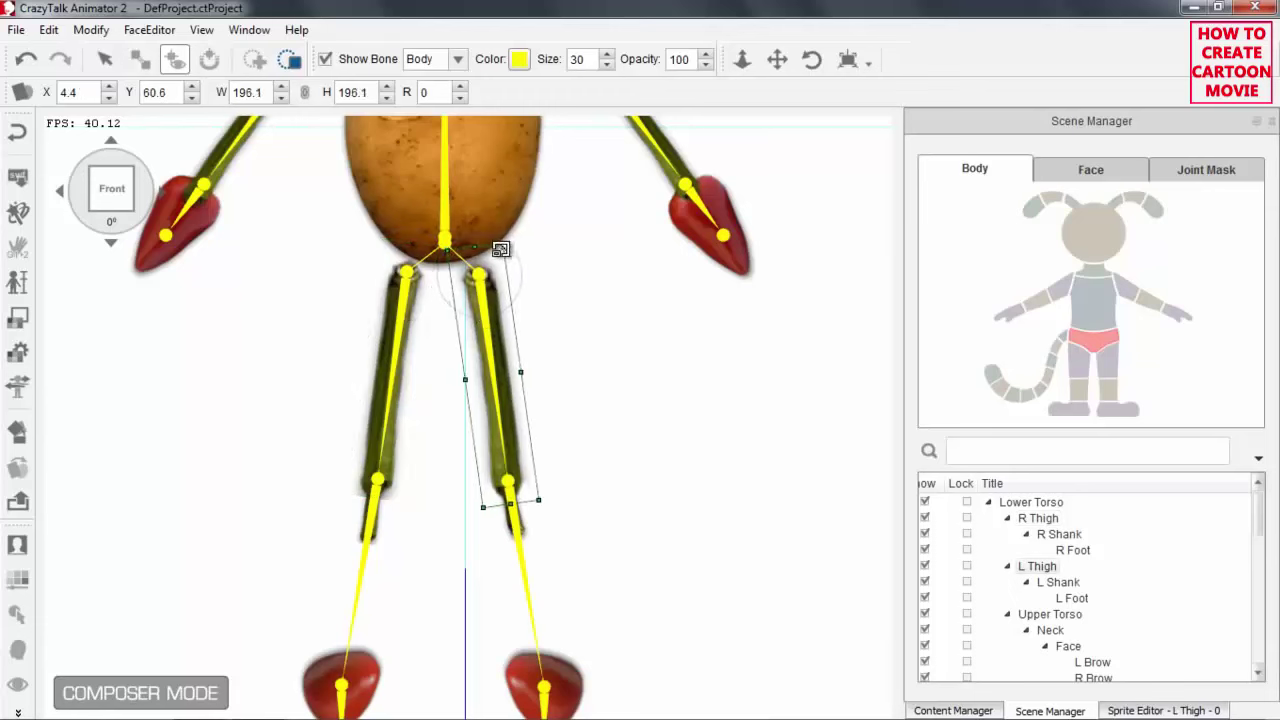
pyautogui.moveTo(494, 354); pyautogui.dragTo(494, 352)
# Move the right shank sprite onto its bone and enlarge it to about 180% so it spans from knee to ankle
pyautogui.moveTo(594, 537); pyautogui.dragTo(658, 397)
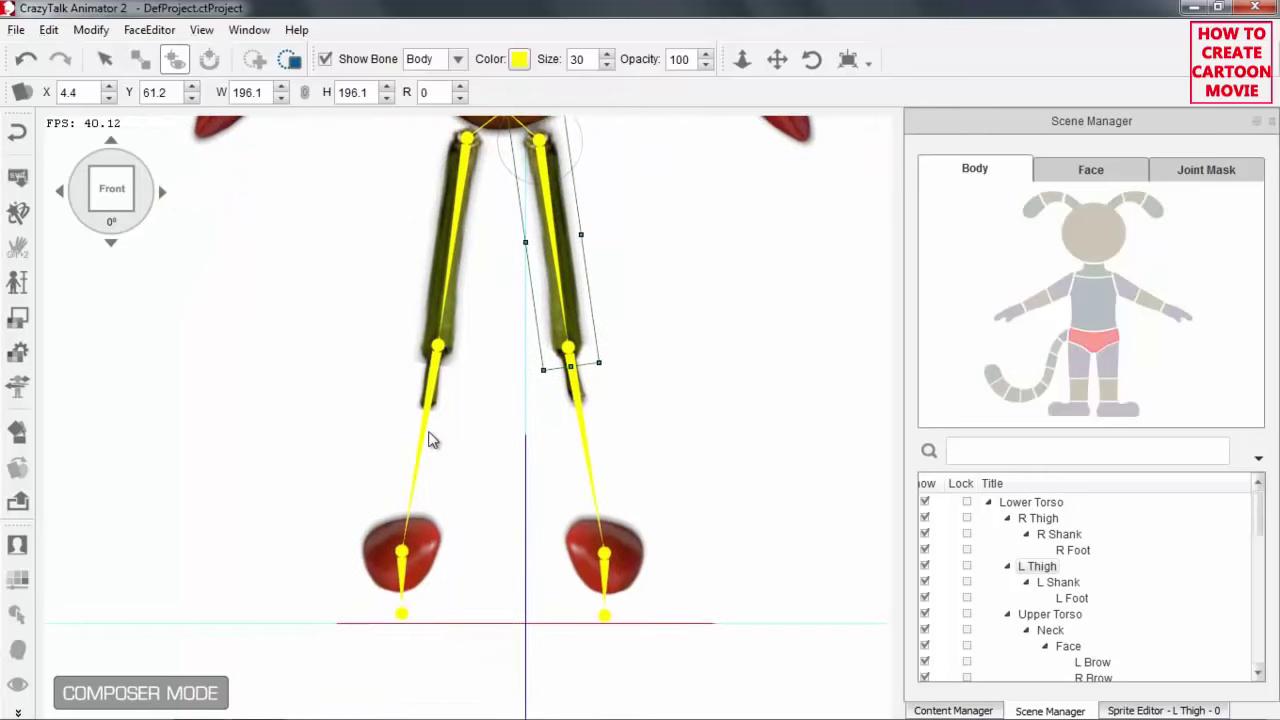
pyautogui.click(437, 405)
pyautogui.moveTo(437, 383); pyautogui.dragTo(437, 429)
pyautogui.moveTo(438, 384); pyautogui.dragTo(488, 355)
pyautogui.moveTo(427, 425); pyautogui.dragTo(437, 415)
pyautogui.moveTo(462, 333); pyautogui.dragTo(477, 329)
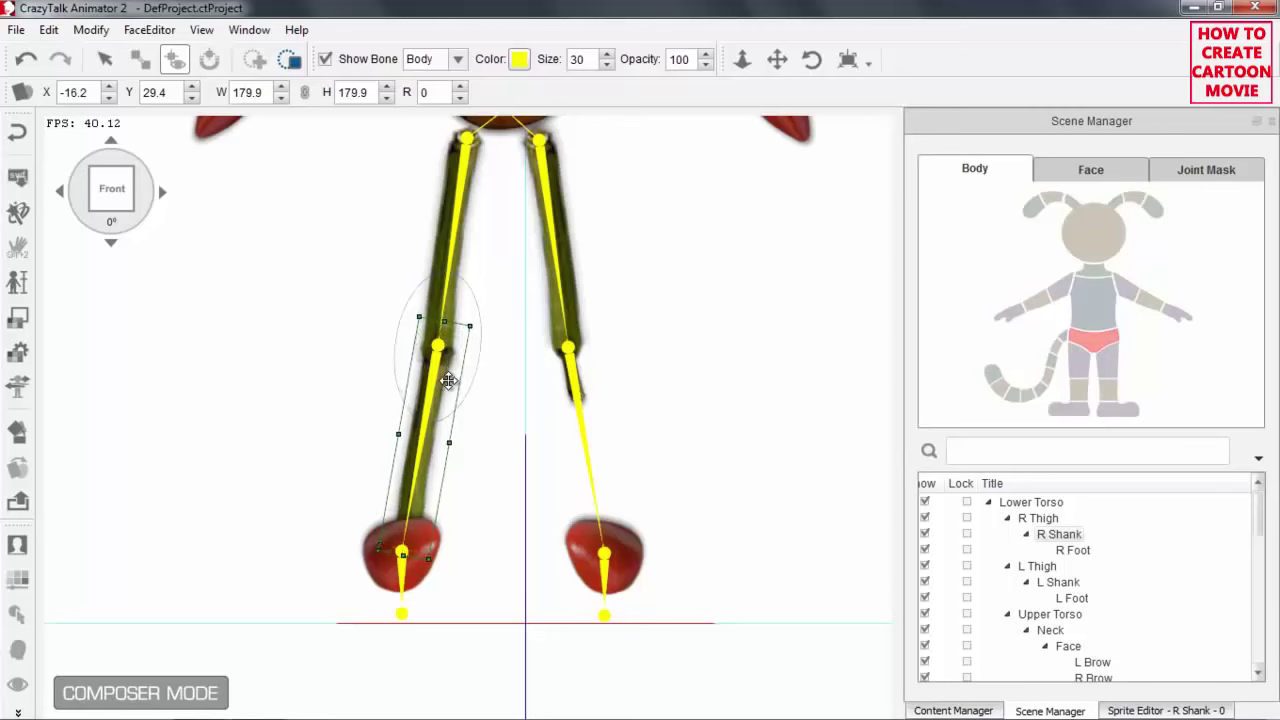
pyautogui.moveTo(446, 382); pyautogui.dragTo(447, 383)
# Move the left shank sprite onto its bone and enlarge it so it spans from knee to ankle
pyautogui.click(571, 391)
pyautogui.moveTo(595, 495); pyautogui.dragTo(598, 477)
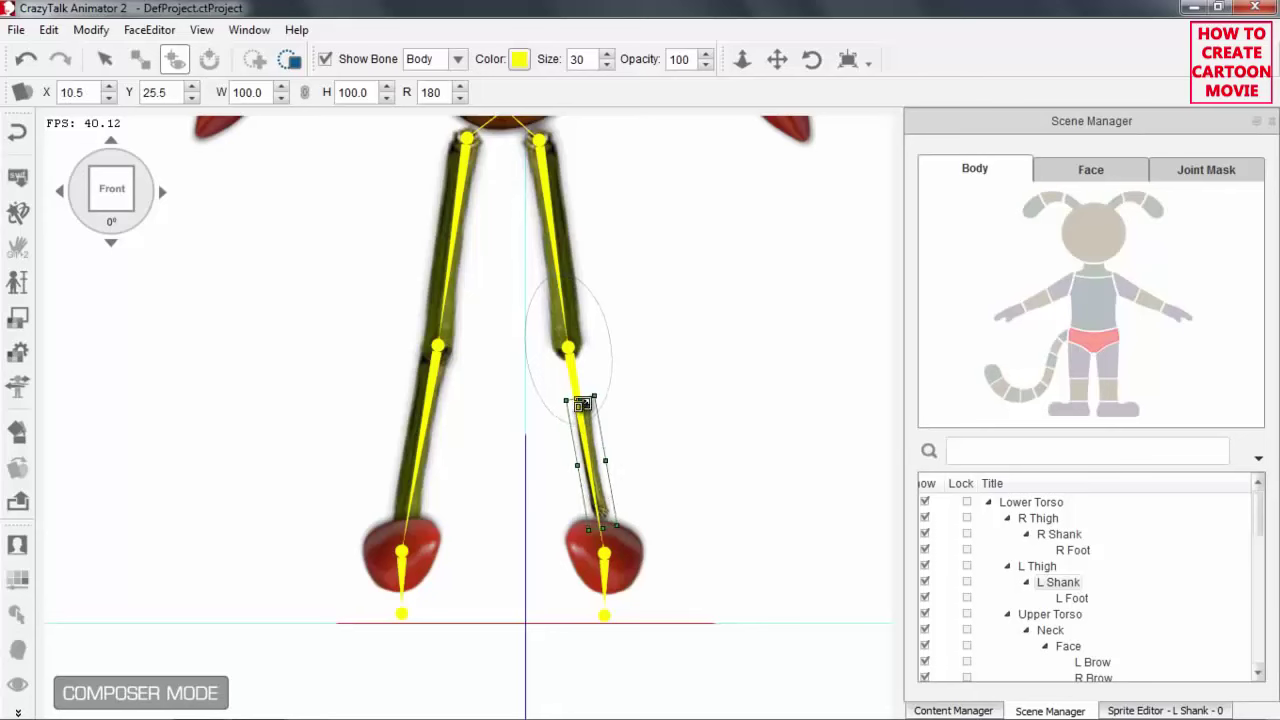
pyautogui.moveTo(593, 398); pyautogui.dragTo(612, 348)
pyautogui.moveTo(597, 426); pyautogui.dragTo(586, 410)
# Rotate the right foot sprite to about 176° and move it down over the foot bone
pyautogui.click(380, 573)
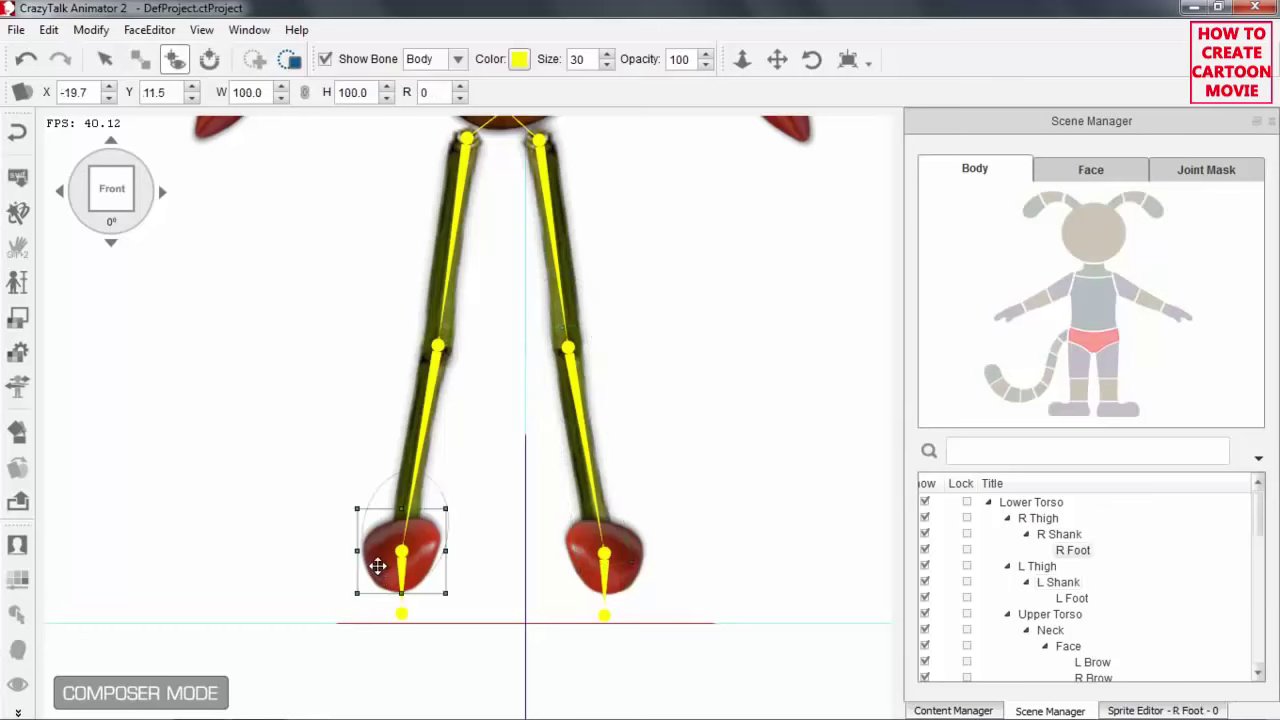
pyautogui.moveTo(456, 584); pyautogui.dragTo(340, 524)
pyautogui.moveTo(417, 534); pyautogui.dragTo(410, 564)
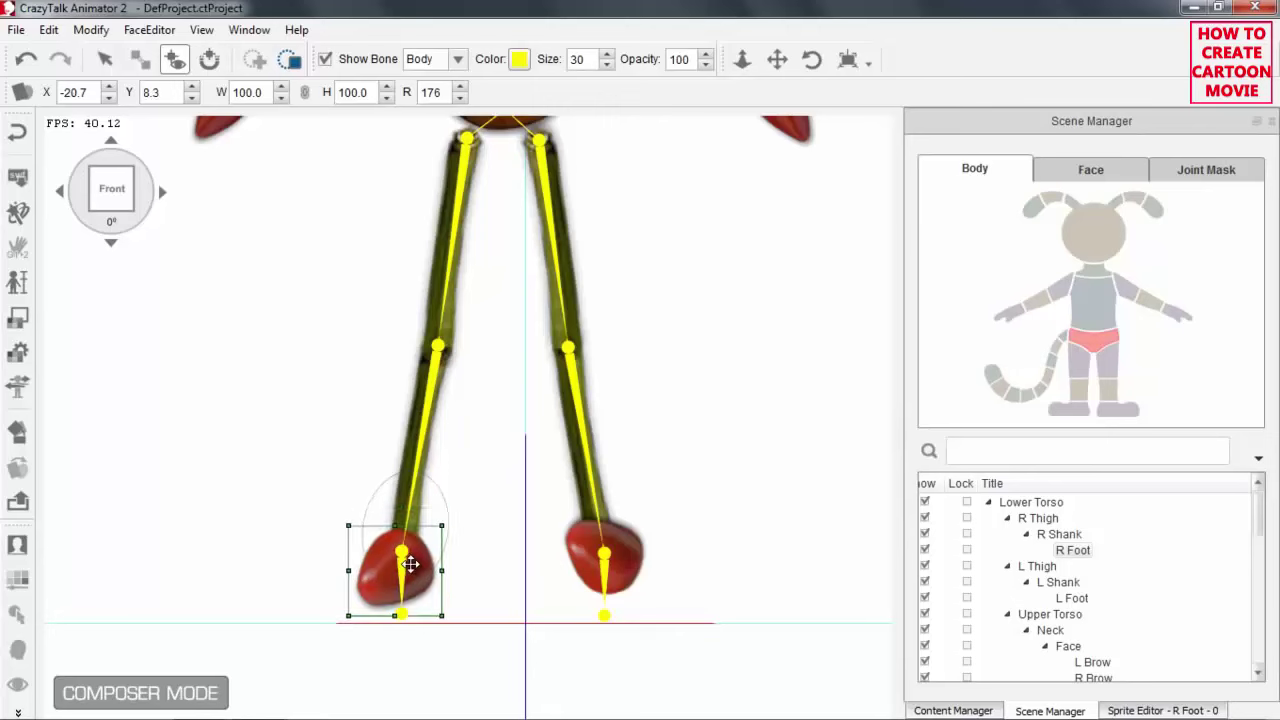
# Rotate the left foot sprite to about 163° and position it over the foot bone, level with the right foot
pyautogui.click(638, 566)
pyautogui.moveTo(579, 598); pyautogui.dragTo(546, 557)
pyautogui.moveTo(626, 549)
pyautogui.mouseDown()
pyautogui.moveTo(632, 562)
pyautogui.moveTo(621, 556)
pyautogui.mouseUp()
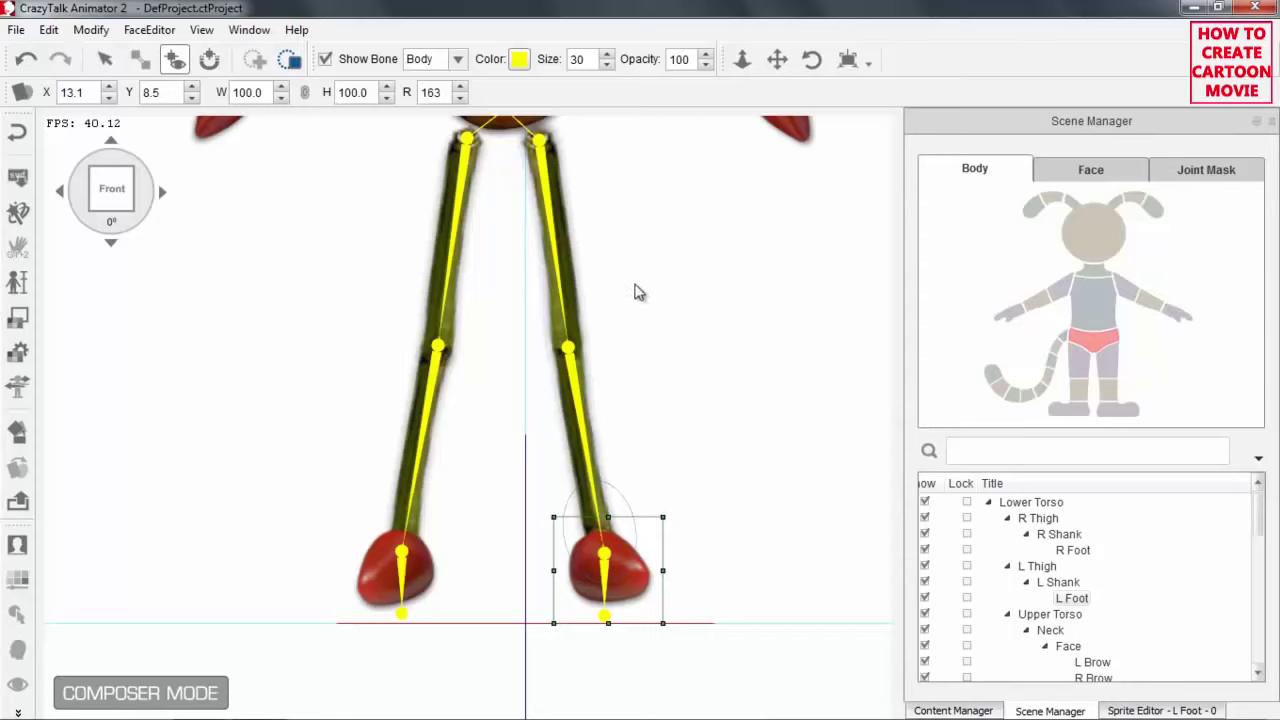
# Close the Sprite Editor and move the left and right arms down to about Y 114, attaching the shoulders to the potato's upper sides
pyautogui.scroll(-3, 628, 420)
pyautogui.scroll(-2, 628, 459)
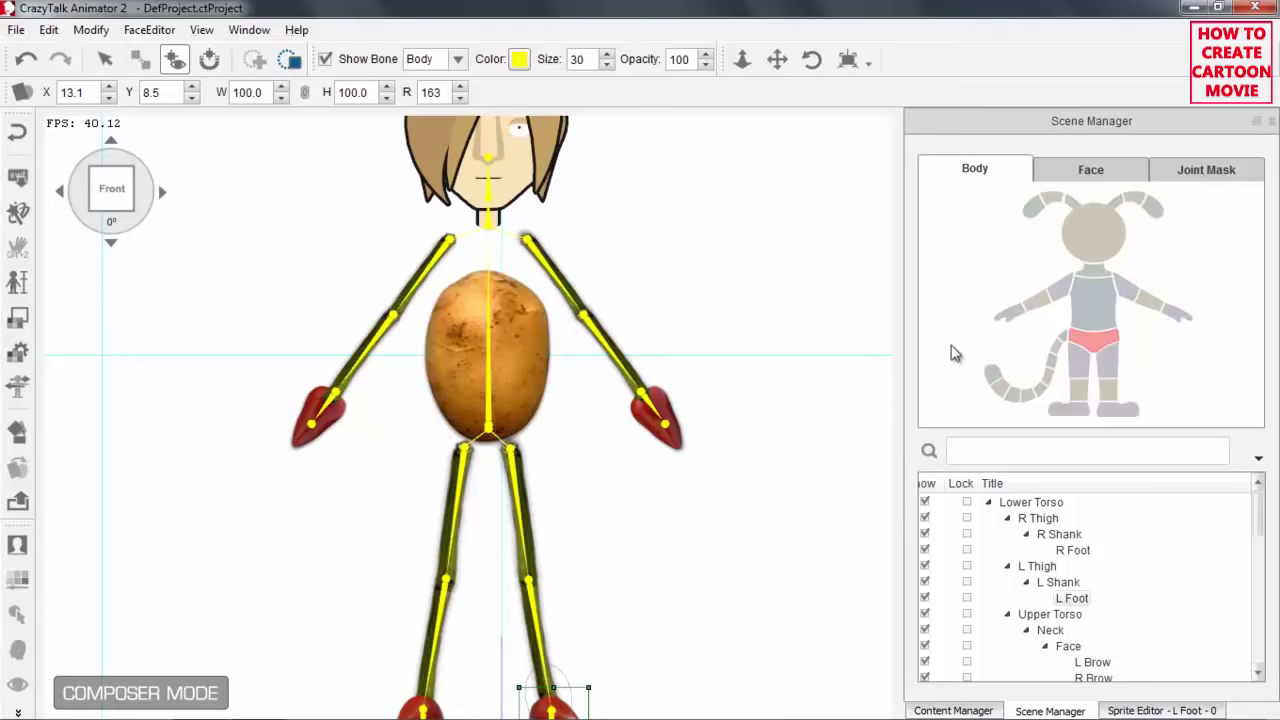
pyautogui.click(1160, 710)
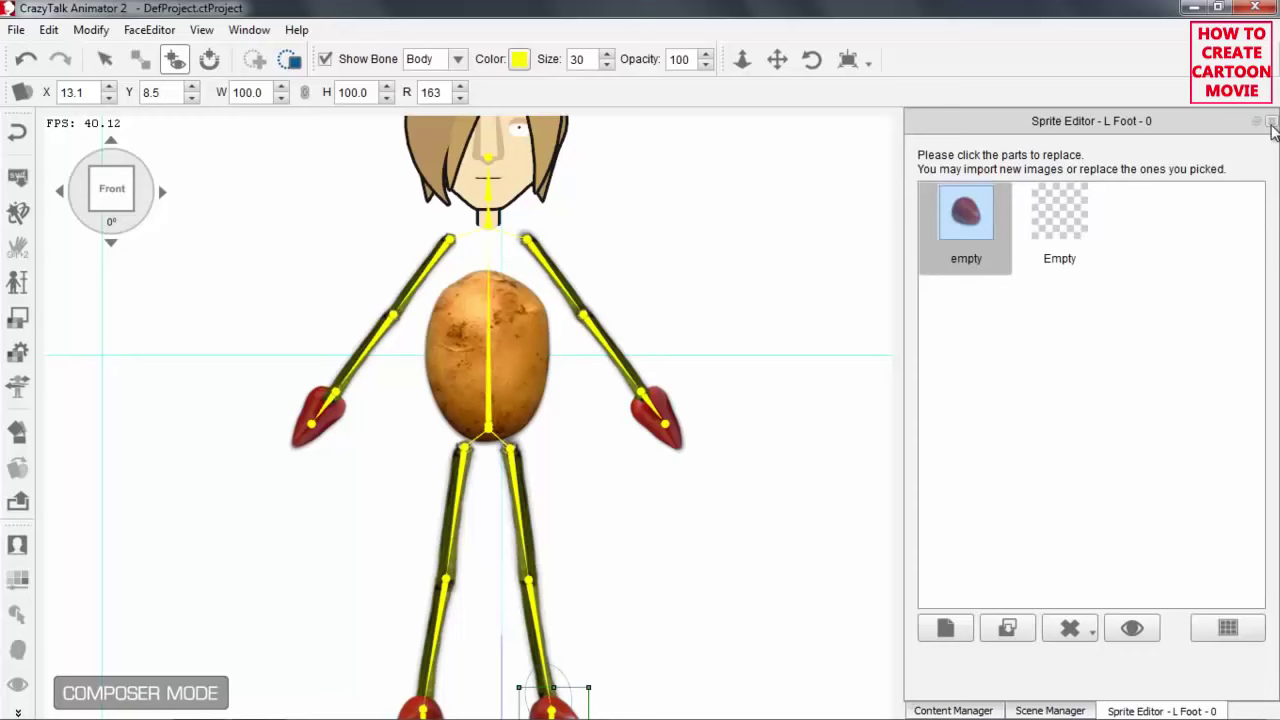
pyautogui.click(842, 188)
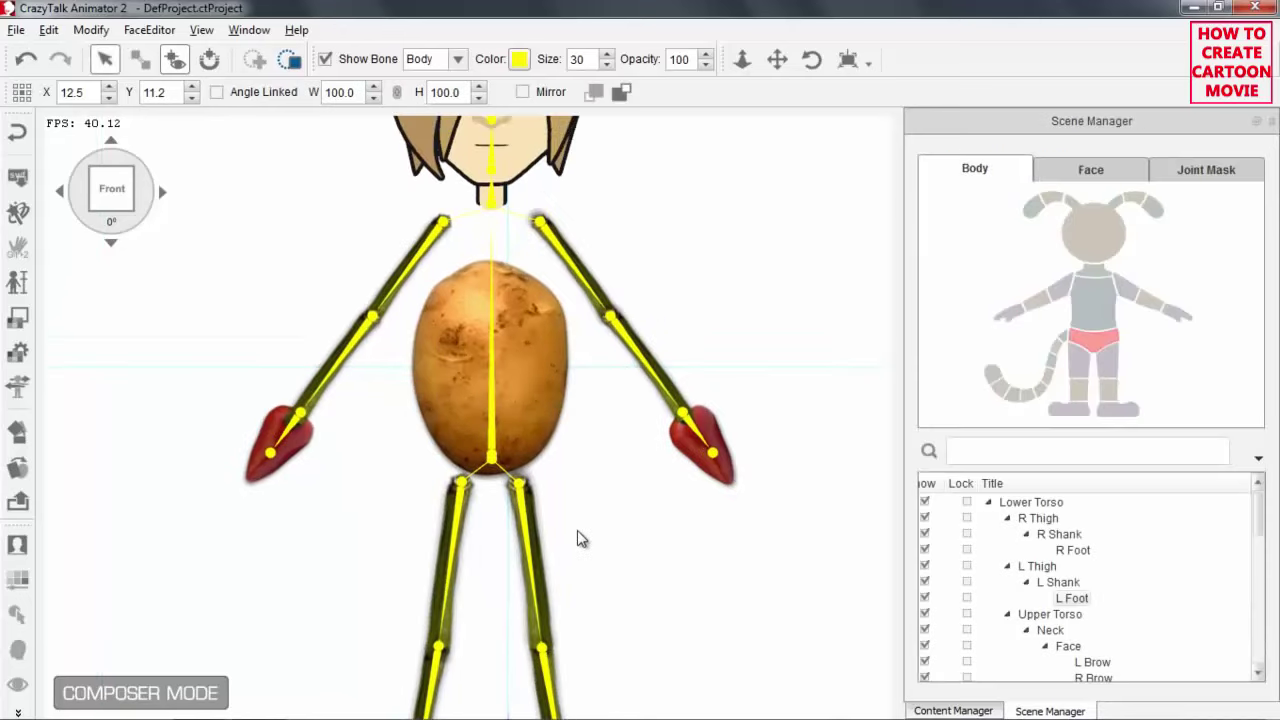
pyautogui.click(552, 241)
pyautogui.moveTo(554, 241); pyautogui.dragTo(555, 316)
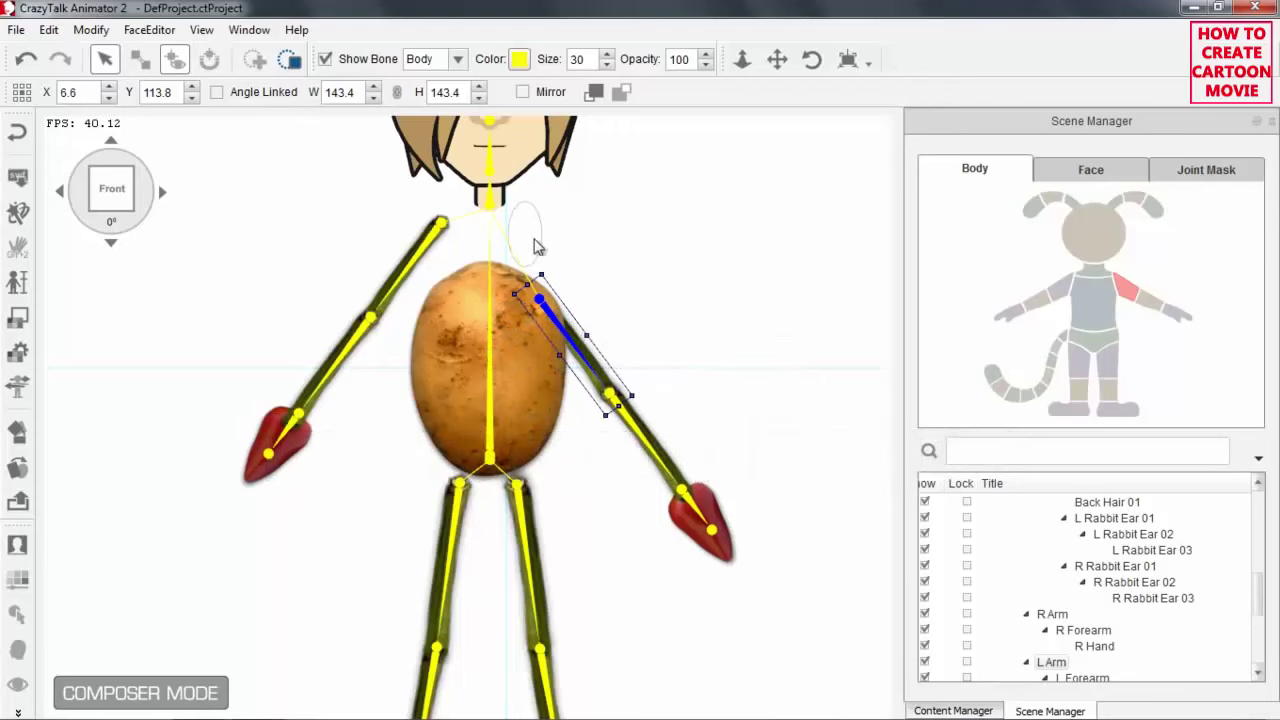
pyautogui.click(433, 238)
pyautogui.moveTo(435, 236); pyautogui.dragTo(430, 309)
# Move the right and left thighs up and inward to about Y 82 so both legs join the potato's lower edge
pyautogui.moveTo(502, 424); pyautogui.dragTo(498, 267)
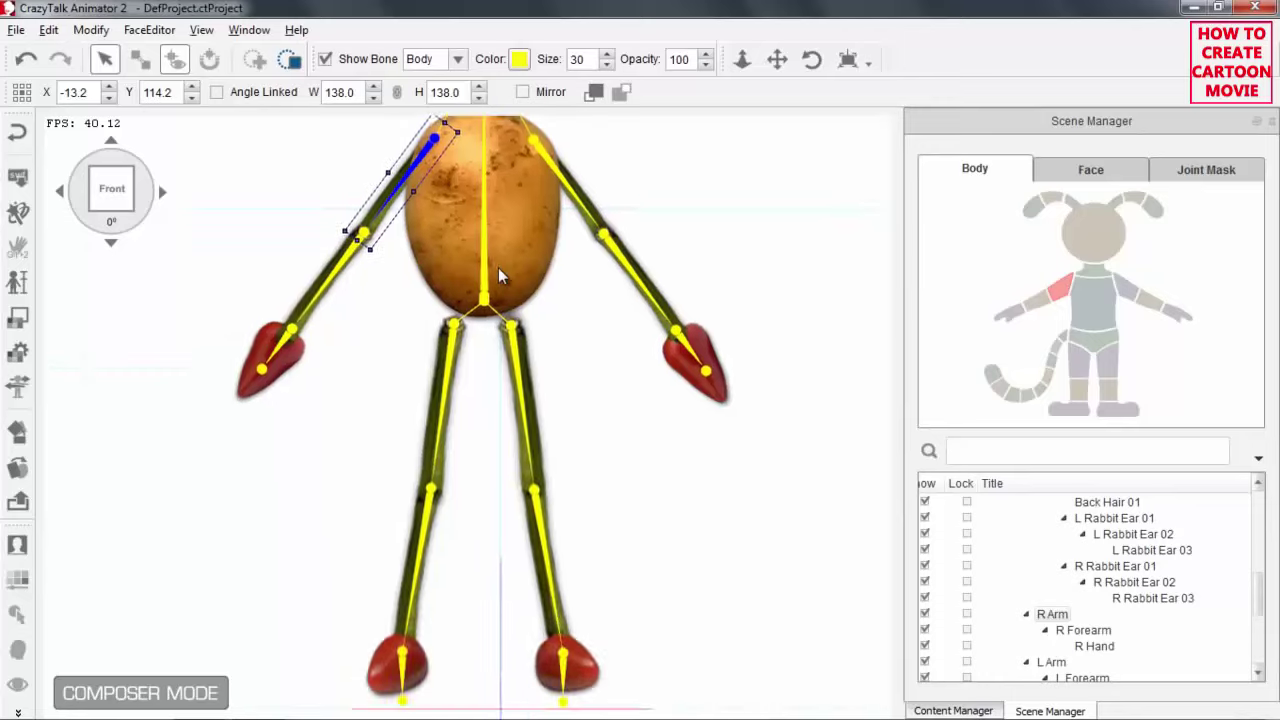
pyautogui.scroll(-2, 498, 300)
pyautogui.click(462, 358)
pyautogui.moveTo(460, 360); pyautogui.dragTo(510, 350)
pyautogui.click(511, 372)
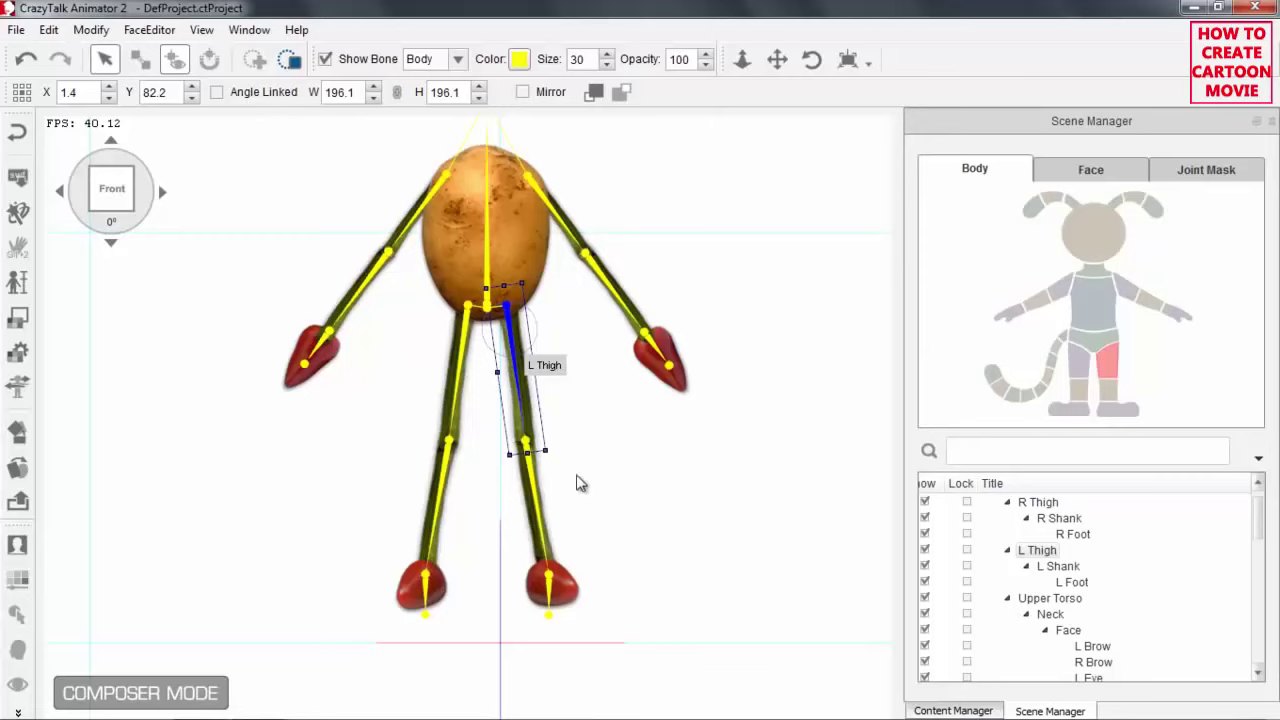
# Scale the right arm down to about 107% and the left arm to about 108%, shortening both whole arms evenly
pyautogui.scroll(5, 634, 428)
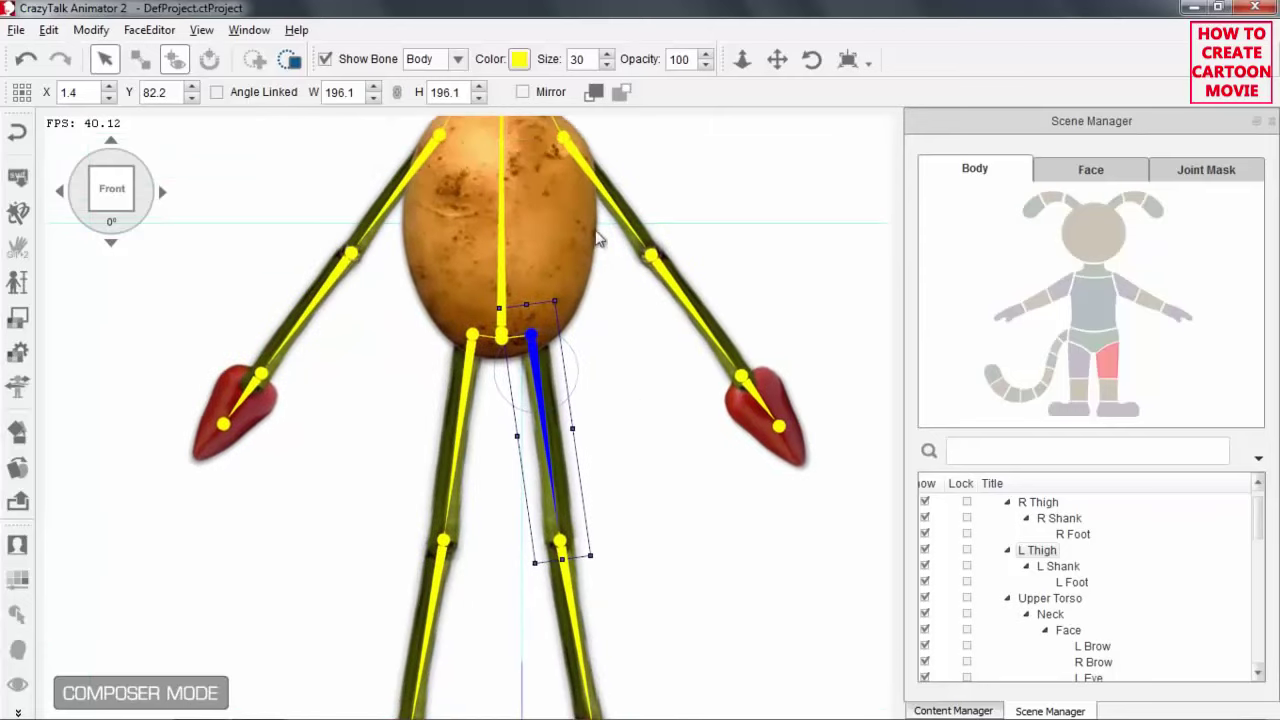
pyautogui.scroll(-1, 612, 357)
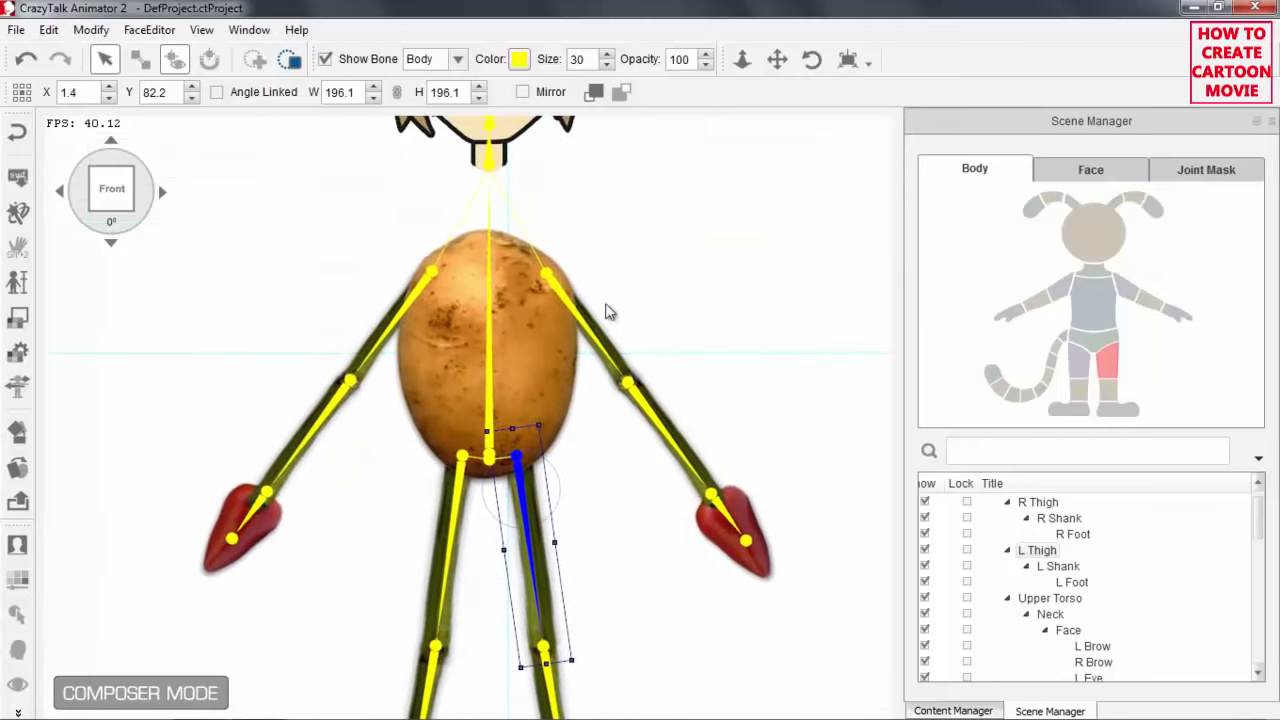
pyautogui.click(1058, 292)
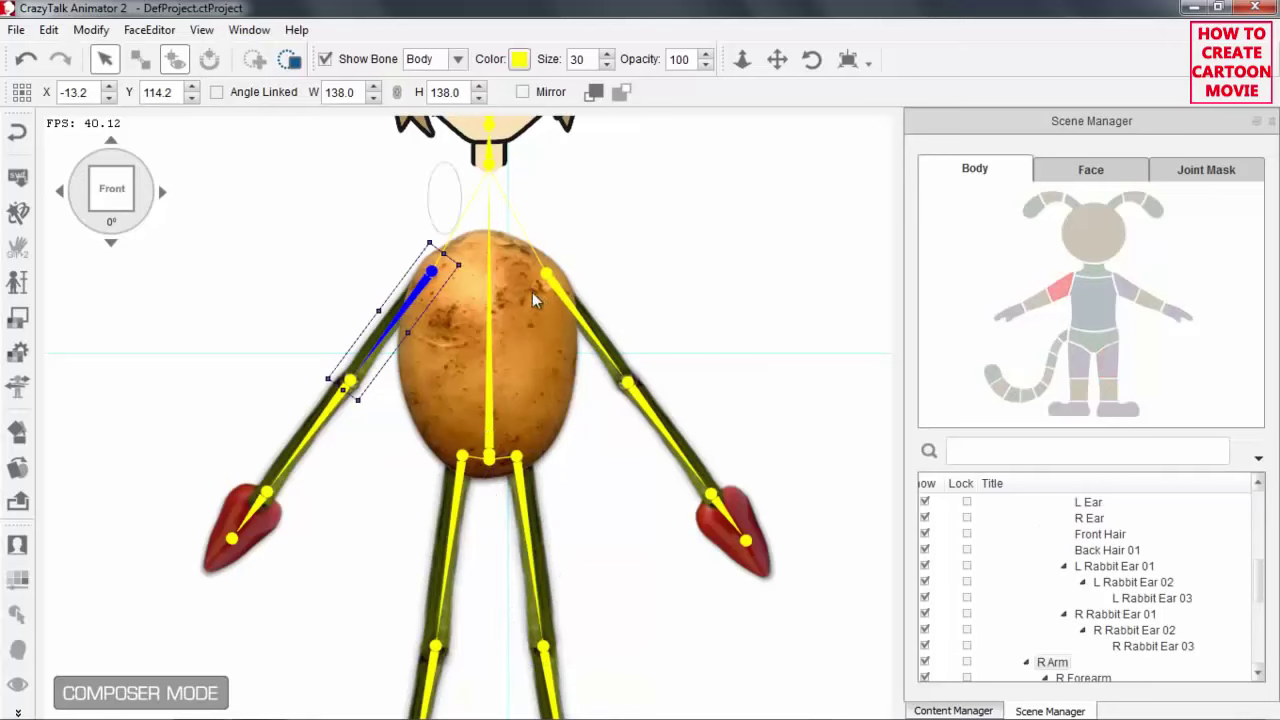
pyautogui.moveTo(1256, 583); pyautogui.dragTo(1257, 609)
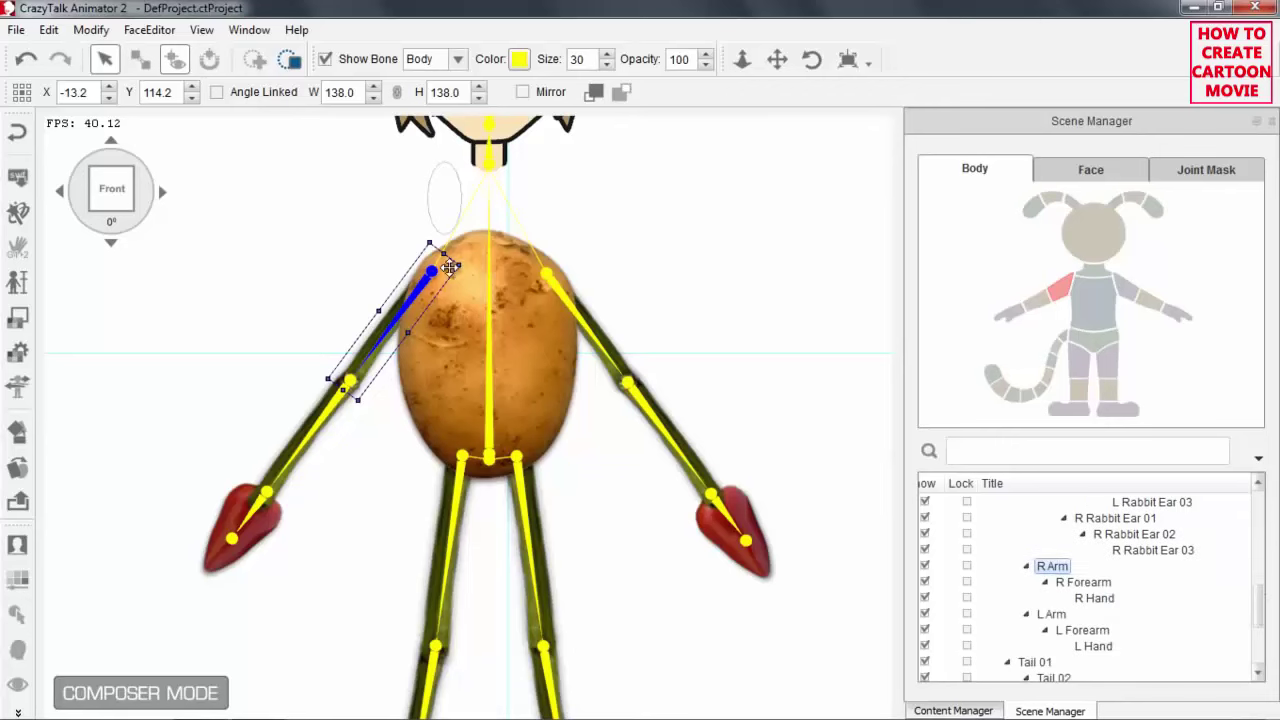
pyautogui.moveTo(464, 269); pyautogui.dragTo(457, 270)
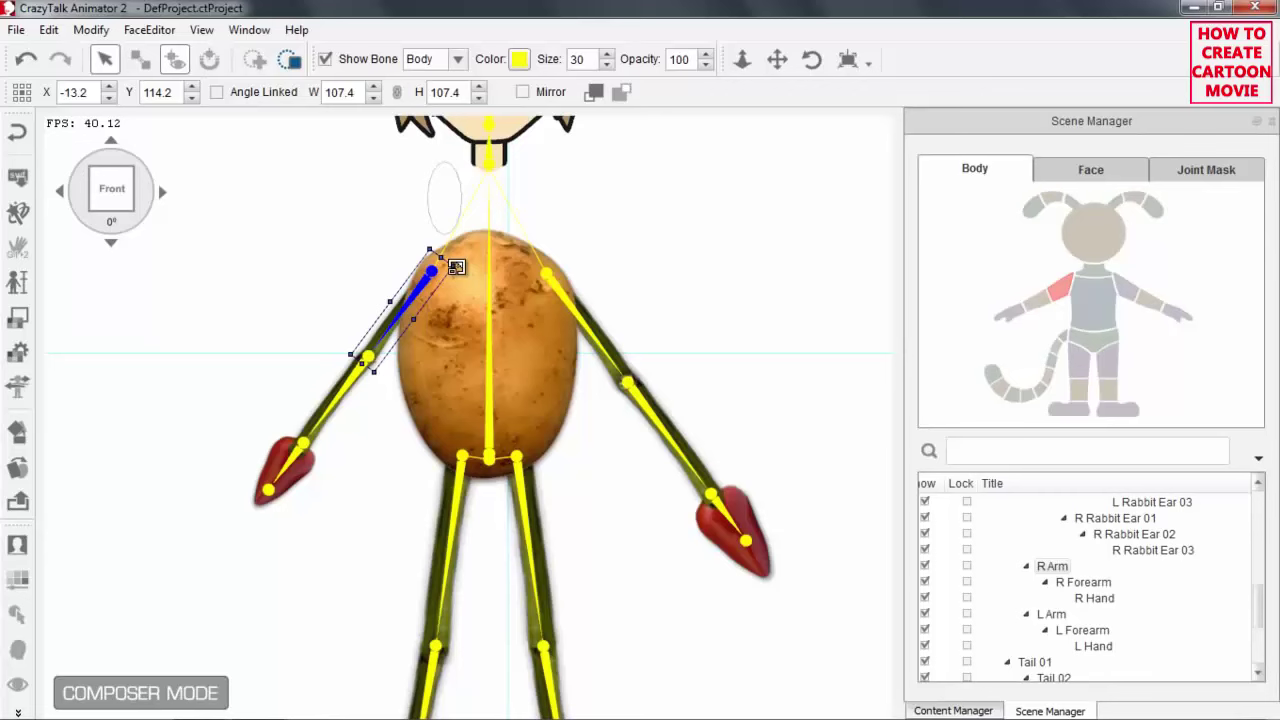
pyautogui.click(593, 336)
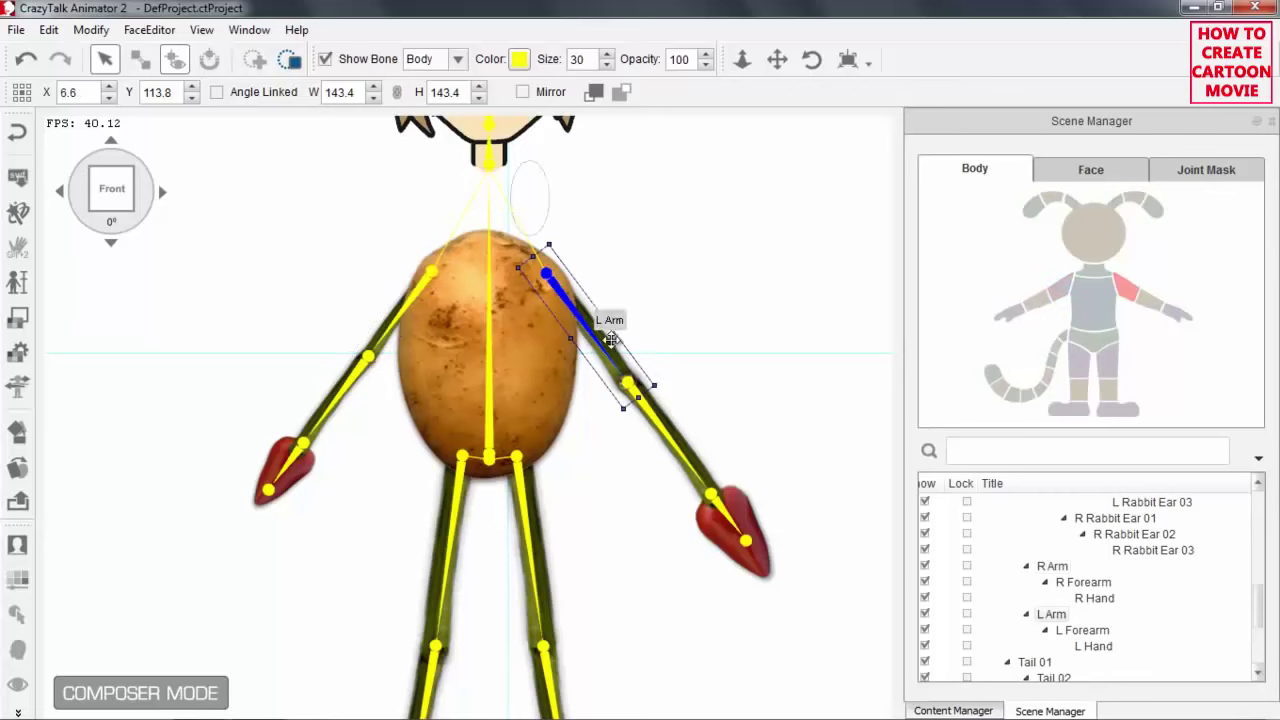
pyautogui.moveTo(661, 382); pyautogui.dragTo(626, 357)
# With Mirror enabled, scale the right thigh down to about 140% so both legs shrink together
pyautogui.moveTo(499, 517); pyautogui.dragTo(518, 378)
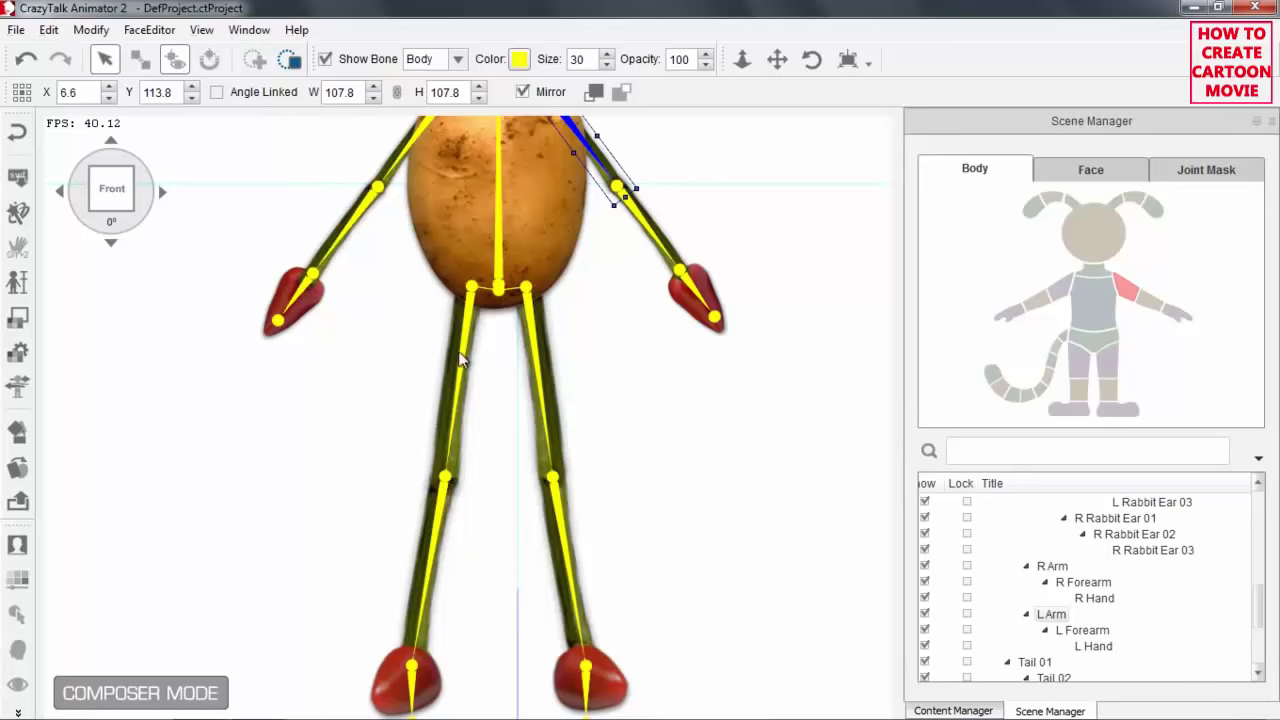
pyautogui.click(466, 322)
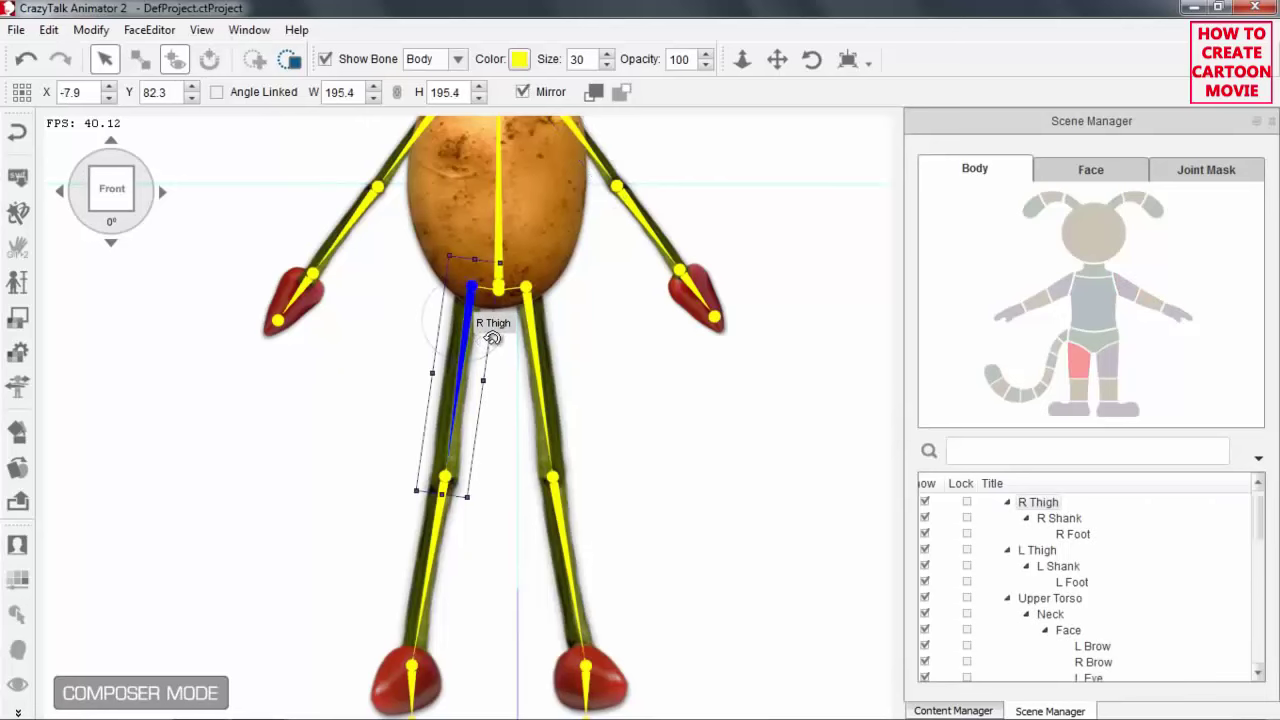
pyautogui.moveTo(468, 500); pyautogui.dragTo(480, 437)
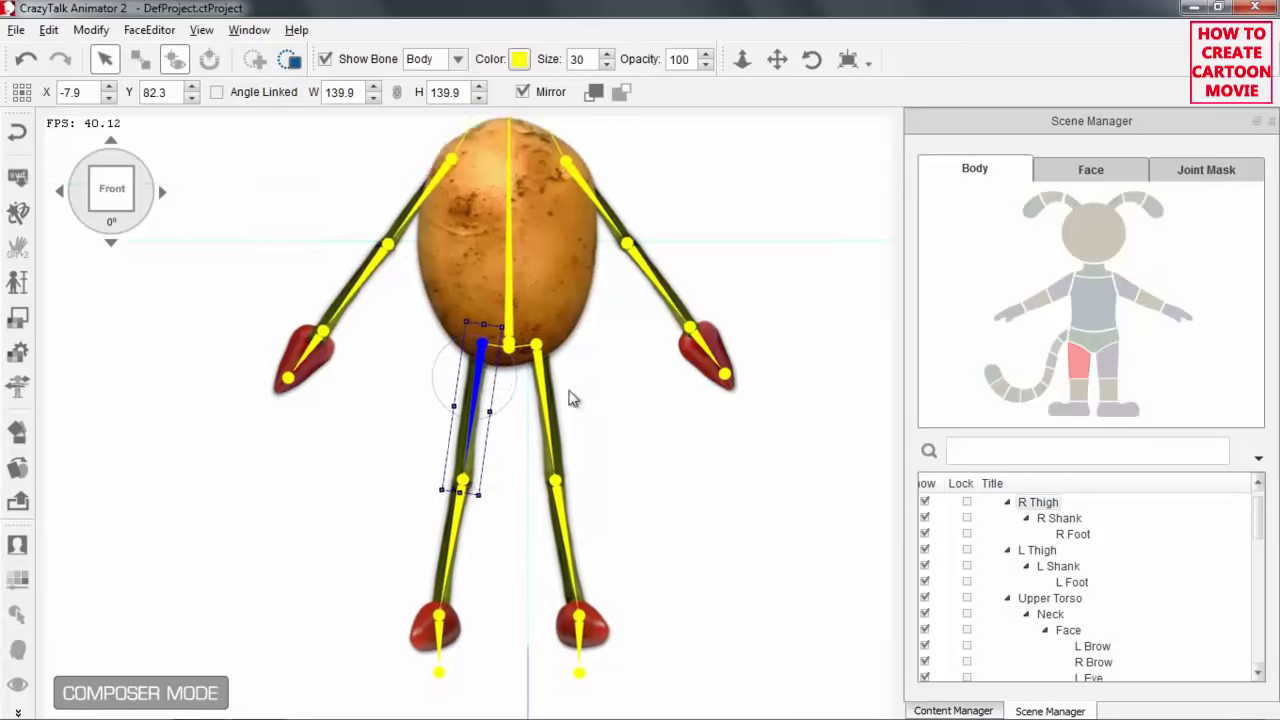
# Move the neck with the head down to about Y 118 so it sits on the potato's upper end
pyautogui.scroll(-5, 568, 398)
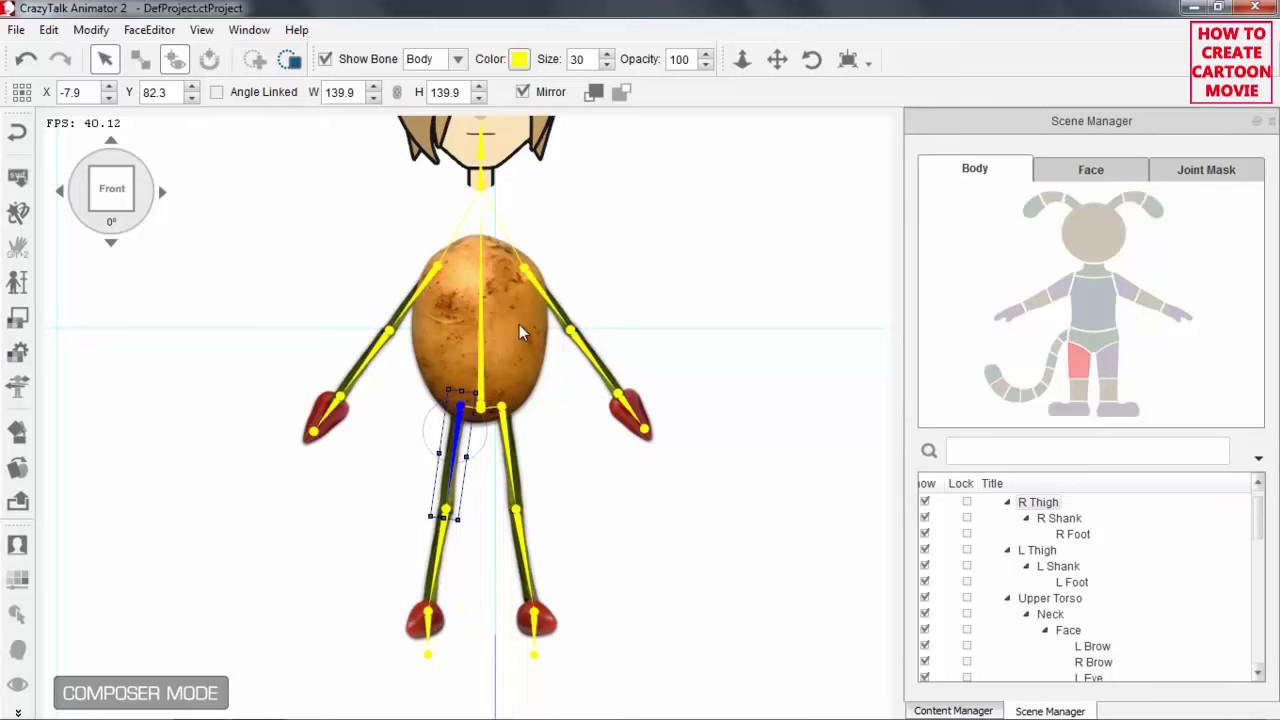
pyautogui.moveTo(306, 229); pyautogui.dragTo(244, 234)
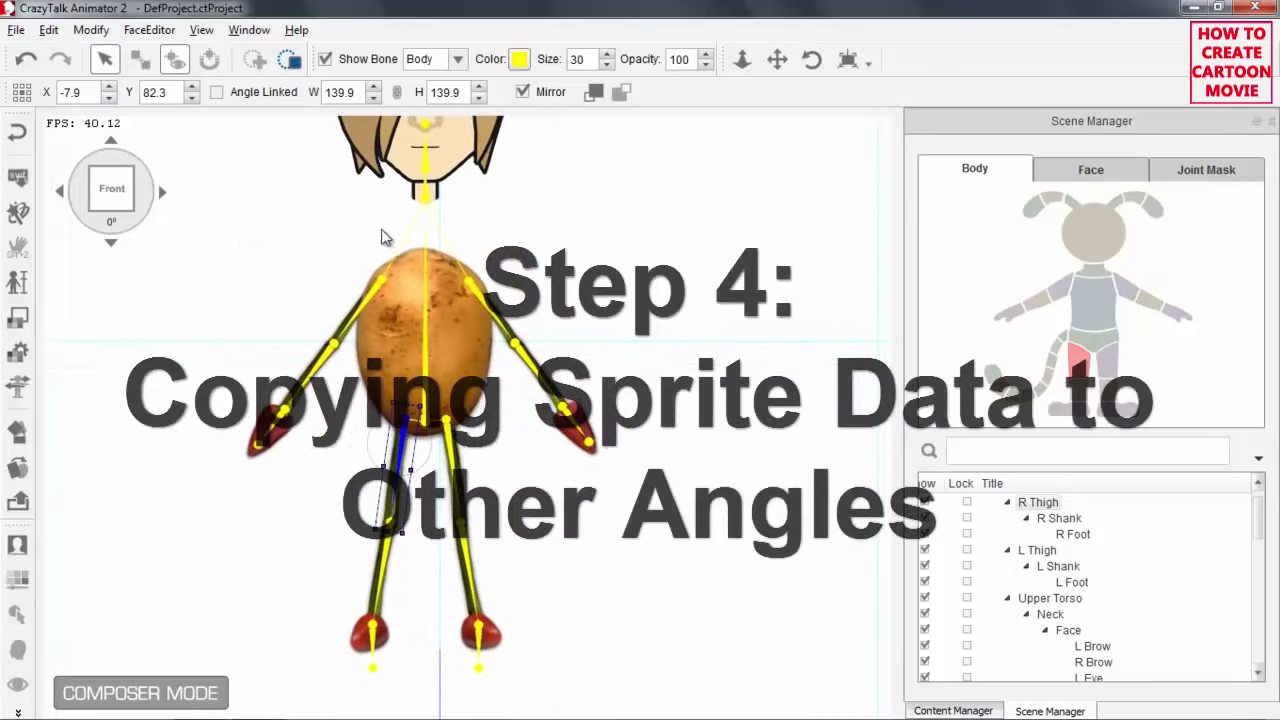
pyautogui.click(424, 194)
pyautogui.moveTo(426, 180); pyautogui.dragTo(426, 242)
pyautogui.scroll(-2, 464, 327)
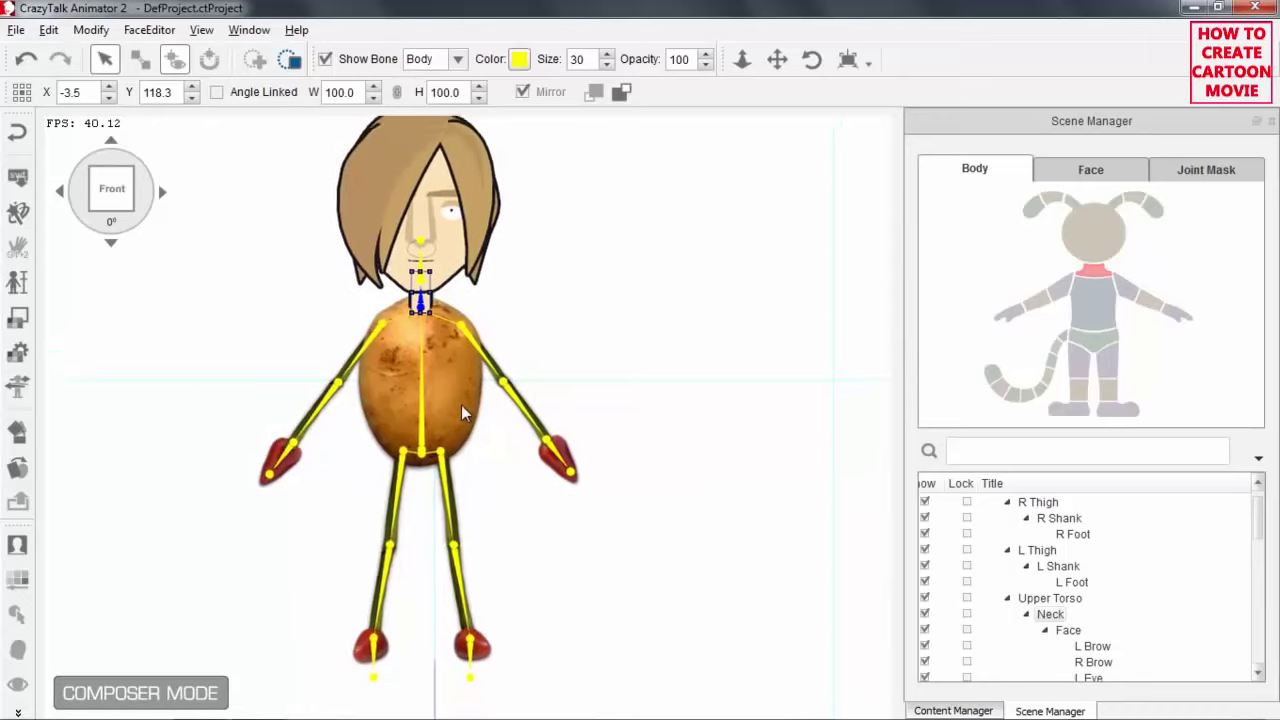
pyautogui.scroll(3, 456, 376)
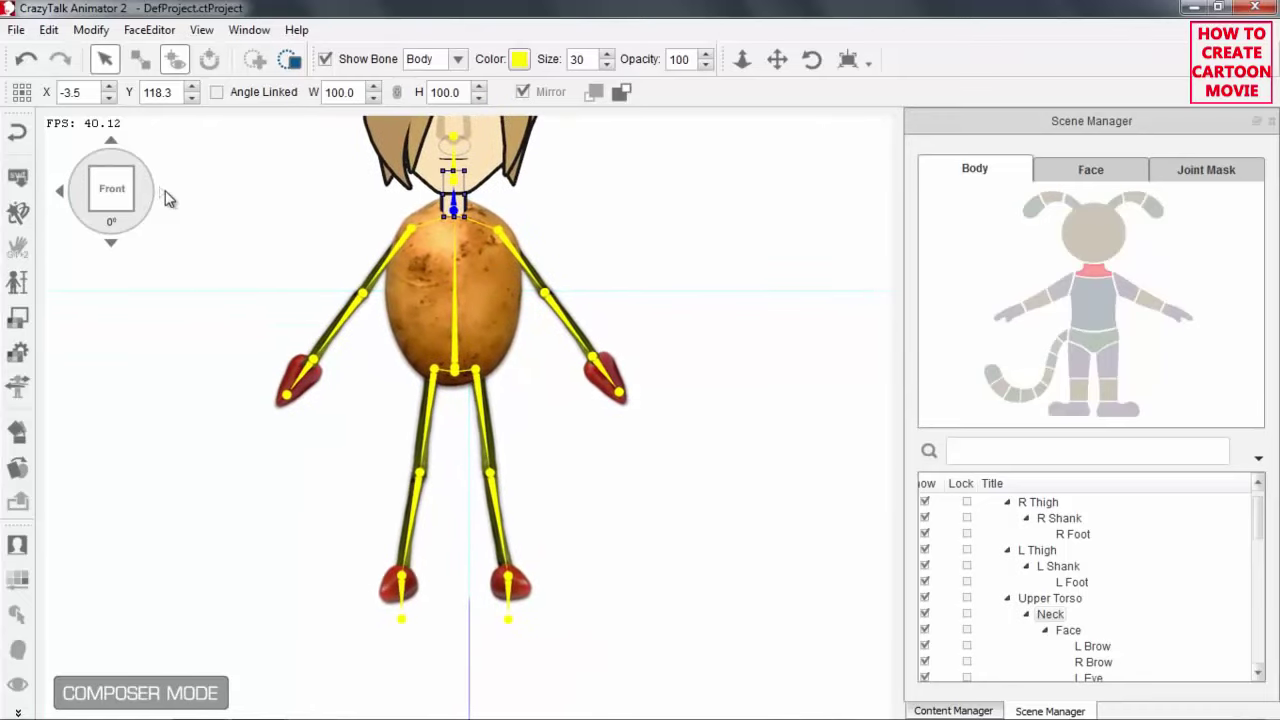
# Check the character at 45° and 315°, and open the Sprite Angle settings for the upper torso from the front view
pyautogui.click(164, 193)
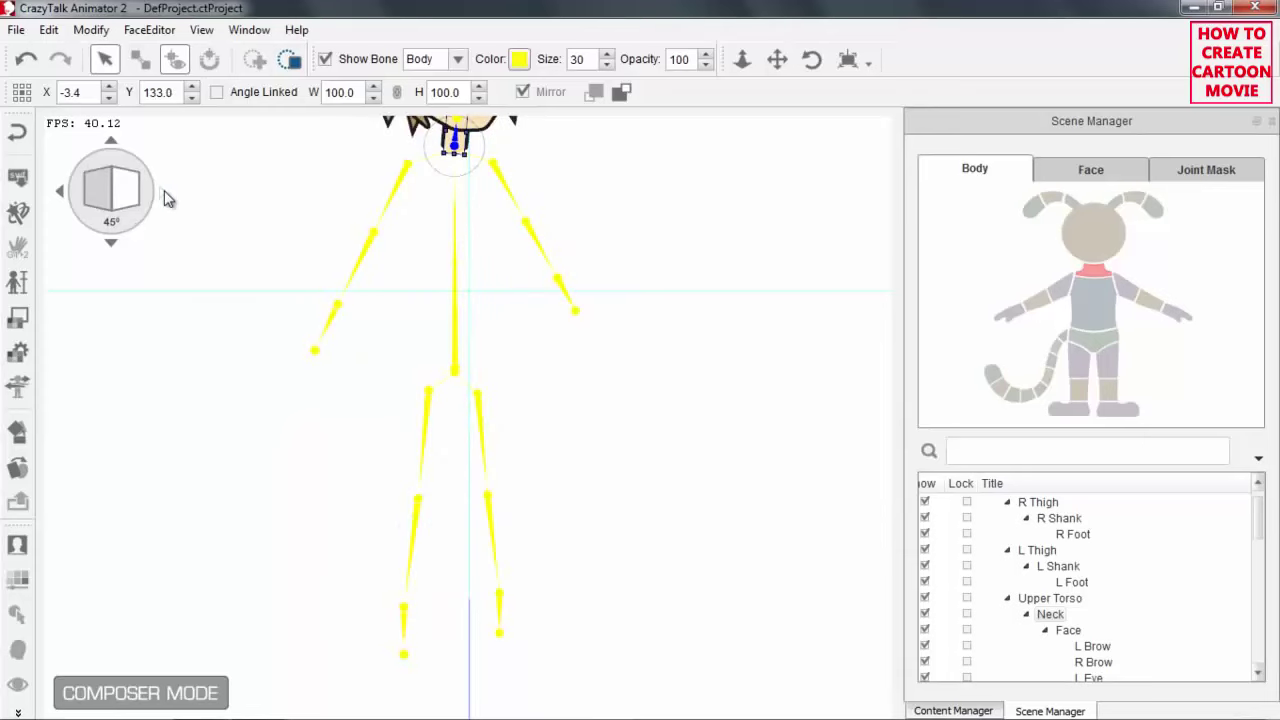
pyautogui.click(63, 195)
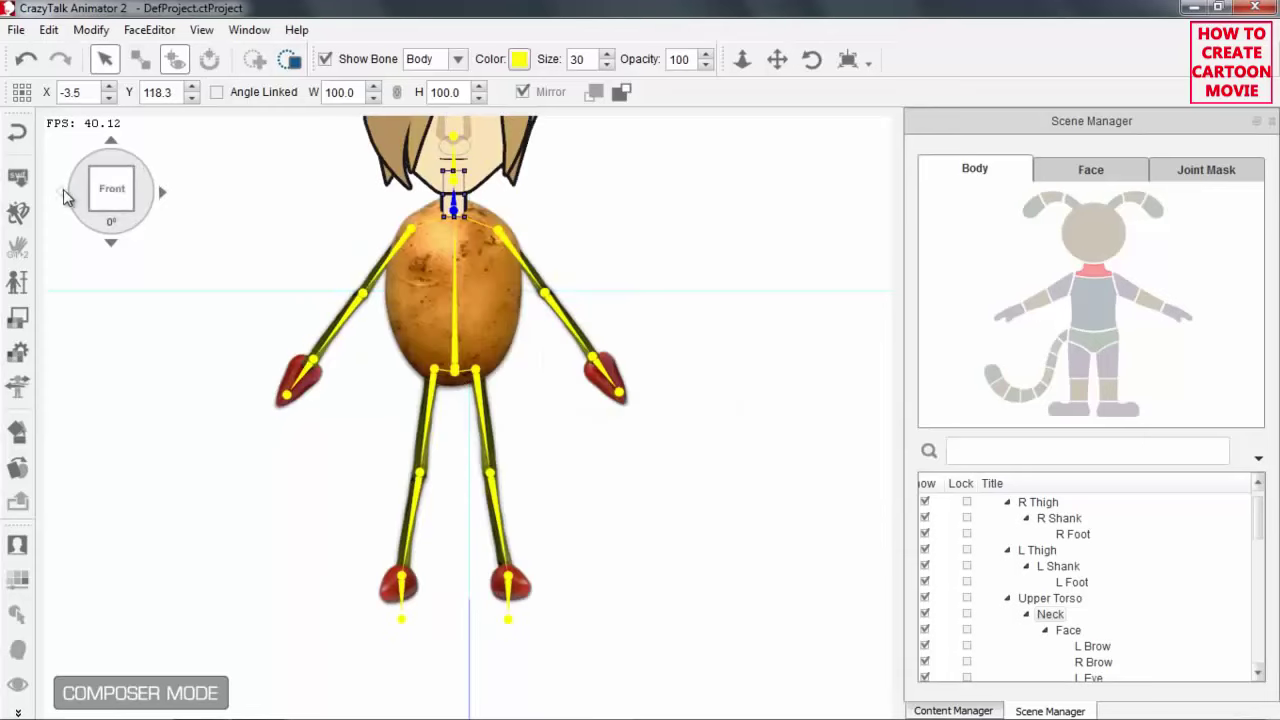
pyautogui.click(60, 194)
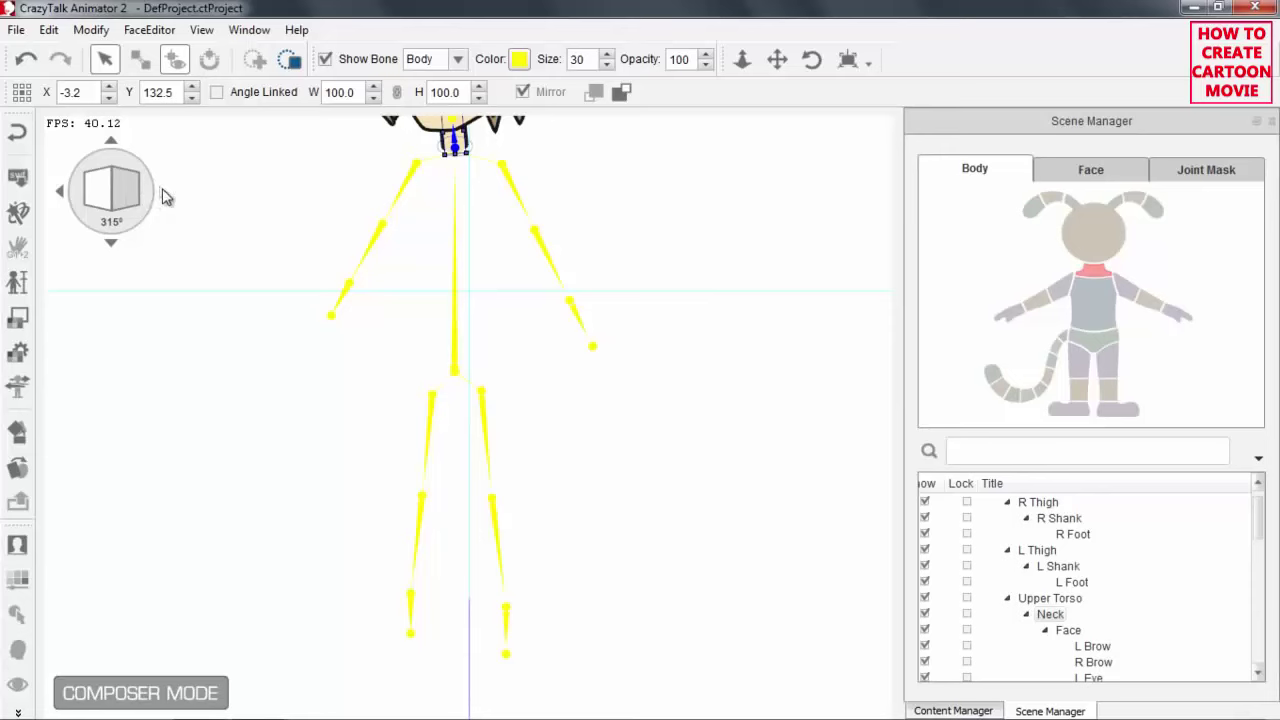
pyautogui.click(164, 195)
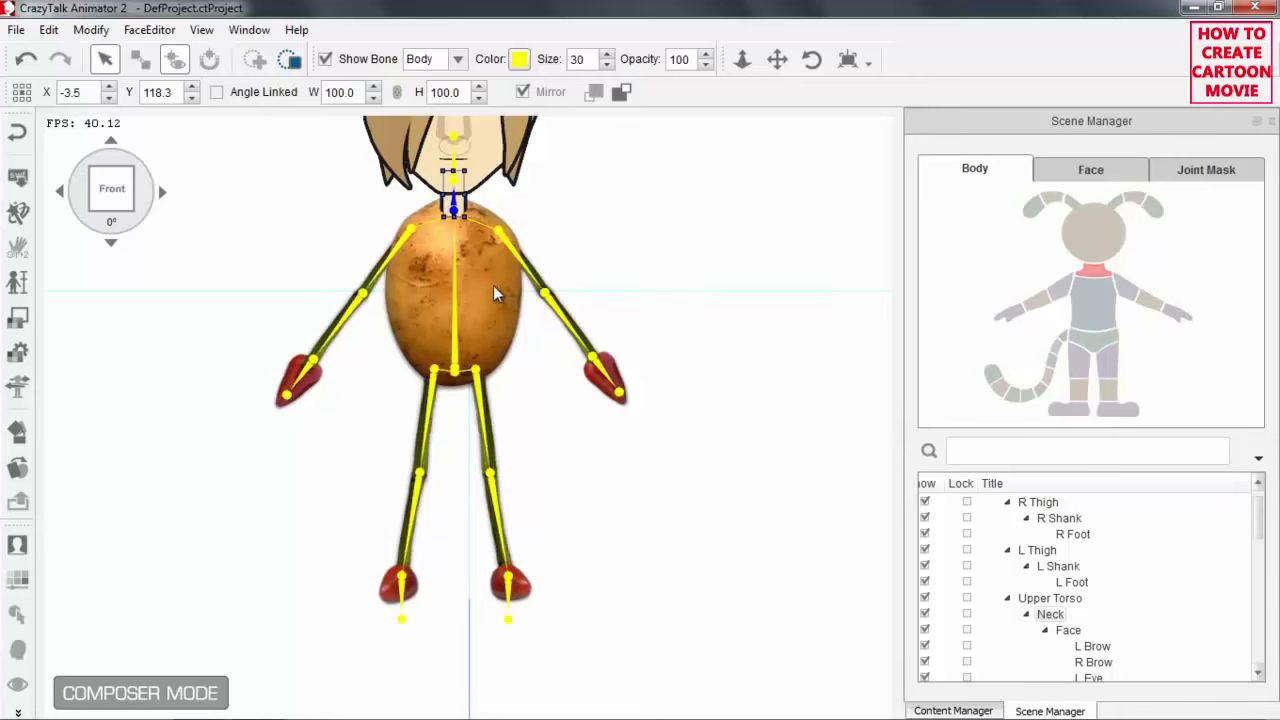
pyautogui.click(486, 279)
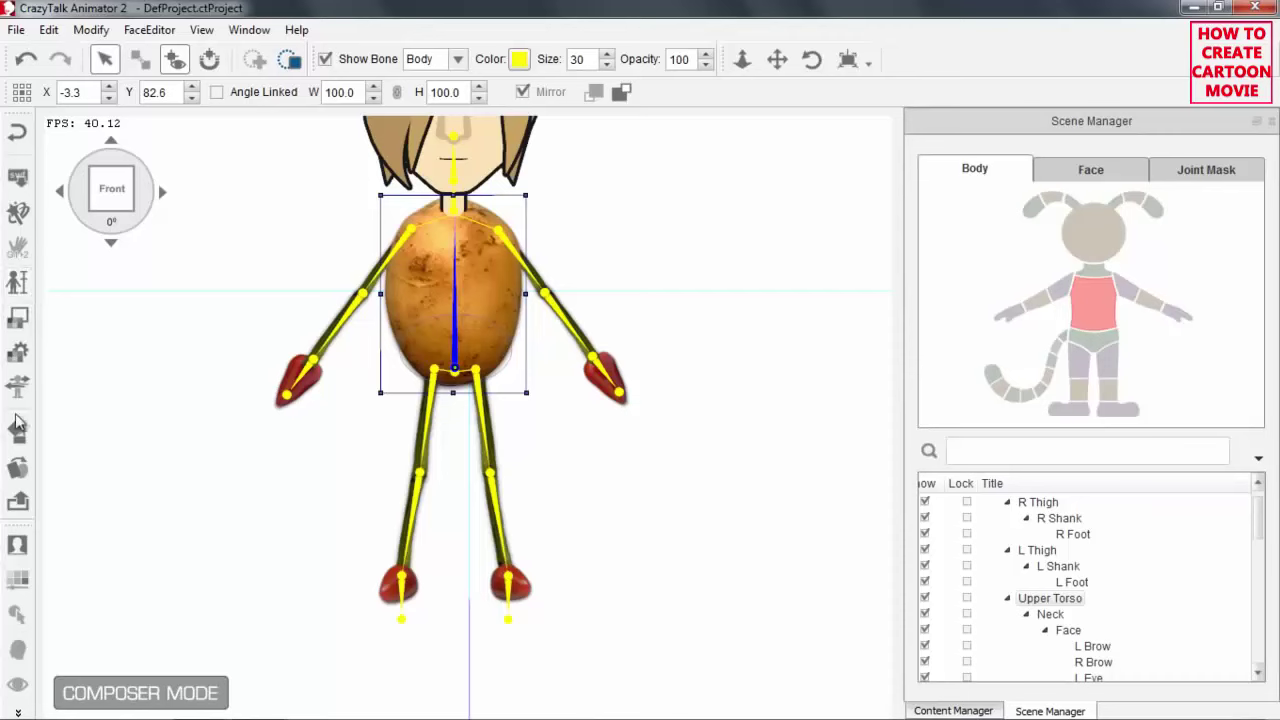
pyautogui.click(18, 468)
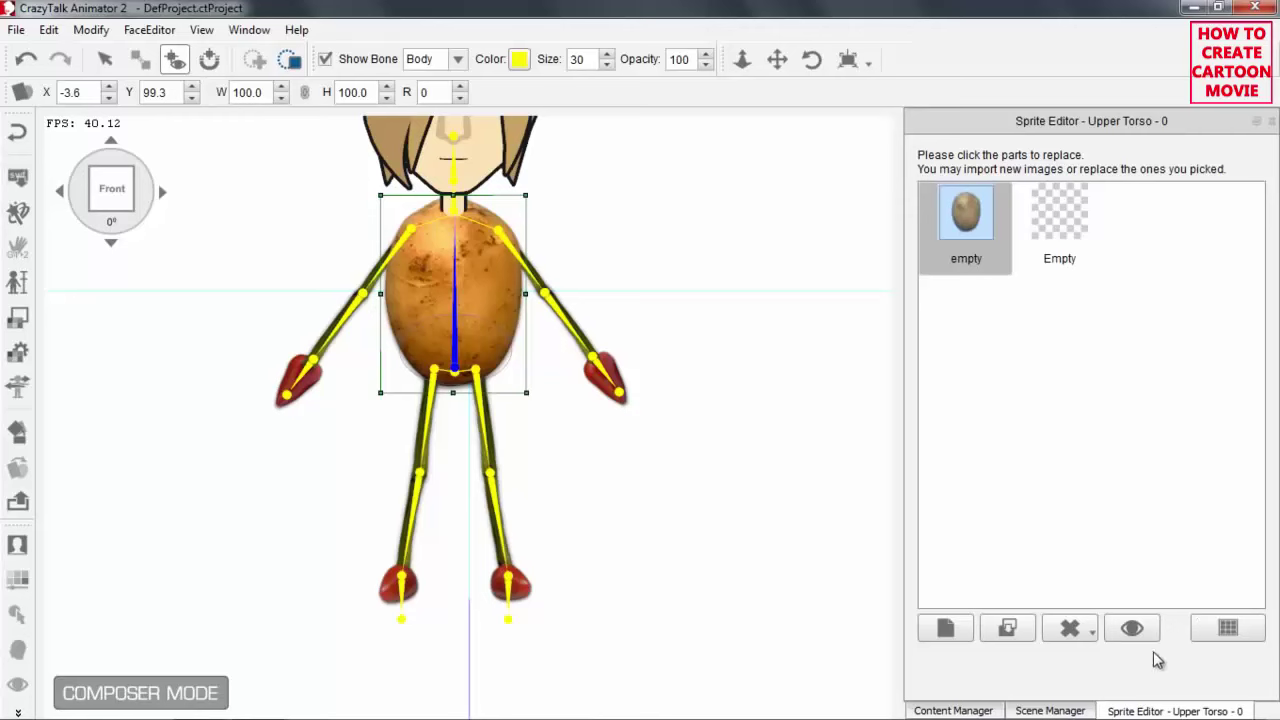
pyautogui.click(1227, 628)
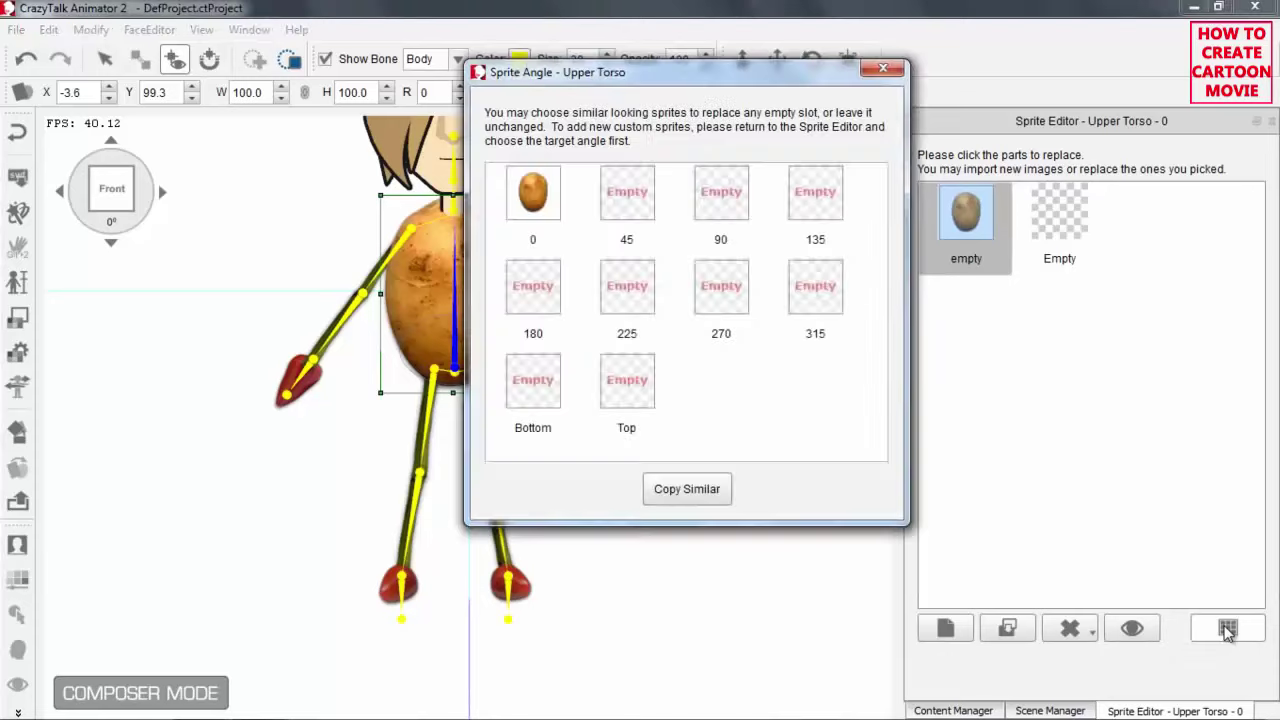
pyautogui.moveTo(715, 80); pyautogui.dragTo(900, 76)
pyautogui.moveTo(545, 270); pyautogui.dragTo(481, 341)
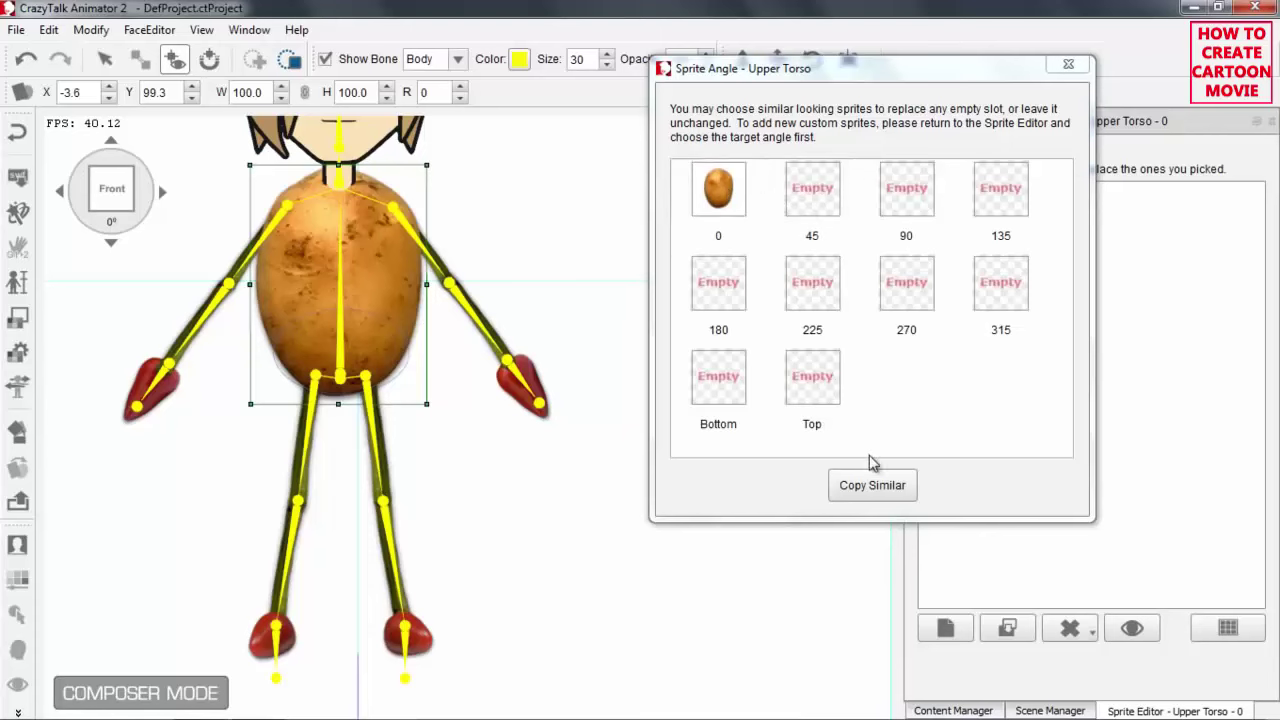
# Copy the upper torso's 0° sprite to the empty 45 and 315 slots, and check both angles before returning to the front view
pyautogui.click(872, 485)
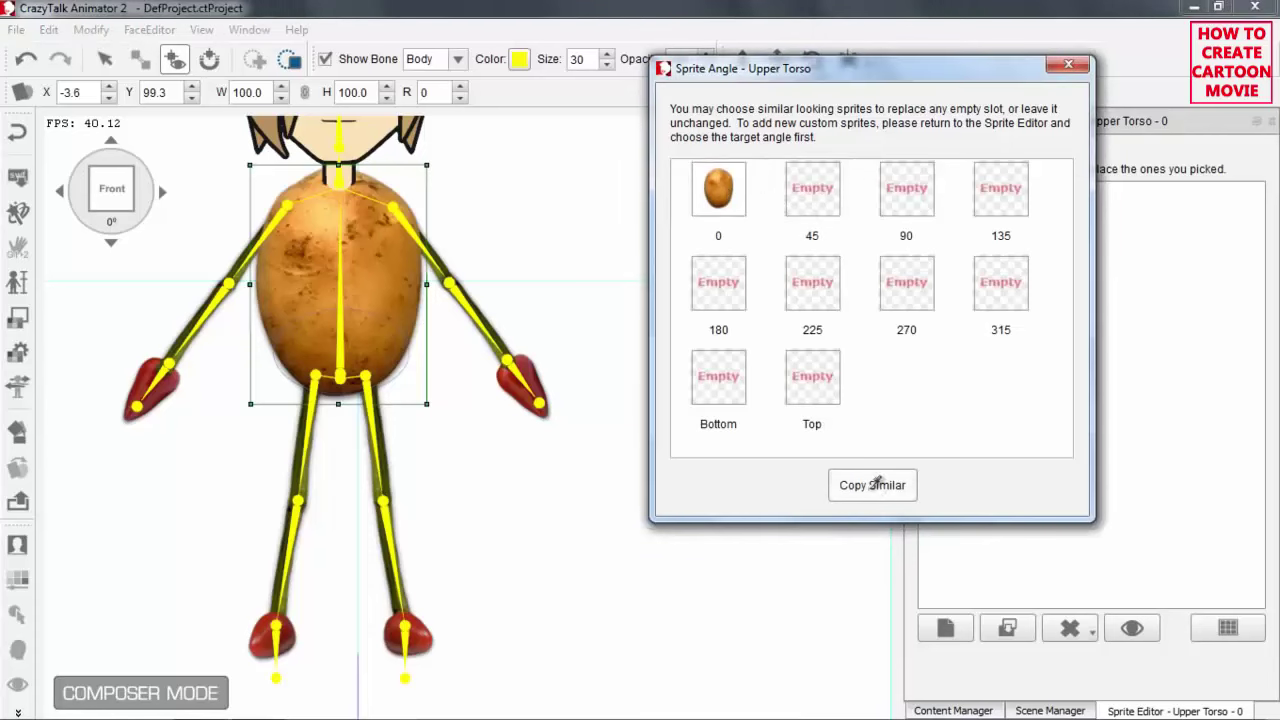
pyautogui.click(733, 182)
pyautogui.click(813, 186)
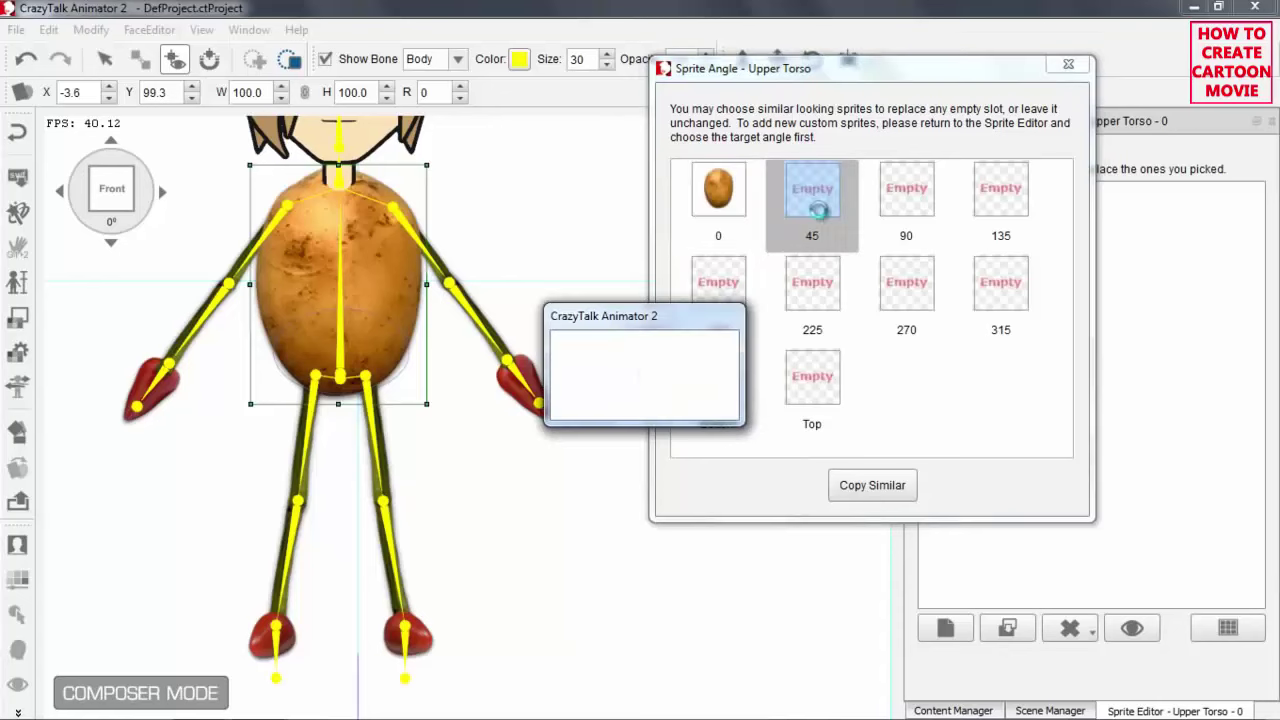
pyautogui.click(897, 490)
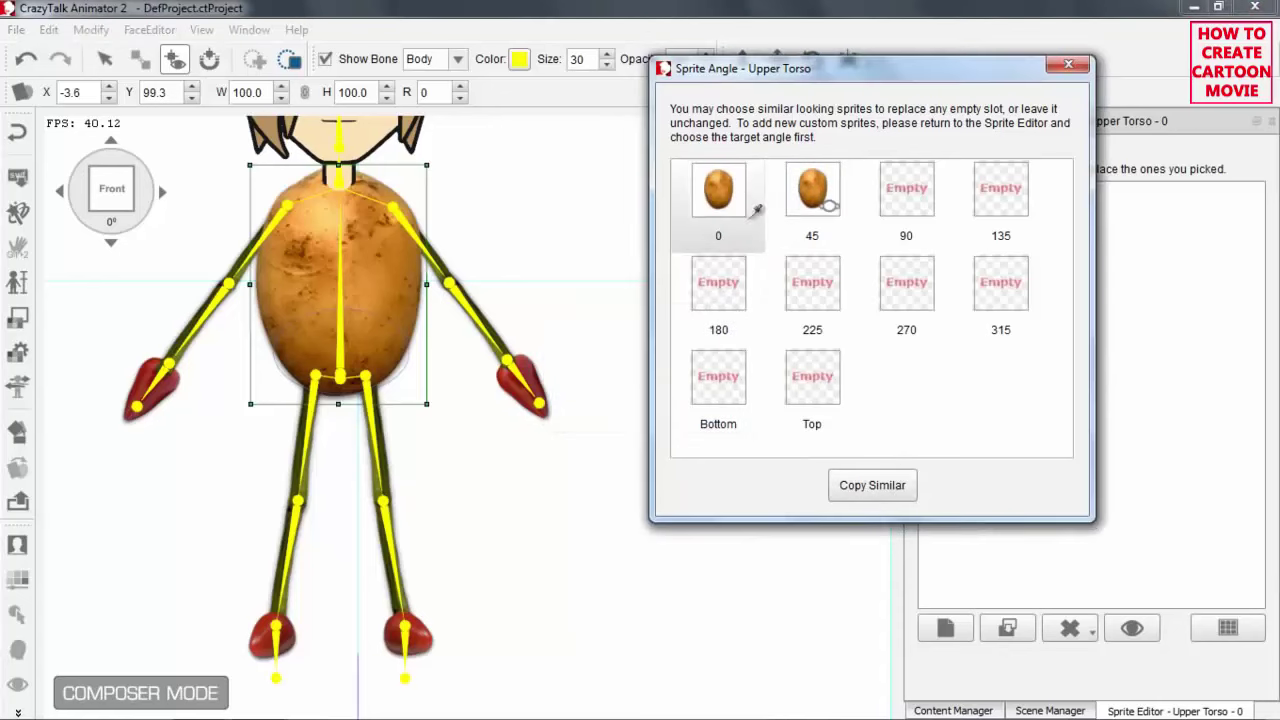
pyautogui.click(716, 192)
pyautogui.click(1004, 284)
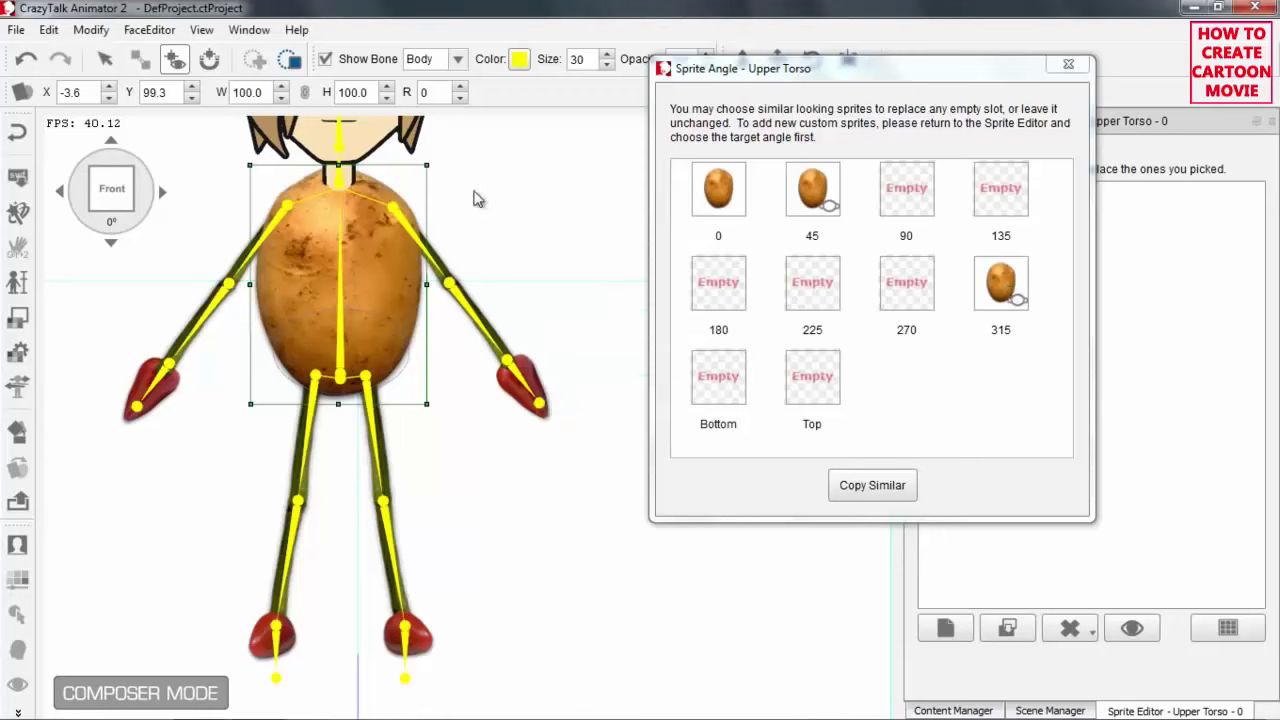
pyautogui.click(166, 199)
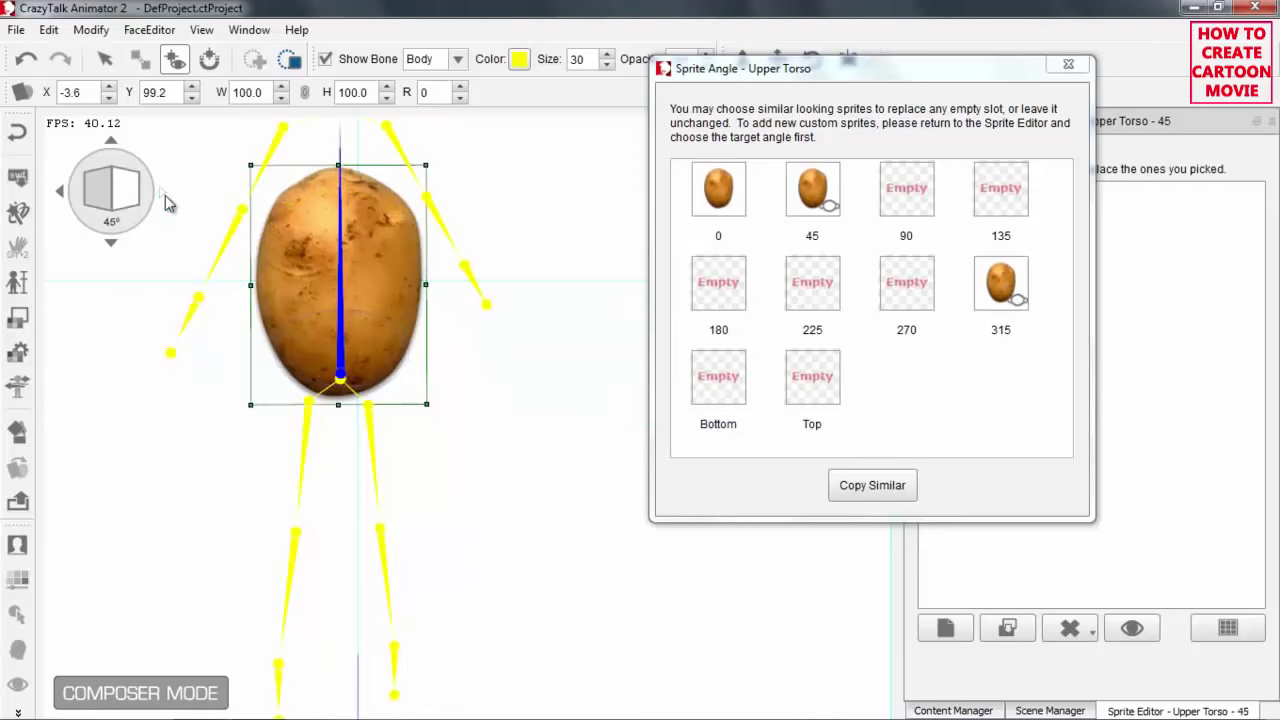
pyautogui.click(62, 196)
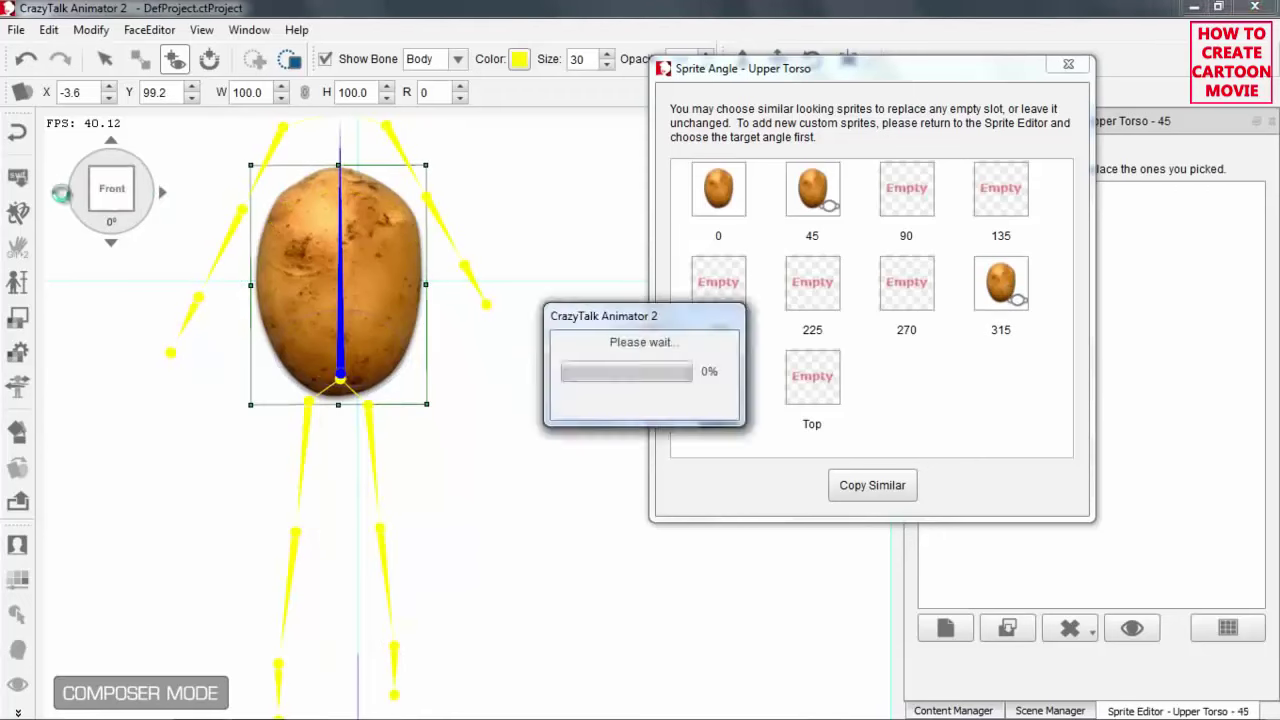
pyautogui.click(62, 197)
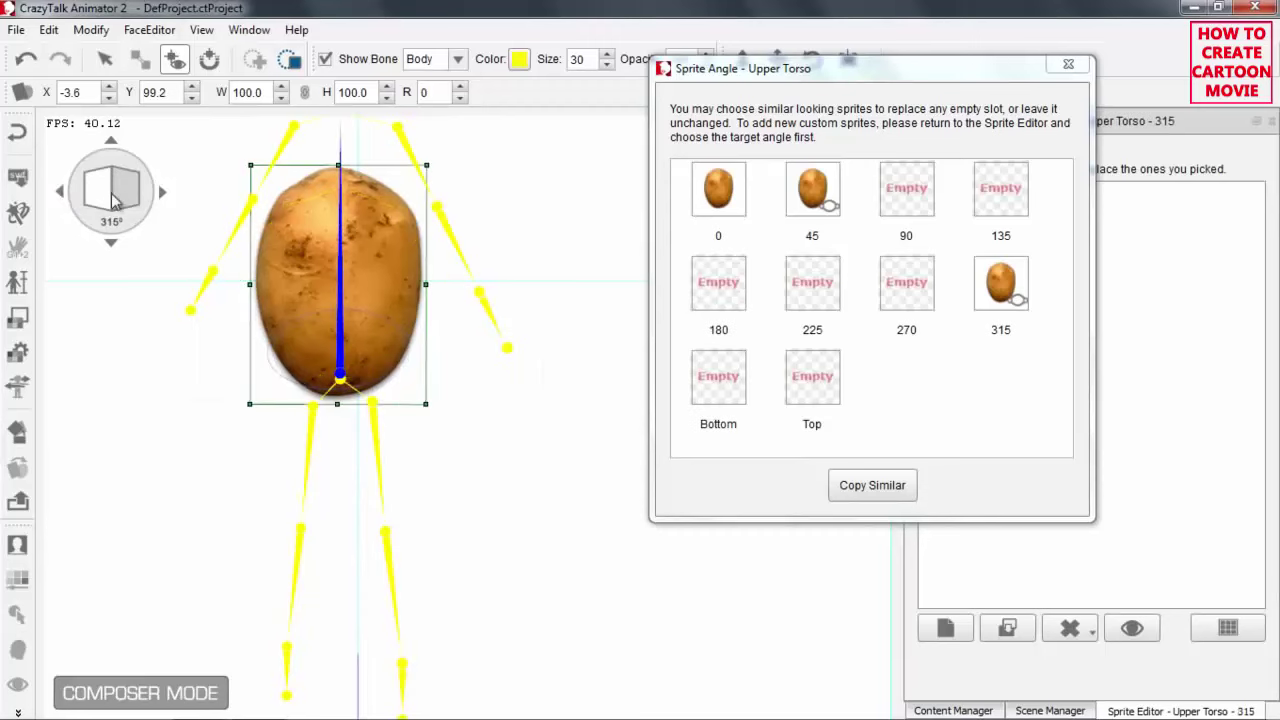
pyautogui.click(160, 194)
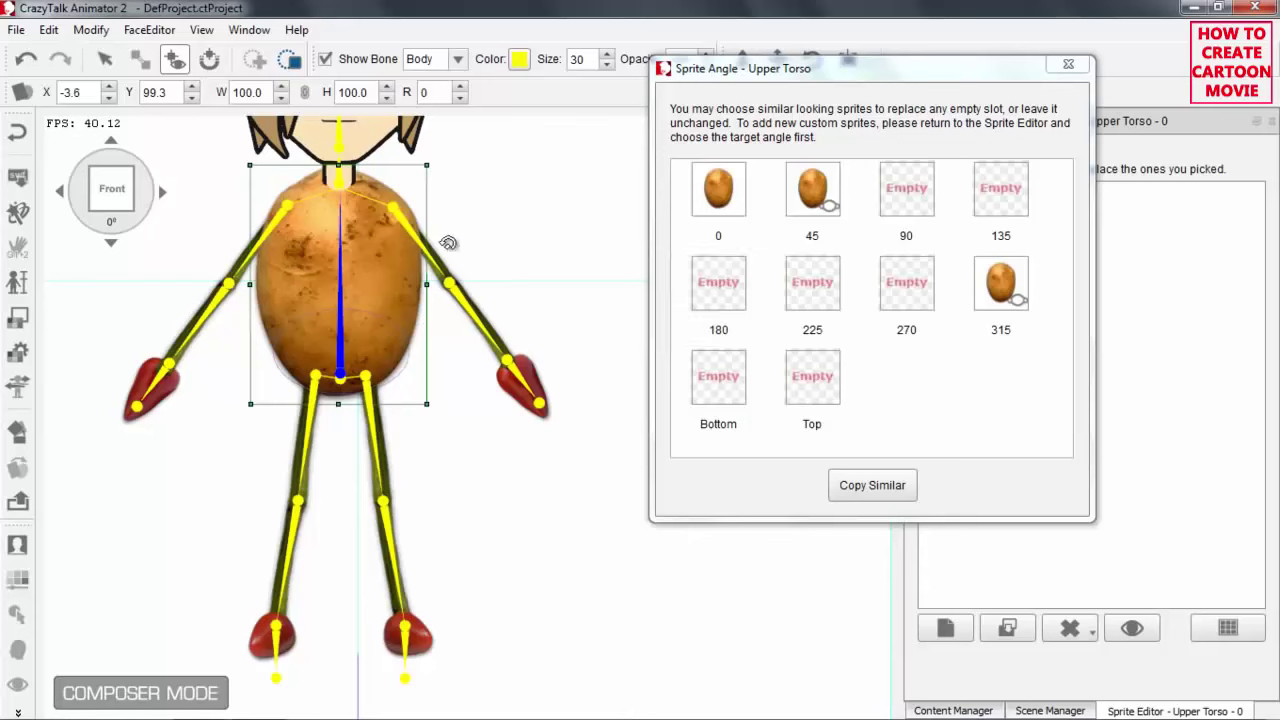
# Copy the right arm's 0° sprite to its empty 45 and 315 angle slots
pyautogui.click(244, 255)
pyautogui.click(256, 244)
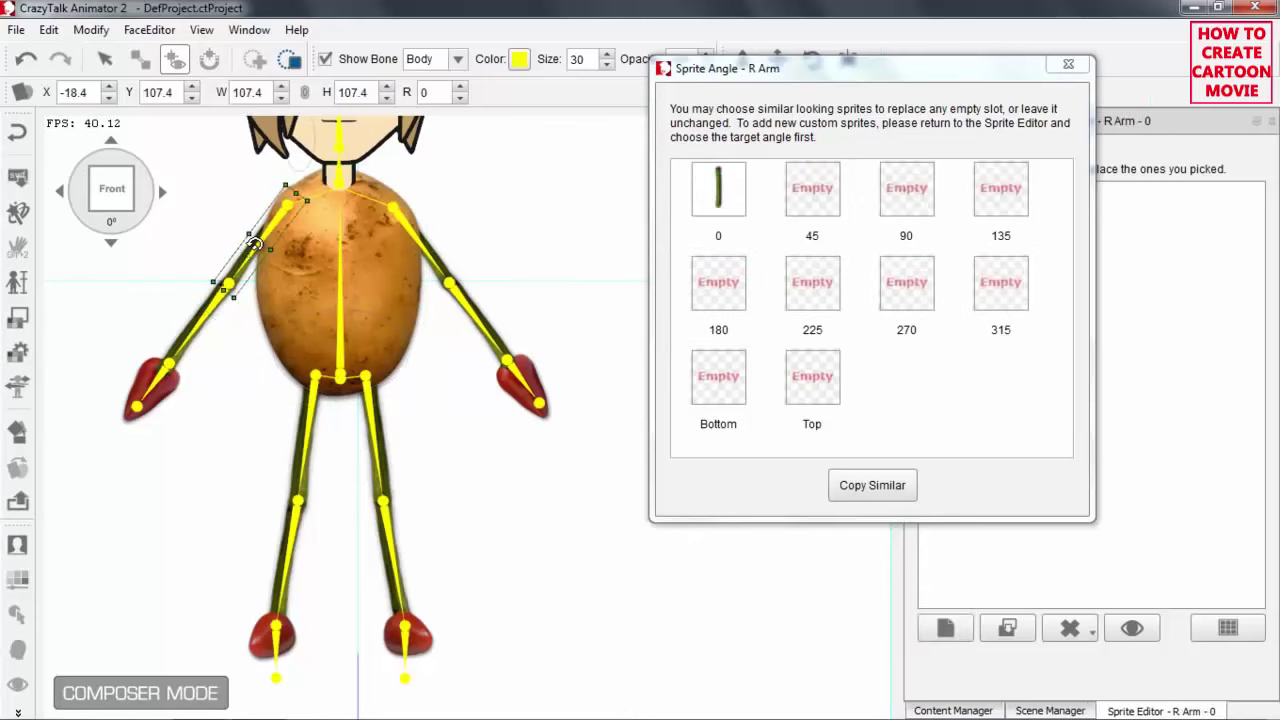
pyautogui.click(780, 248)
pyautogui.click(741, 195)
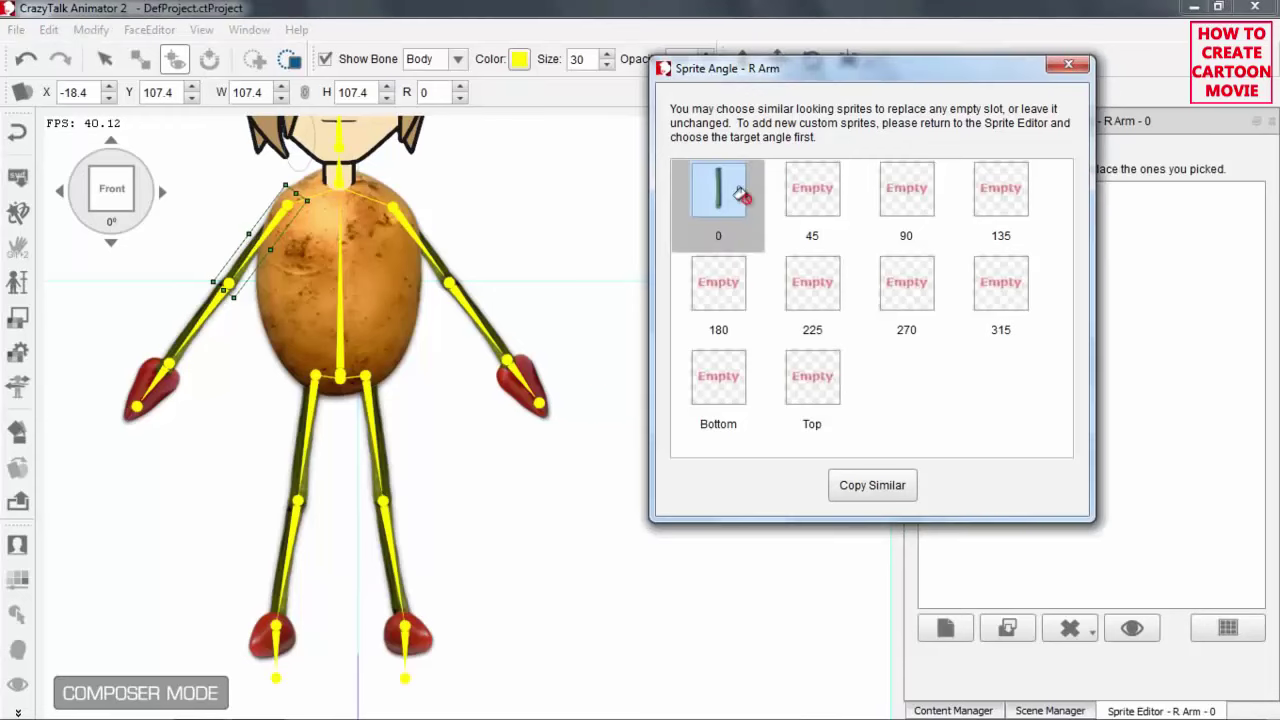
pyautogui.moveTo(741, 195); pyautogui.dragTo(812, 192)
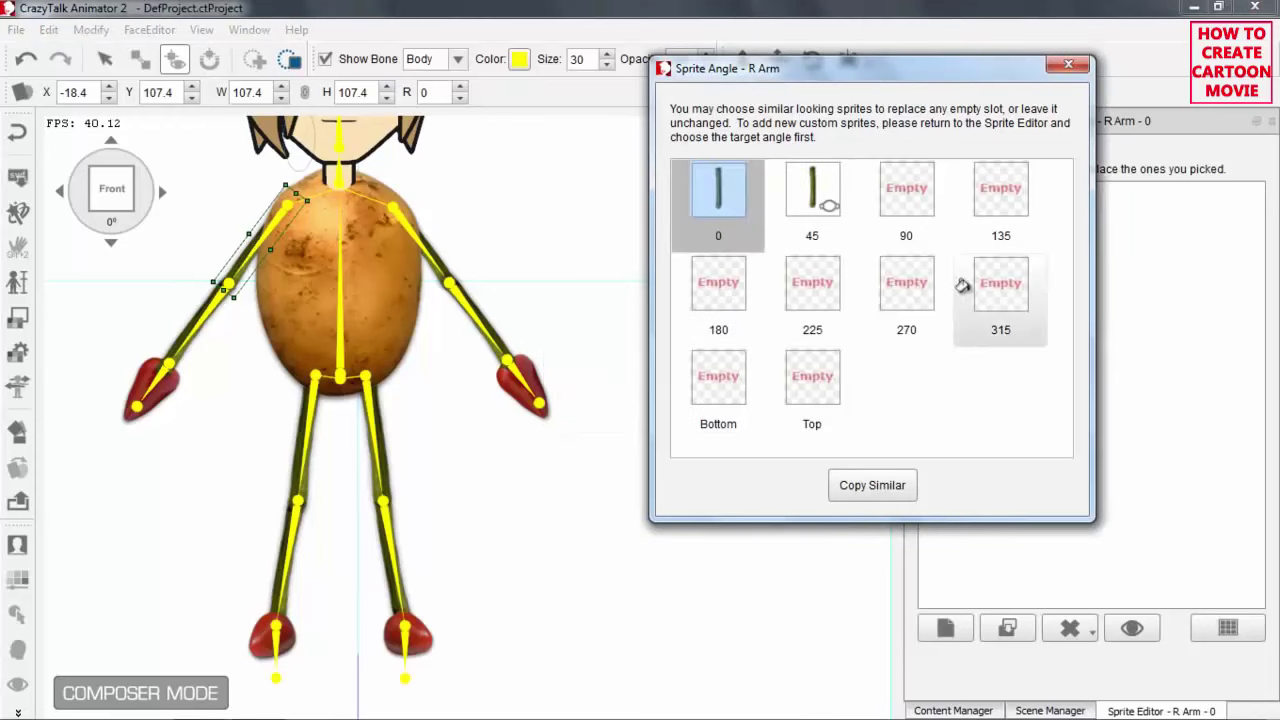
pyautogui.moveTo(962, 286); pyautogui.dragTo(1020, 295)
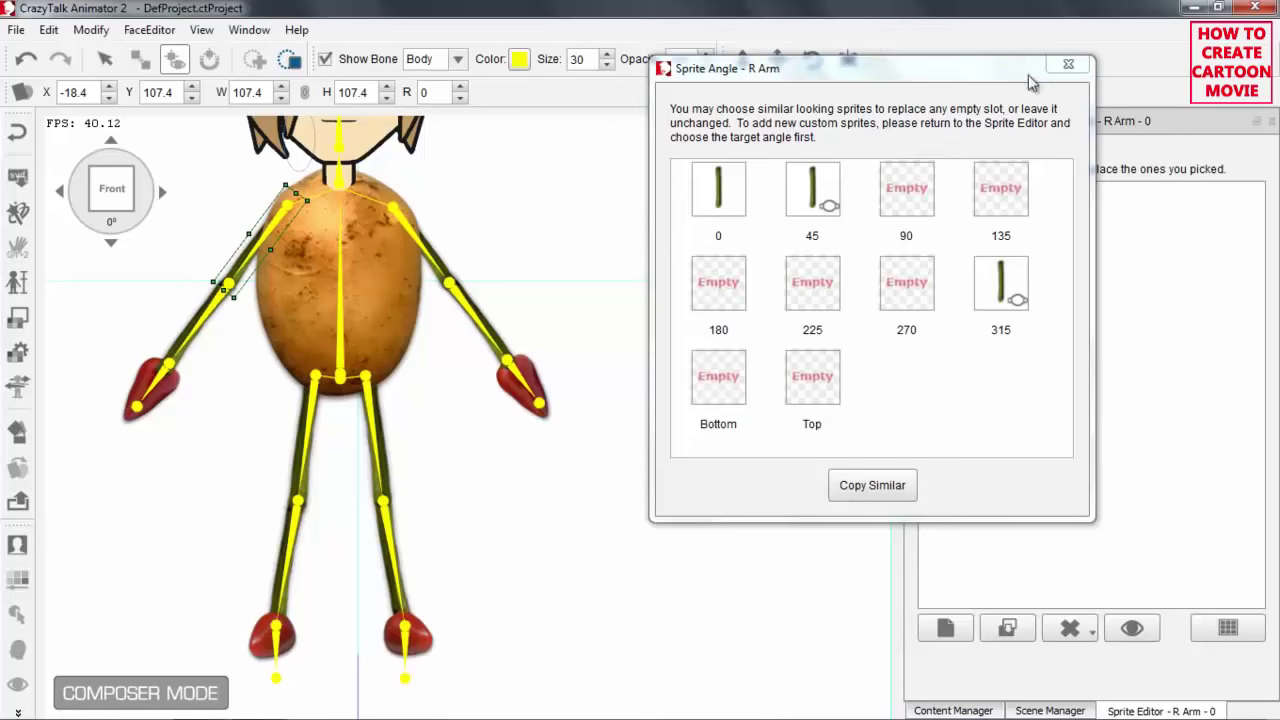
# Copy the right forearm's 0° sprite to its empty 45 and 315 angle slots
pyautogui.click(212, 308)
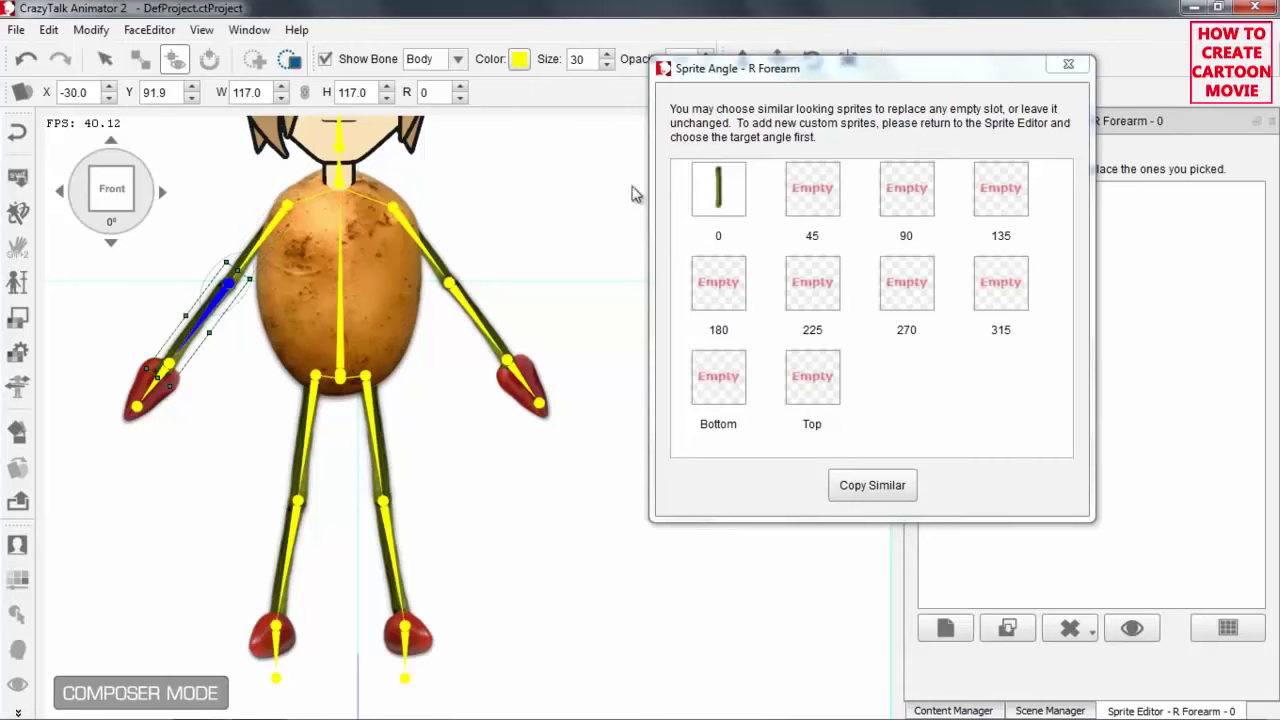
pyautogui.click(813, 188)
pyautogui.click(872, 485)
pyautogui.click(718, 195)
pyautogui.click(1016, 288)
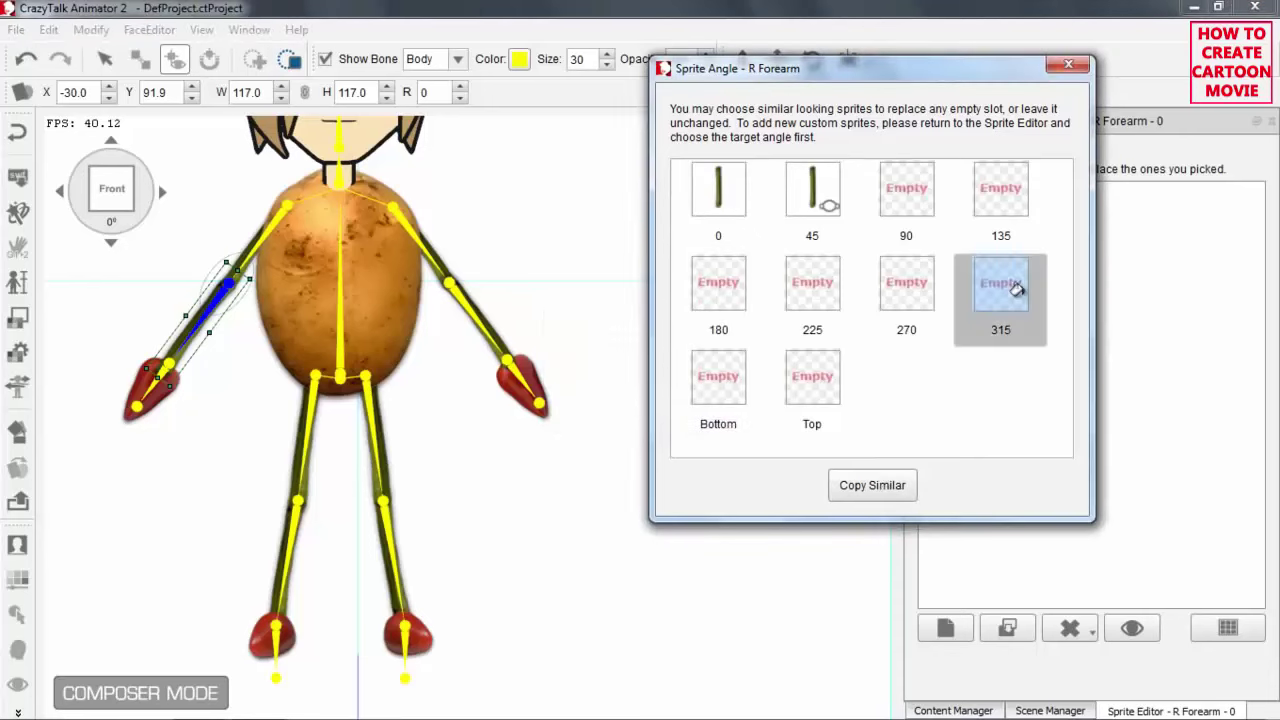
pyautogui.click(872, 485)
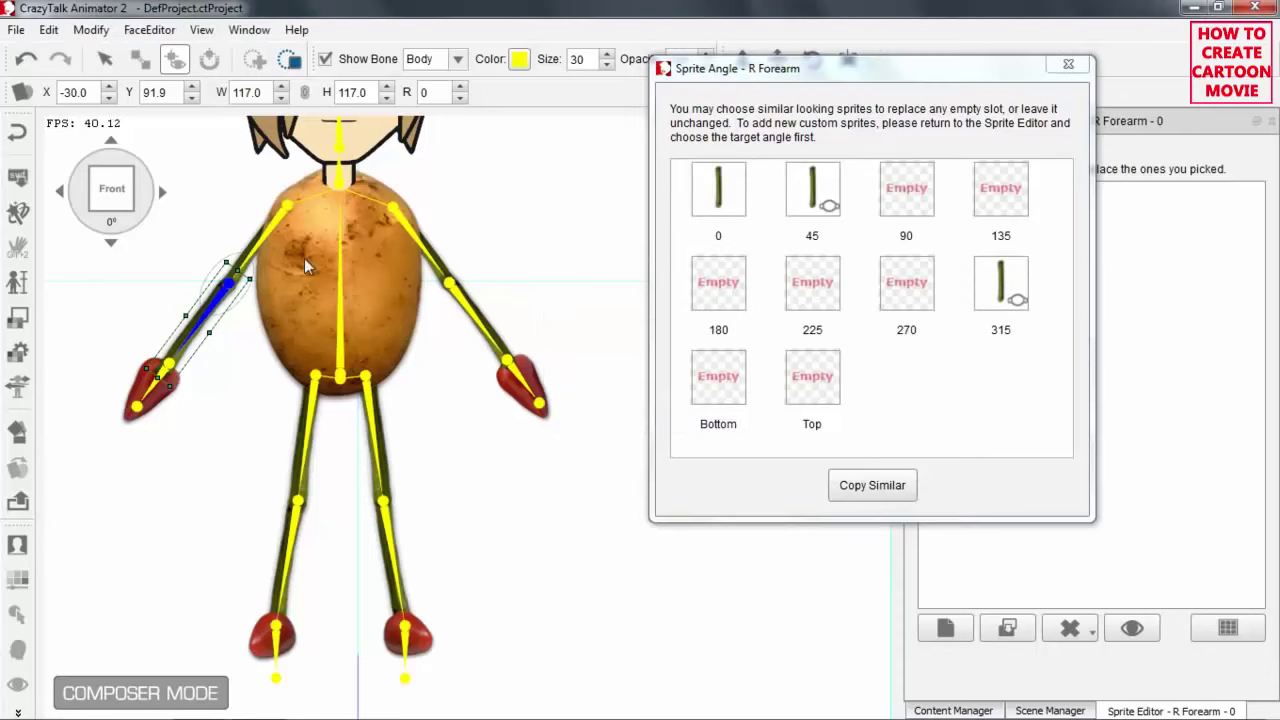
# Copy the right hand's 0° pepper sprite to the 45 and 315 slots and close the Sprite Angle settings
pyautogui.moveTo(150, 386); pyautogui.dragTo(151, 387)
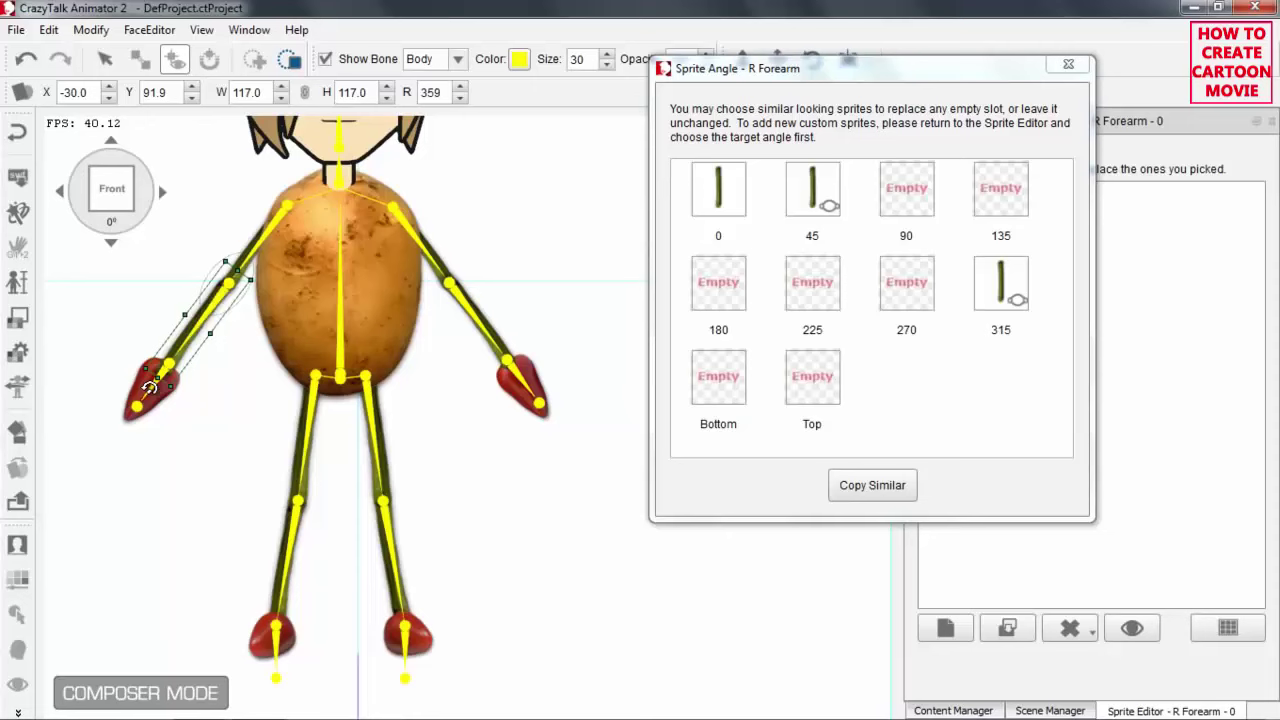
pyautogui.click(150, 387)
pyautogui.click(872, 487)
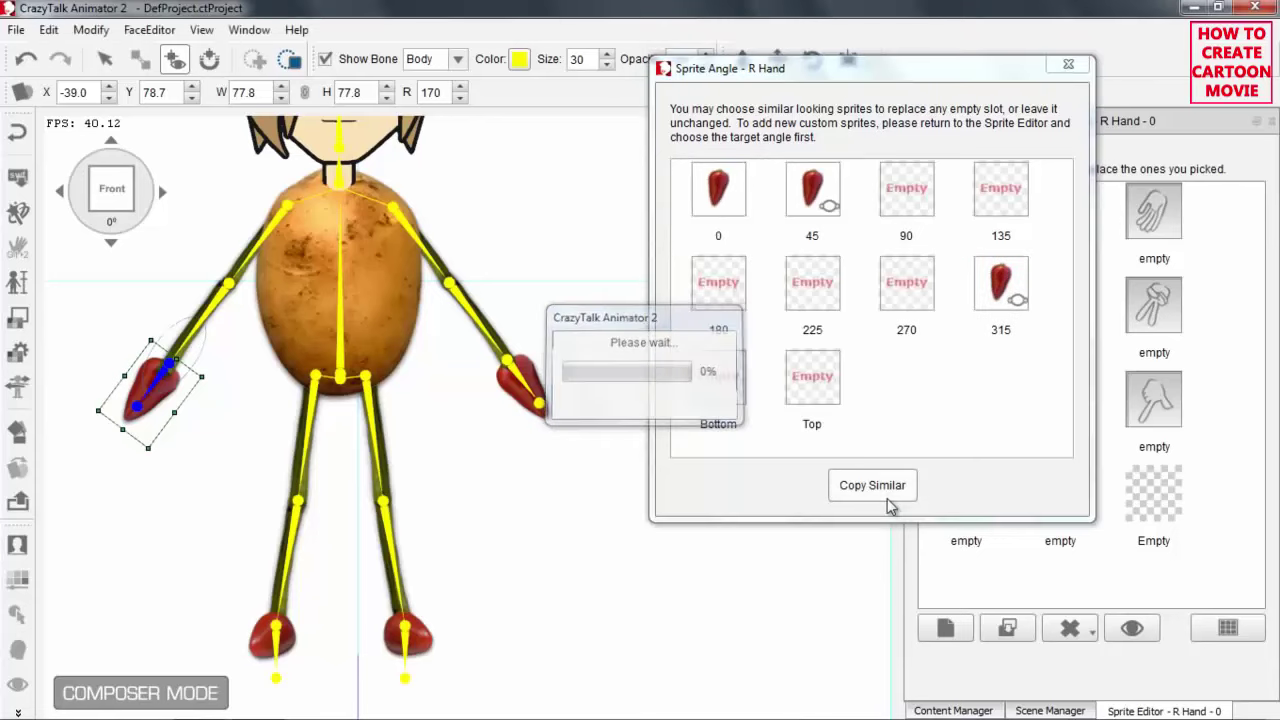
pyautogui.click(1067, 68)
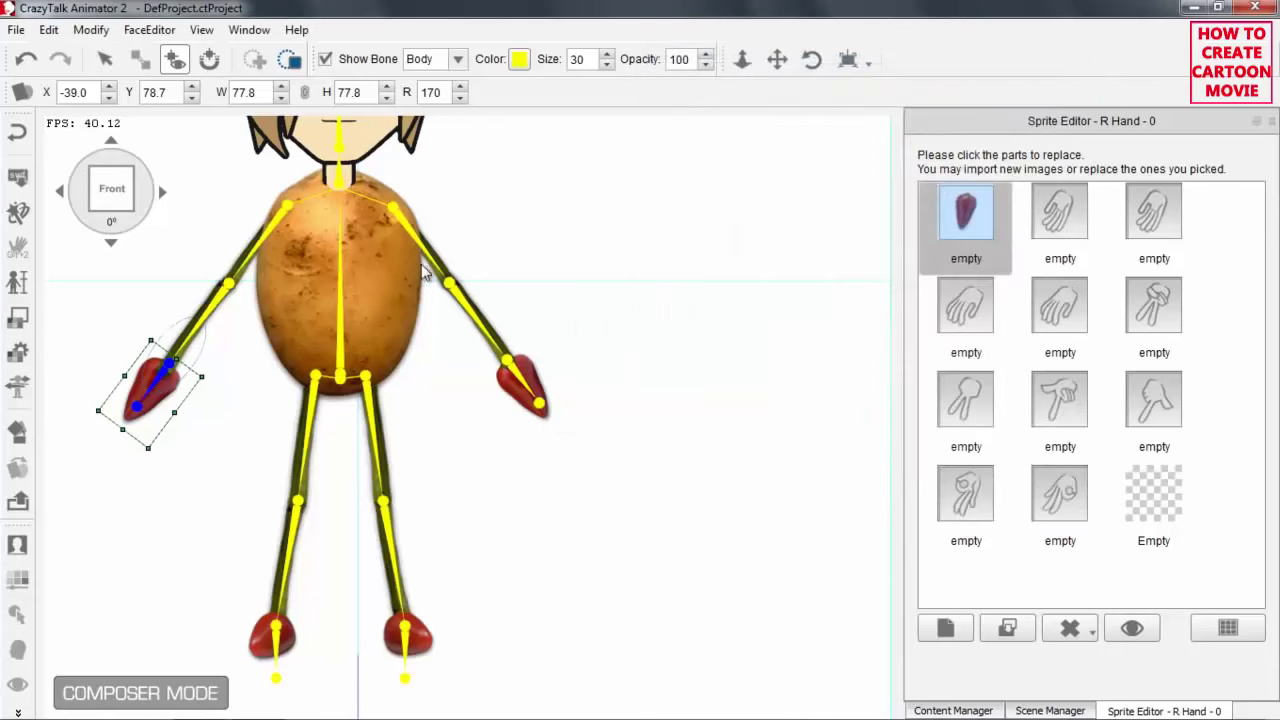
# Open the Sprite Angle settings for the left arm and copy its 0° sprite to the 45 and 315 slots
pyautogui.click(432, 255)
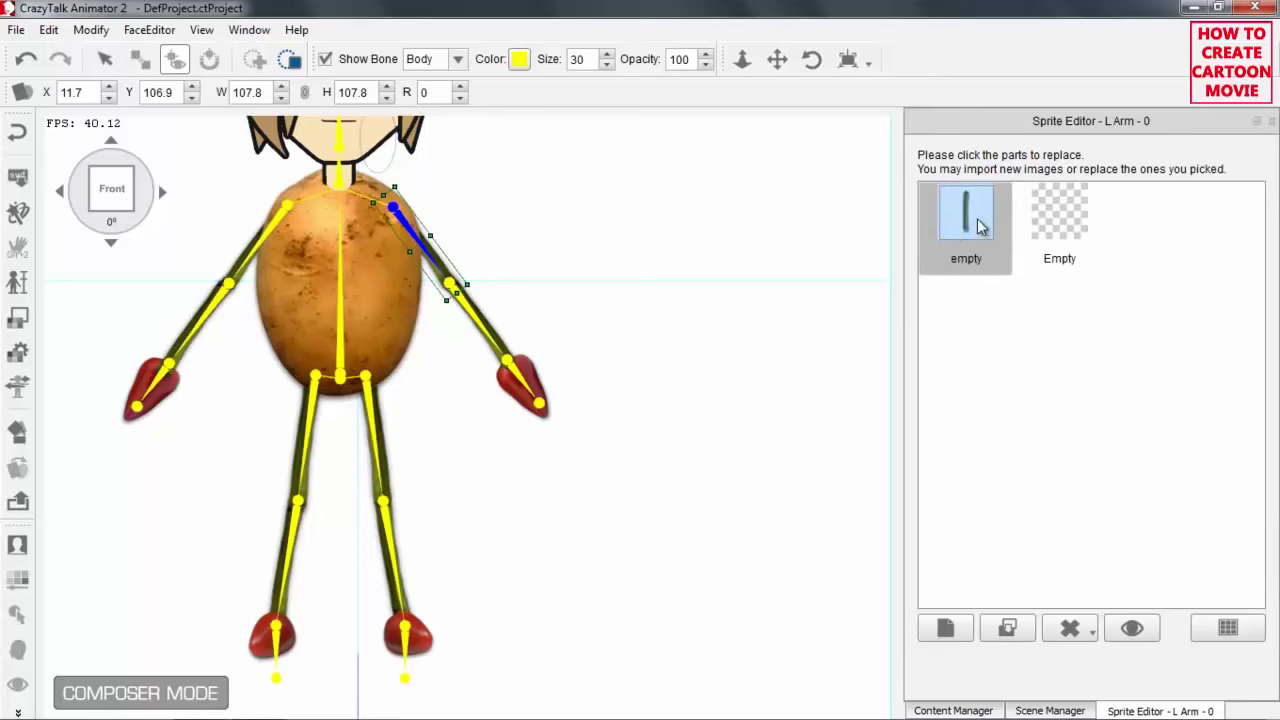
pyautogui.click(1236, 630)
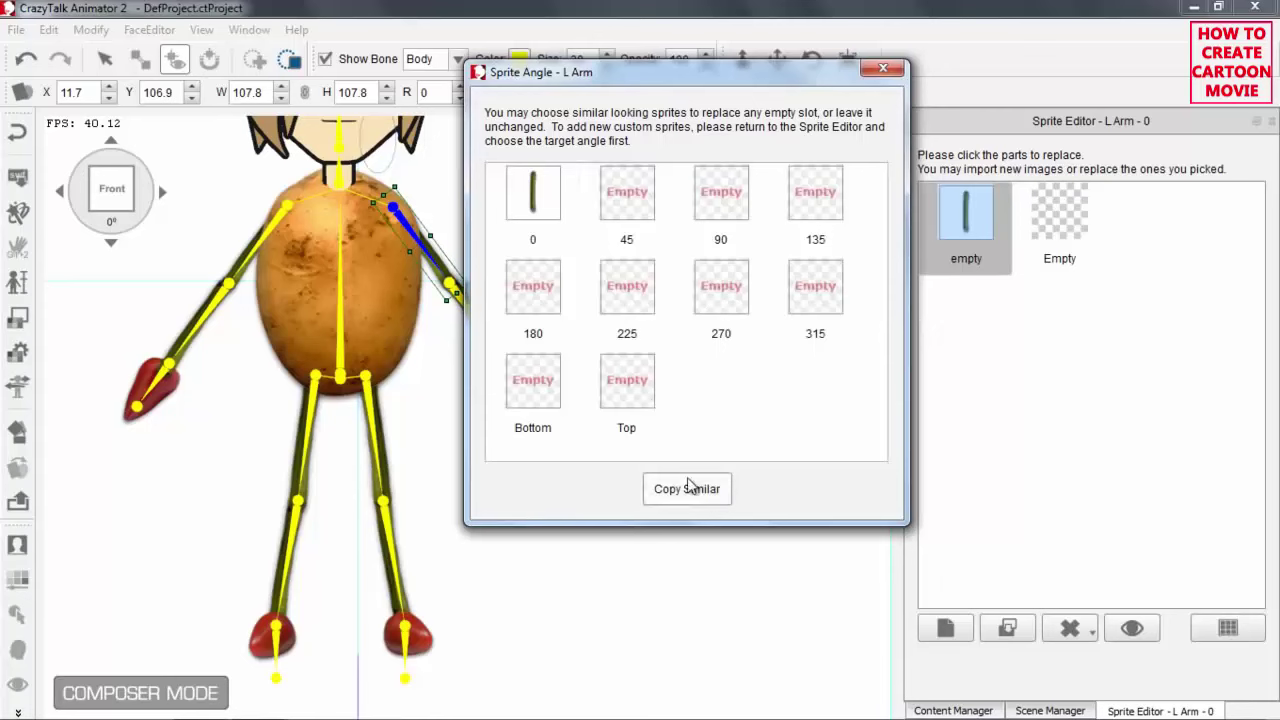
pyautogui.moveTo(545, 188); pyautogui.dragTo(630, 195)
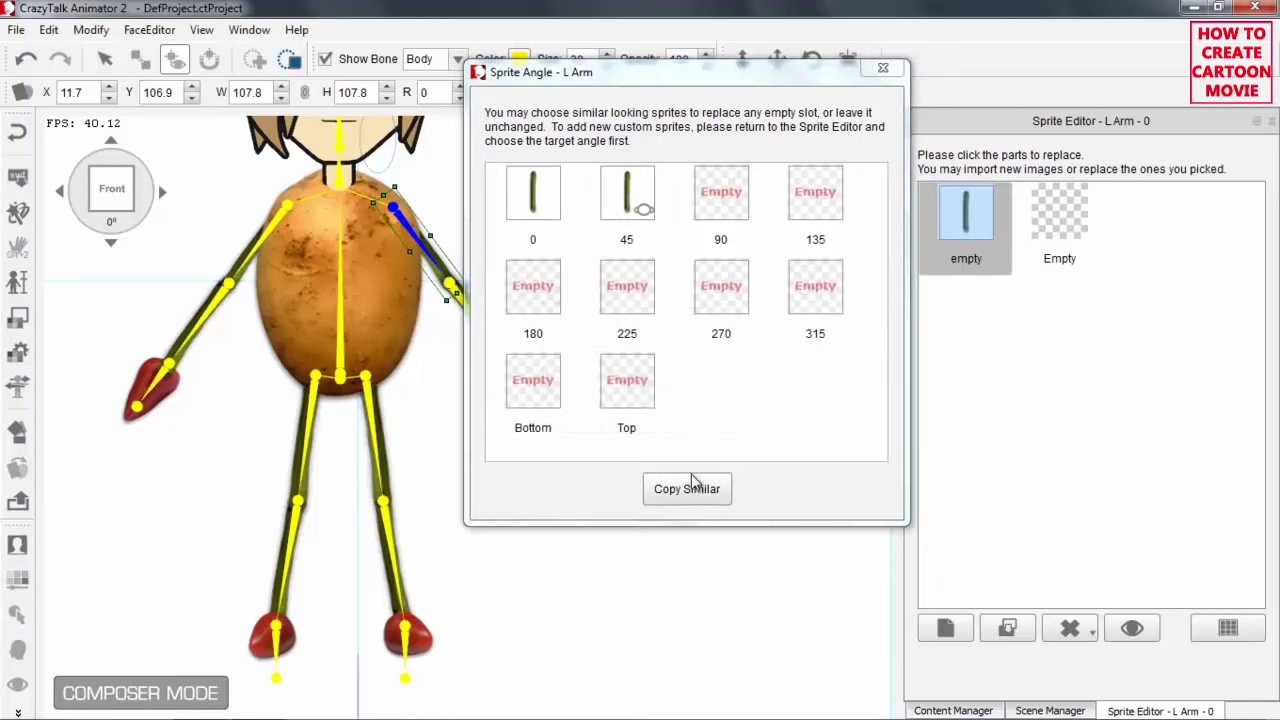
pyautogui.moveTo(530, 190); pyautogui.dragTo(815, 288)
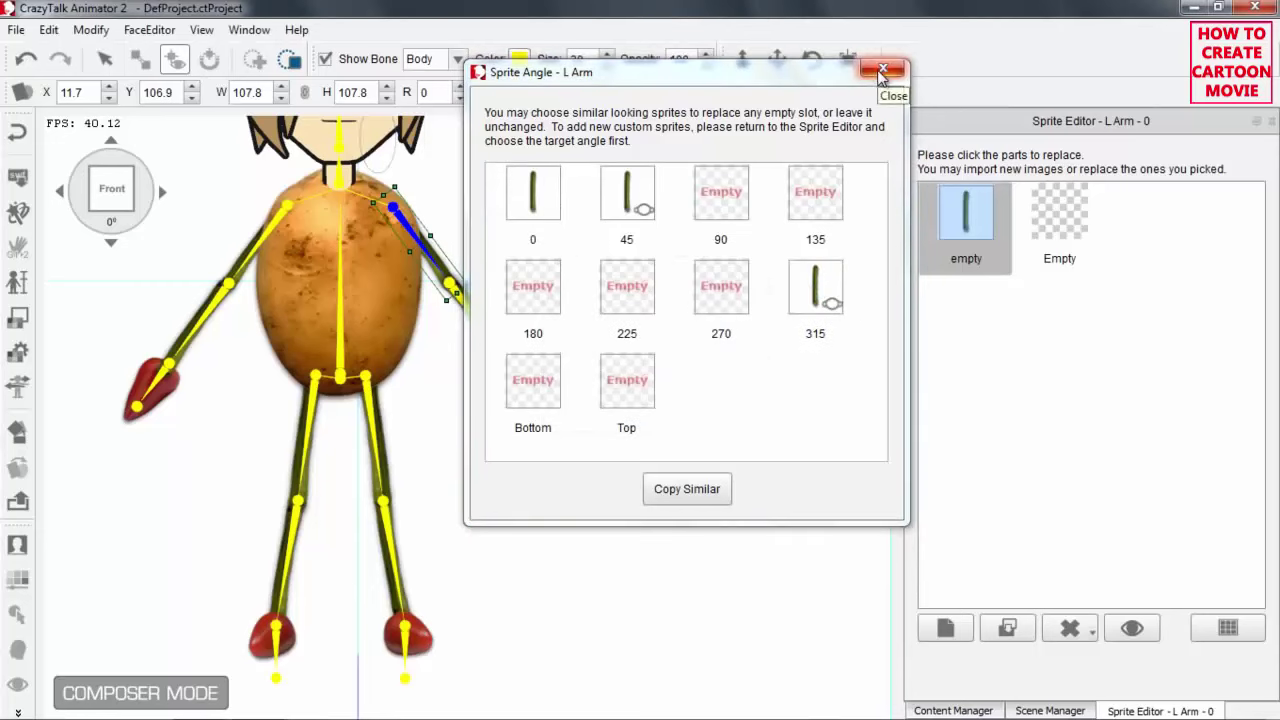
# Copy the left thigh's 0° sprite to its empty 45 and 315 angle slots
pyautogui.click(370, 418)
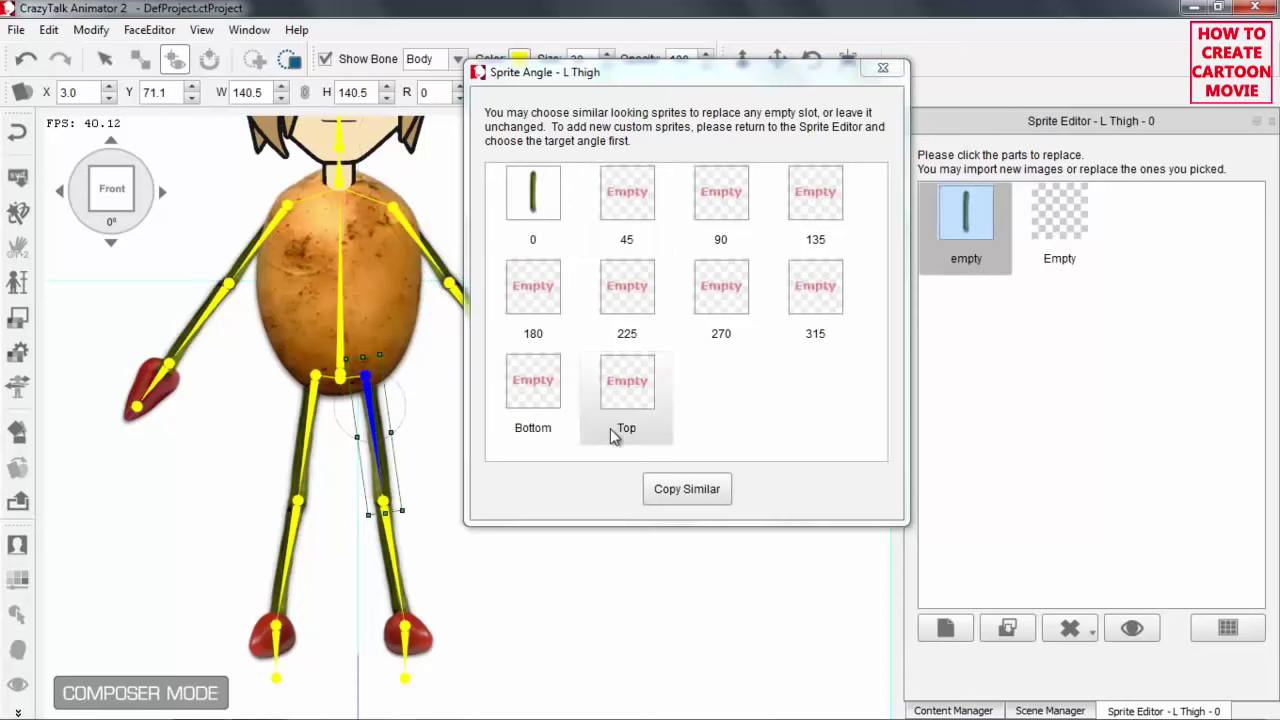
pyautogui.moveTo(533, 192); pyautogui.dragTo(643, 208)
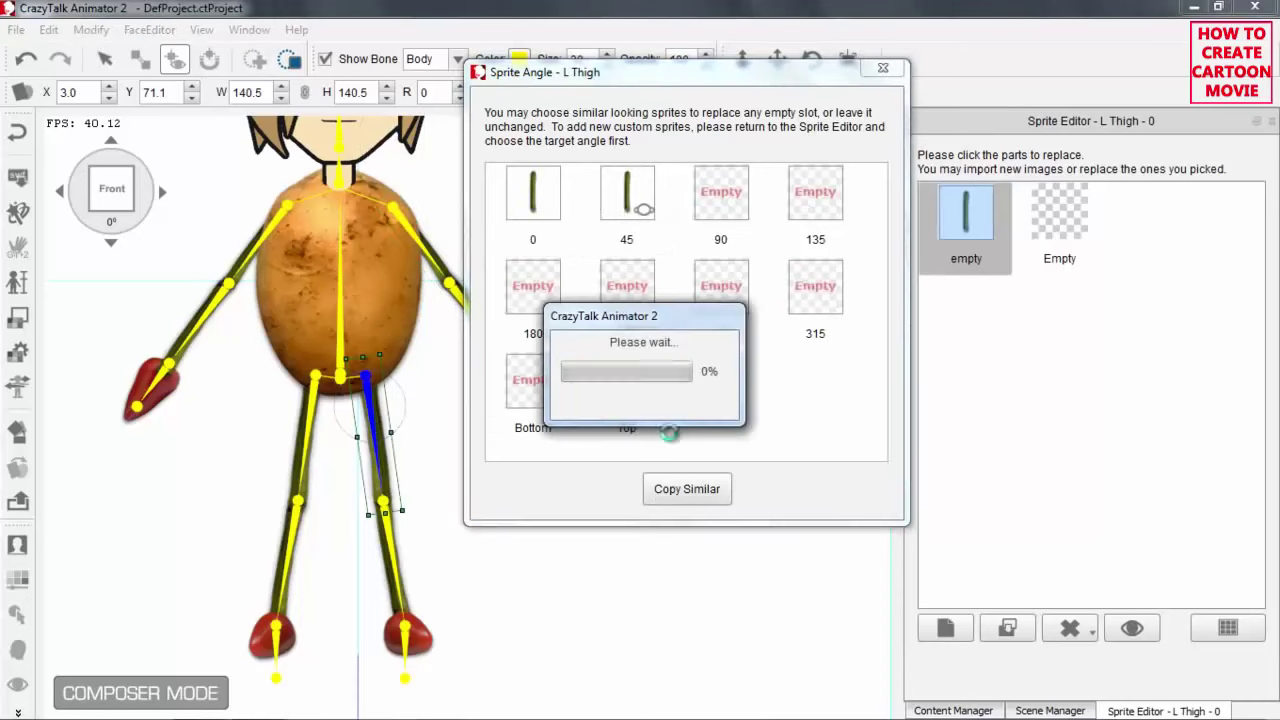
pyautogui.click(533, 192)
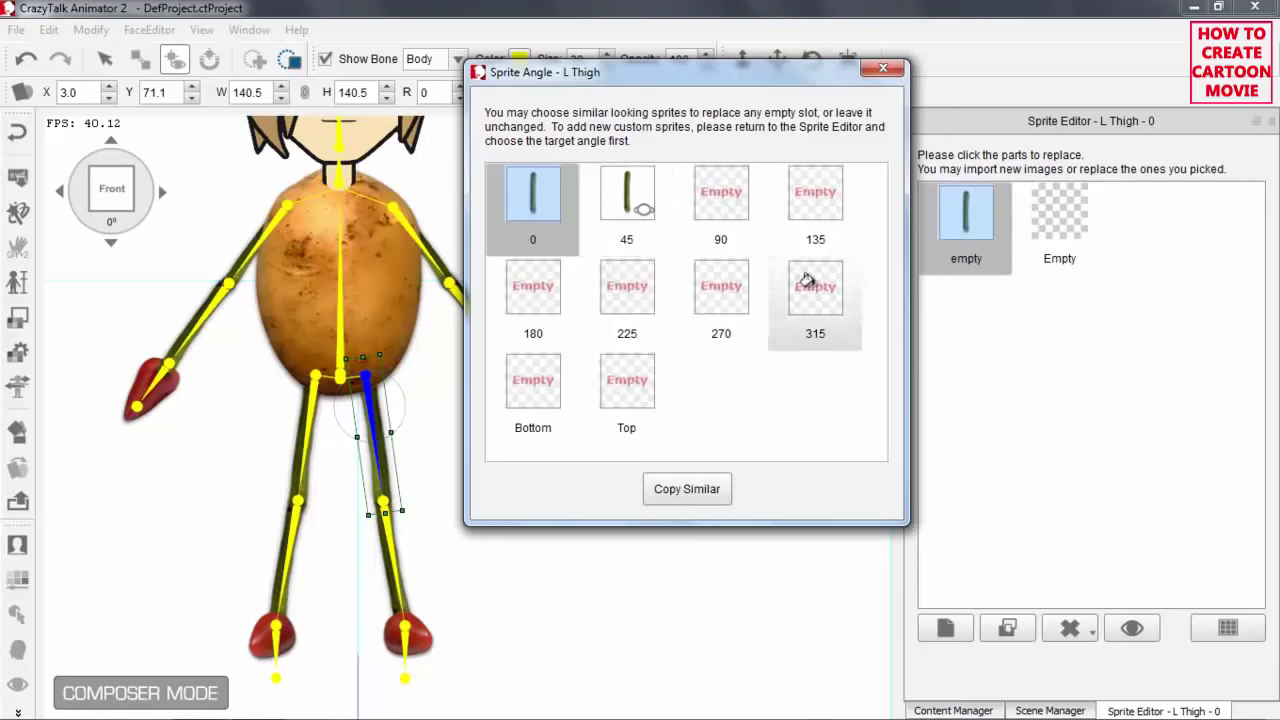
pyautogui.moveTo(806, 281); pyautogui.dragTo(810, 285)
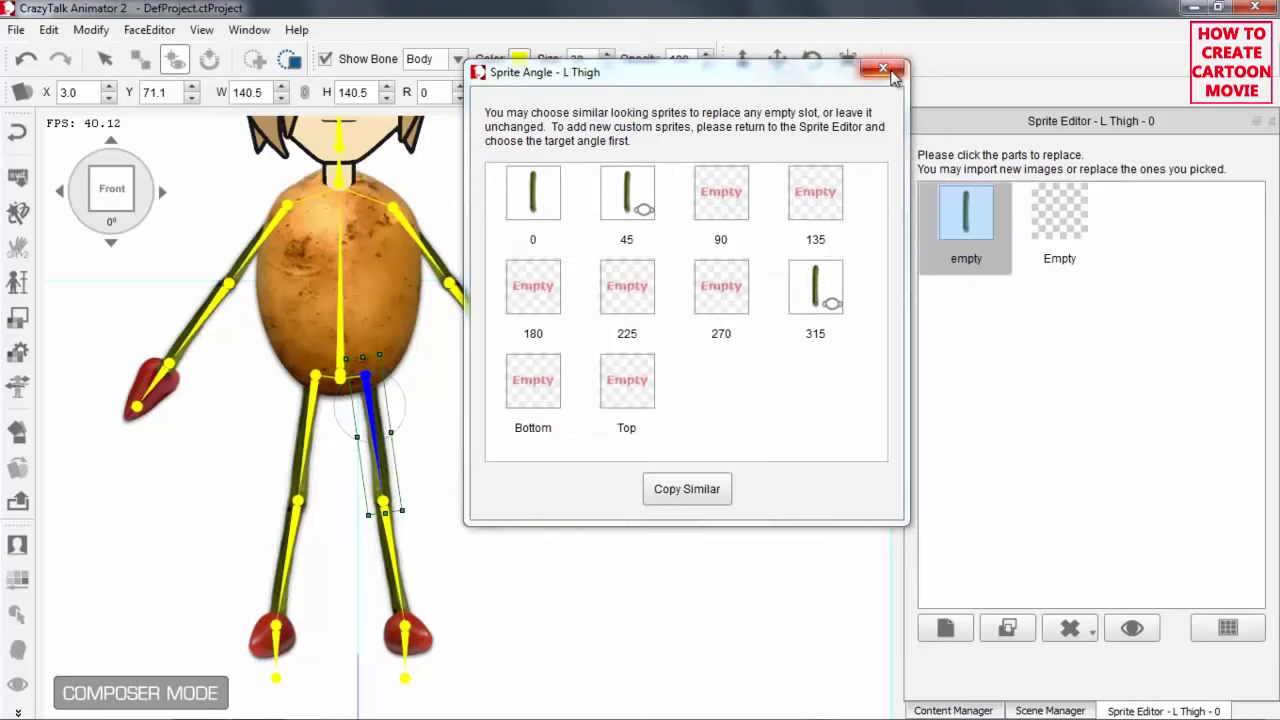
# Copy the left shank's 0° sprite to its empty 45 and 315 angle slots
pyautogui.click(386, 535)
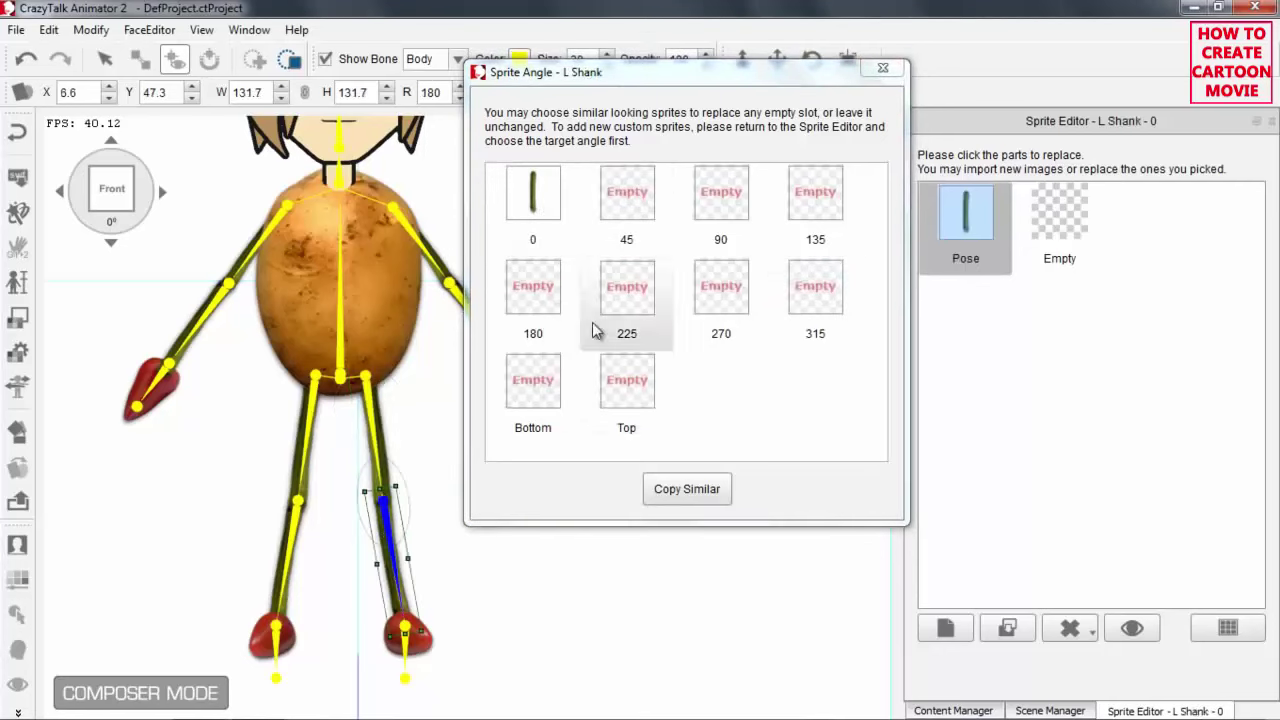
pyautogui.click(680, 490)
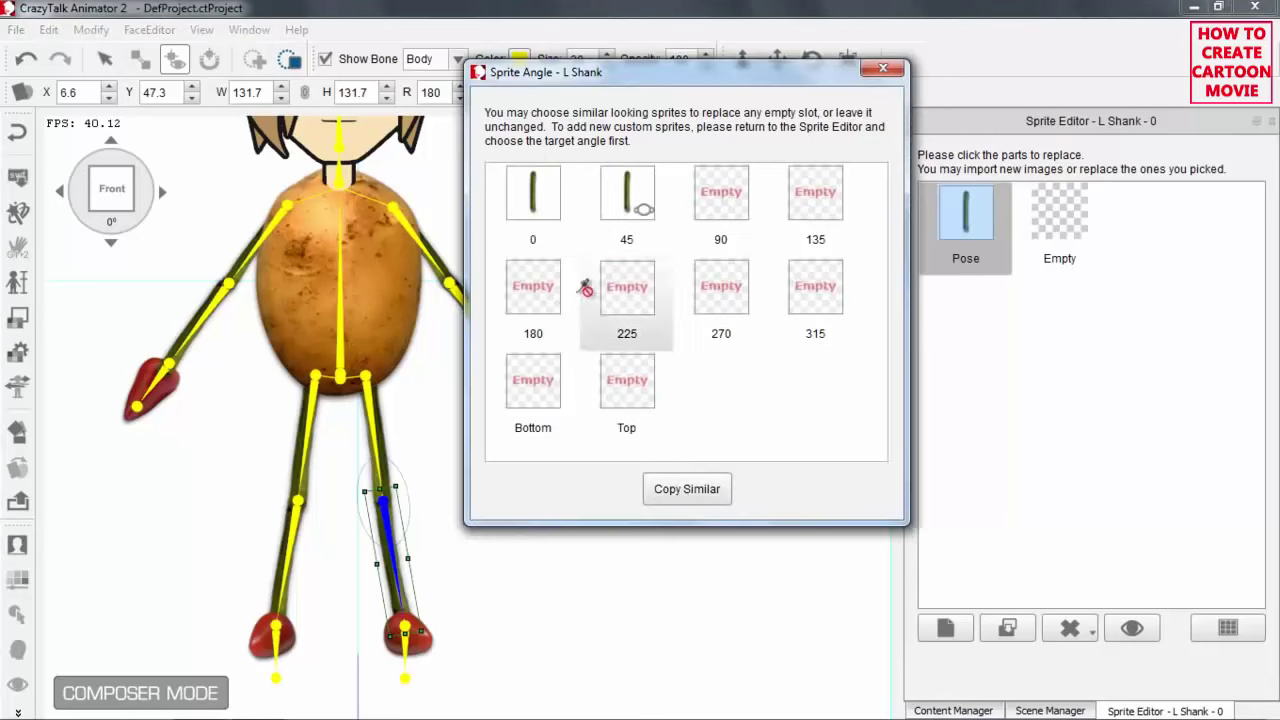
pyautogui.click(812, 290)
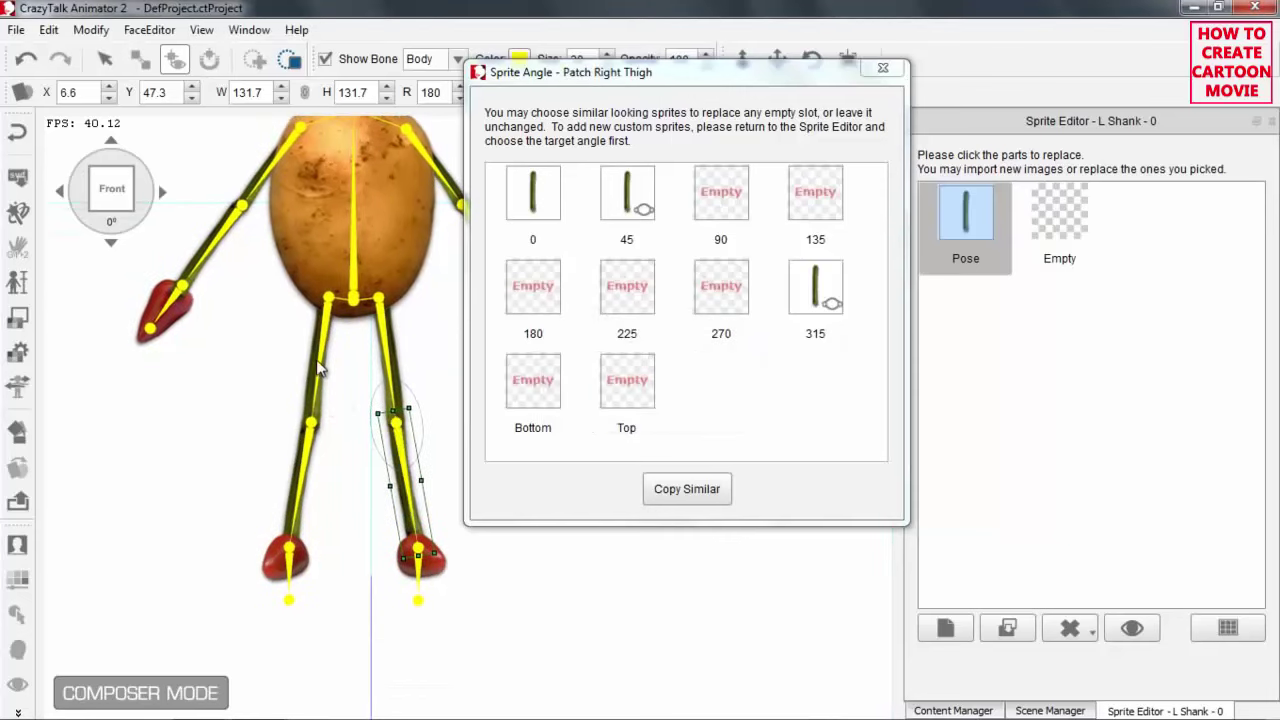
# Copy the right thigh's 0° sprite to its empty 45 and 315 angle slots
pyautogui.click(319, 350)
pyautogui.click(319, 376)
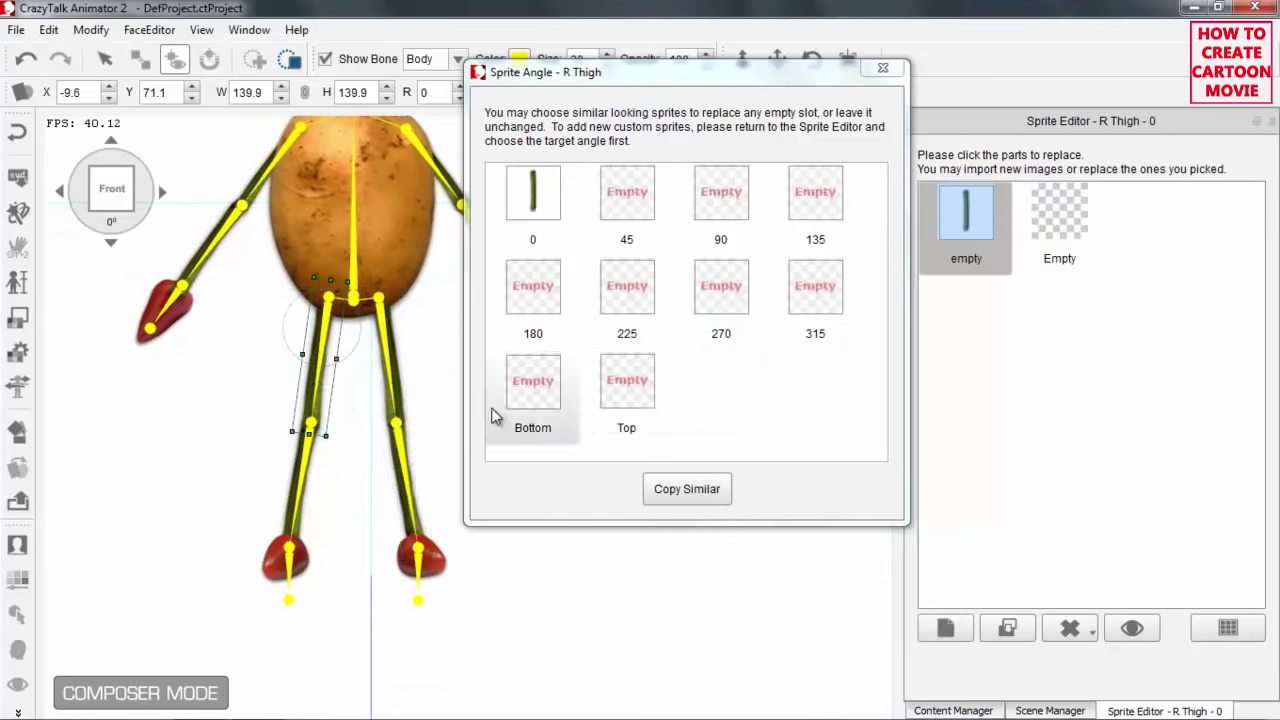
pyautogui.click(680, 488)
pyautogui.moveTo(543, 196); pyautogui.dragTo(630, 195)
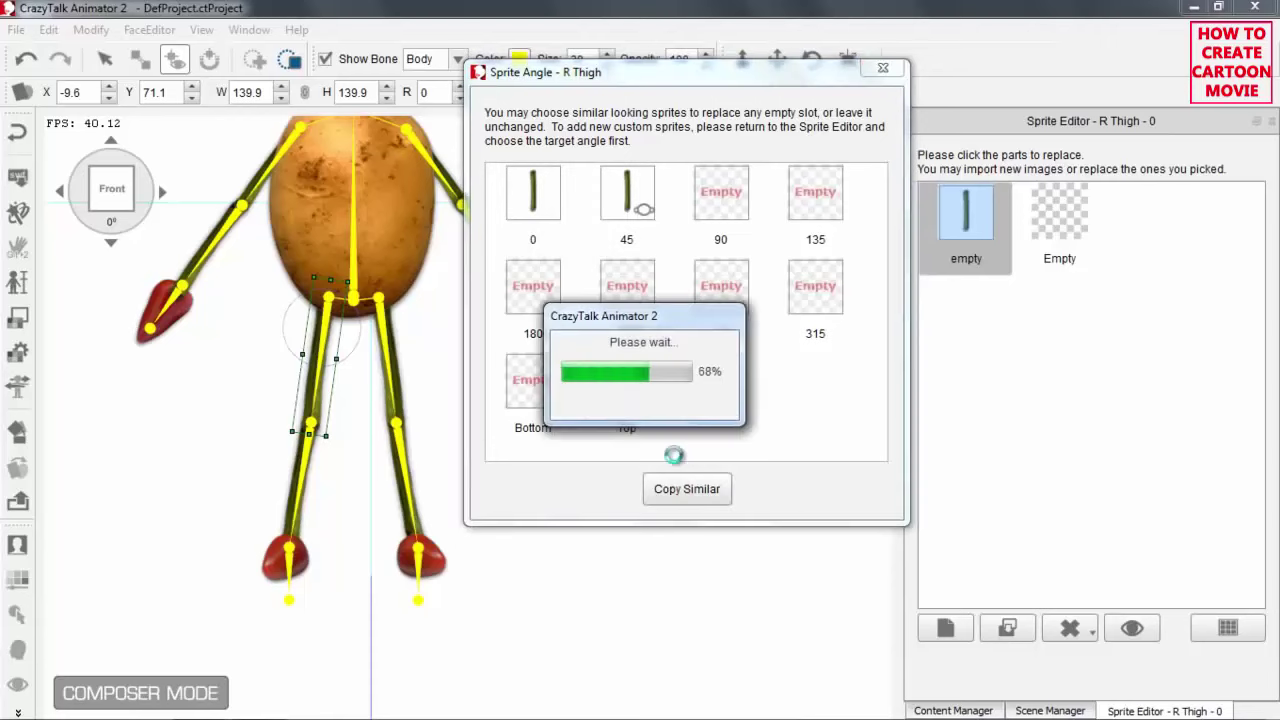
pyautogui.moveTo(533, 190); pyautogui.dragTo(810, 292)
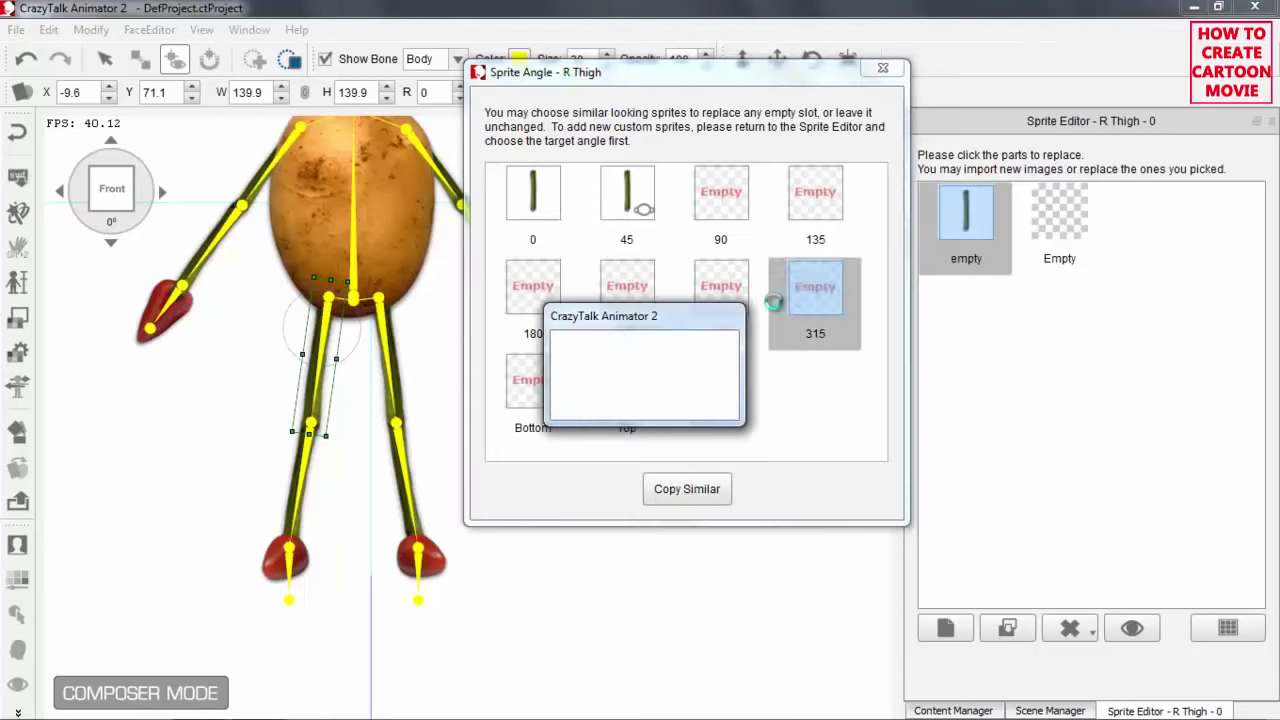
# Copy the right shank's 0° sprite to its empty 45 and 315 angle slots
pyautogui.click(305, 465)
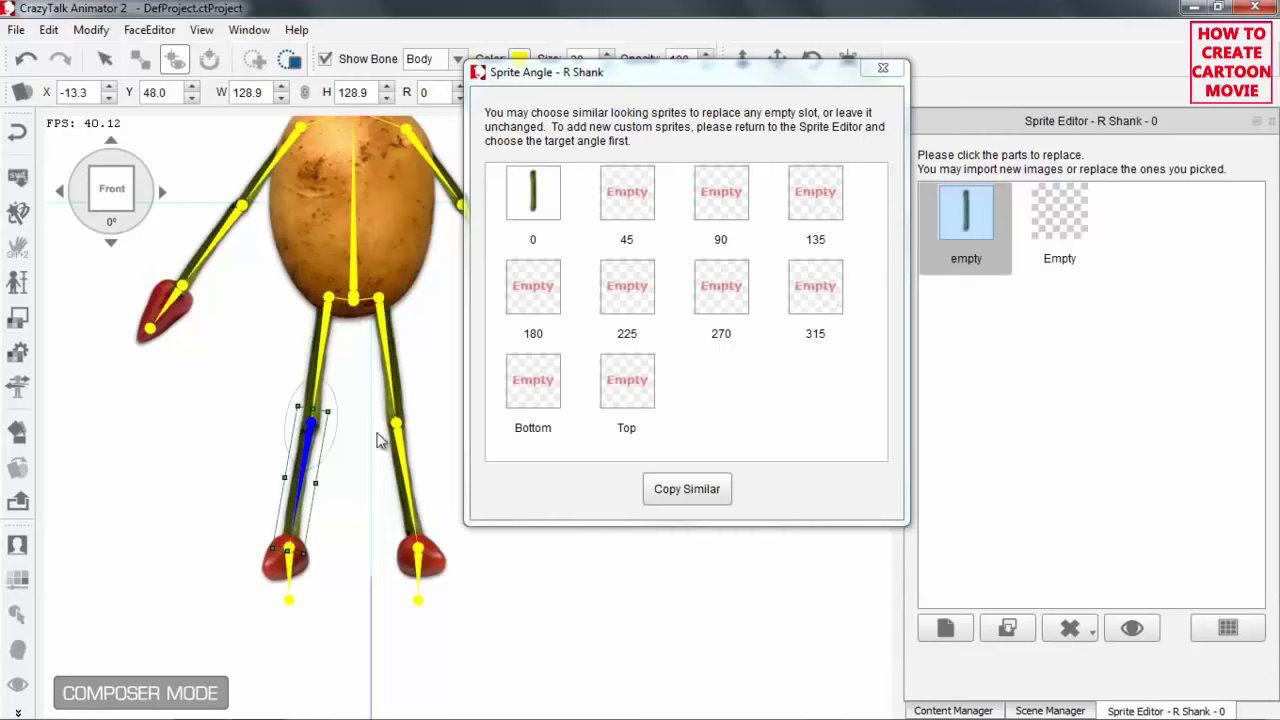
pyautogui.click(680, 489)
pyautogui.moveTo(533, 192); pyautogui.dragTo(815, 290)
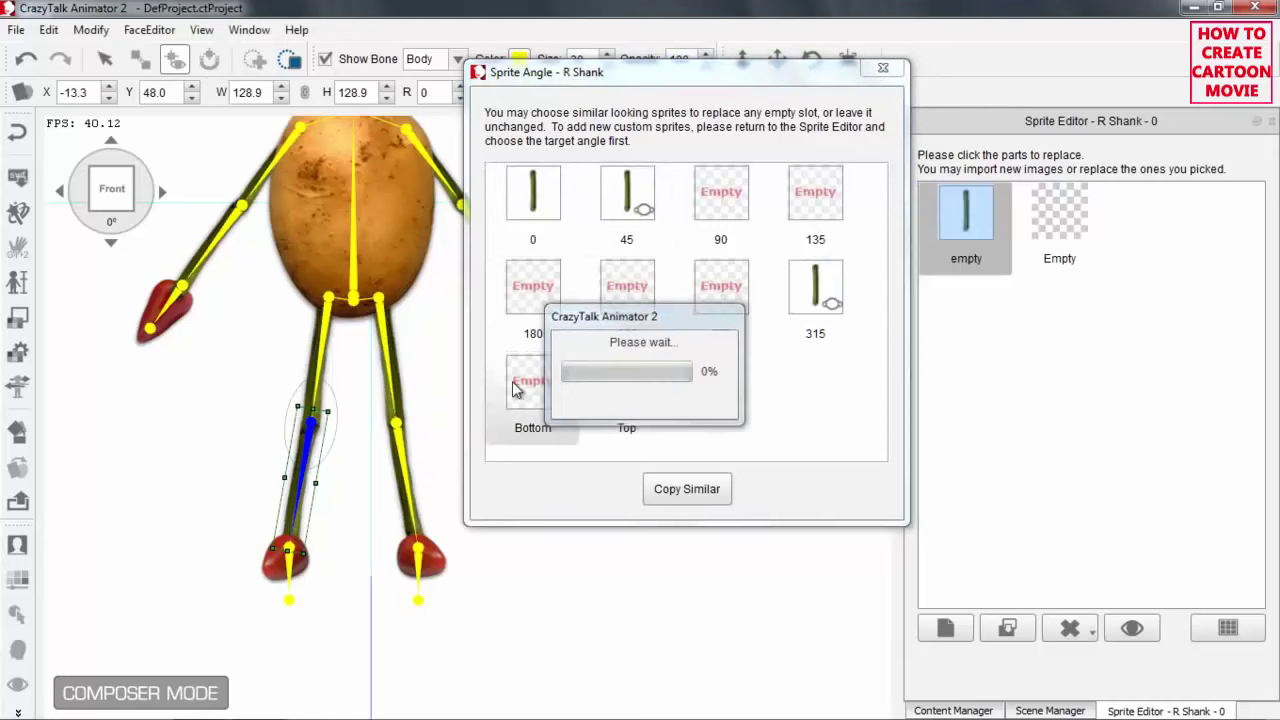
# Copy the right foot's 0° sprite to its empty 45 and 315 angle slots
pyautogui.click(288, 567)
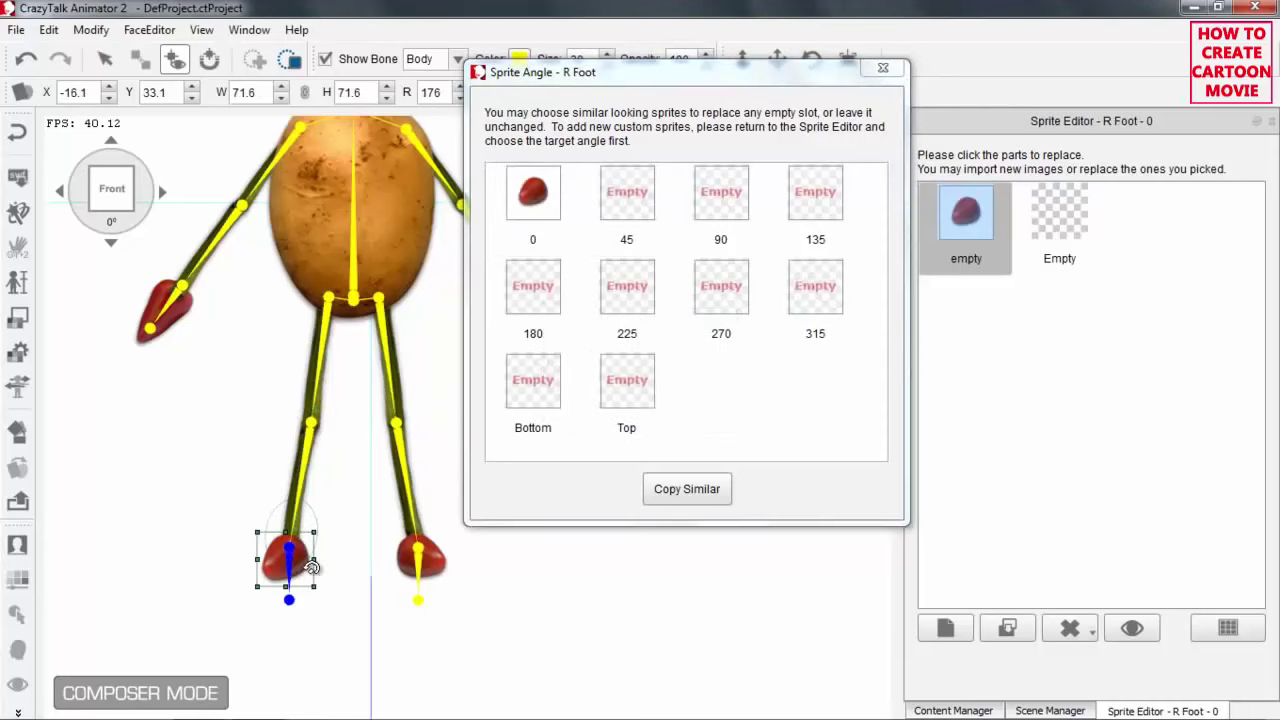
pyautogui.click(717, 499)
pyautogui.moveTo(533, 195); pyautogui.dragTo(645, 182)
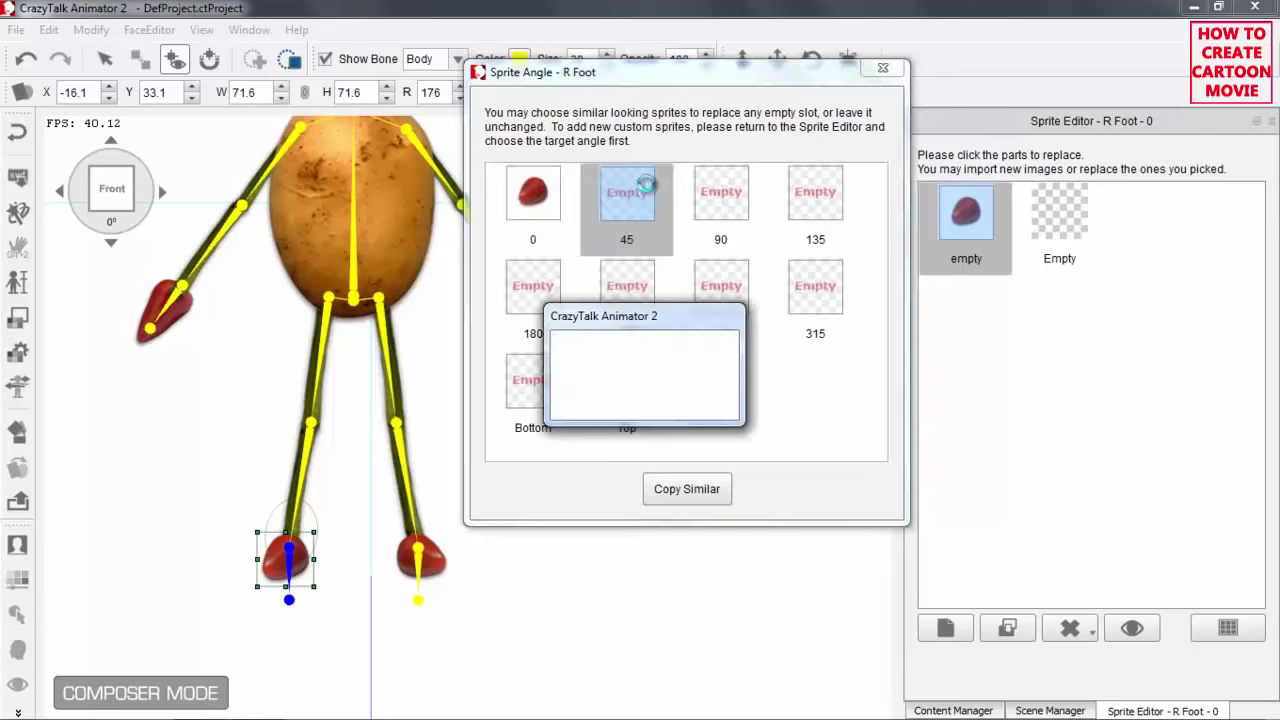
pyautogui.moveTo(540, 235); pyautogui.dragTo(814, 290)
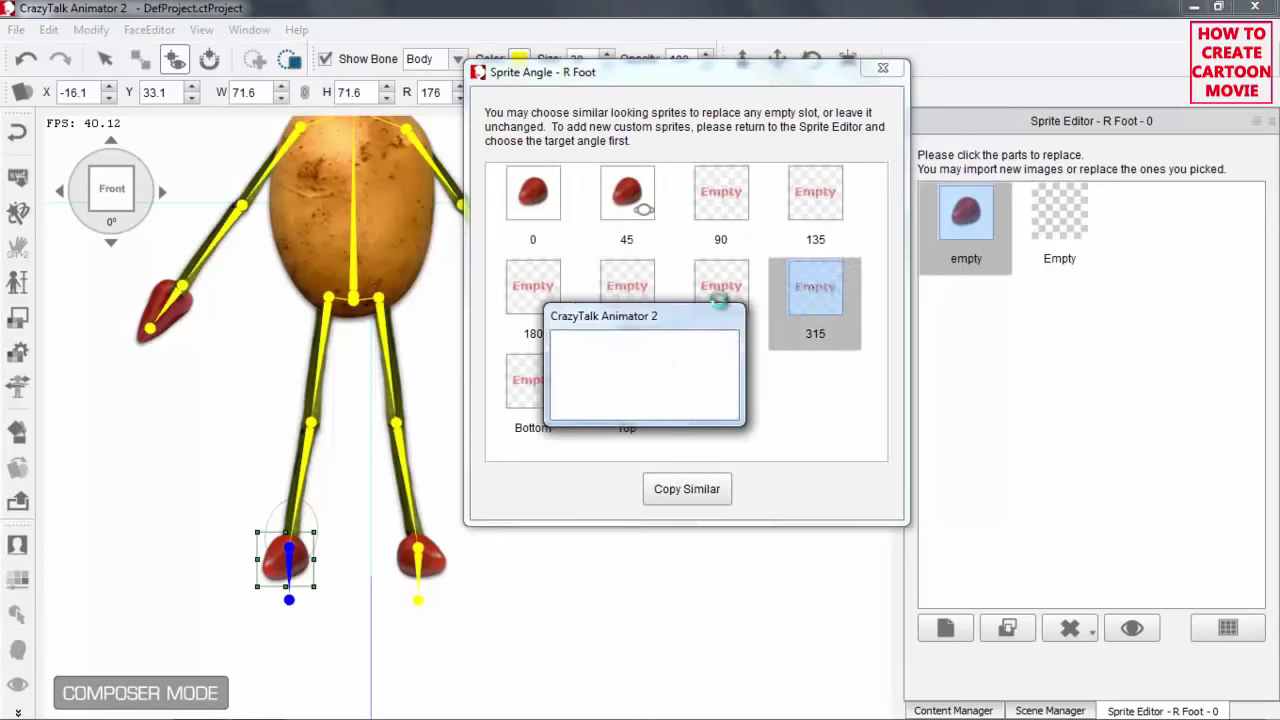
# Copy the left foot's 0° sprite to the 45 and 315 slots and close the Sprite Angle settings
pyautogui.click(420, 570)
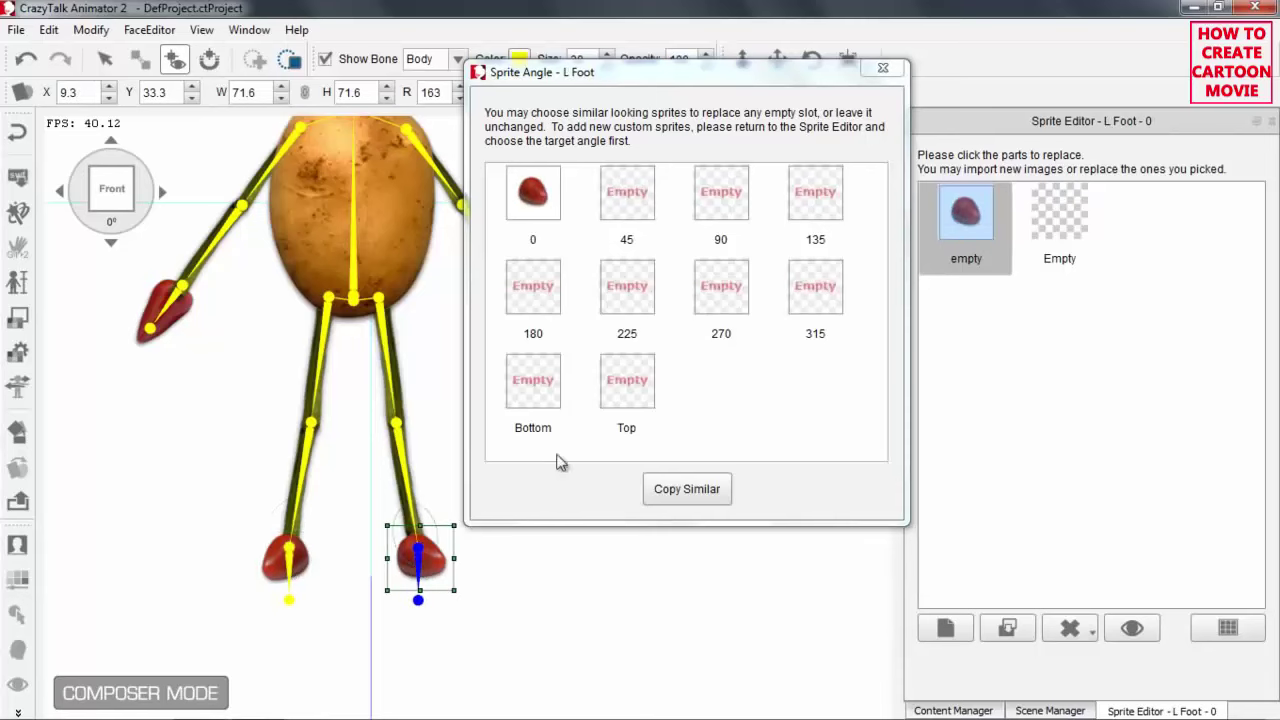
pyautogui.click(674, 491)
pyautogui.moveTo(549, 188); pyautogui.dragTo(620, 200)
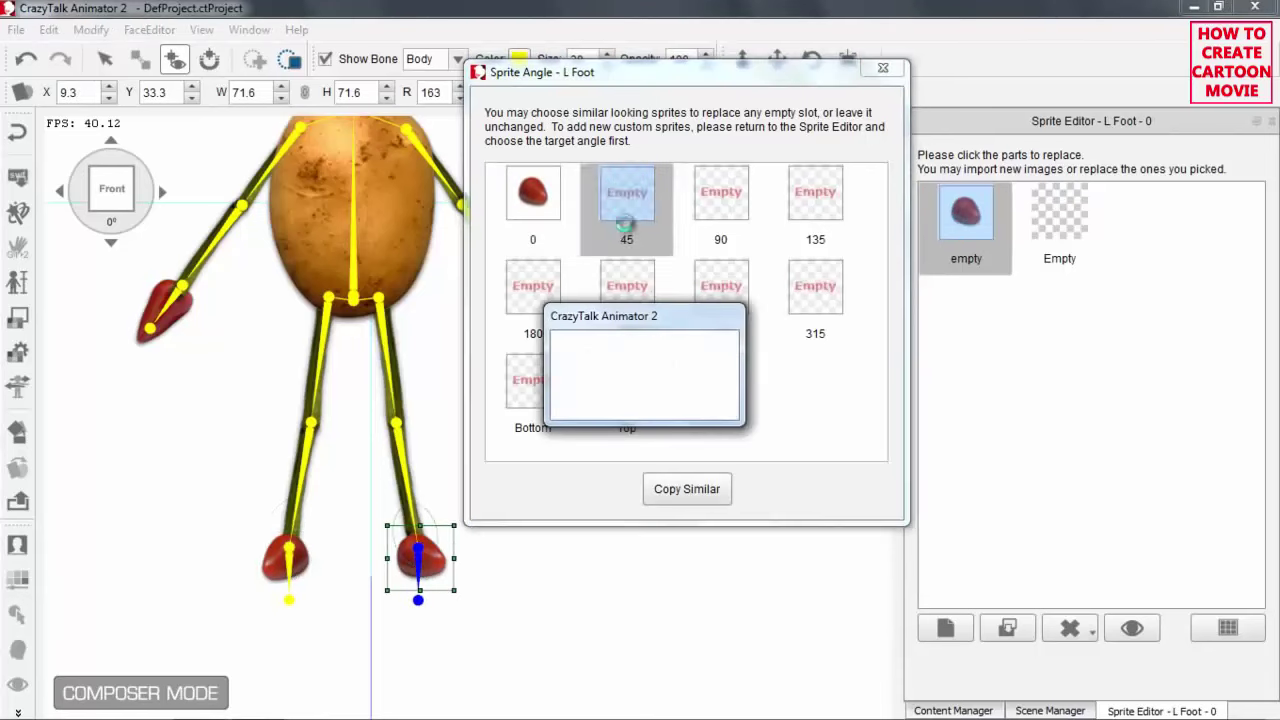
pyautogui.moveTo(530, 193); pyautogui.dragTo(815, 290)
pyautogui.click(883, 68)
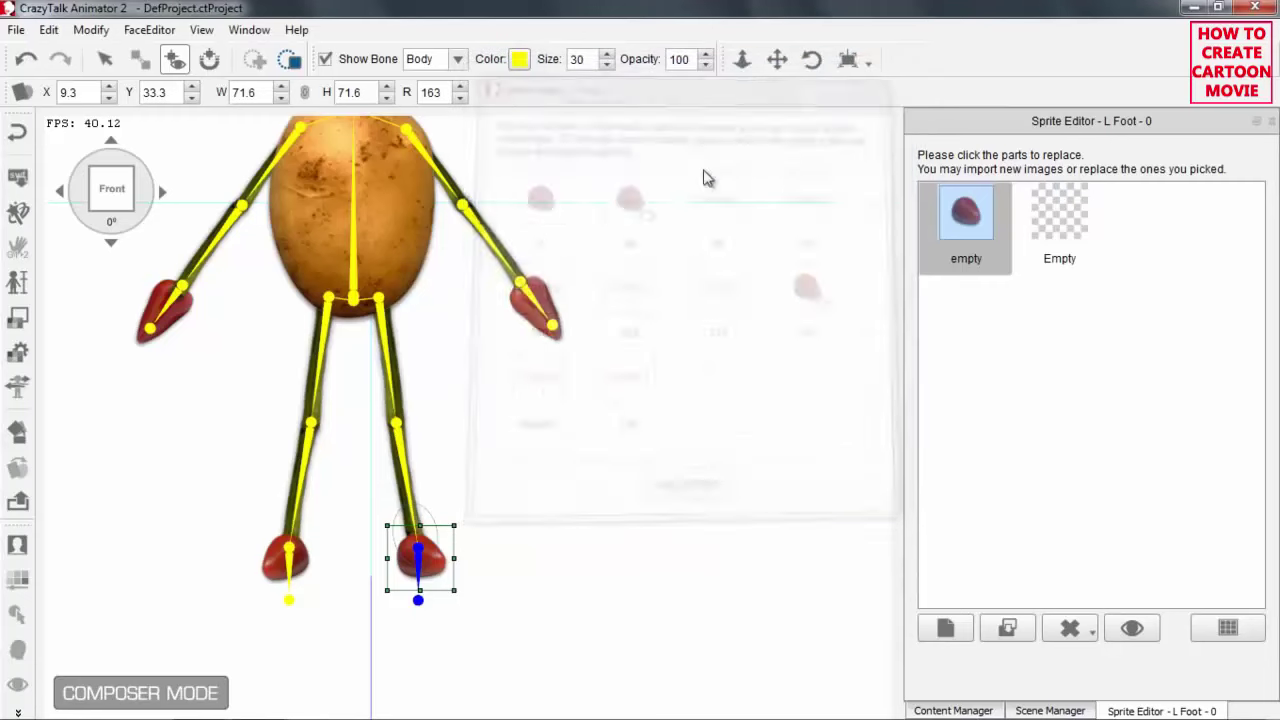
# Copy the lower torso's 0° sprite to its empty 45 and 315 angle slots and close the Sprite Angle settings
pyautogui.moveTo(484, 277); pyautogui.dragTo(481, 304)
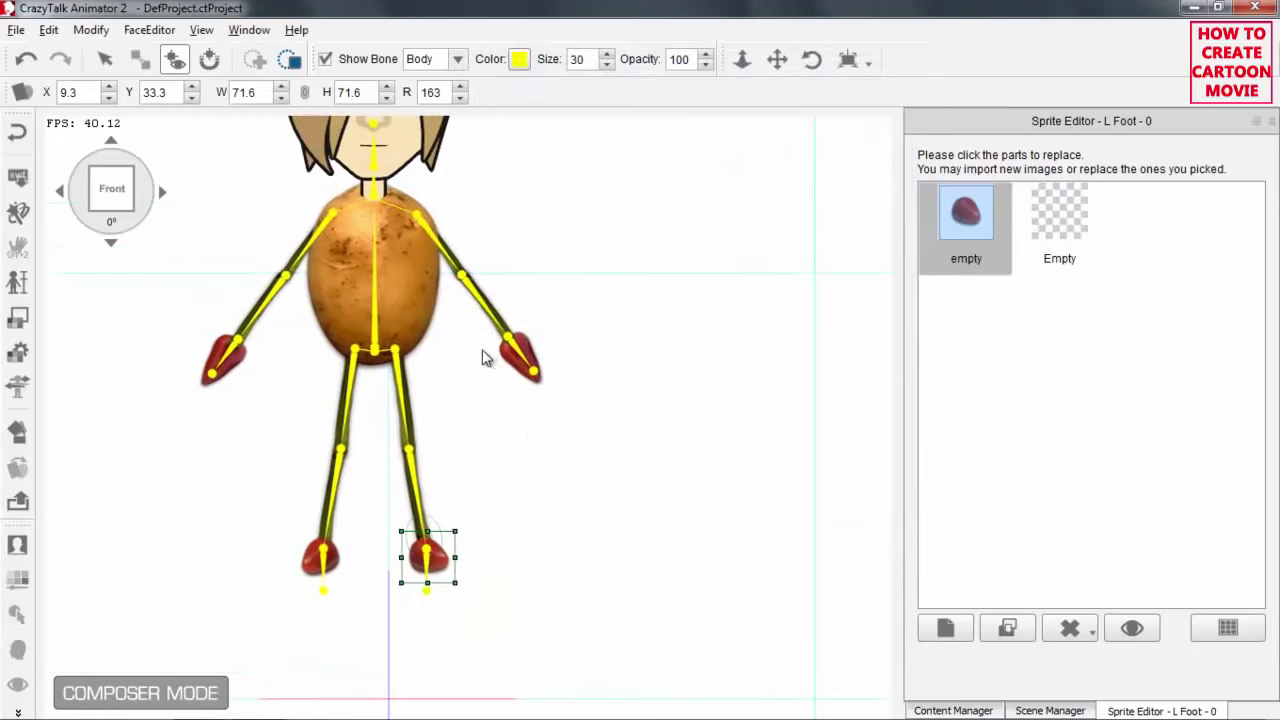
pyautogui.scroll(2, 484, 358)
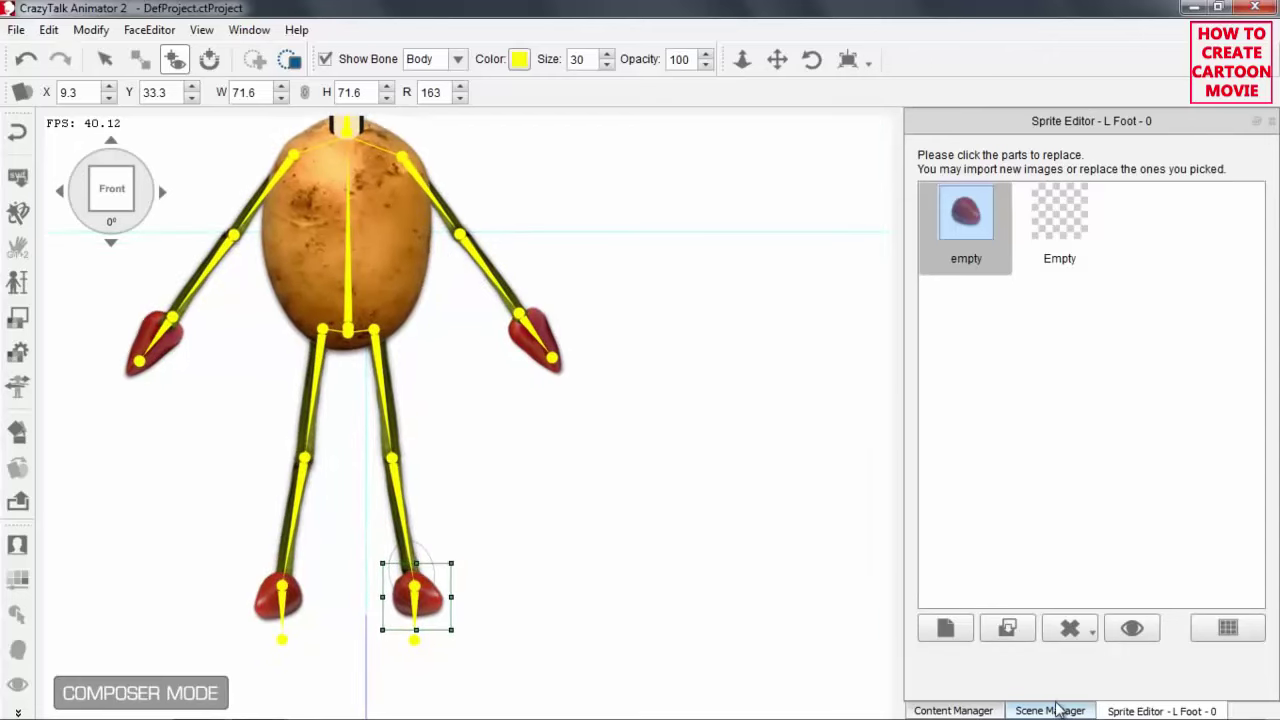
pyautogui.click(1058, 709)
pyautogui.click(1104, 344)
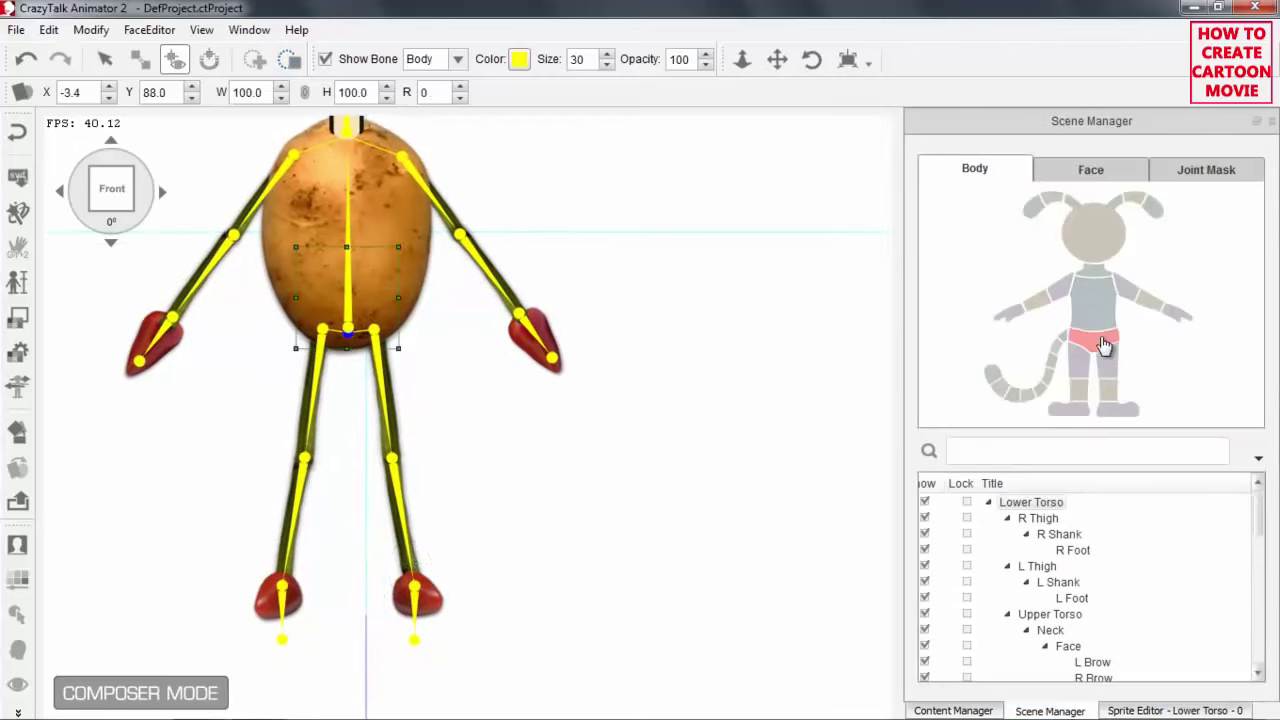
pyautogui.click(1160, 709)
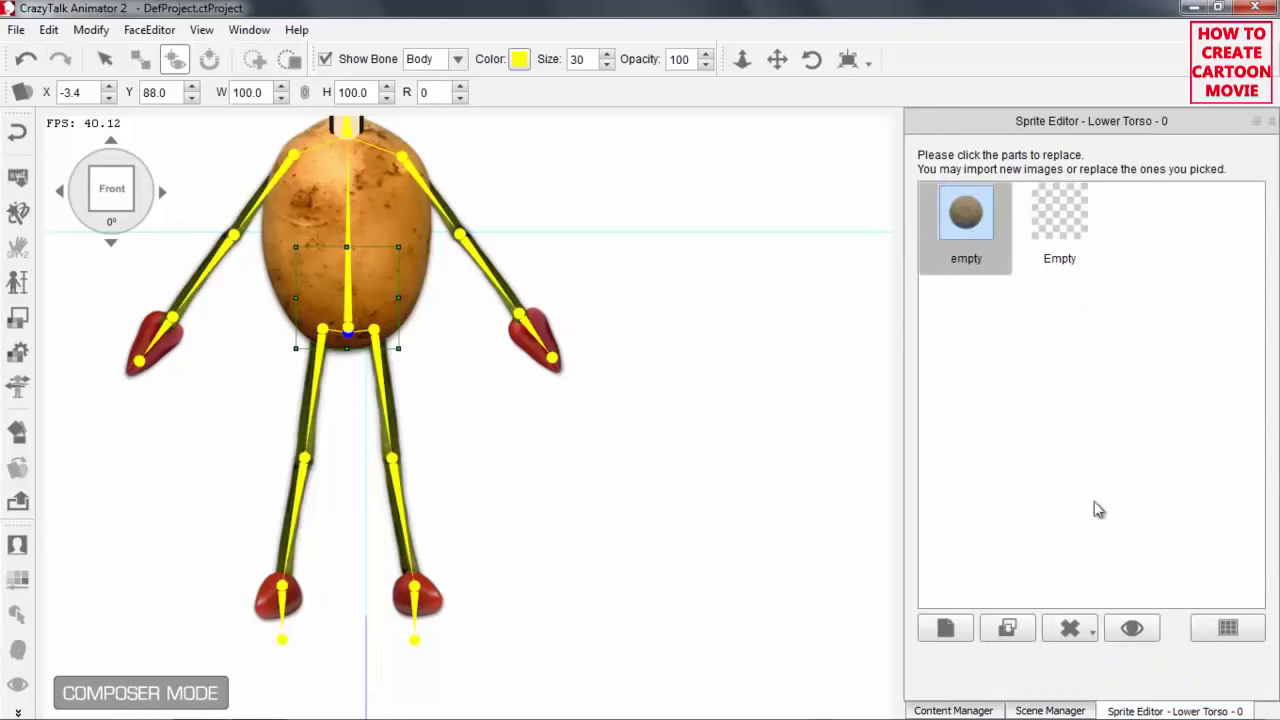
pyautogui.click(1201, 628)
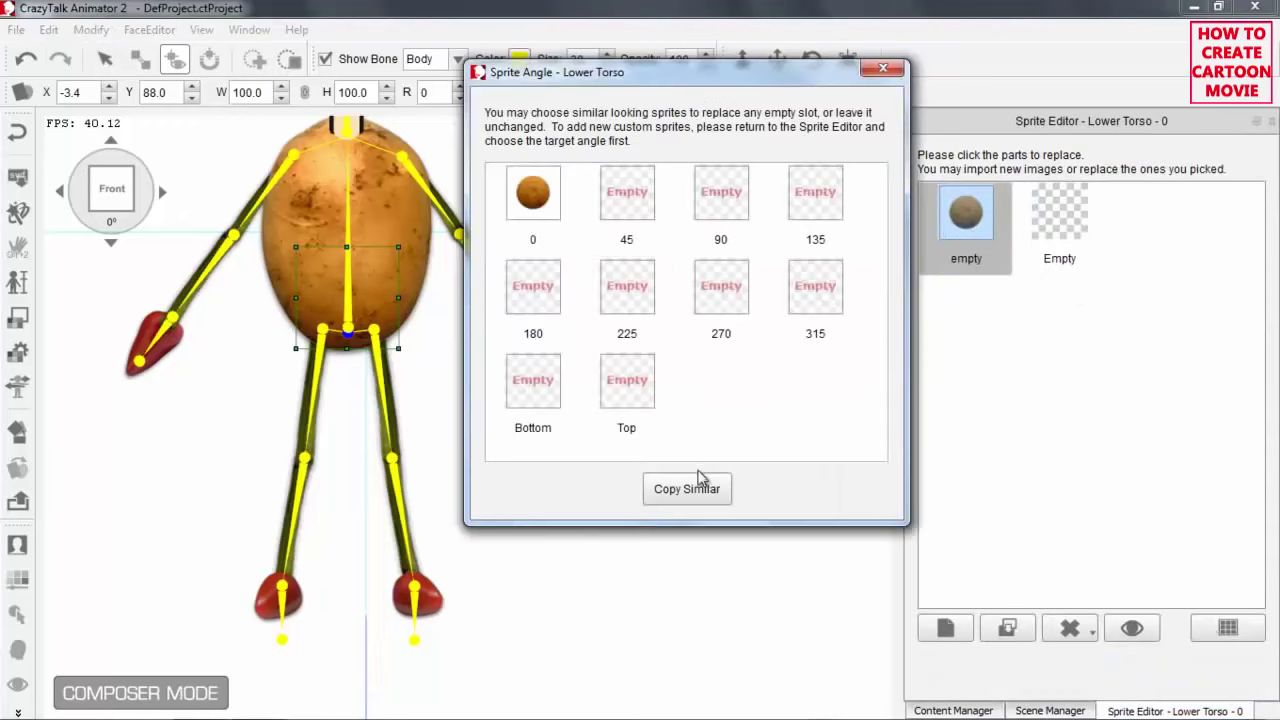
pyautogui.moveTo(557, 198); pyautogui.dragTo(628, 197)
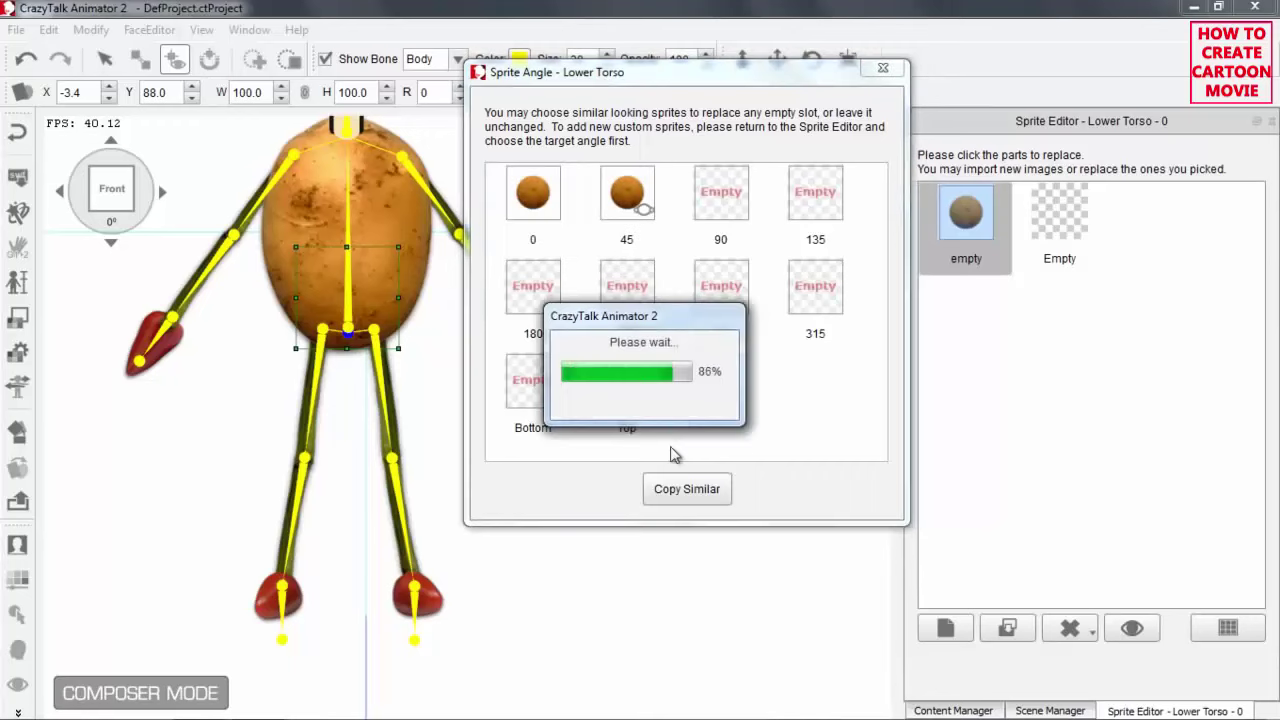
pyautogui.moveTo(530, 194); pyautogui.dragTo(812, 270)
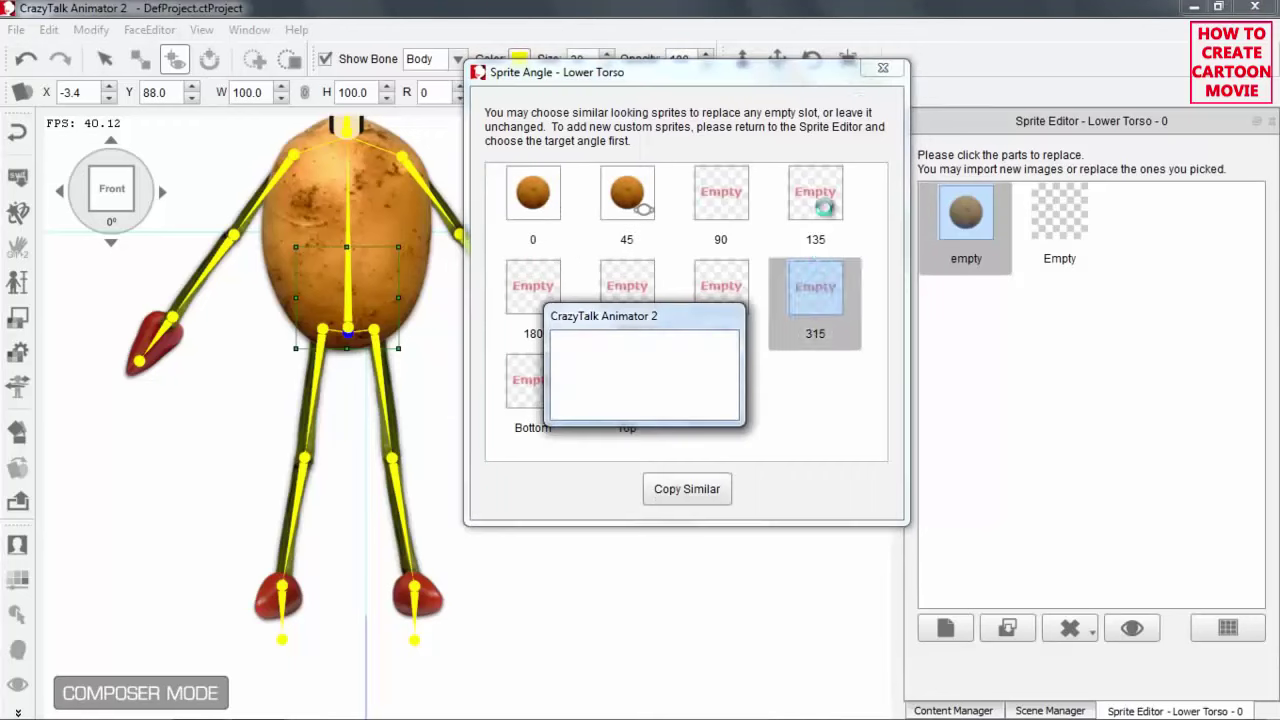
pyautogui.click(881, 72)
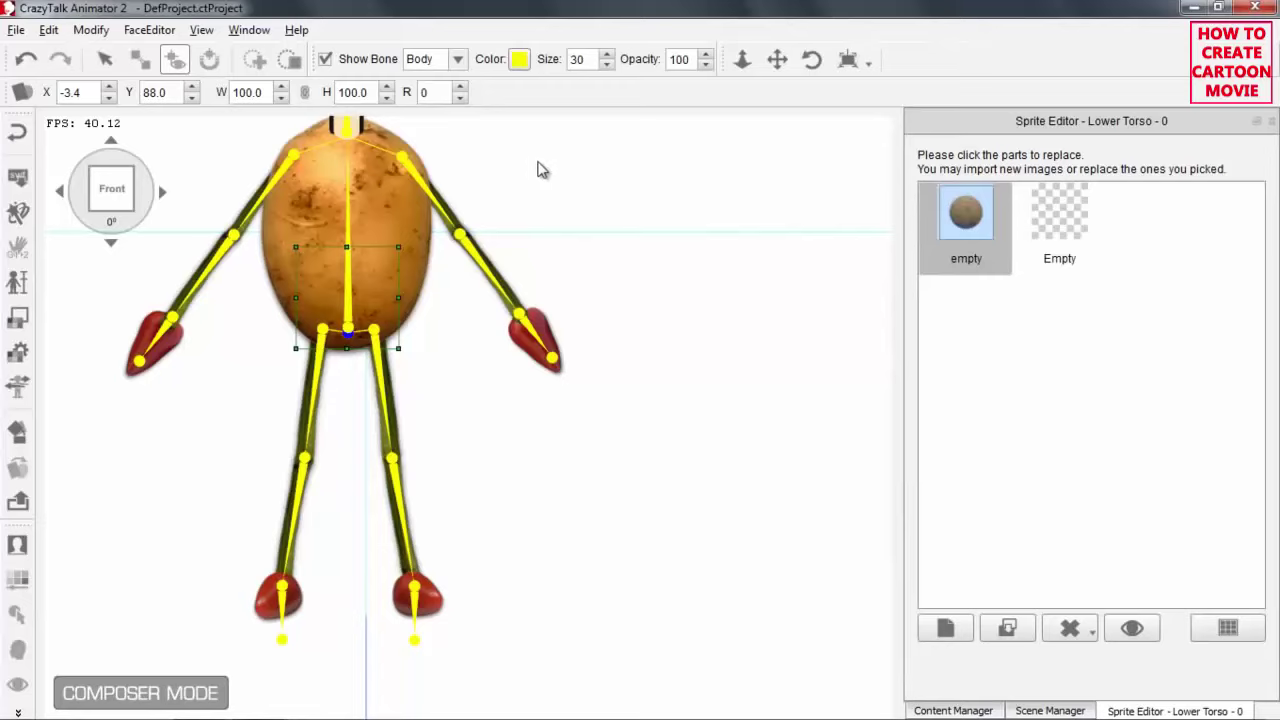
# Check the whole character at the 45° and 315° view angles, returning to the front view
pyautogui.scroll(-5, 537, 170)
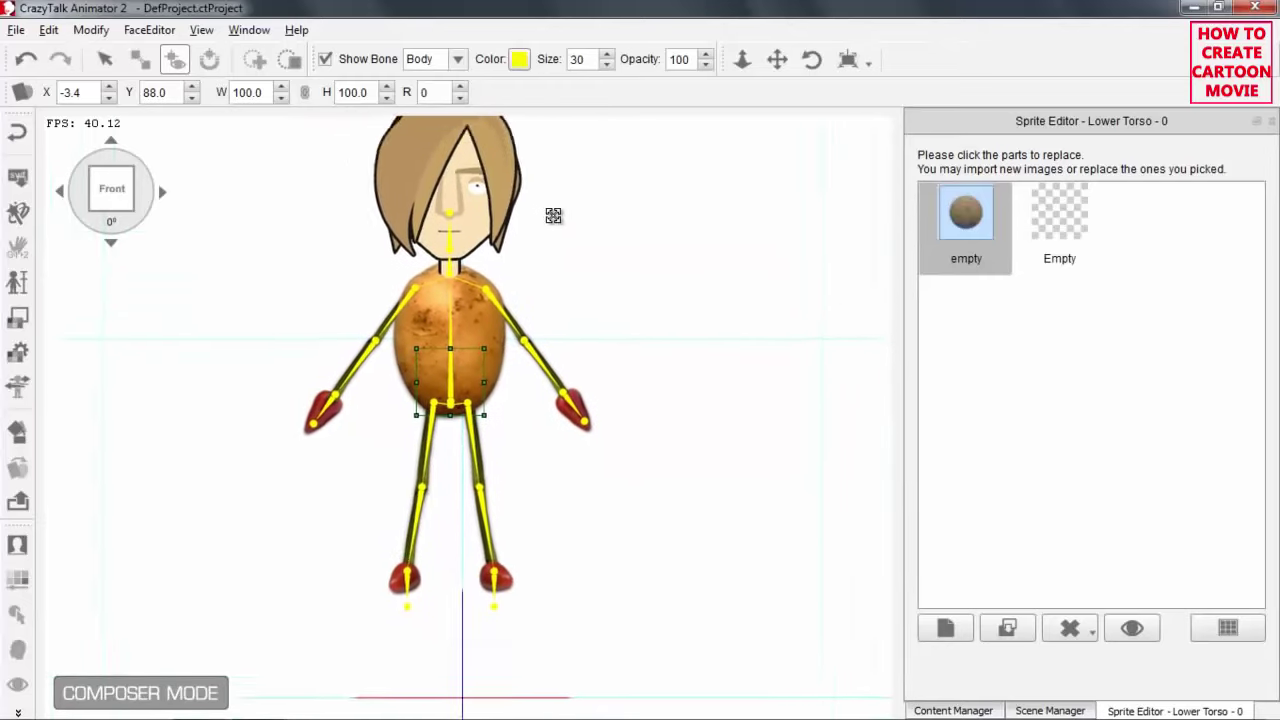
pyautogui.moveTo(553, 215); pyautogui.dragTo(528, 202)
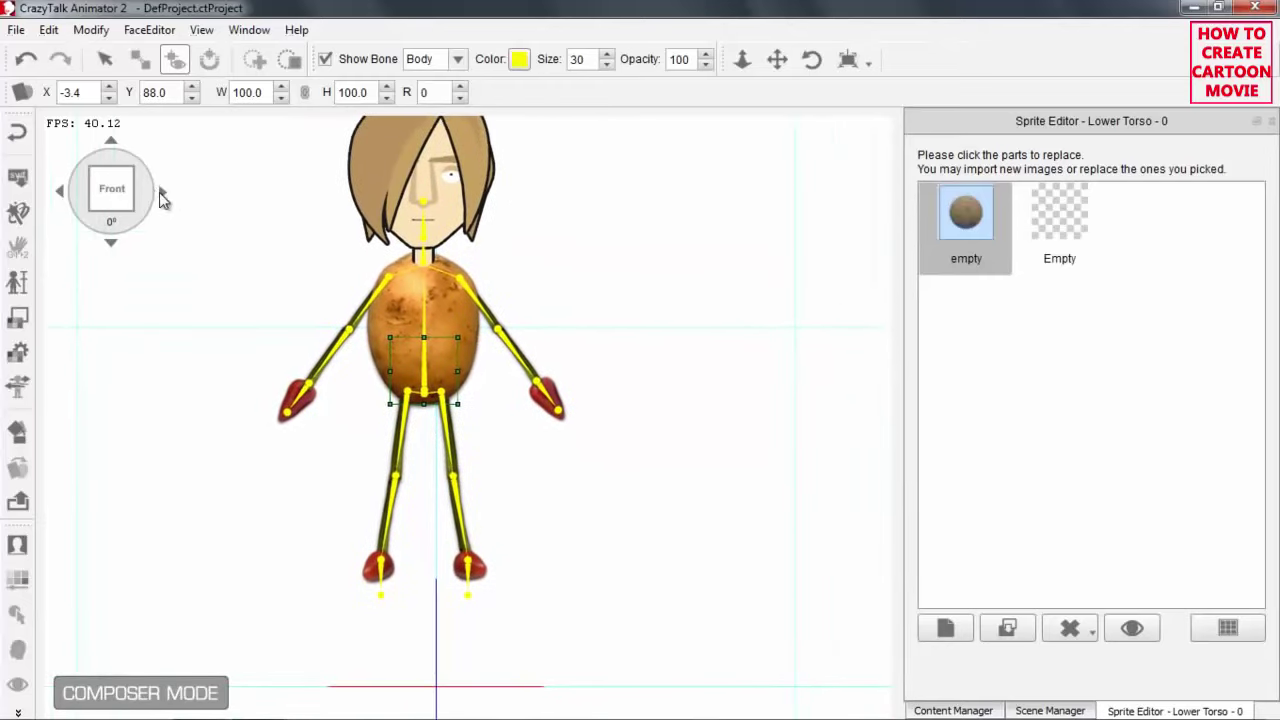
pyautogui.click(162, 195)
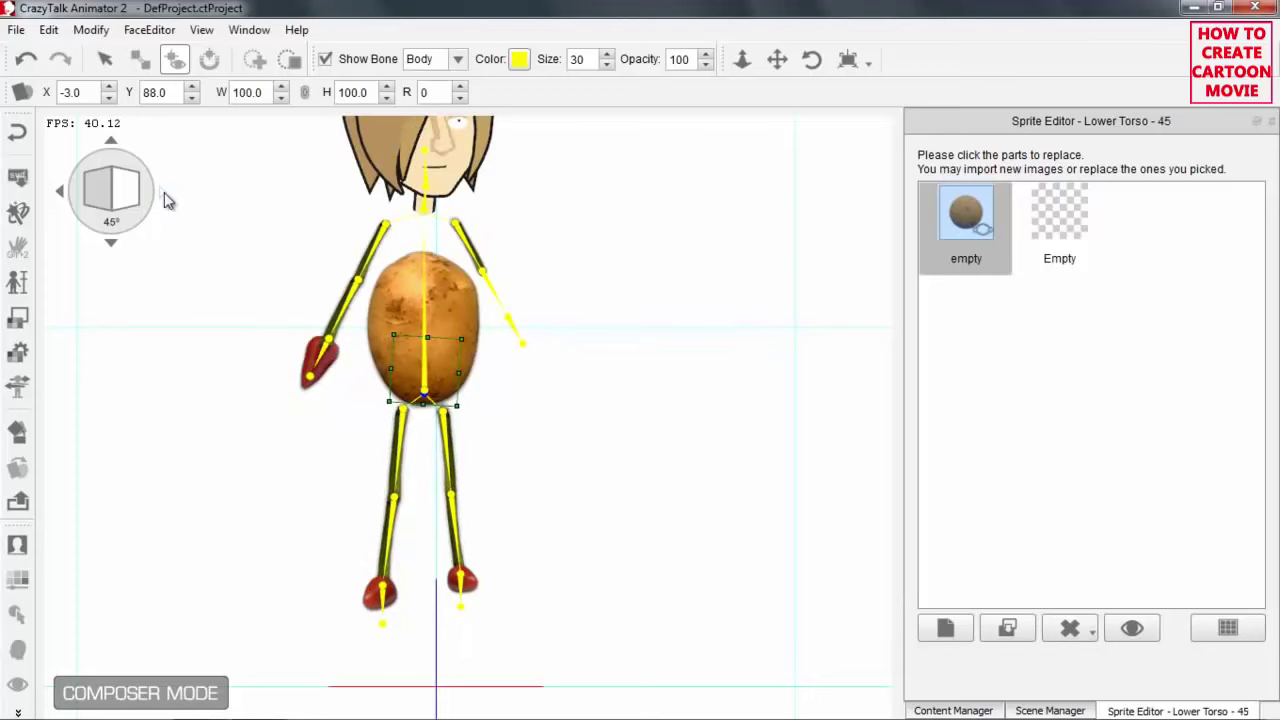
pyautogui.click(61, 196)
pyautogui.click(61, 196)
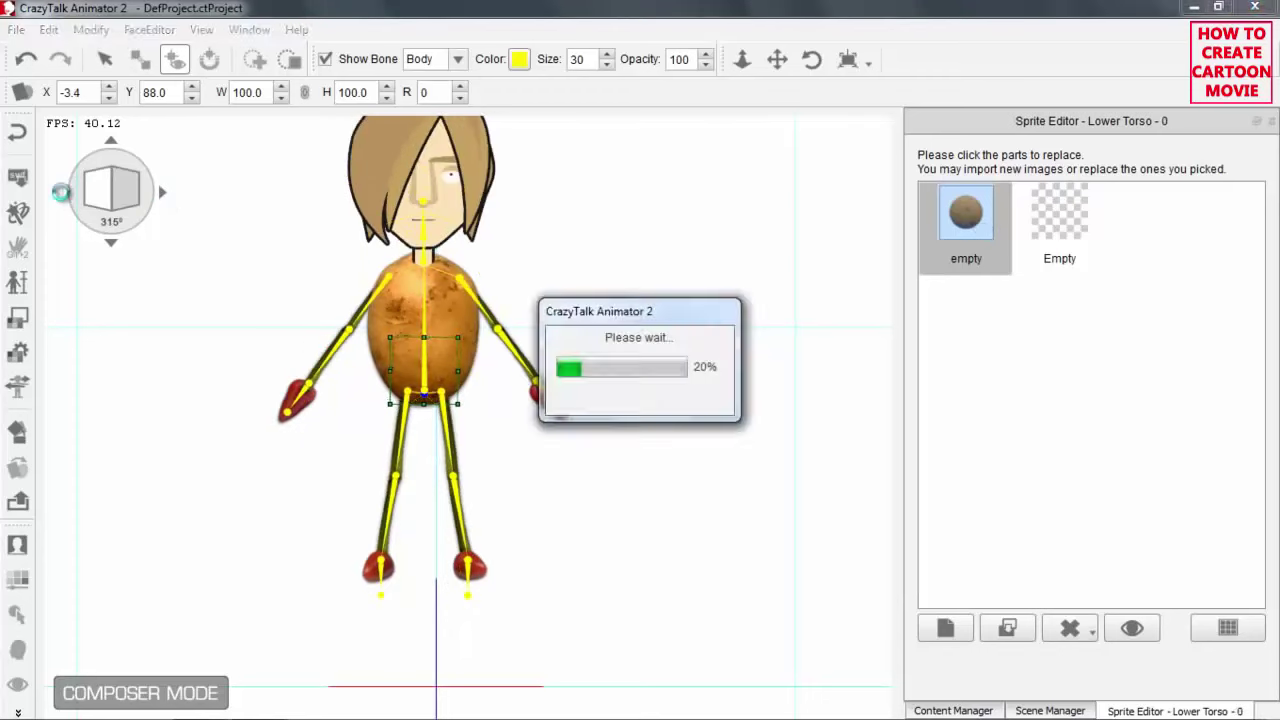
pyautogui.click(162, 195)
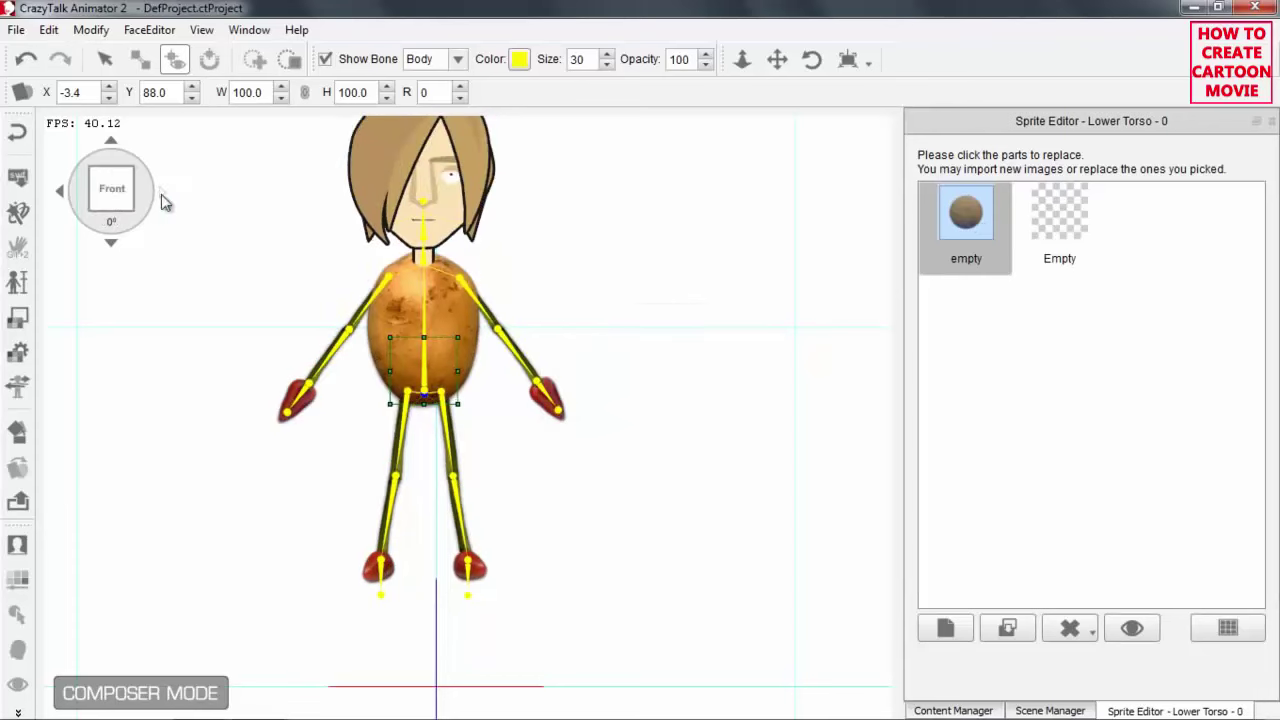
# Copy the left forearm's 0° sprite to its empty 45 and 315 angle slots
pyautogui.scroll(5, 517, 471)
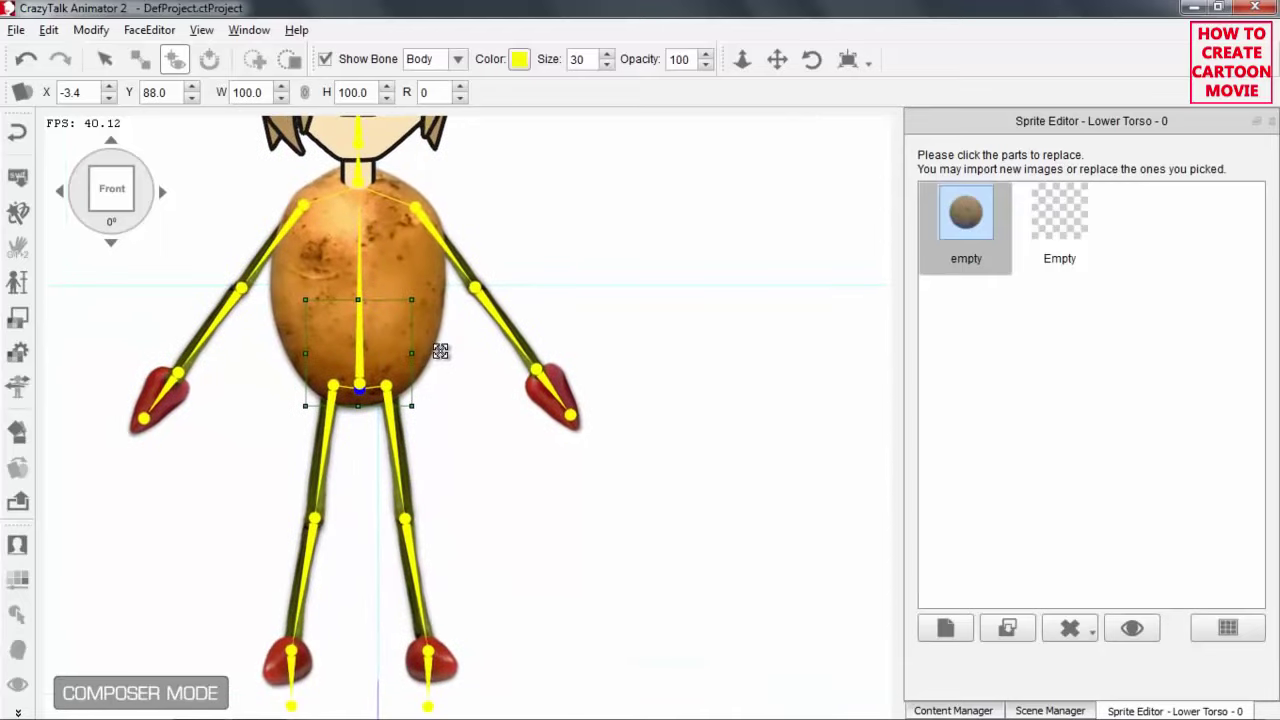
pyautogui.click(451, 259)
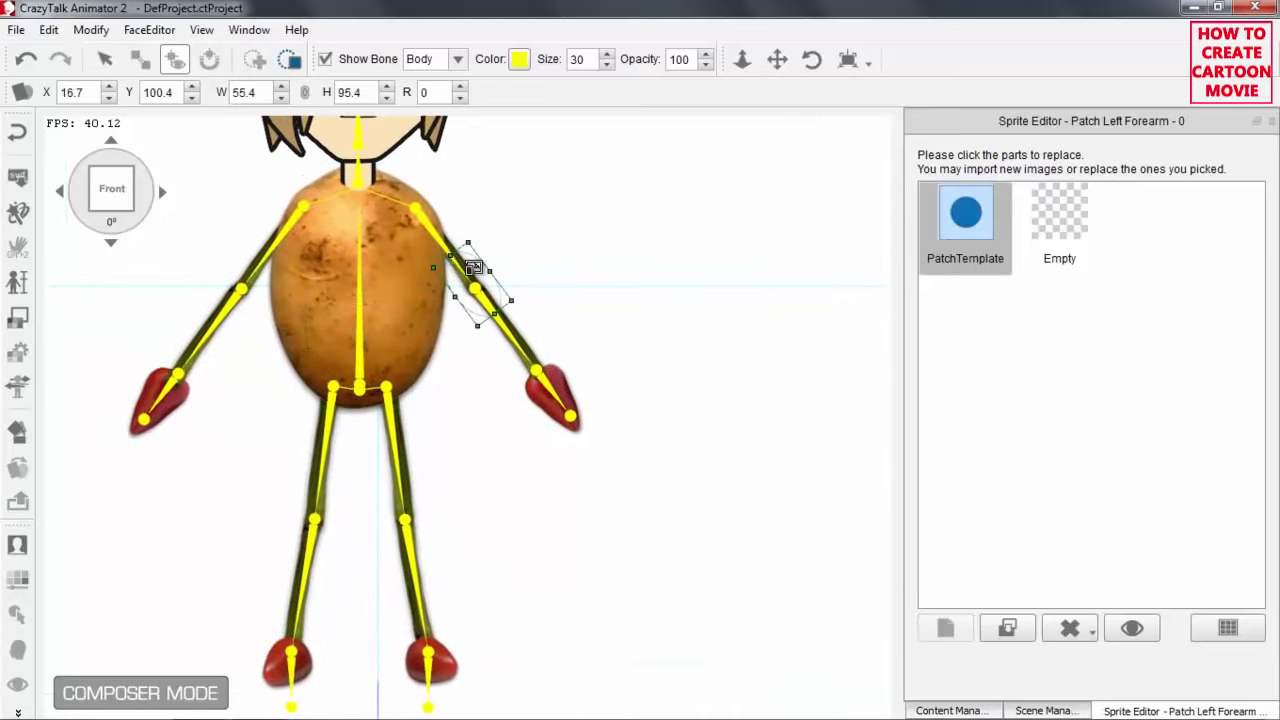
pyautogui.click(514, 340)
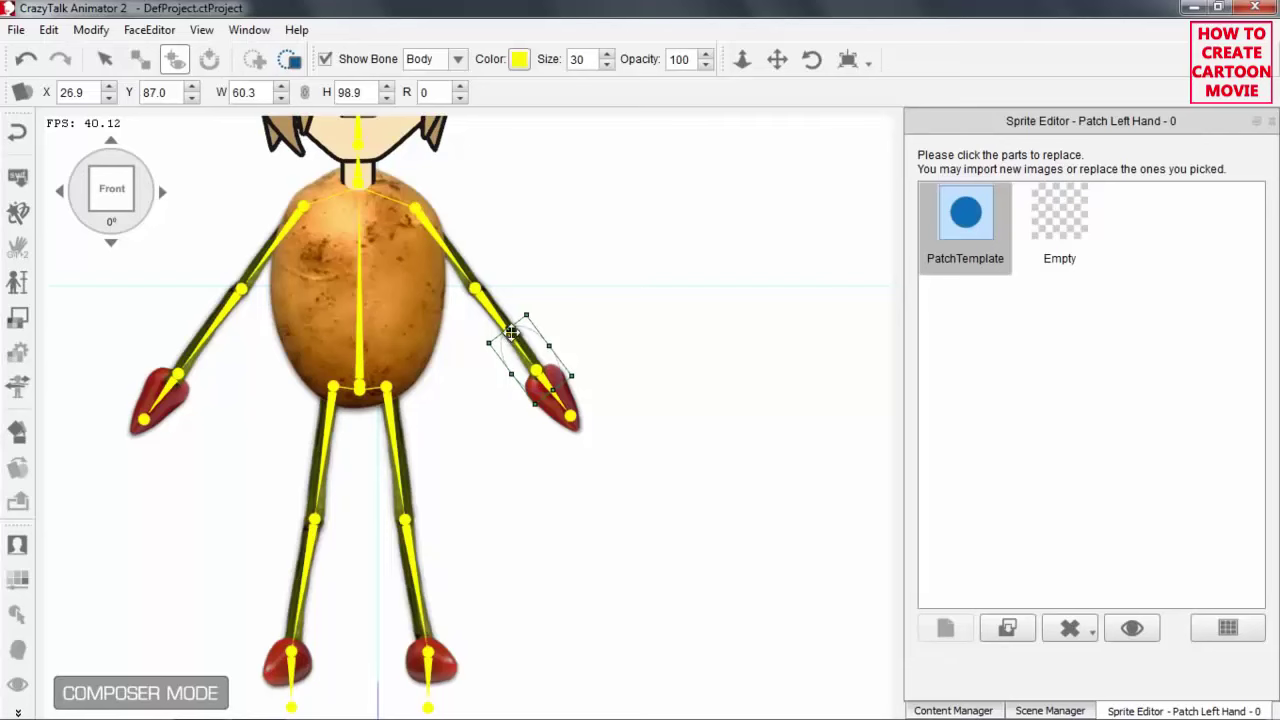
pyautogui.click(501, 320)
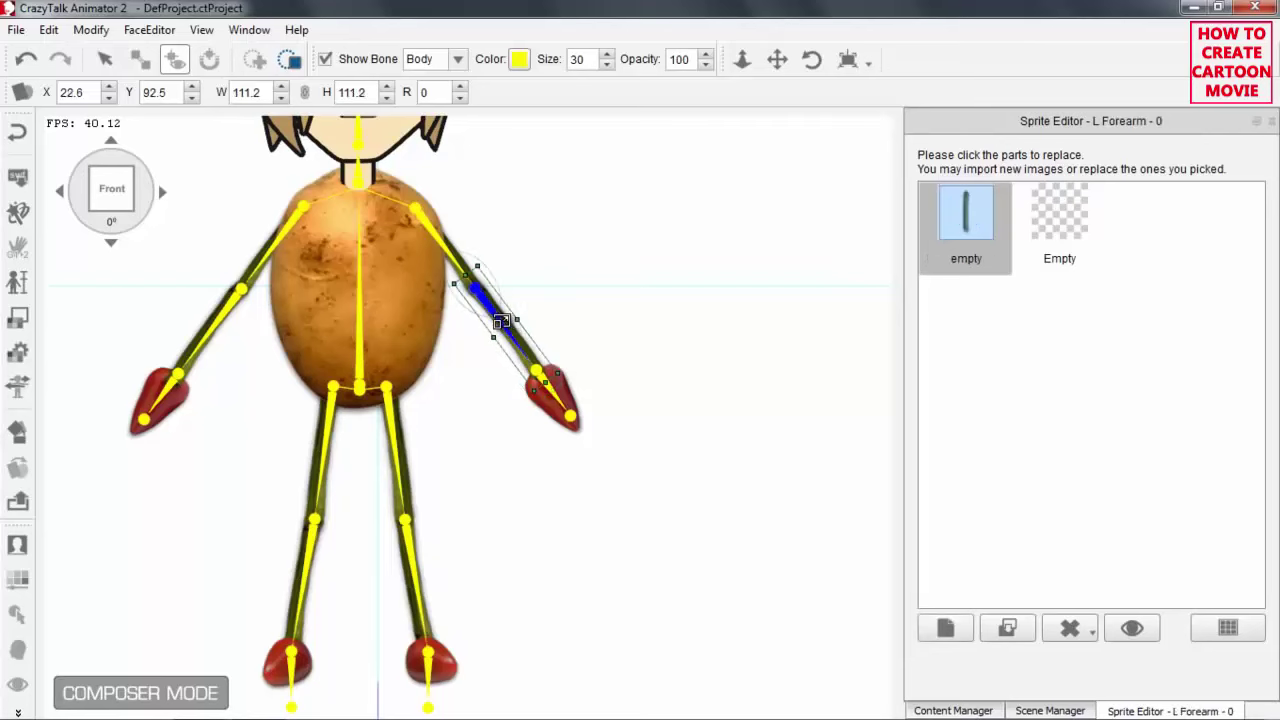
pyautogui.click(1130, 628)
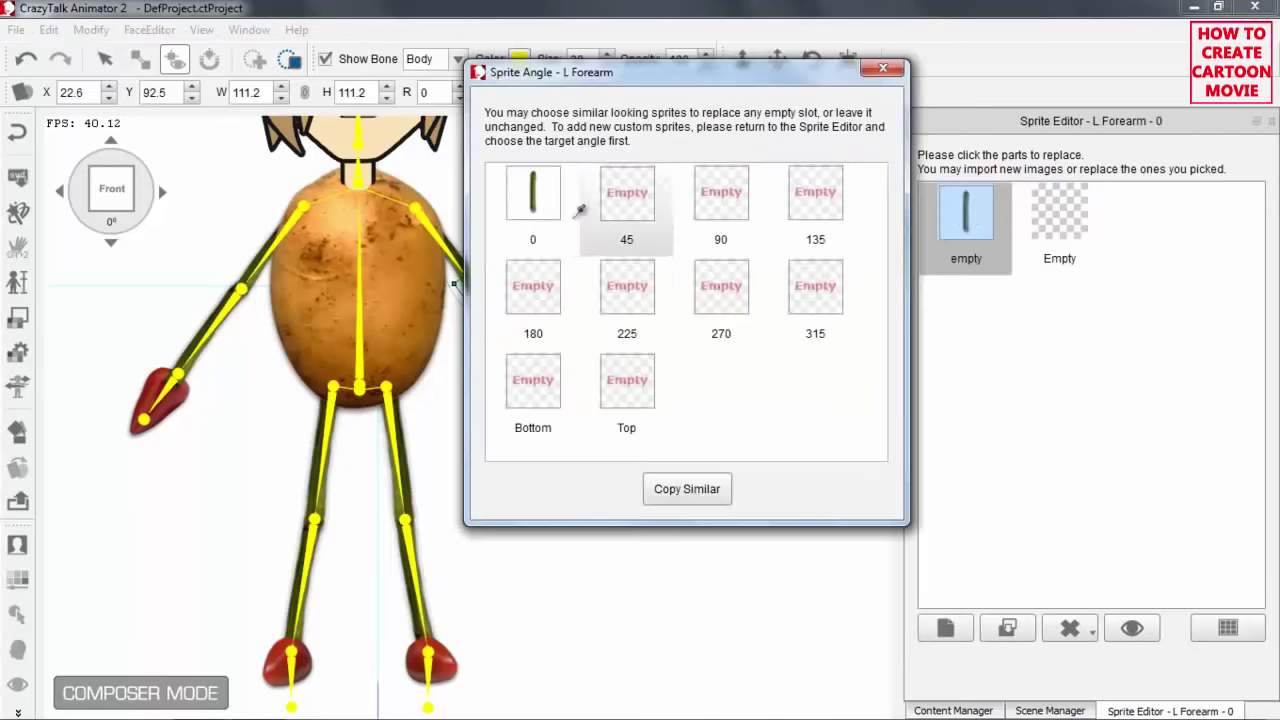
pyautogui.click(612, 198)
pyautogui.click(559, 233)
pyautogui.click(816, 288)
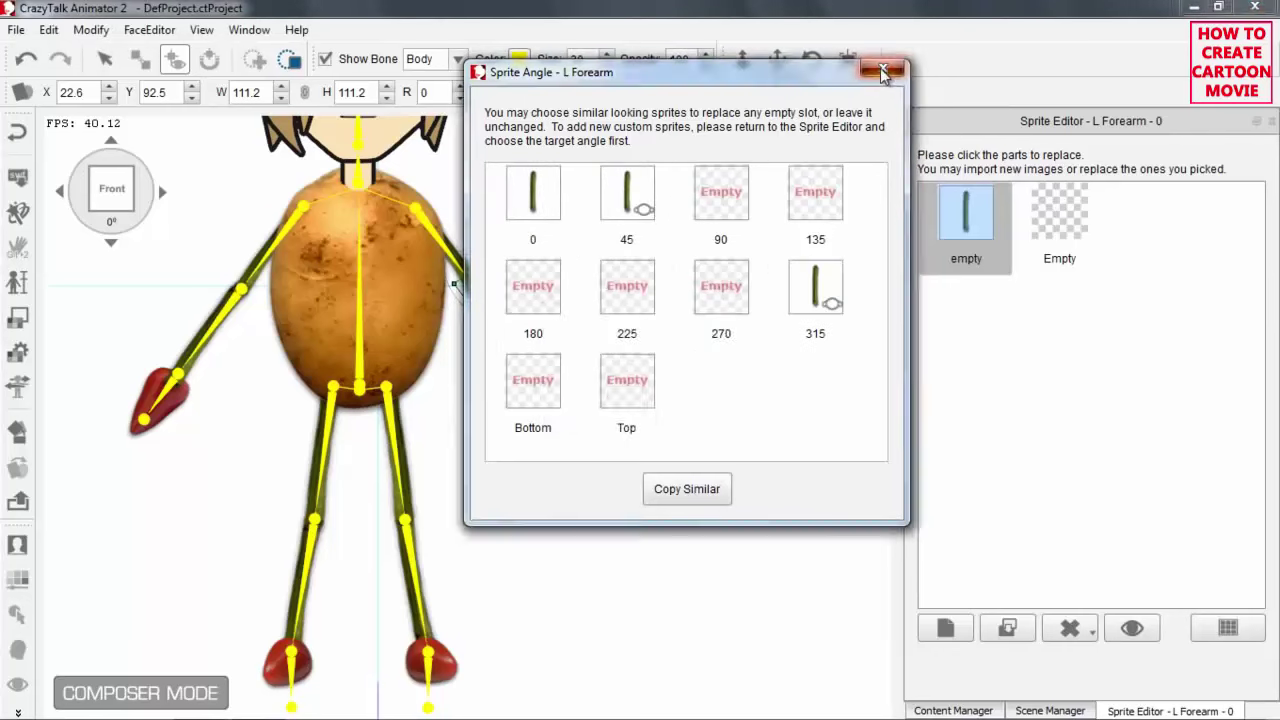
pyautogui.click(882, 72)
# Copy the left hand's 0° sprite to its empty 45 and 315 angle slots
pyautogui.click(552, 394)
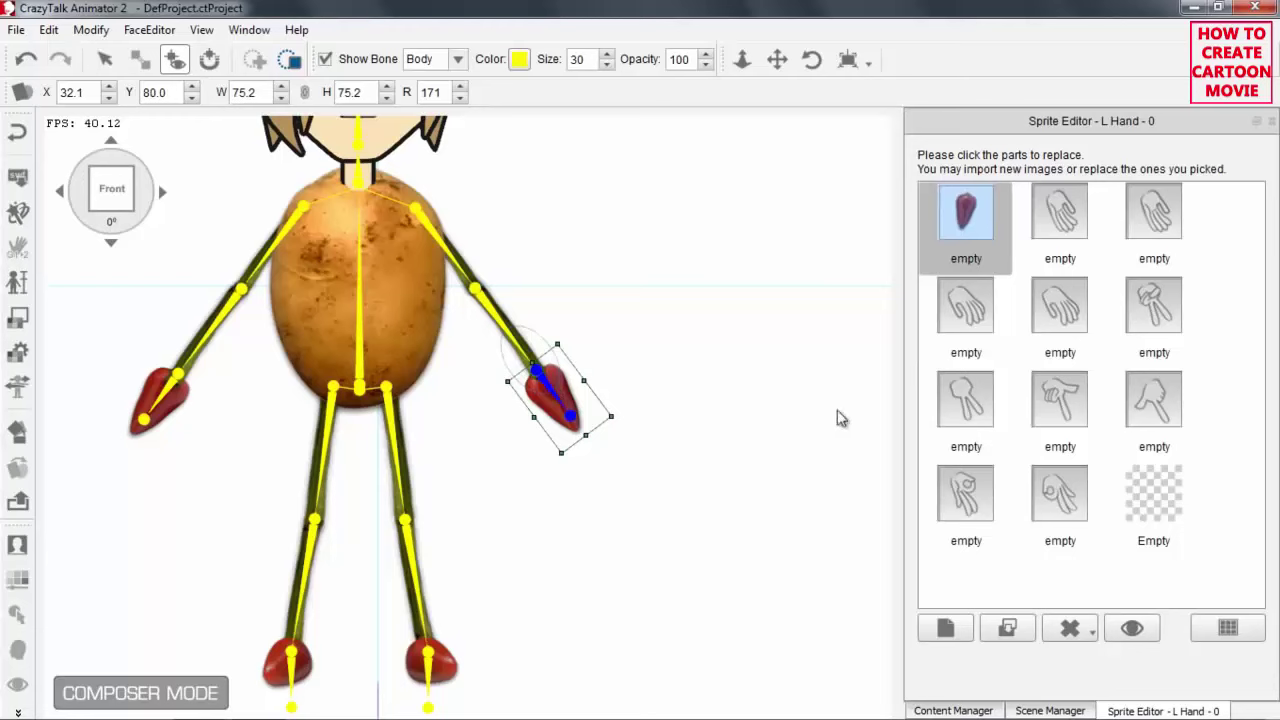
pyautogui.click(1132, 628)
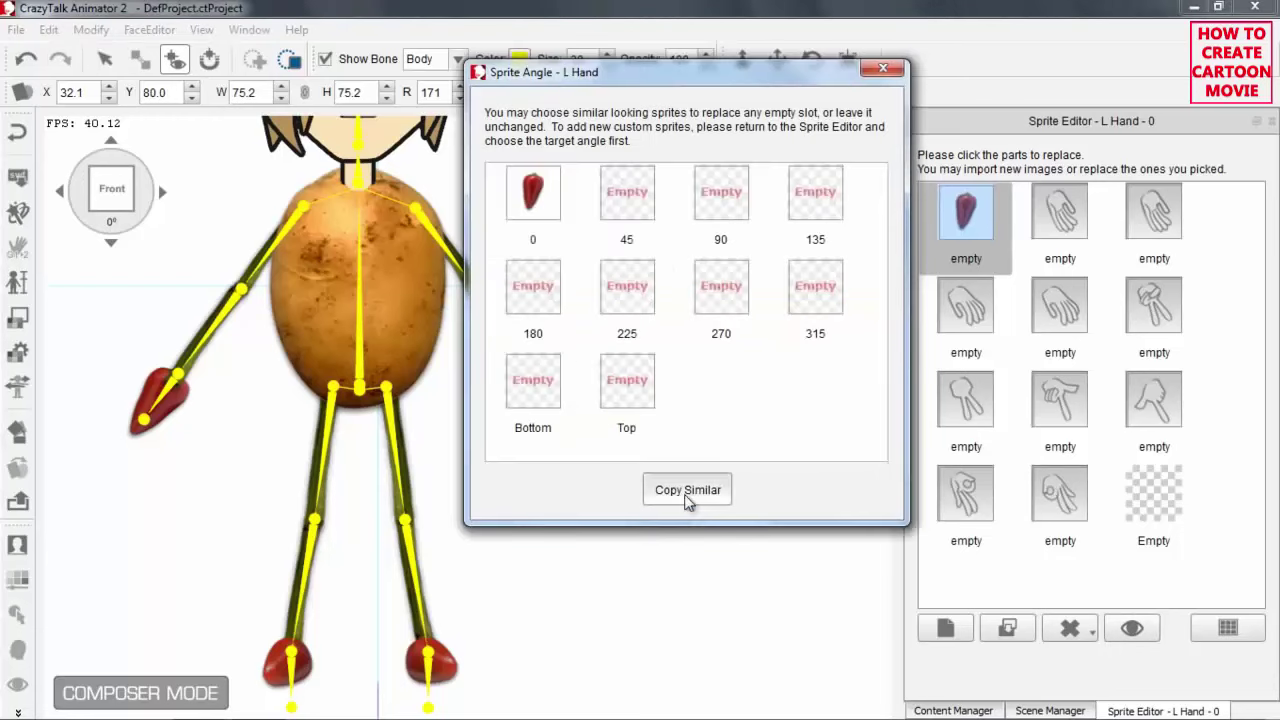
pyautogui.moveTo(549, 191); pyautogui.dragTo(627, 195)
pyautogui.moveTo(533, 192); pyautogui.dragTo(812, 305)
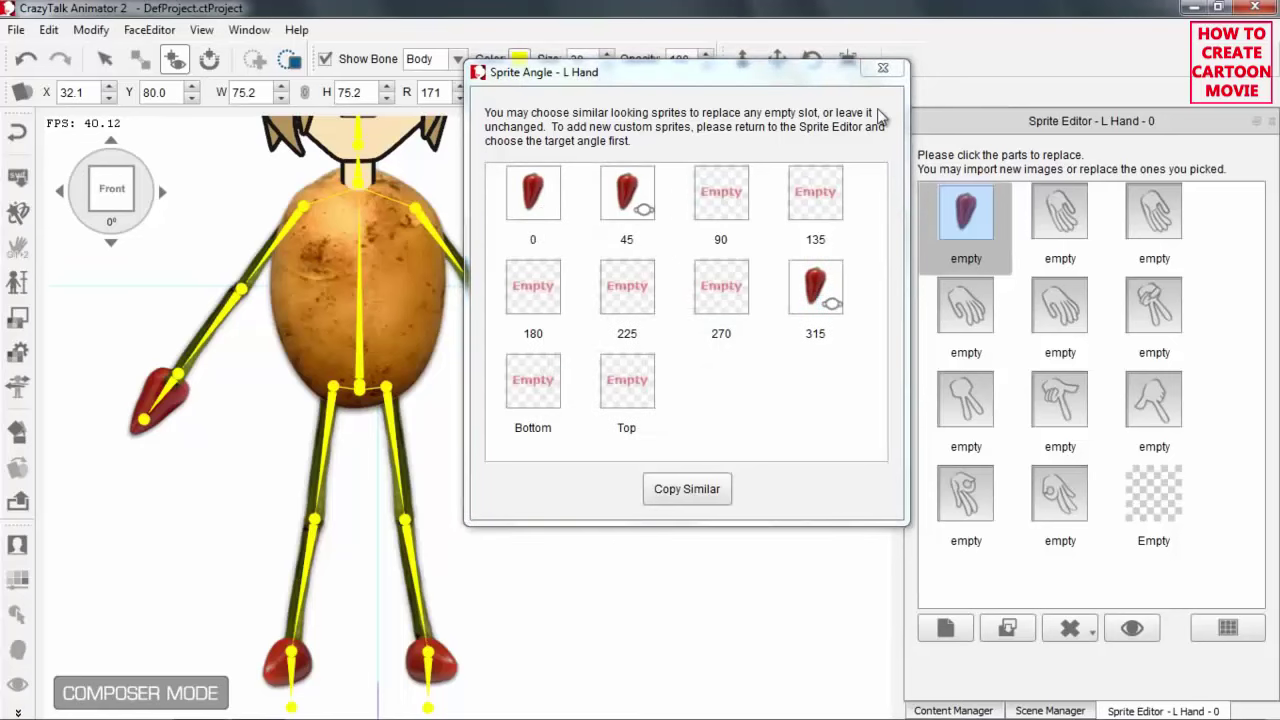
pyautogui.click(883, 68)
# Check the left upper arm's Sprite Angle slots for the 45 and 315 views
pyautogui.click(452, 256)
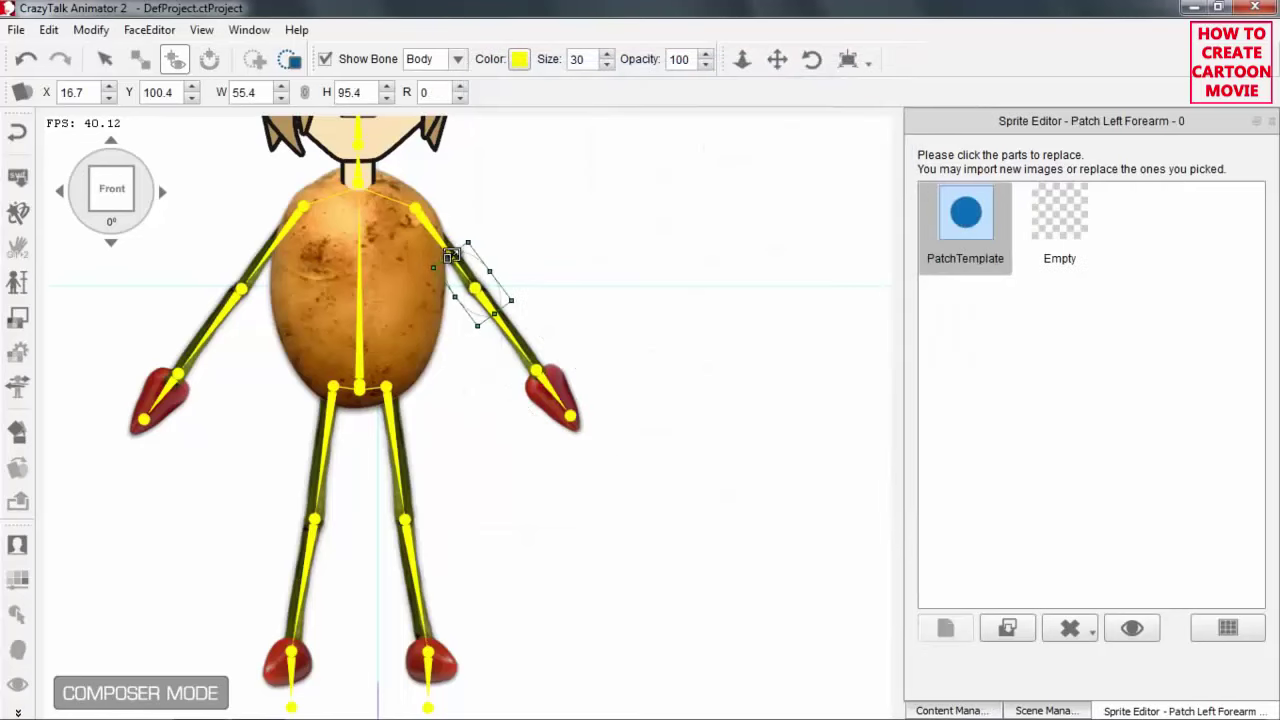
pyautogui.click(436, 237)
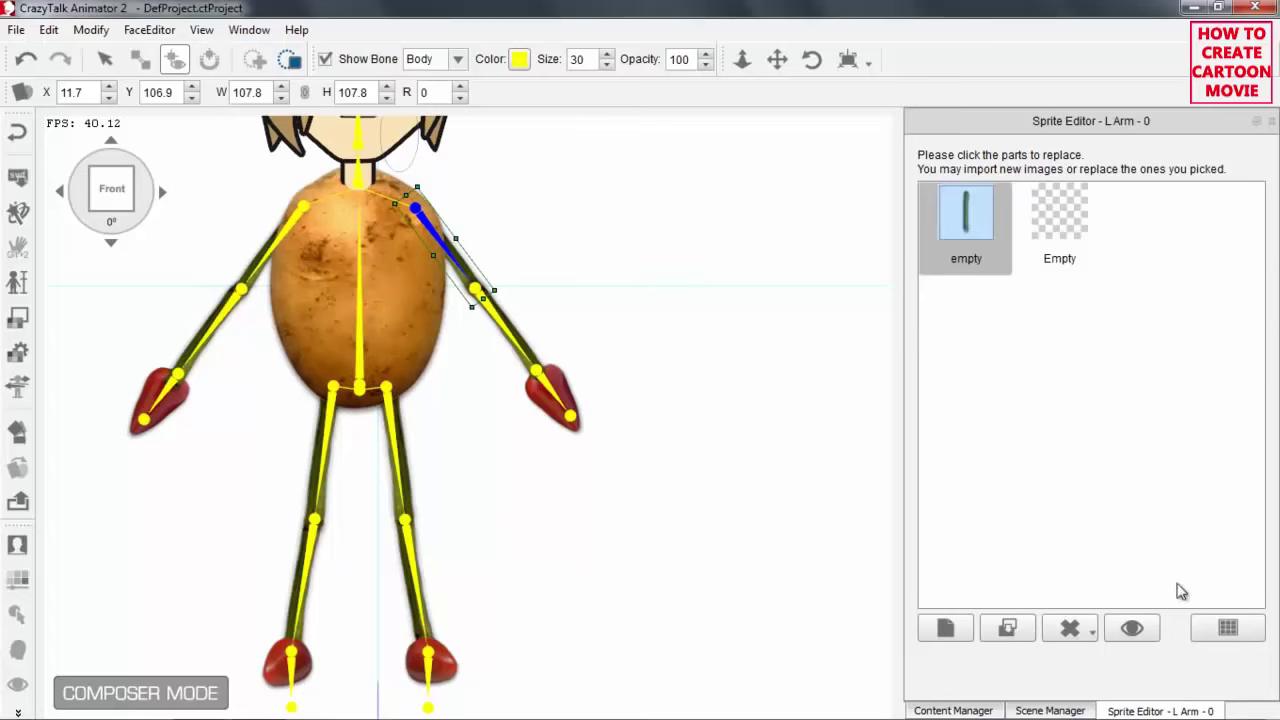
pyautogui.click(1228, 627)
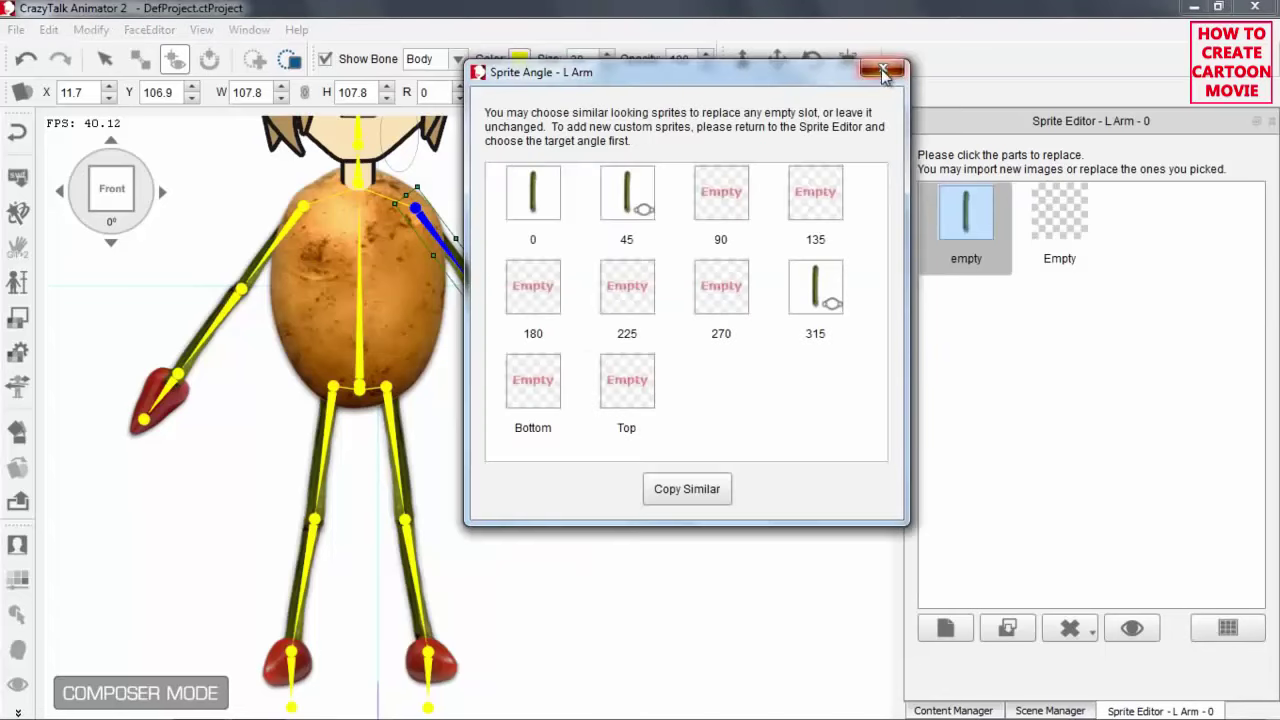
pyautogui.click(881, 70)
# In the 45° view, raise the left thigh with Mirror on to about Y 82, joining both legs to the potato body
pyautogui.scroll(-5, 557, 274)
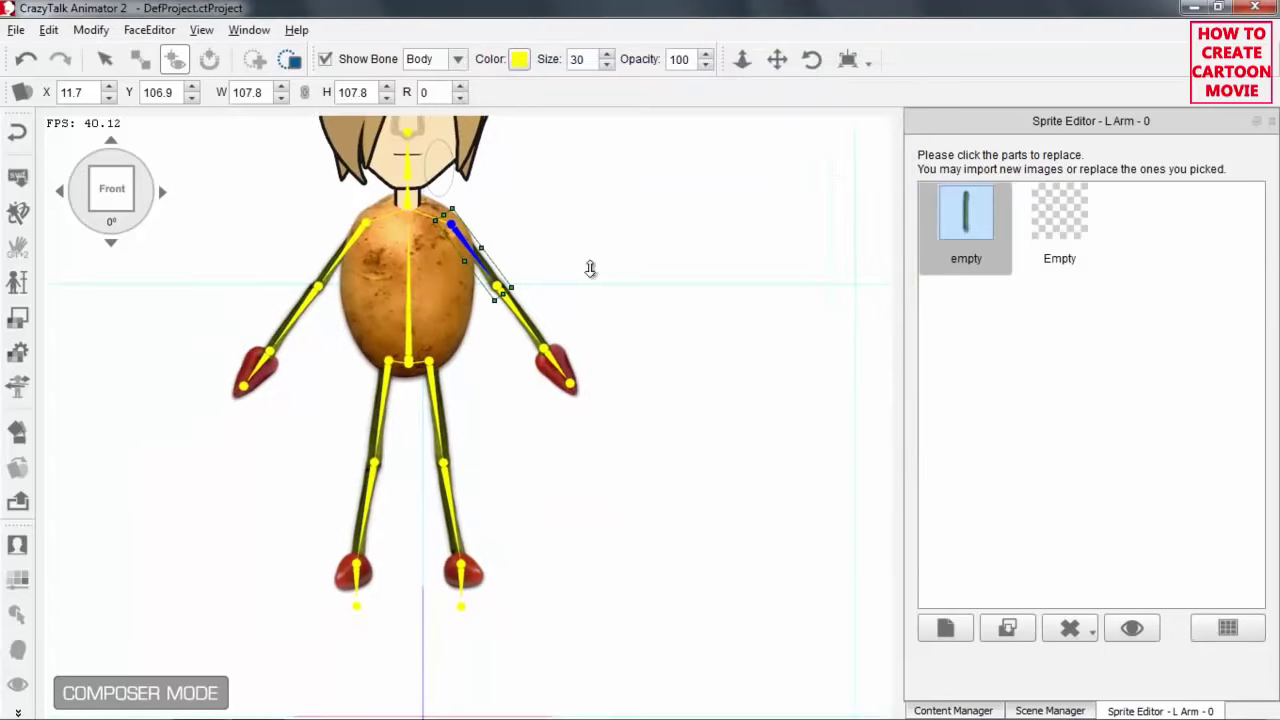
pyautogui.click(158, 192)
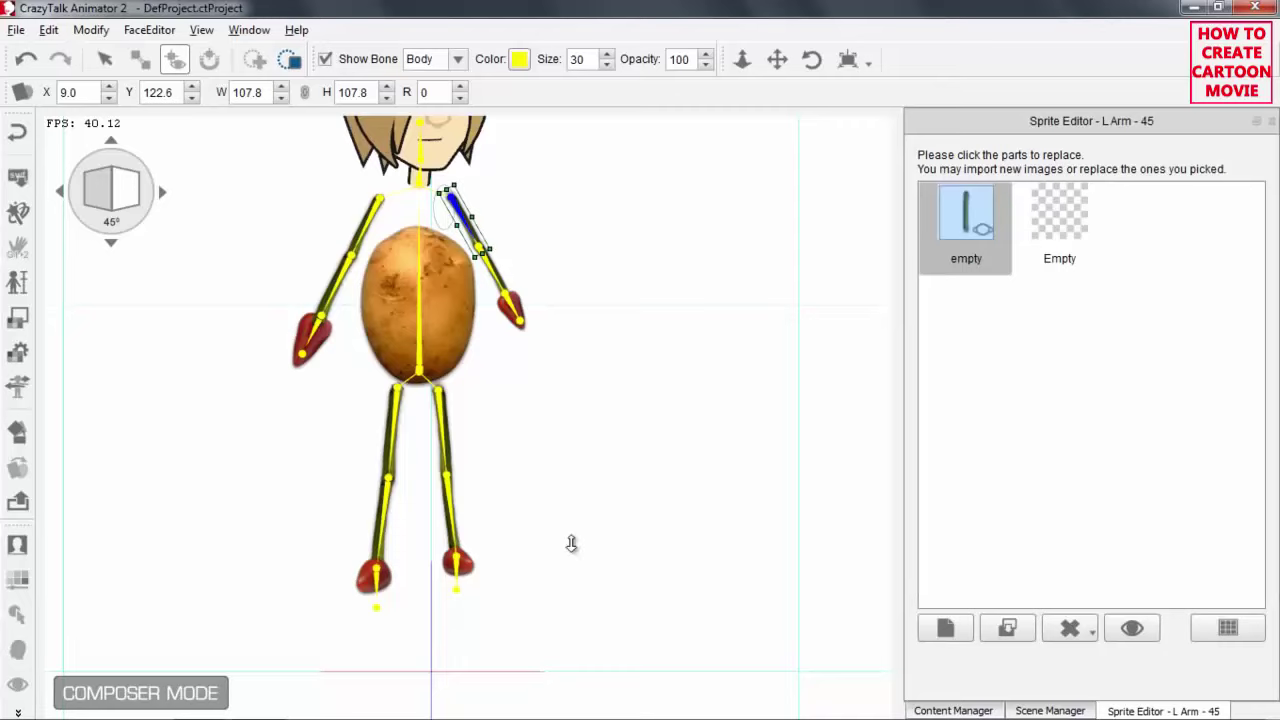
pyautogui.scroll(4, 511, 363)
pyautogui.scroll(-3, 480, 319)
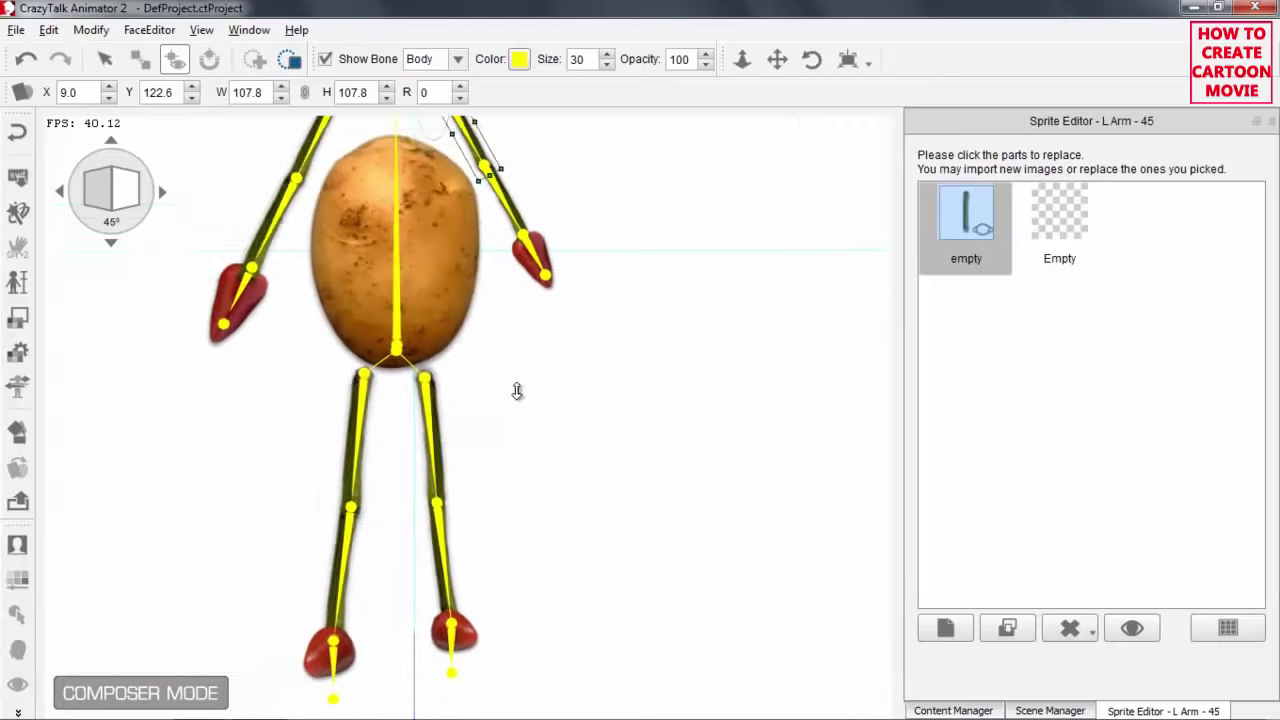
pyautogui.scroll(-2, 603, 400)
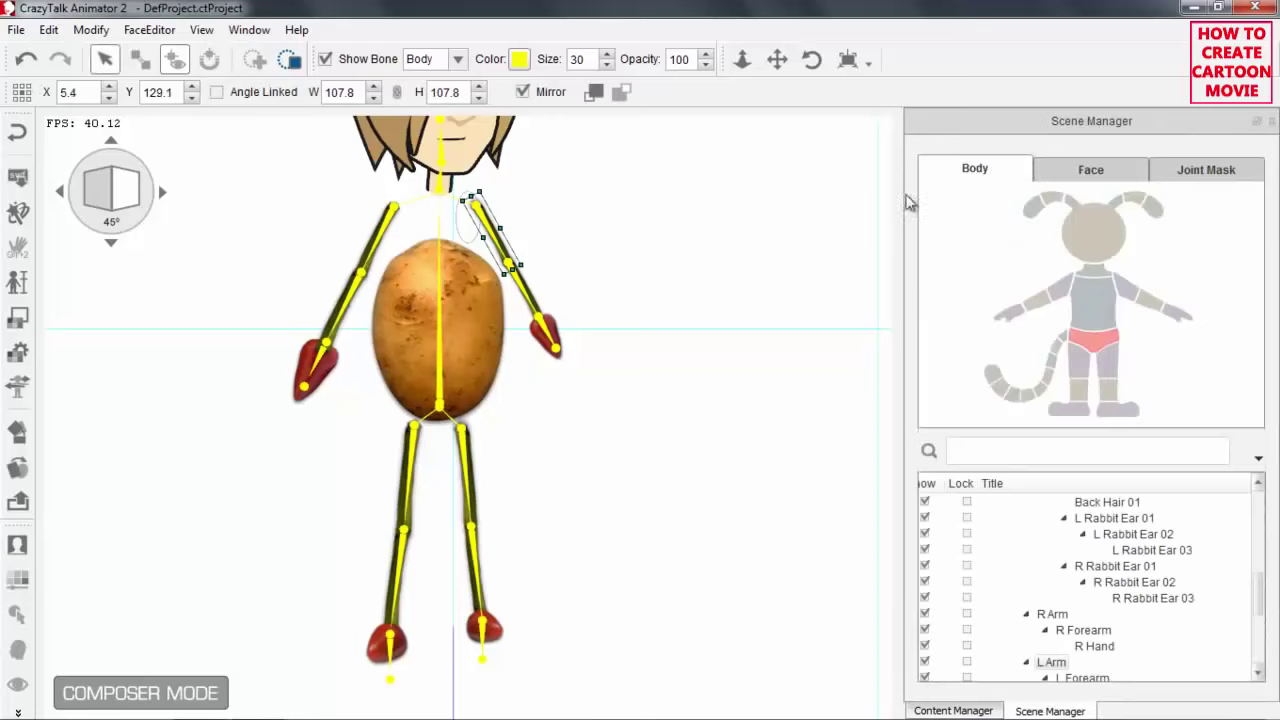
pyautogui.click(464, 467)
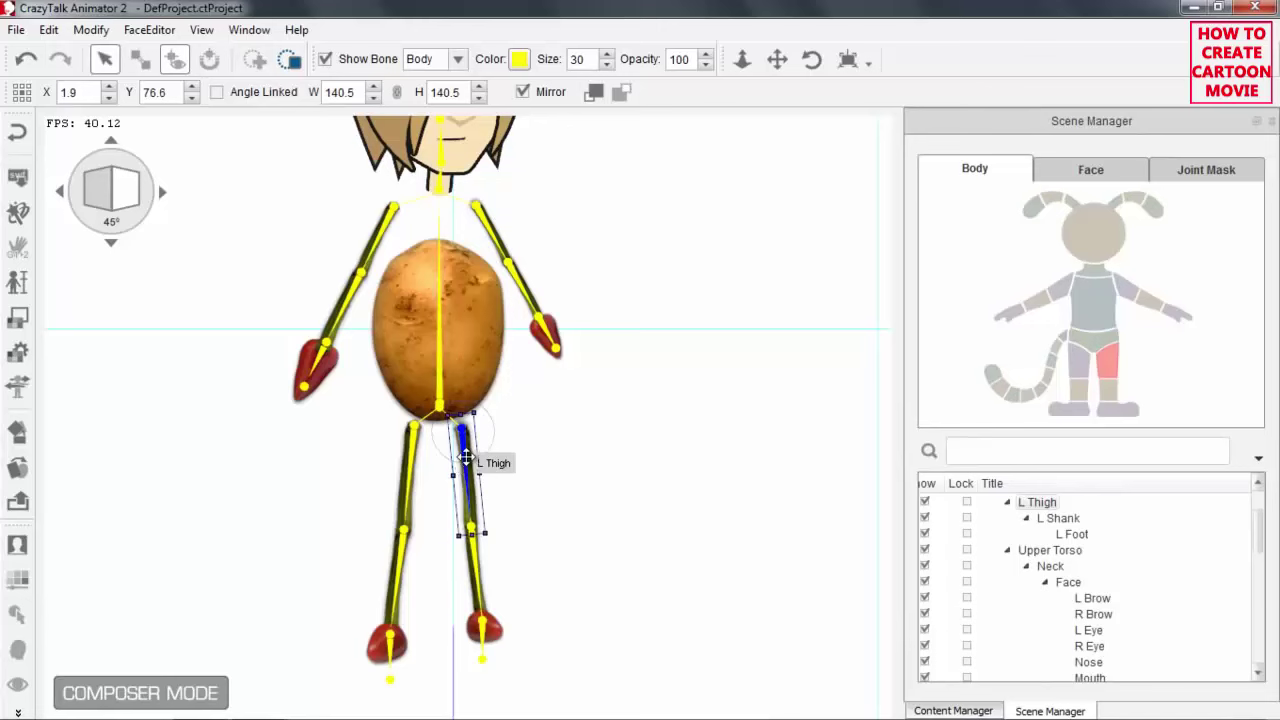
pyautogui.moveTo(463, 459); pyautogui.dragTo(463, 434)
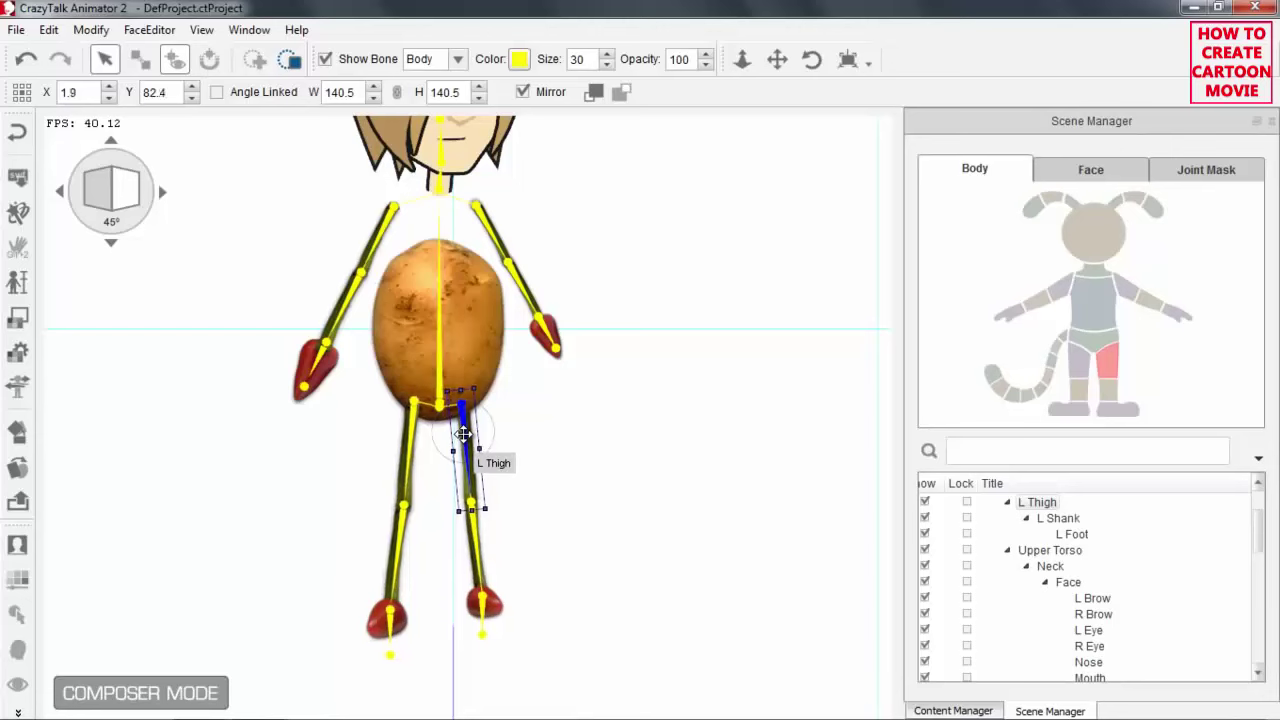
# Lower the mirrored arms to about Y 114 and the neck with the head to about Y 119, attaching them to the potato body
pyautogui.click(490, 236)
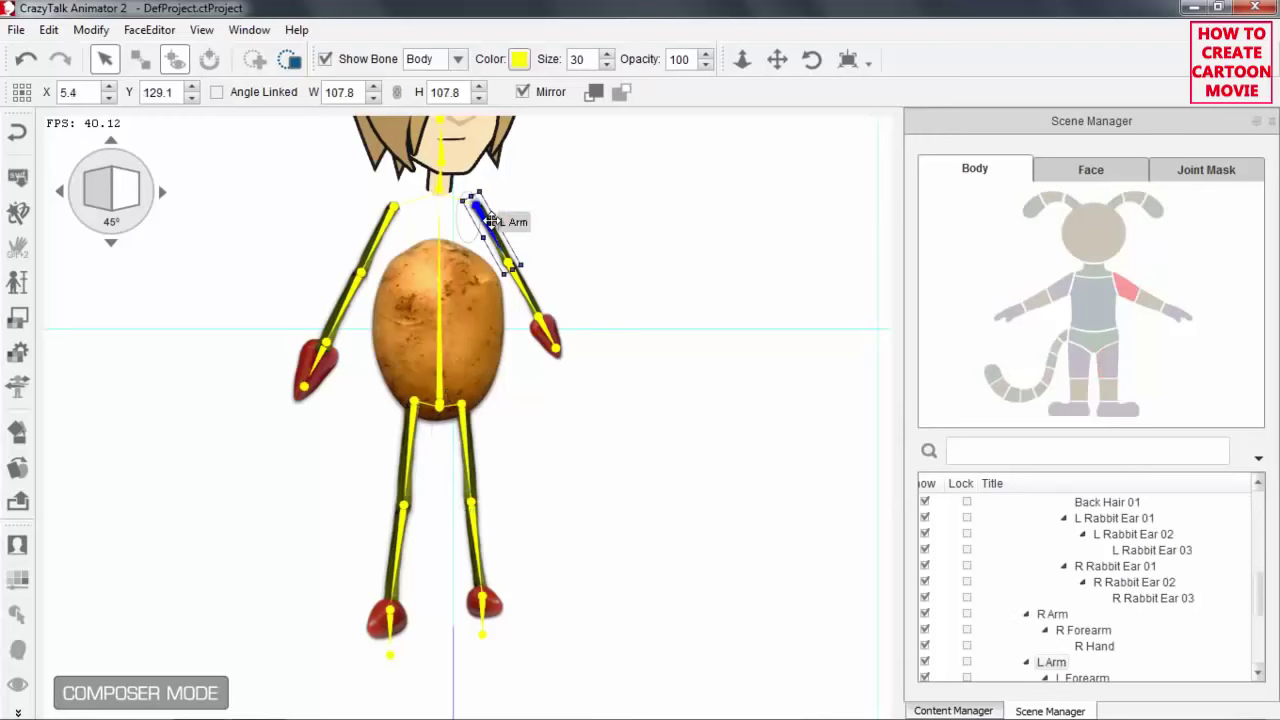
pyautogui.moveTo(482, 211); pyautogui.dragTo(490, 277)
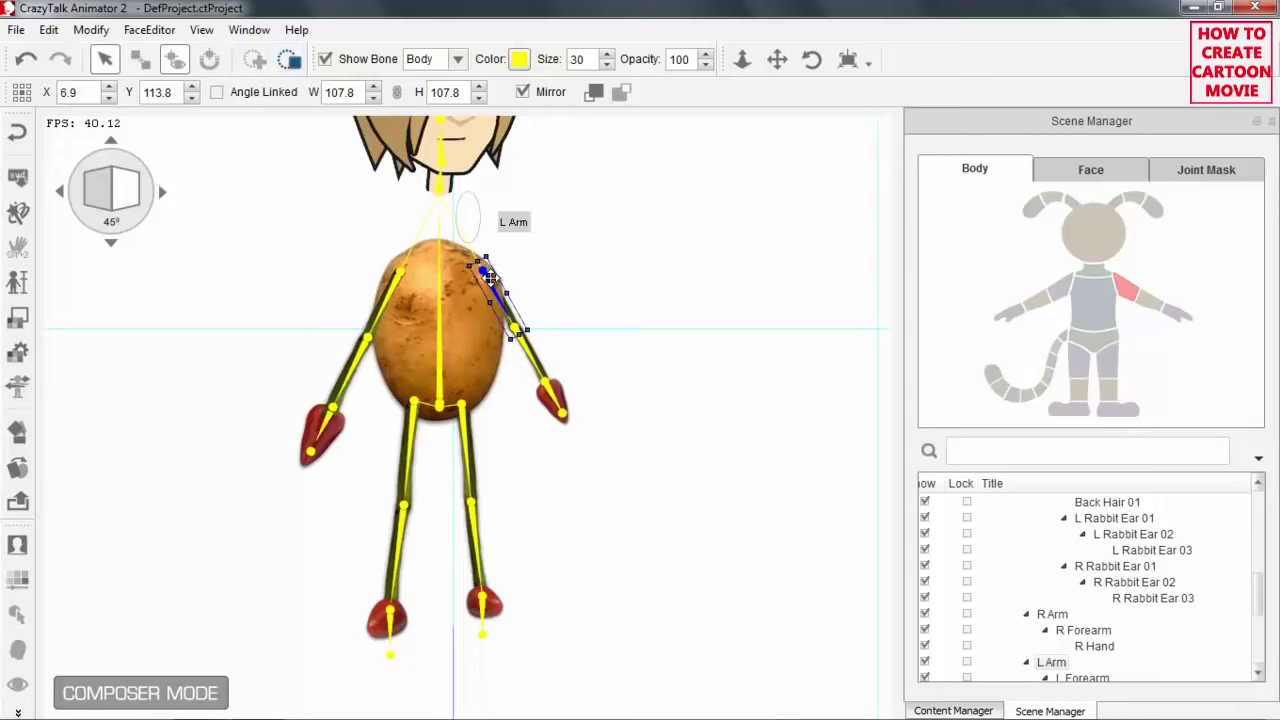
pyautogui.scroll(3, 474, 217)
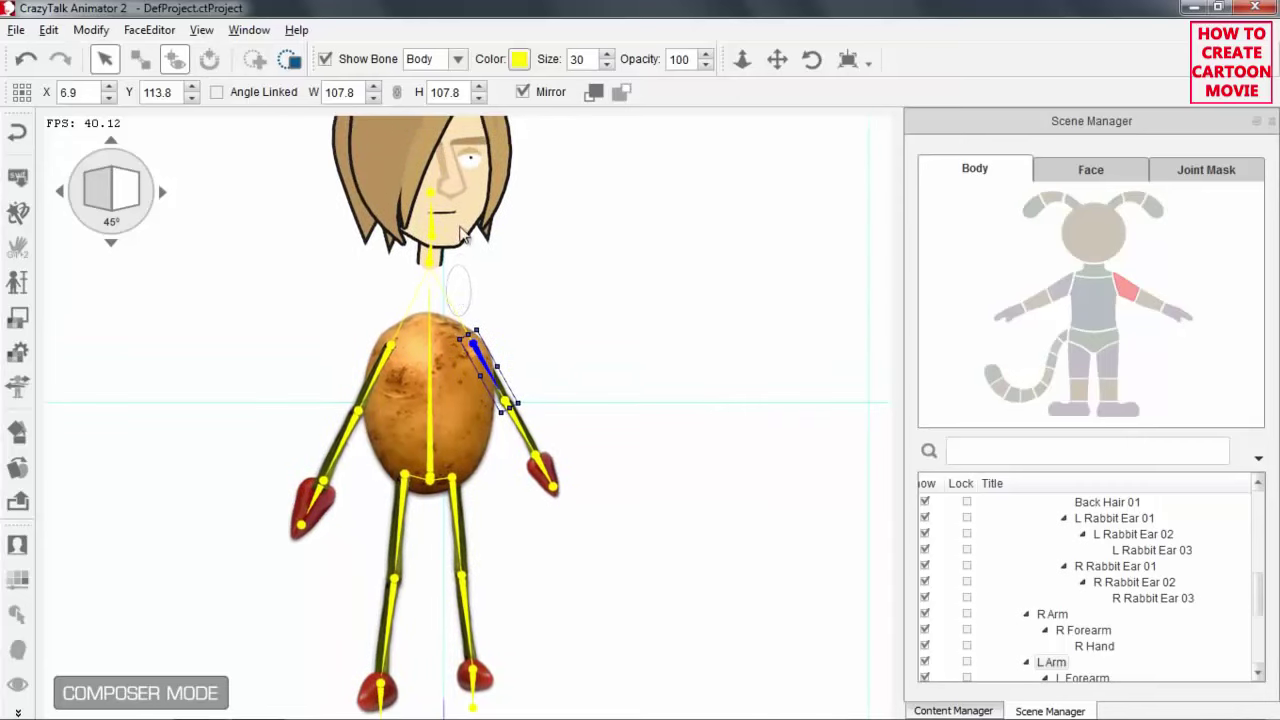
pyautogui.click(431, 262)
pyautogui.moveTo(431, 240); pyautogui.dragTo(432, 298)
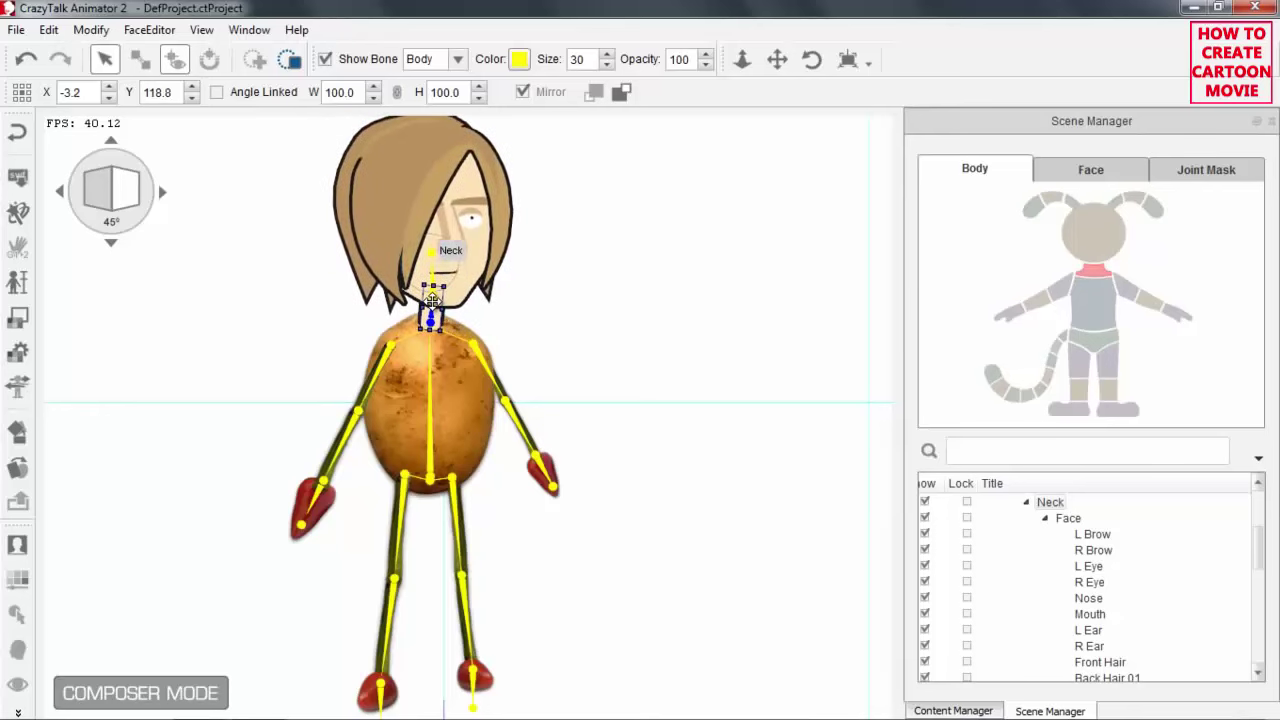
# In the 315° view, raise the left thigh with Mirror on to about Y 82, joining both legs to the potato body
pyautogui.click(64, 193)
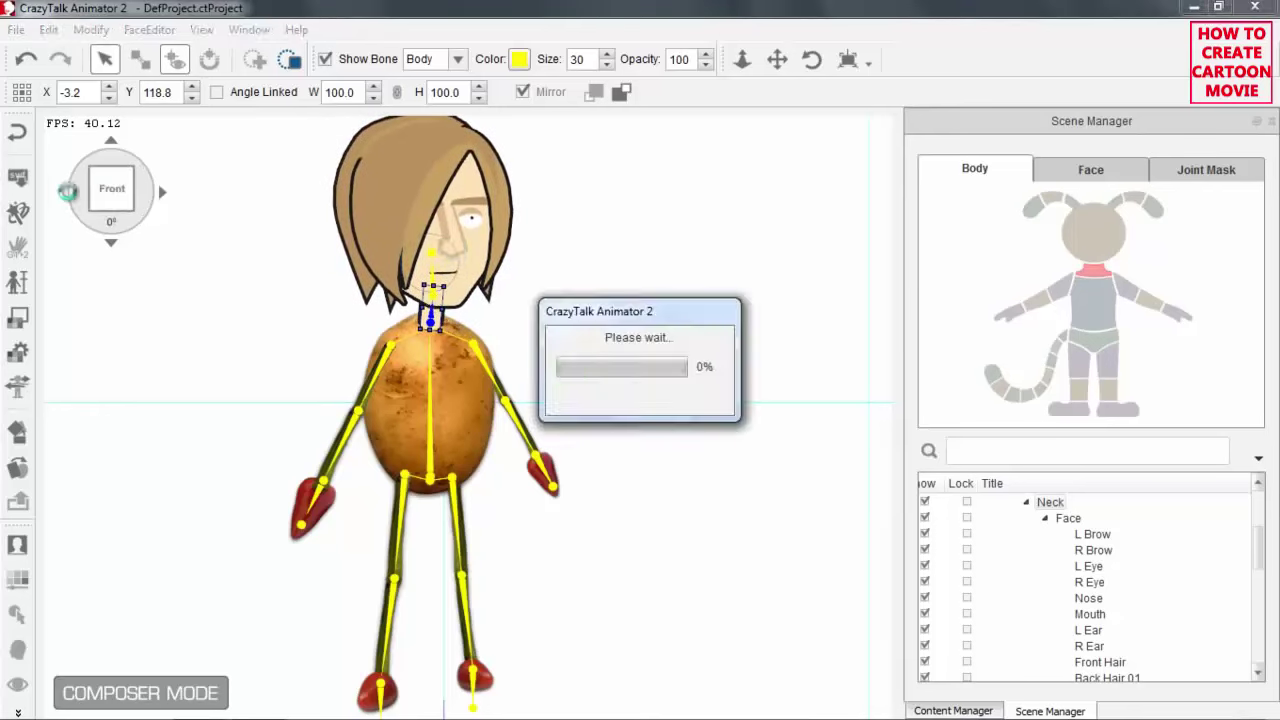
pyautogui.click(163, 193)
pyautogui.click(62, 193)
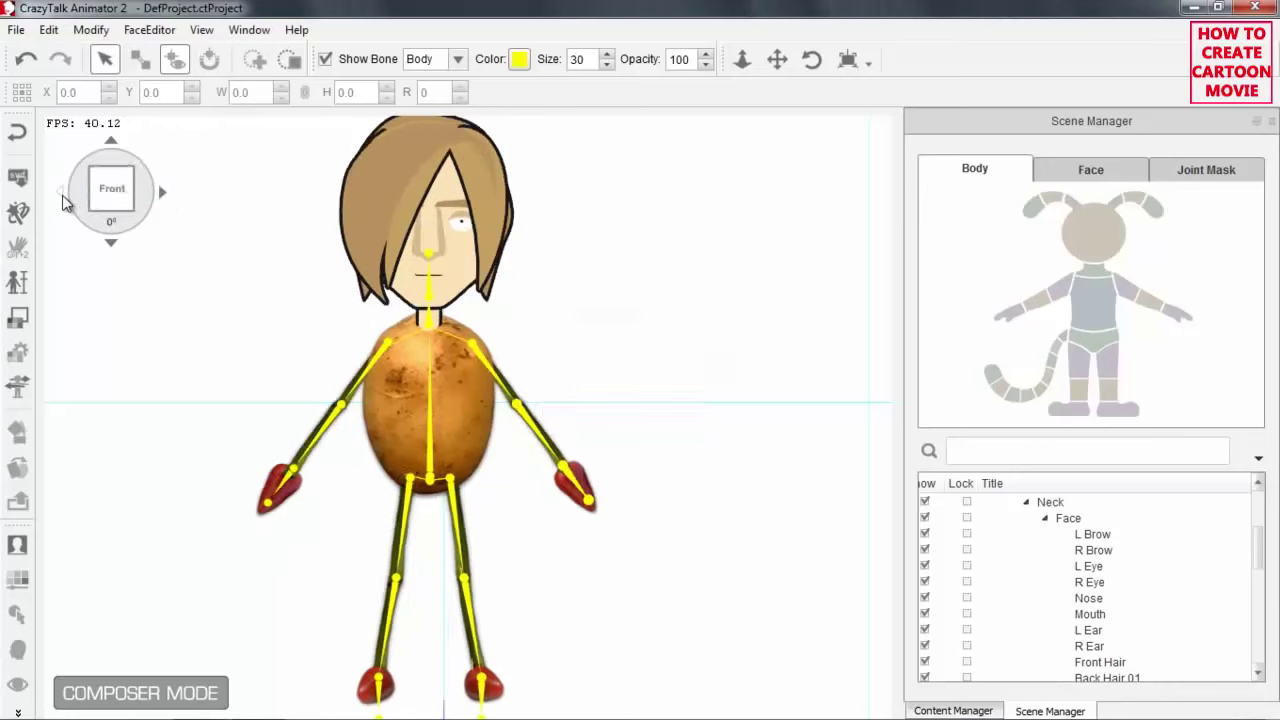
pyautogui.click(62, 193)
pyautogui.scroll(-3, 468, 446)
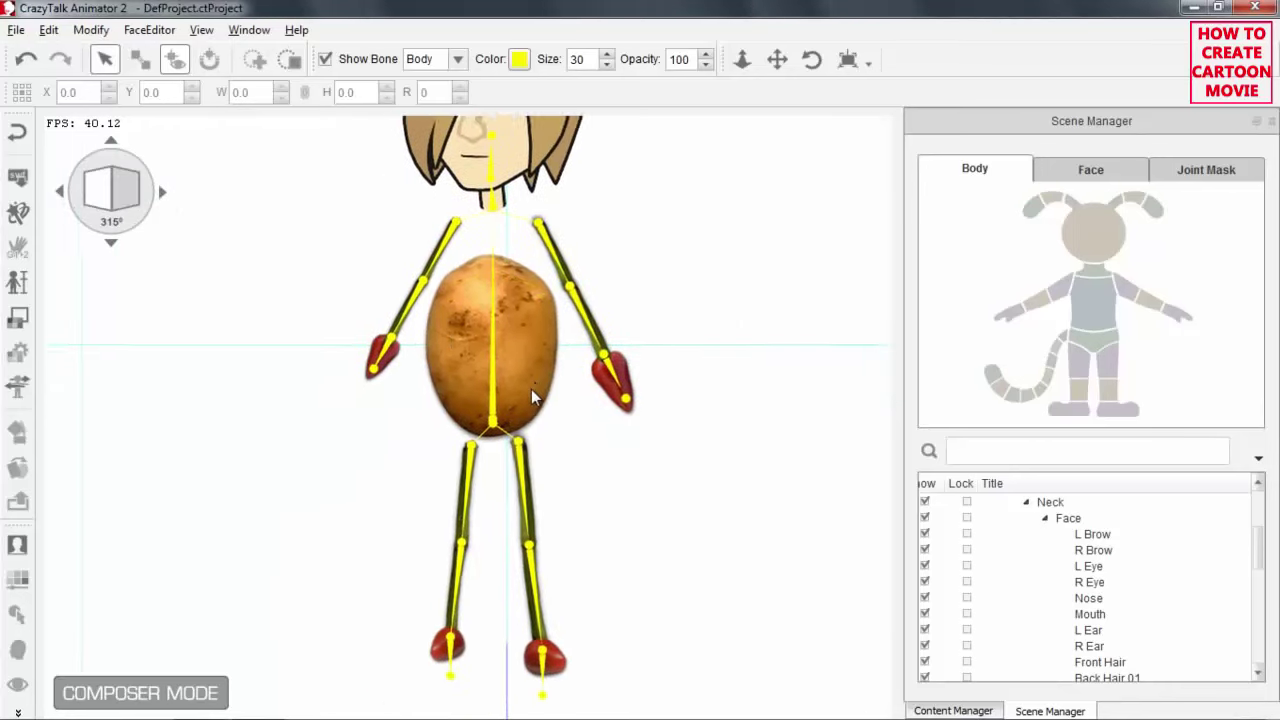
pyautogui.click(484, 464)
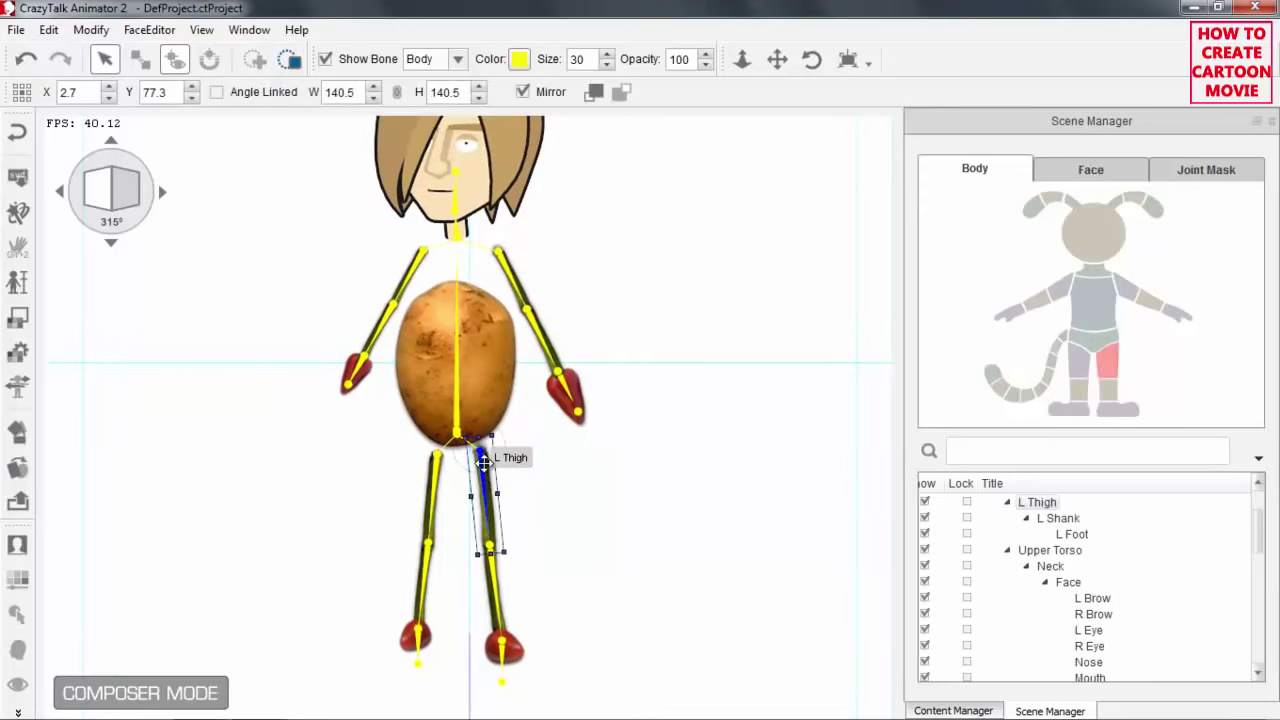
pyautogui.moveTo(483, 458); pyautogui.dragTo(479, 437)
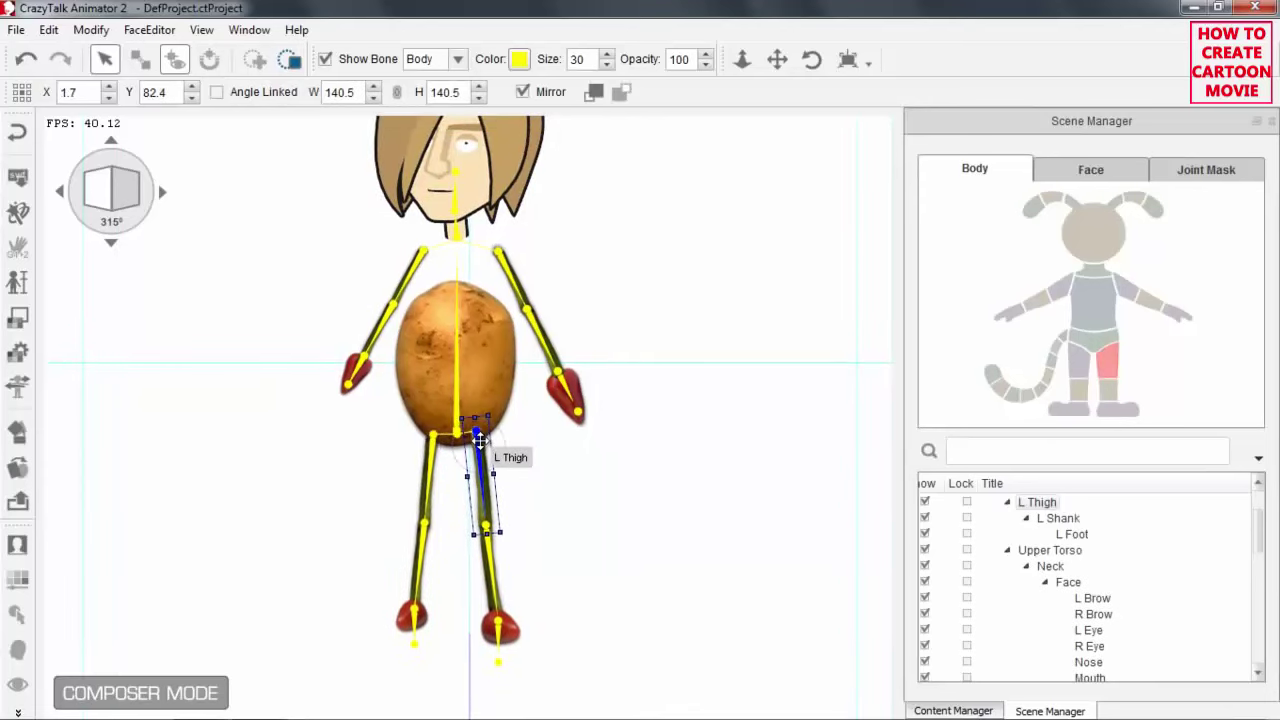
# In the 315° view, lower the mirrored arms to about Y 114 and the neck with the head to about Y 119
pyautogui.click(505, 266)
pyautogui.moveTo(505, 263); pyautogui.dragTo(501, 323)
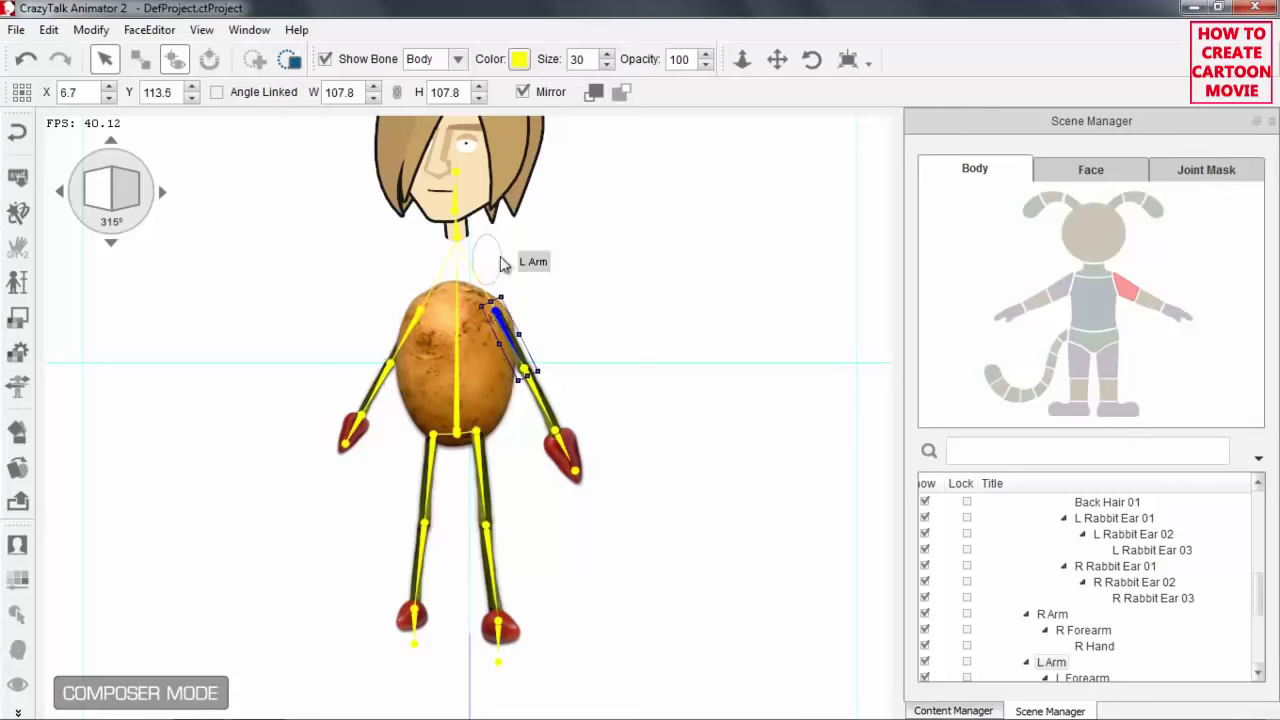
pyautogui.click(459, 236)
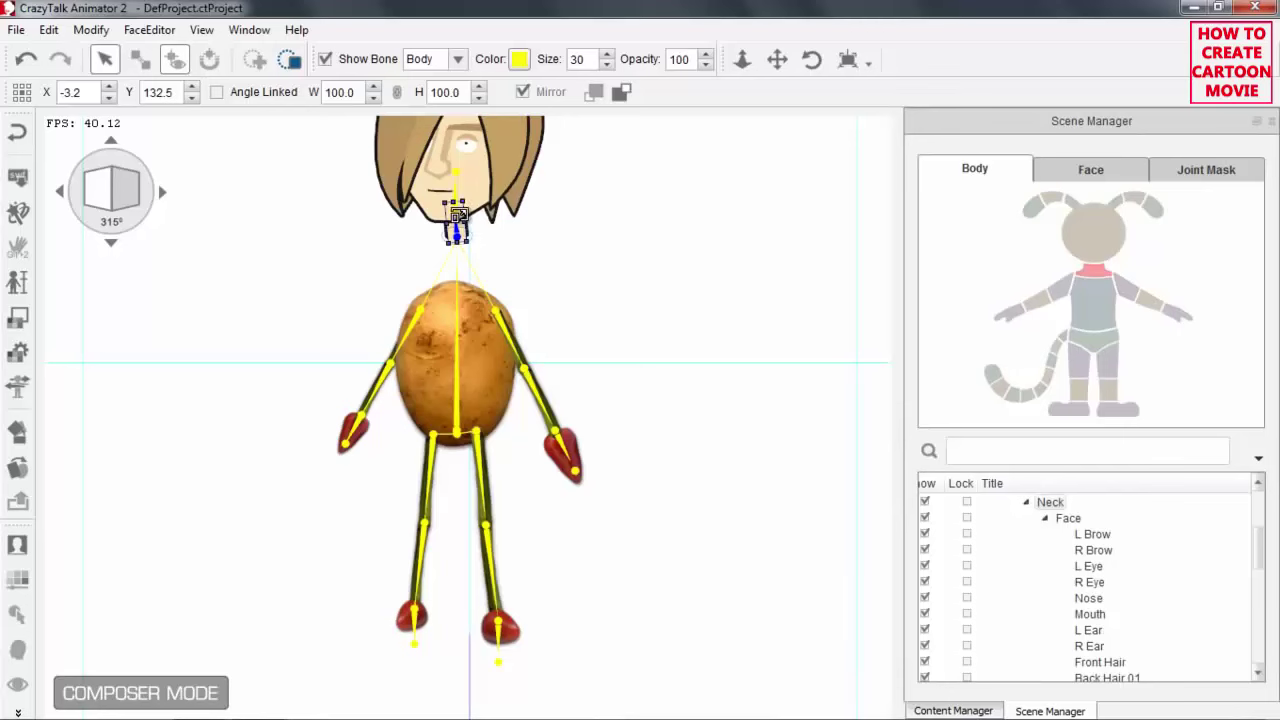
pyautogui.moveTo(455, 220); pyautogui.dragTo(455, 272)
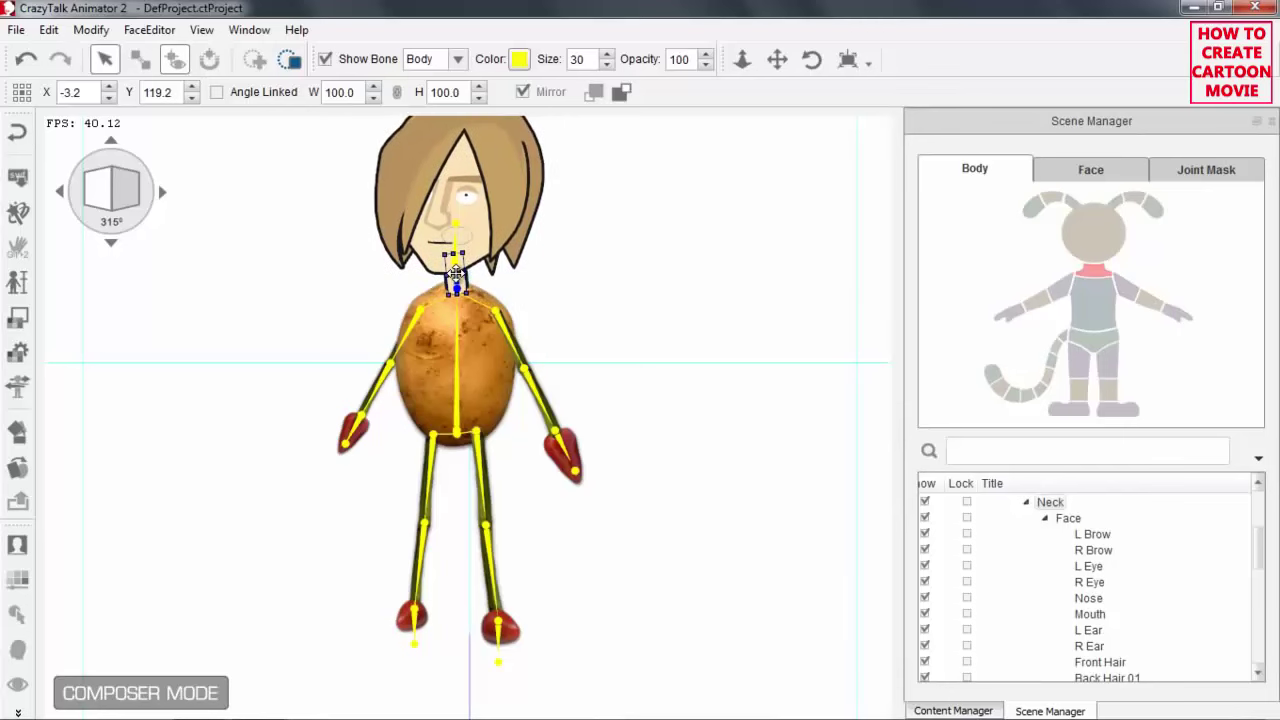
# In the front view, move the left shoulder's joint mask onto the shoulder joint and rotate it to follow the upper arm
pyautogui.click(163, 193)
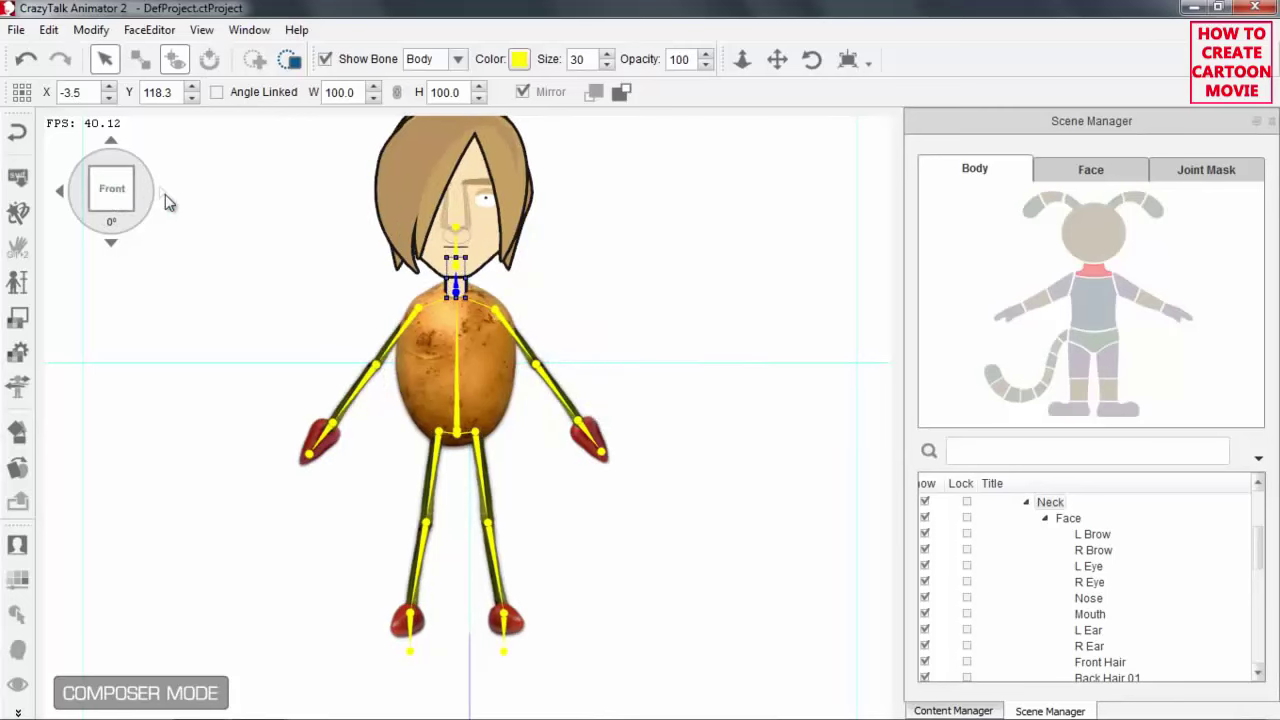
pyautogui.click(165, 200)
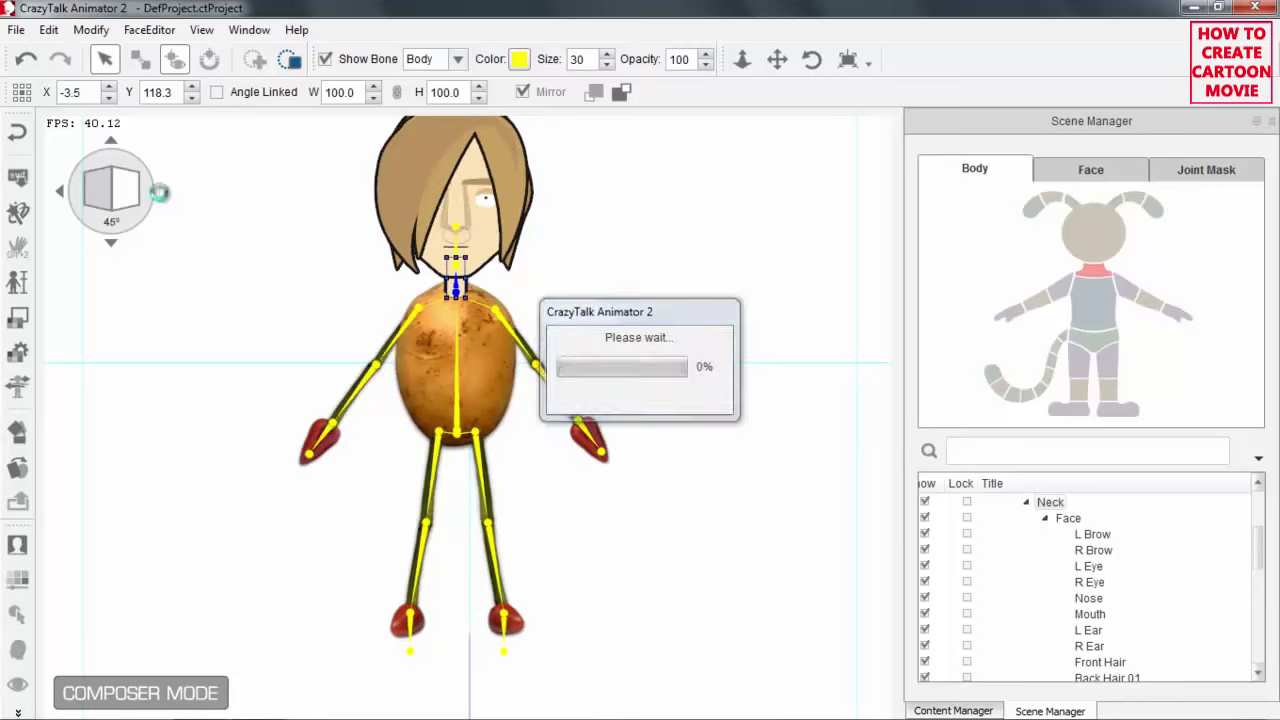
pyautogui.click(60, 193)
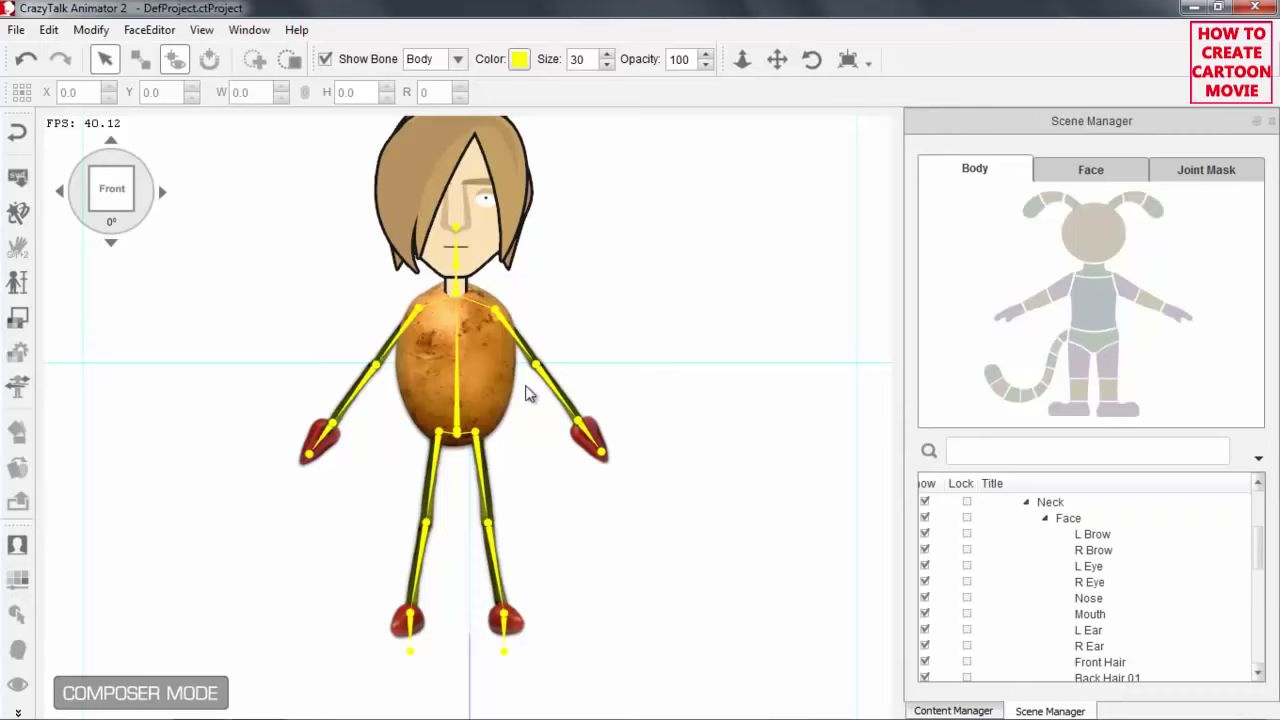
pyautogui.scroll(3, 590, 352)
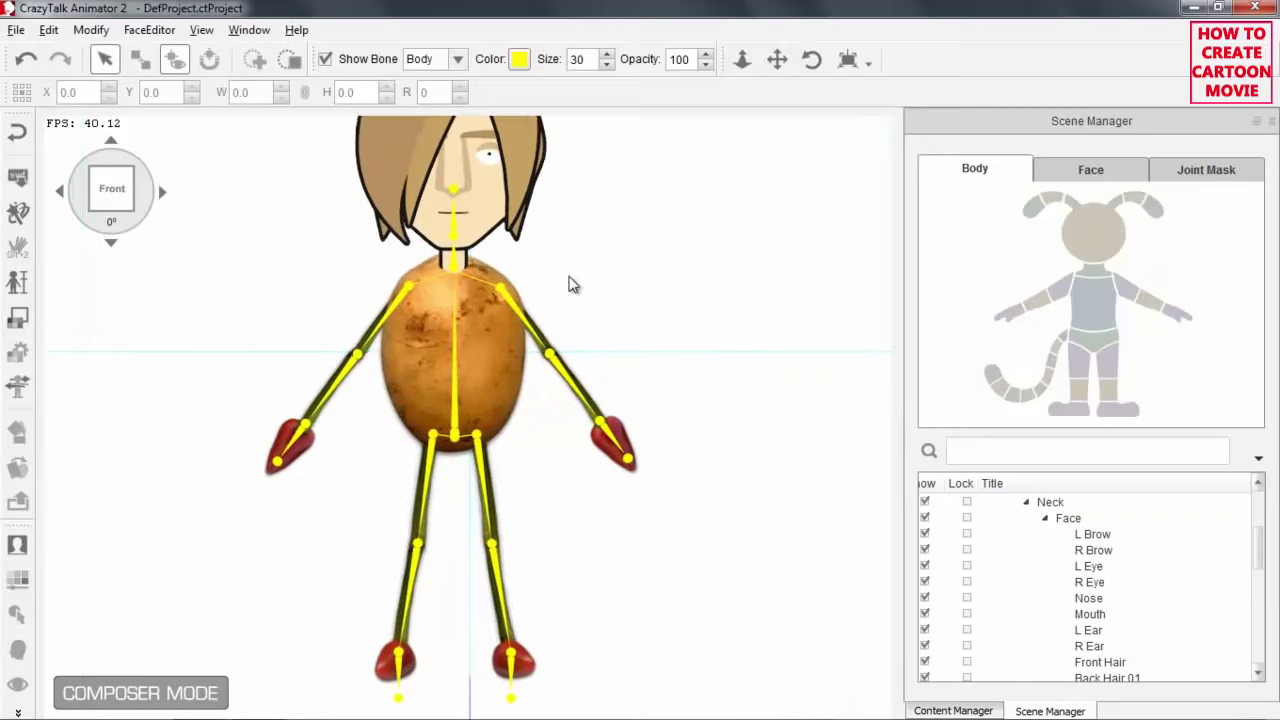
pyautogui.click(1190, 172)
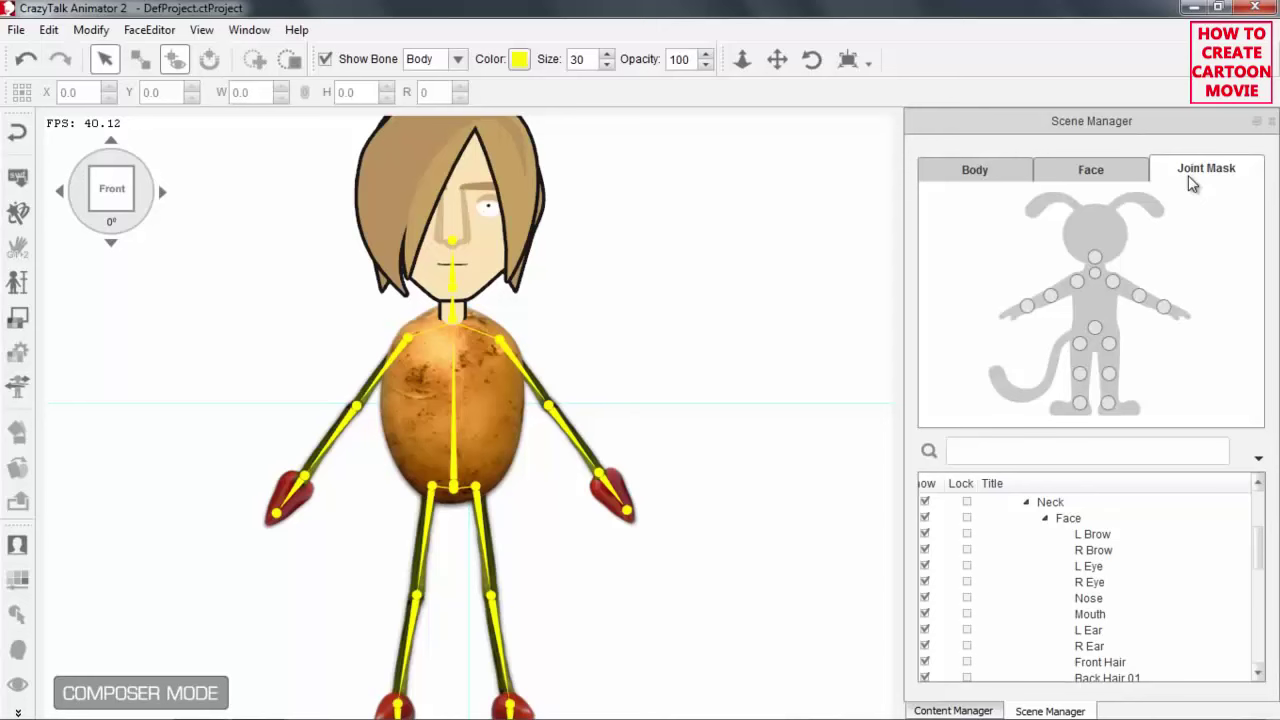
pyautogui.click(1112, 284)
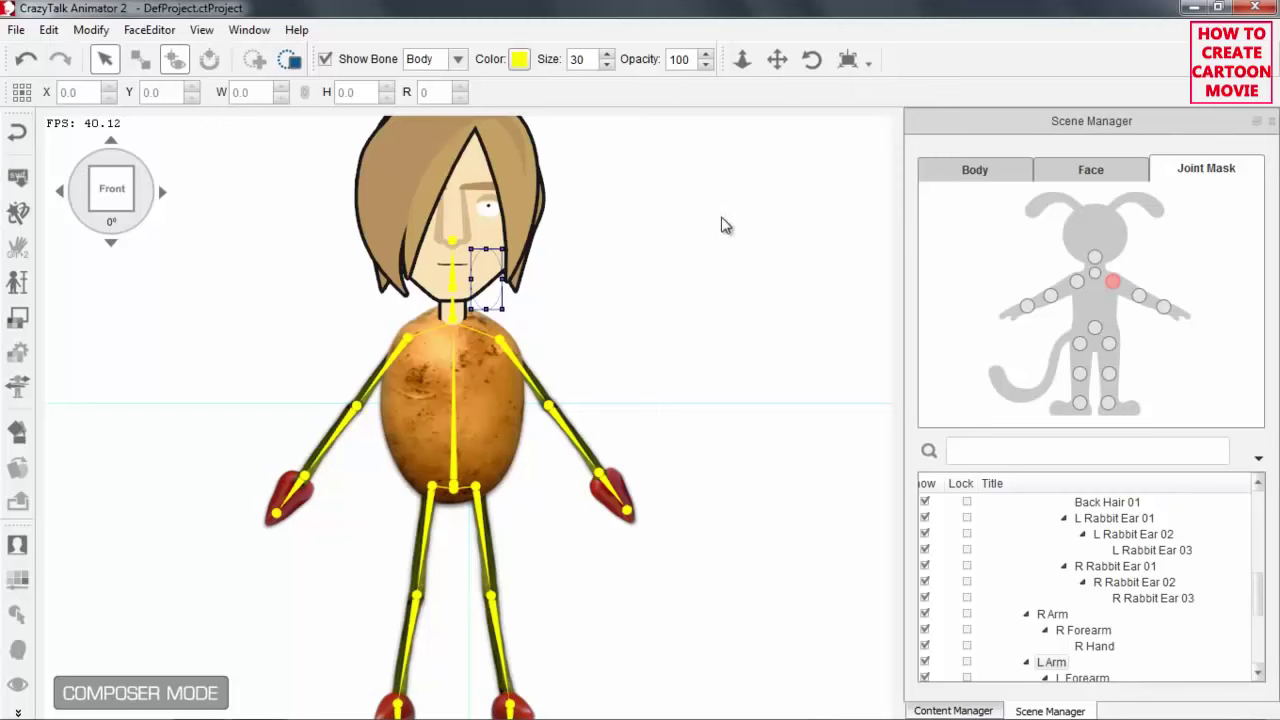
pyautogui.moveTo(488, 279); pyautogui.dragTo(522, 309)
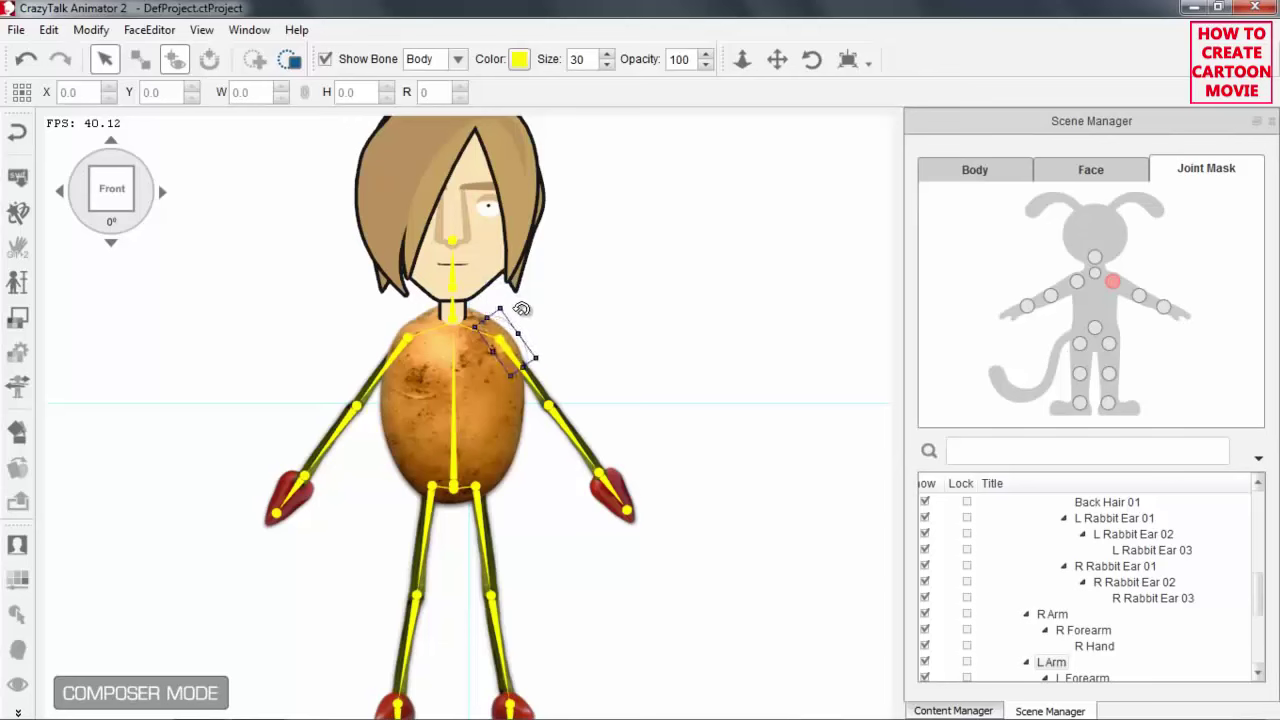
# Move the right shoulder's joint mask onto the right shoulder joint and rotate it to cover the joint
pyautogui.click(1076, 281)
pyautogui.moveTo(425, 276); pyautogui.dragTo(424, 343)
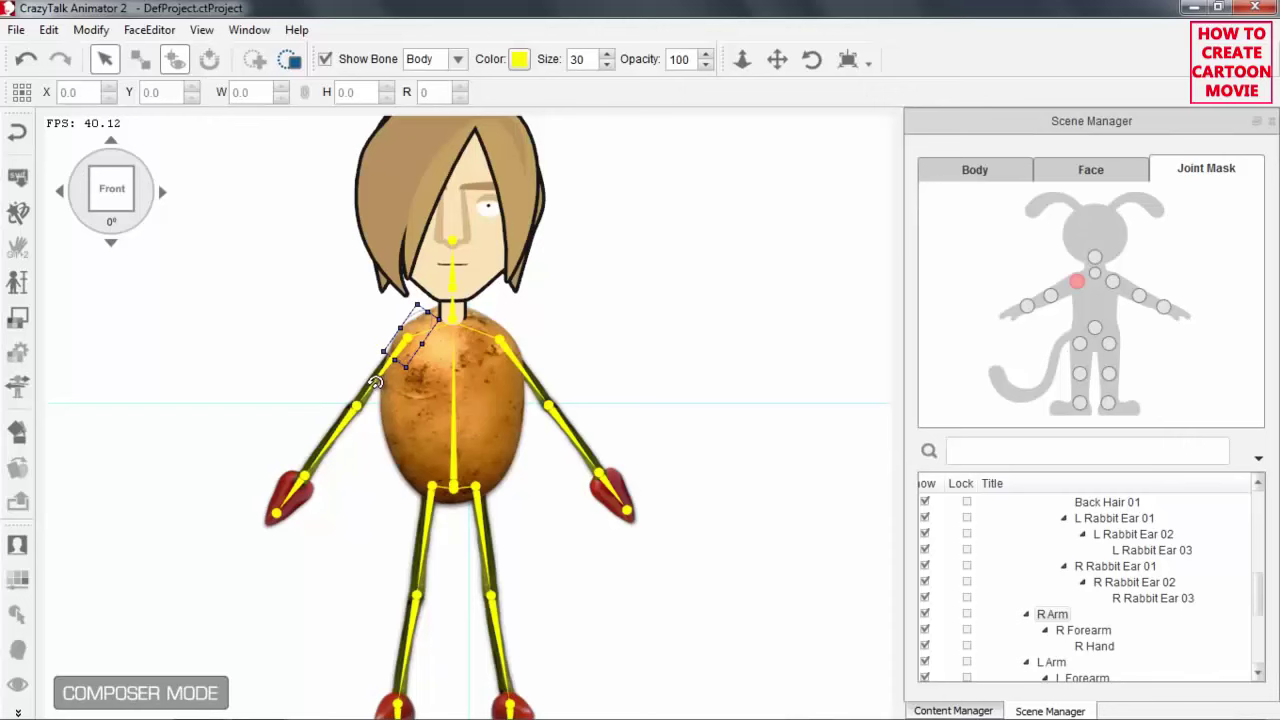
pyautogui.moveTo(374, 382); pyautogui.dragTo(375, 382)
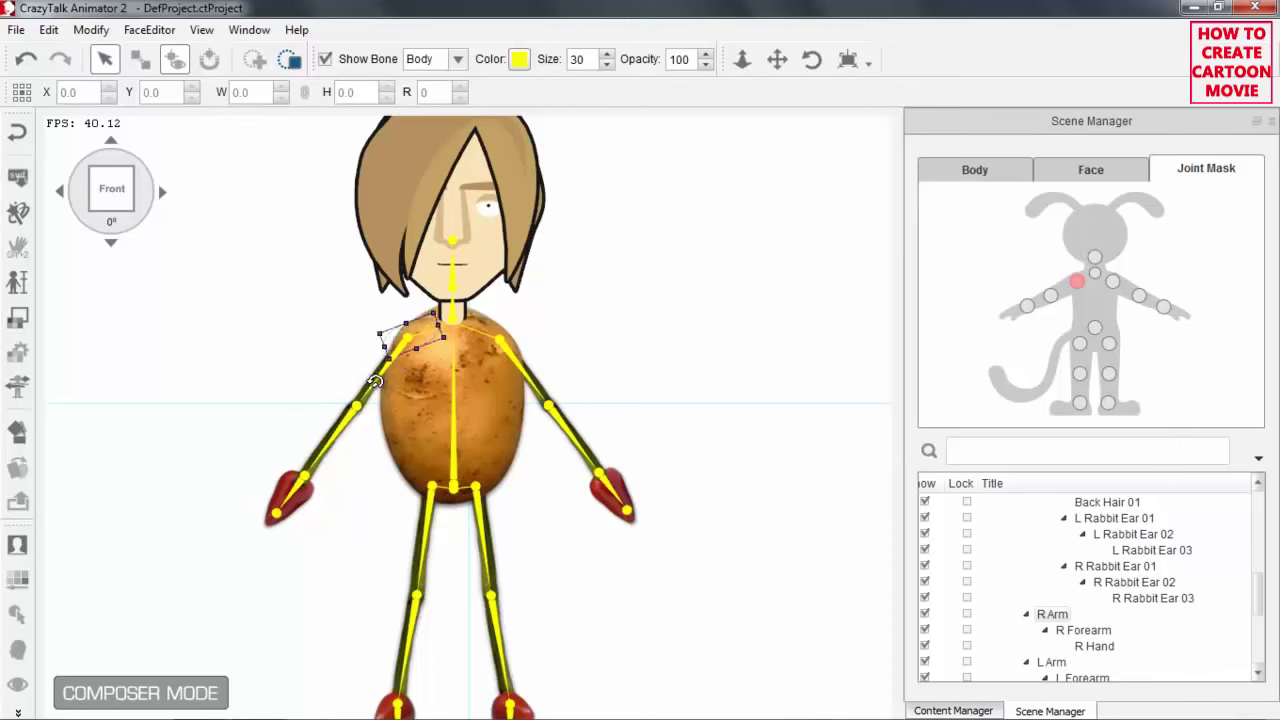
# Check the right elbow, right wrist, hip and waist joint masks, and move the lower neck mask down onto the neck's base
pyautogui.click(1050, 297)
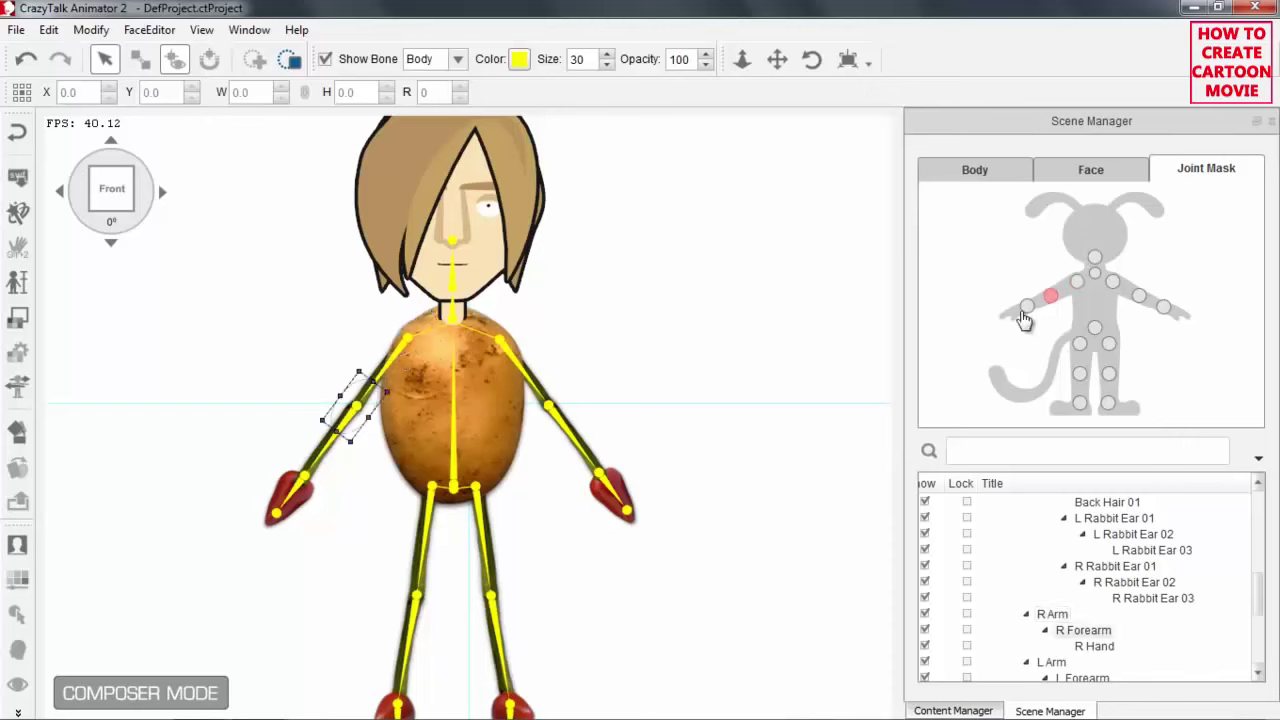
pyautogui.click(1026, 308)
pyautogui.click(1081, 346)
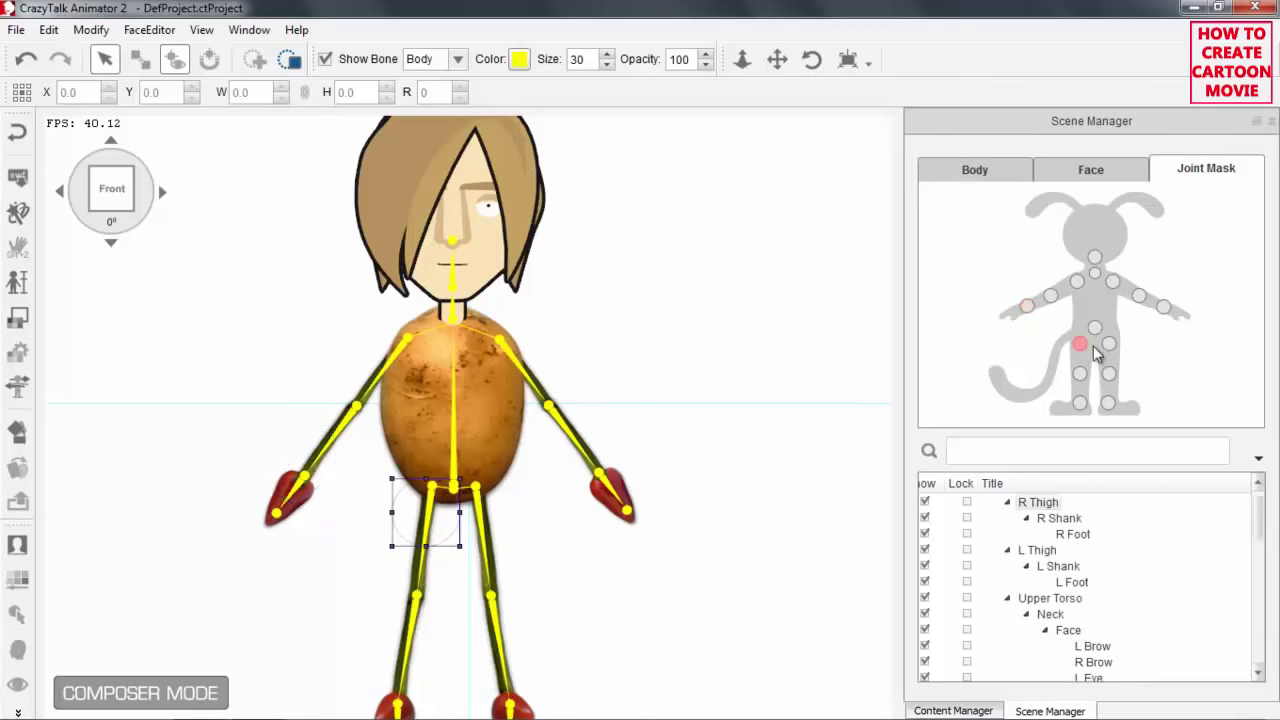
pyautogui.click(1110, 346)
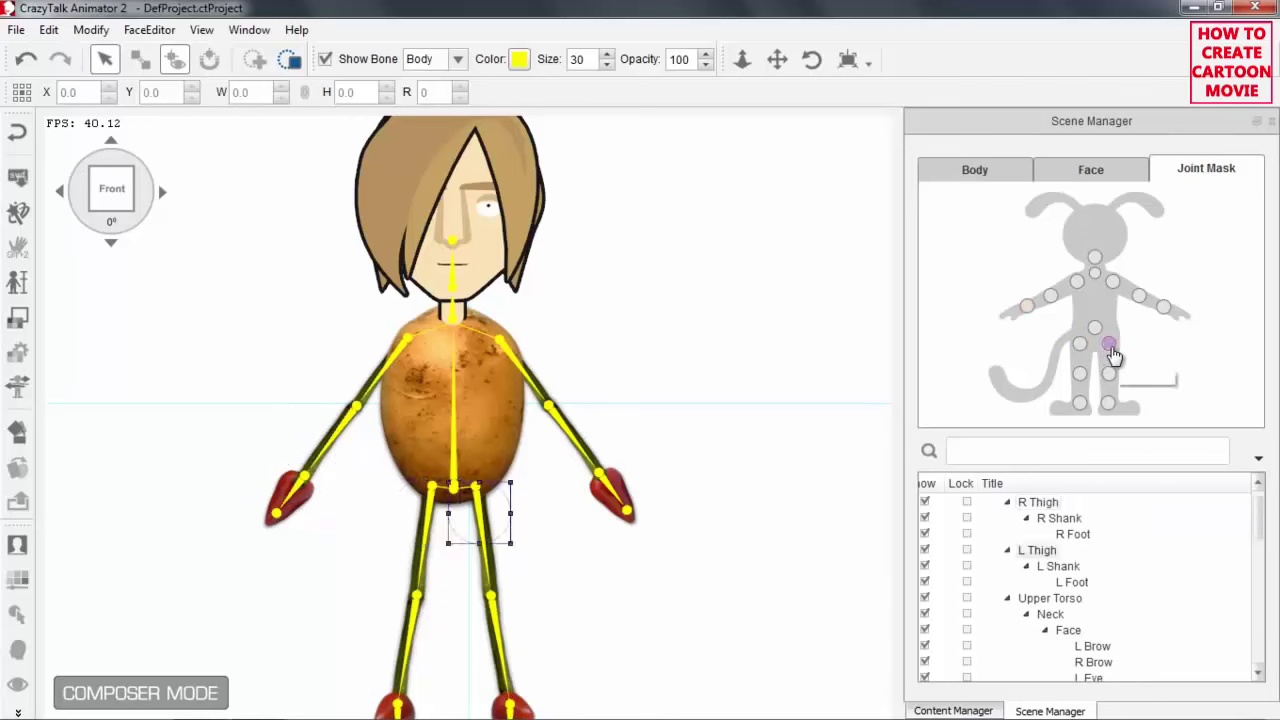
pyautogui.click(1097, 332)
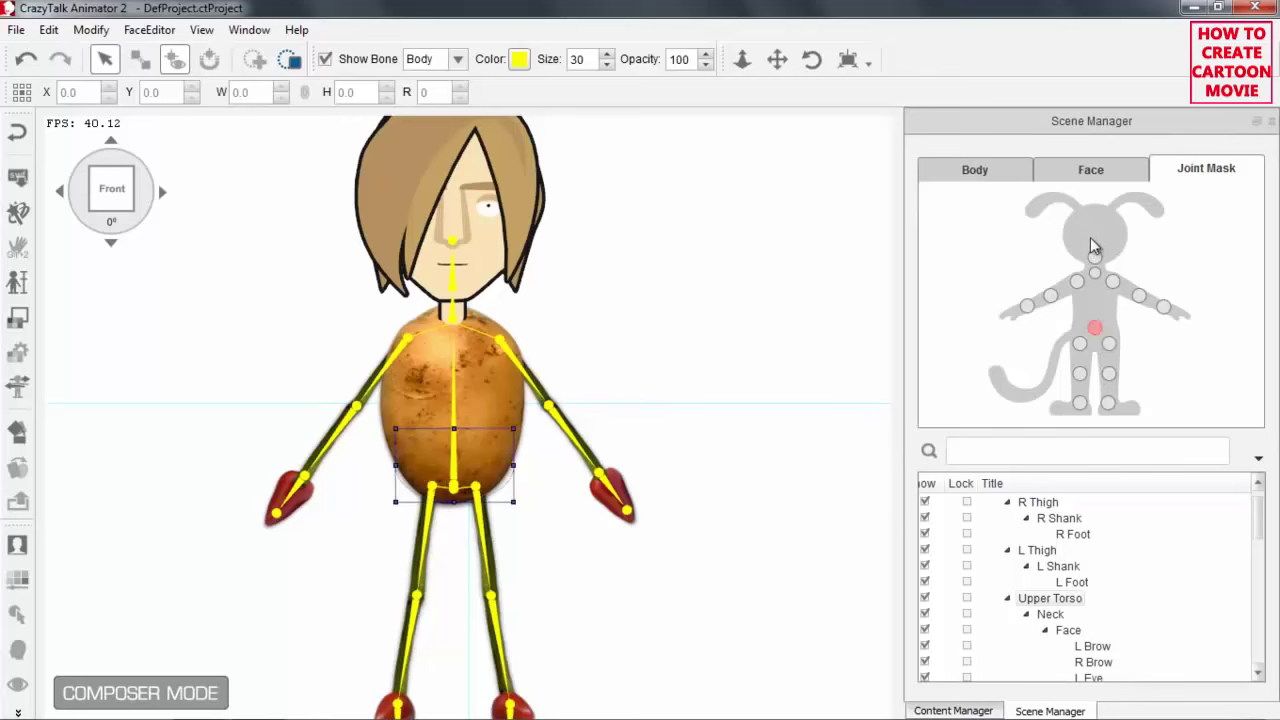
pyautogui.click(1095, 274)
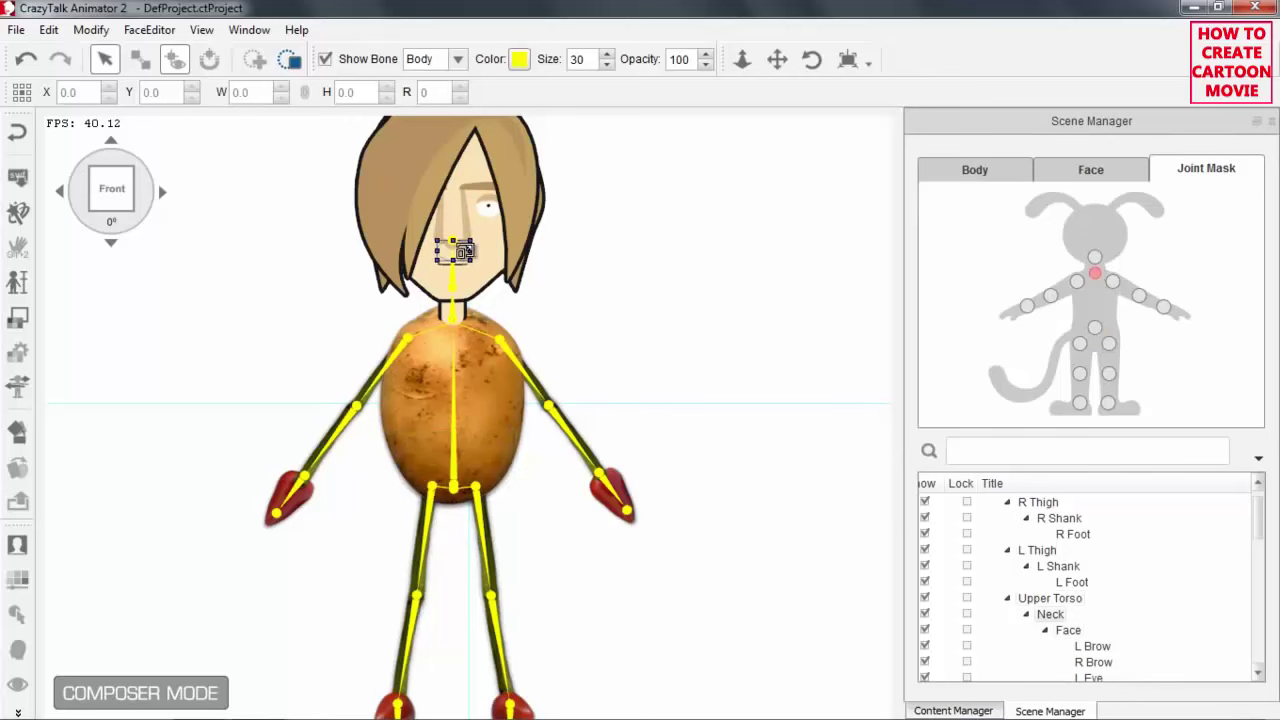
pyautogui.moveTo(457, 250); pyautogui.dragTo(458, 320)
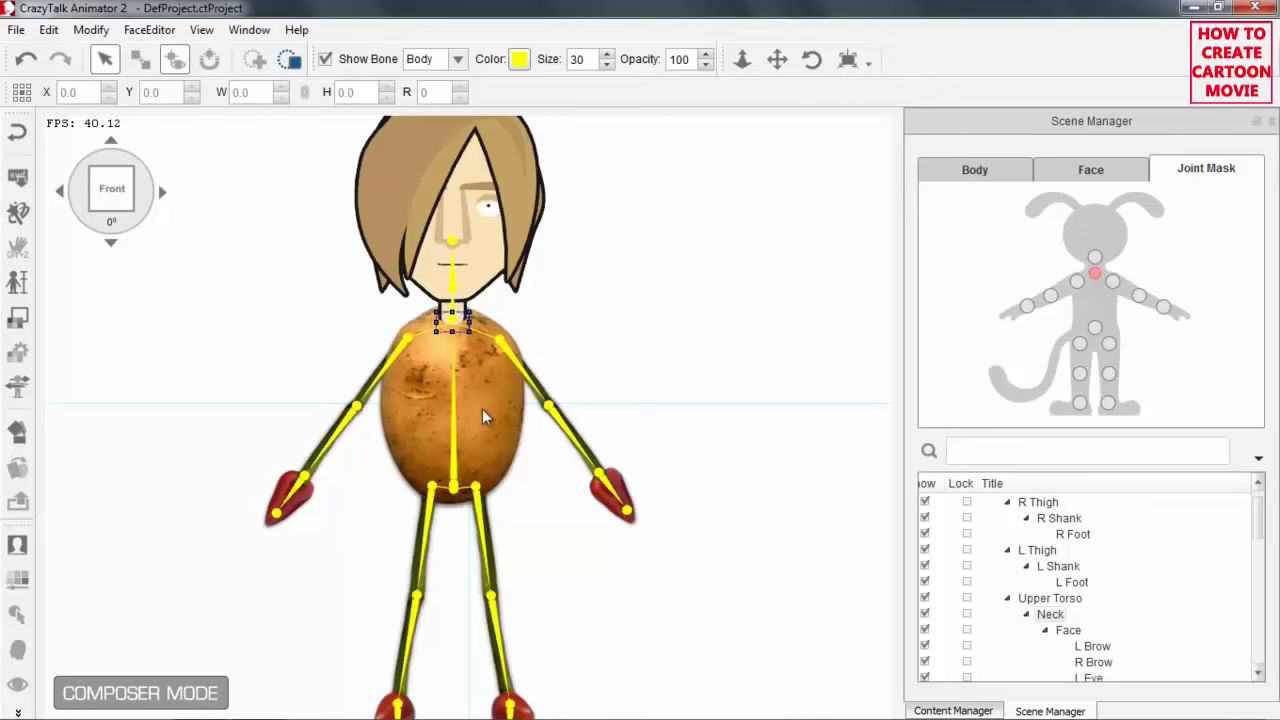
# Check the placement of the joint masks at the right knee, right ankle, waist and both hips
pyautogui.scroll(-2, 548, 528)
pyautogui.click(1081, 377)
pyautogui.click(1080, 403)
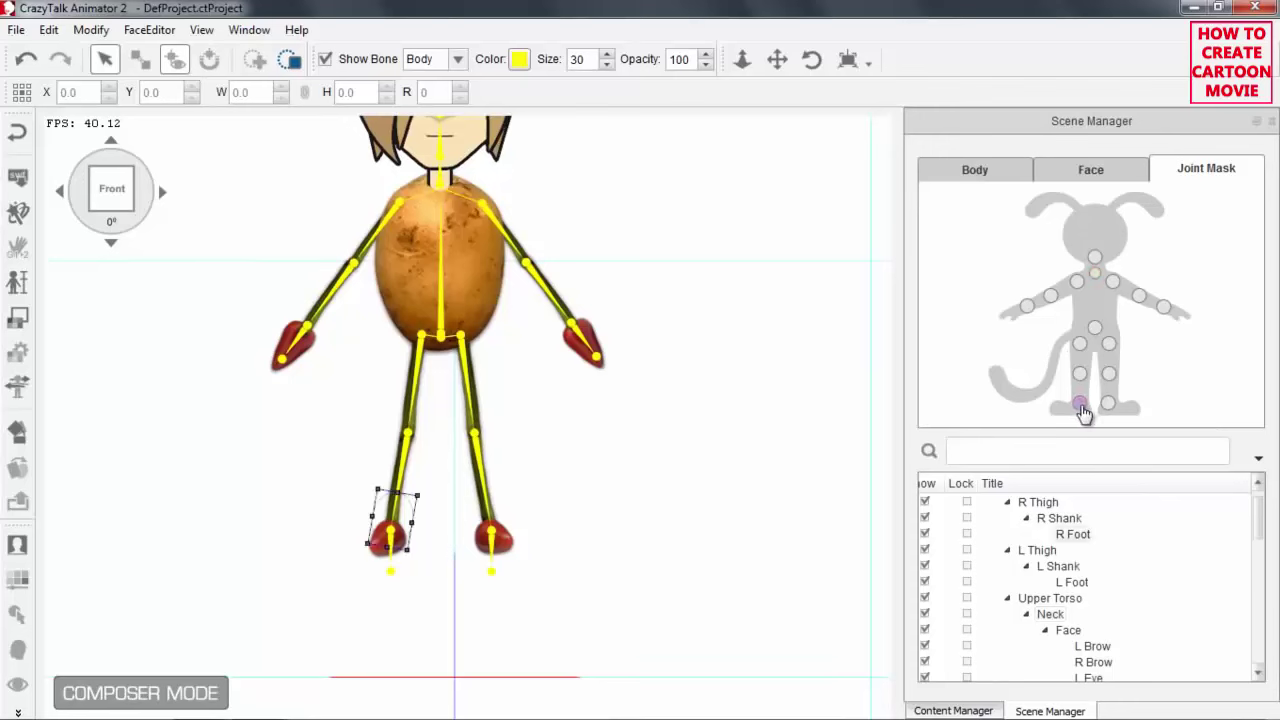
pyautogui.click(1082, 345)
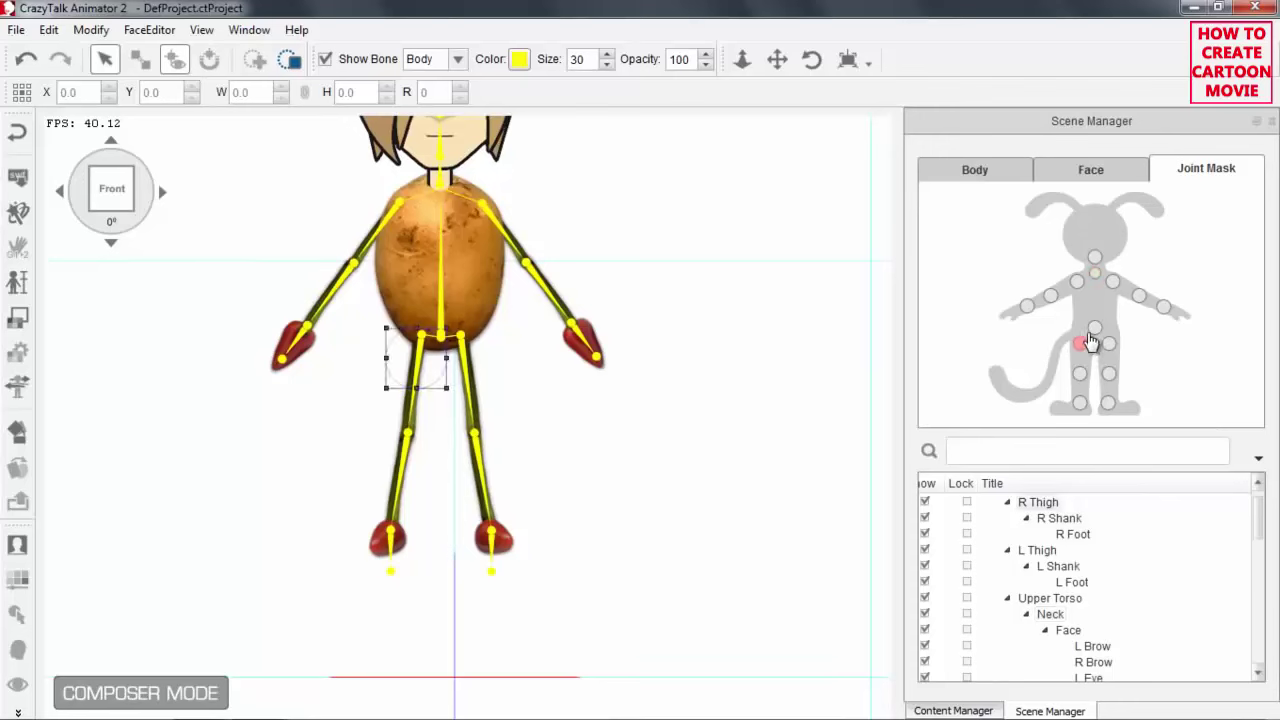
pyautogui.click(1095, 331)
pyautogui.click(1111, 346)
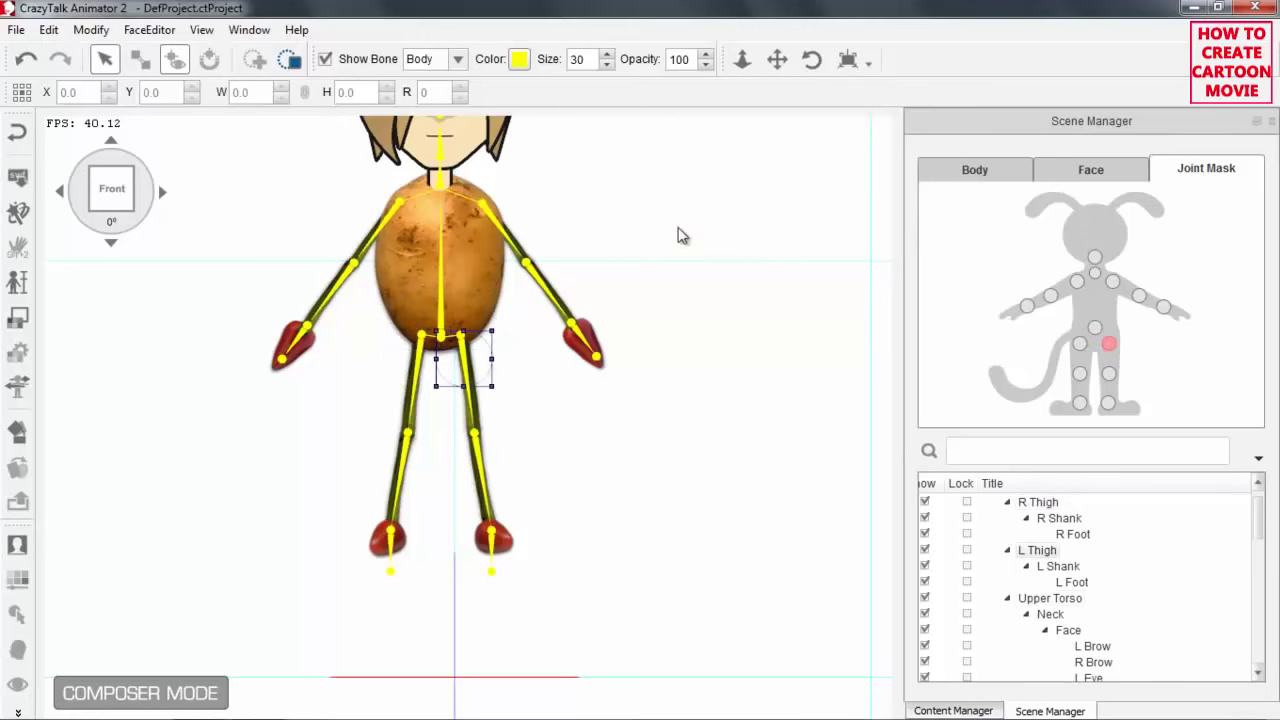
# Return to Stage mode and select the potato character
pyautogui.scroll(-4, 620, 260)
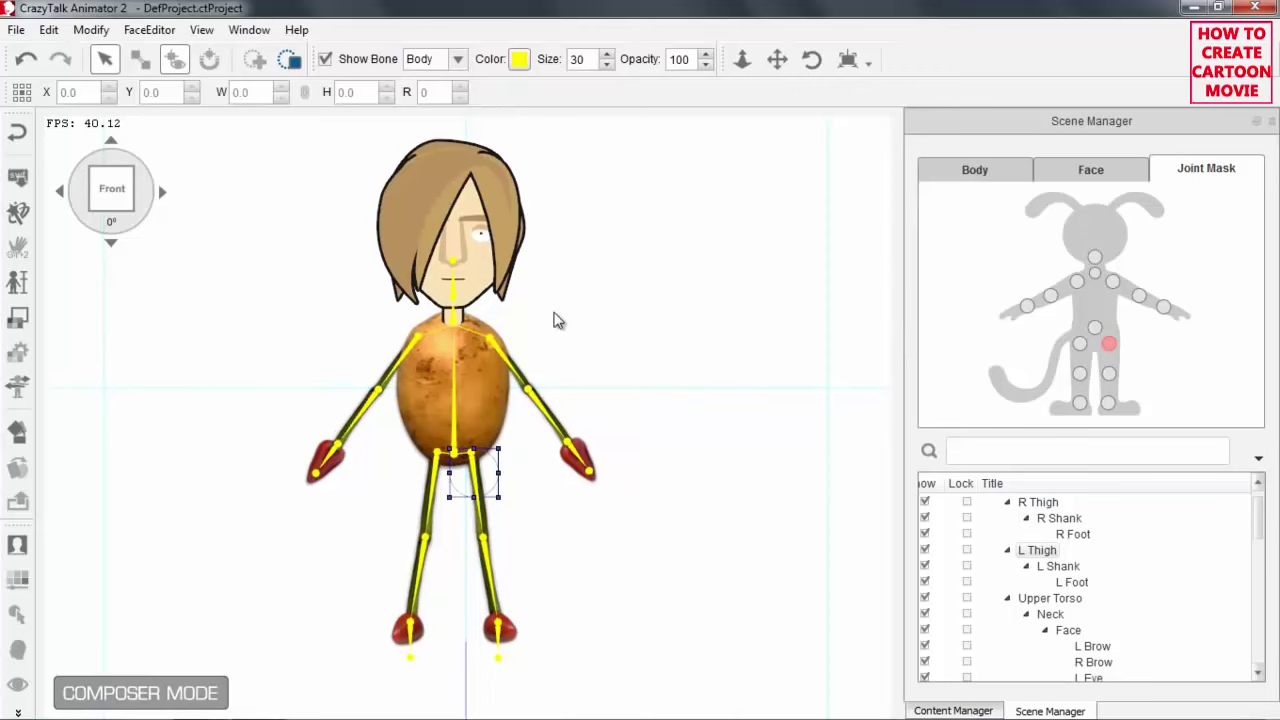
pyautogui.click(16, 134)
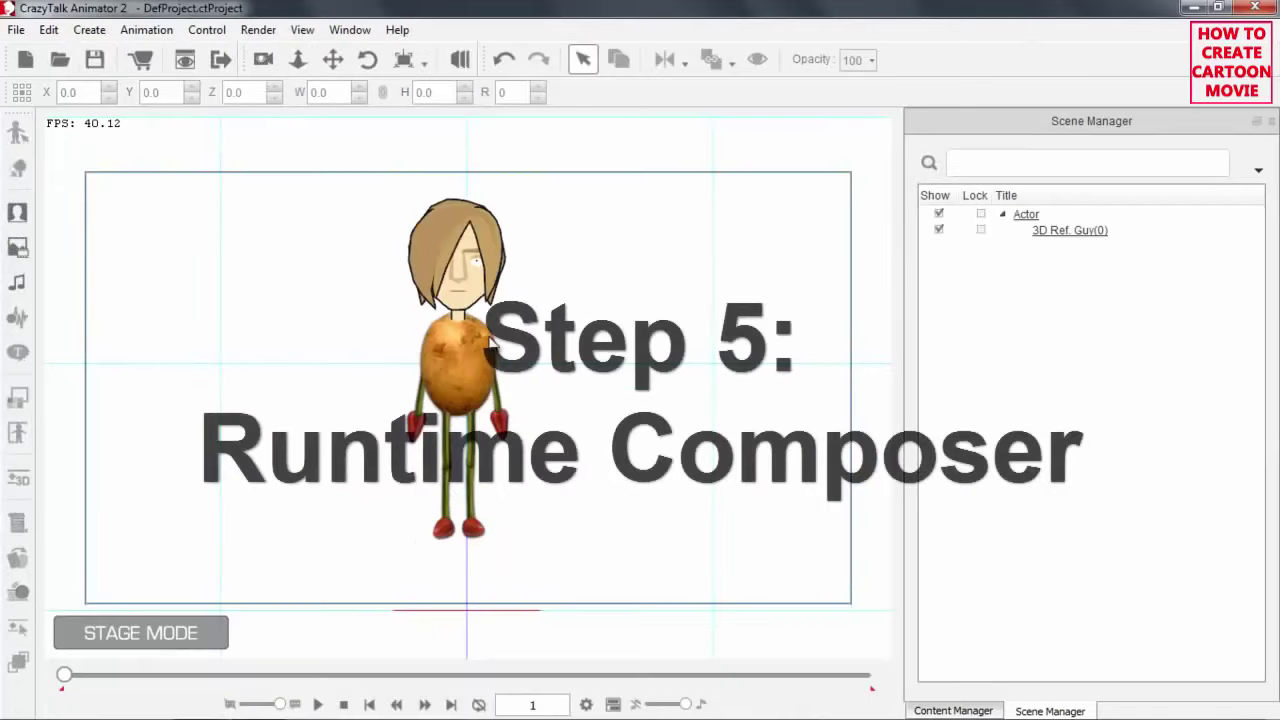
pyautogui.click(467, 352)
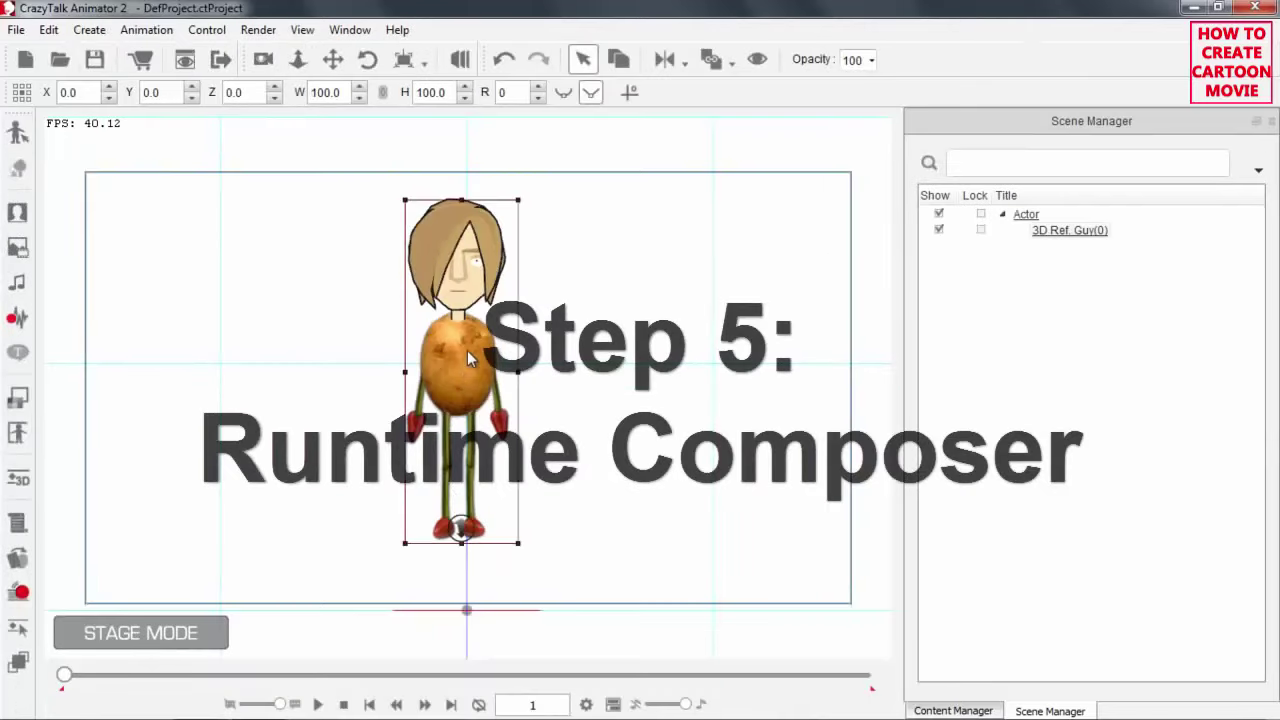
# Apply the 0° Walk_Male motion from the 2D 01_Move animation templates to the character
pyautogui.click(988, 709)
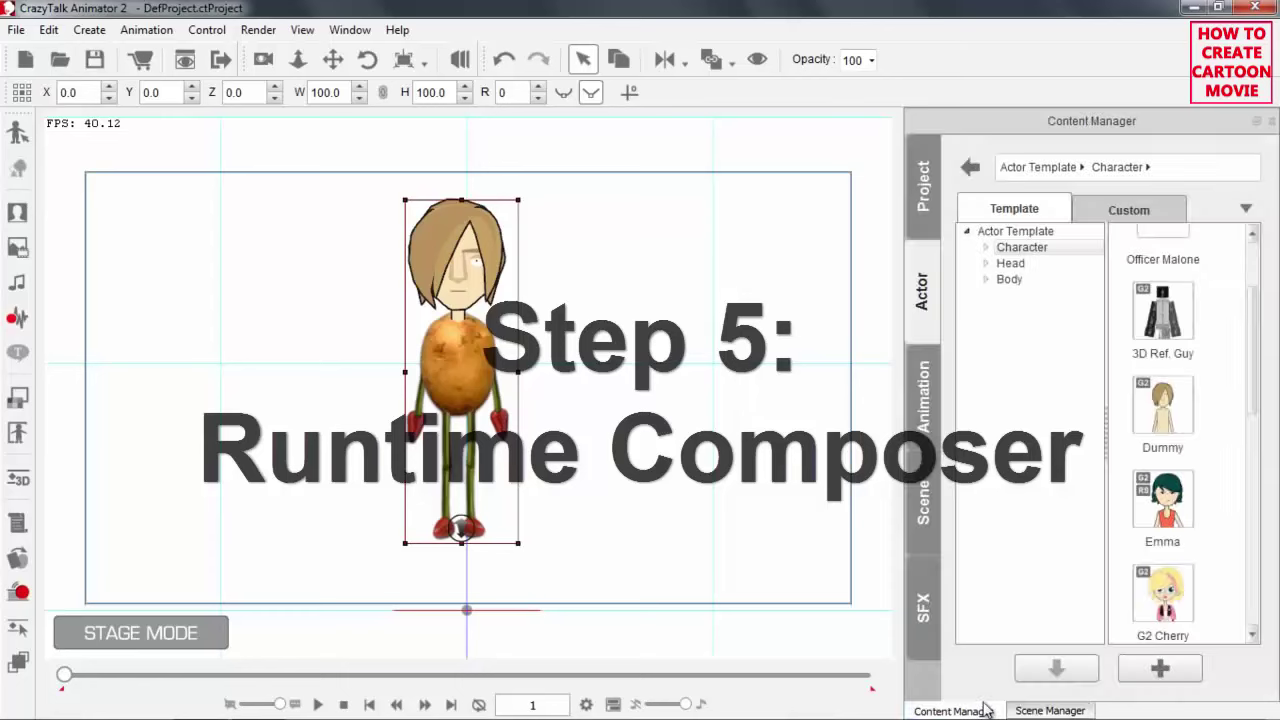
pyautogui.click(922, 378)
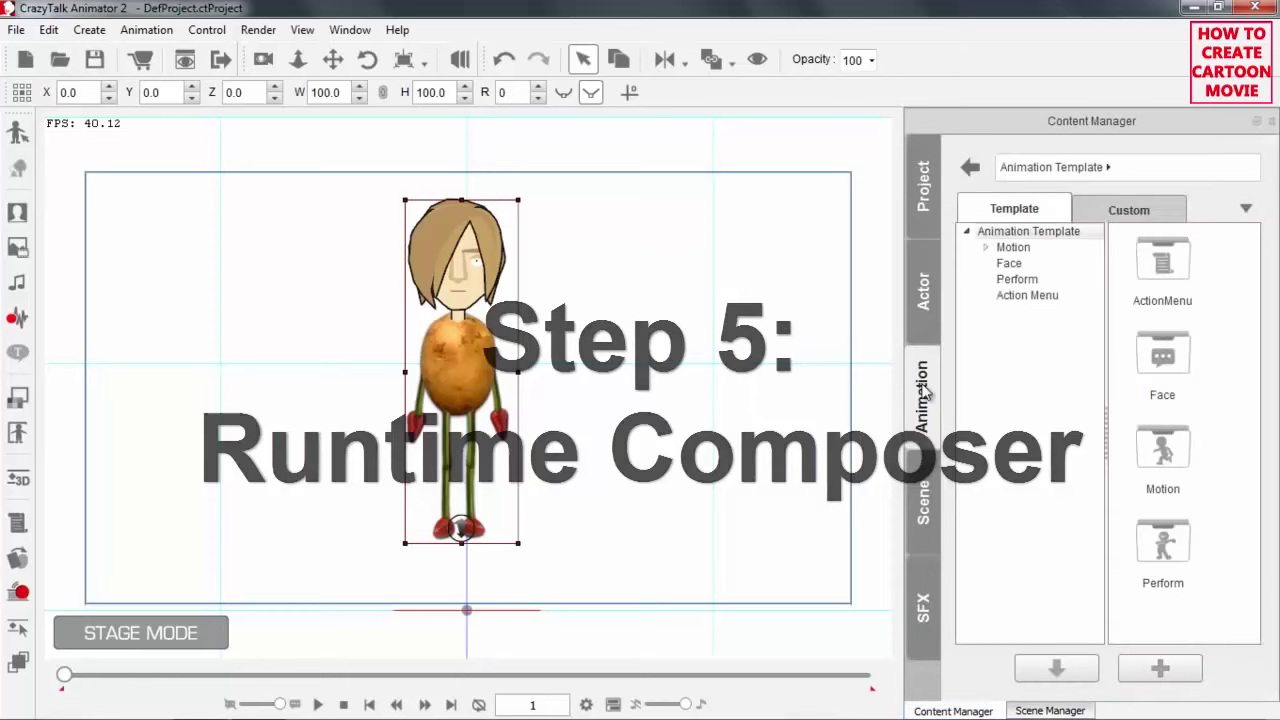
pyautogui.click(1013, 247)
pyautogui.doubleClick(1169, 285)
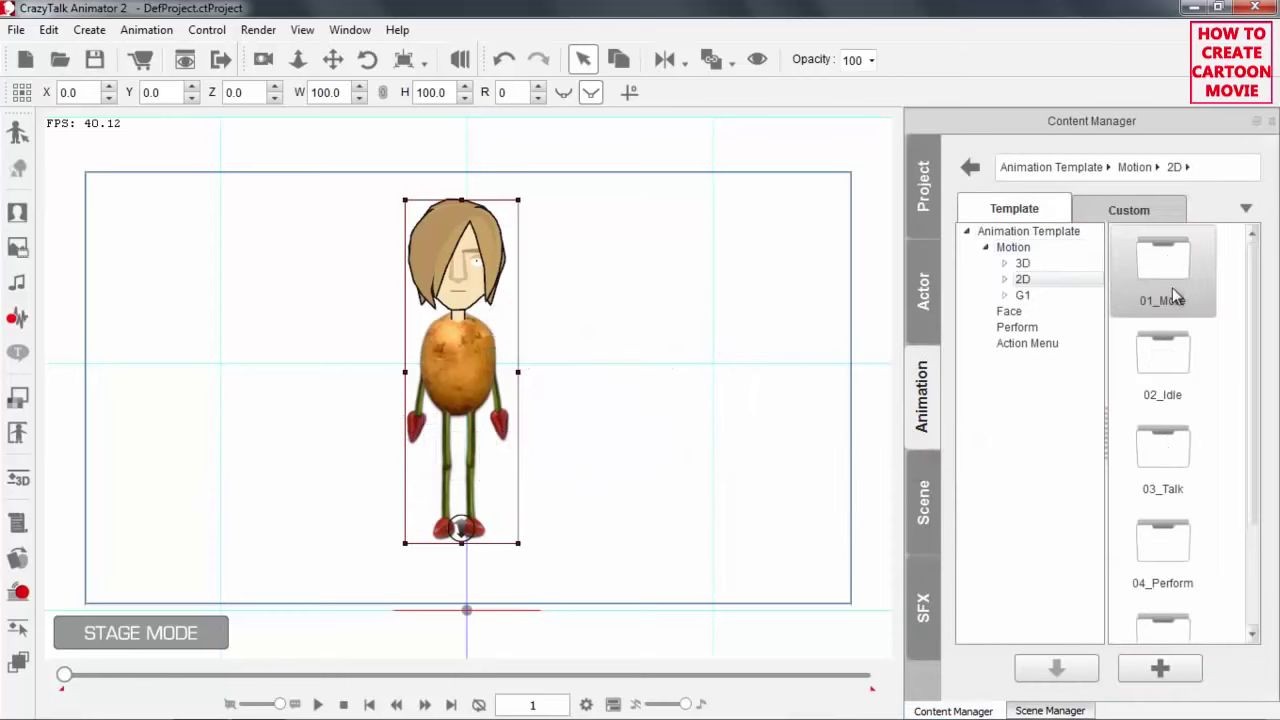
pyautogui.doubleClick(1172, 287)
pyautogui.moveTo(1251, 289); pyautogui.dragTo(1259, 520)
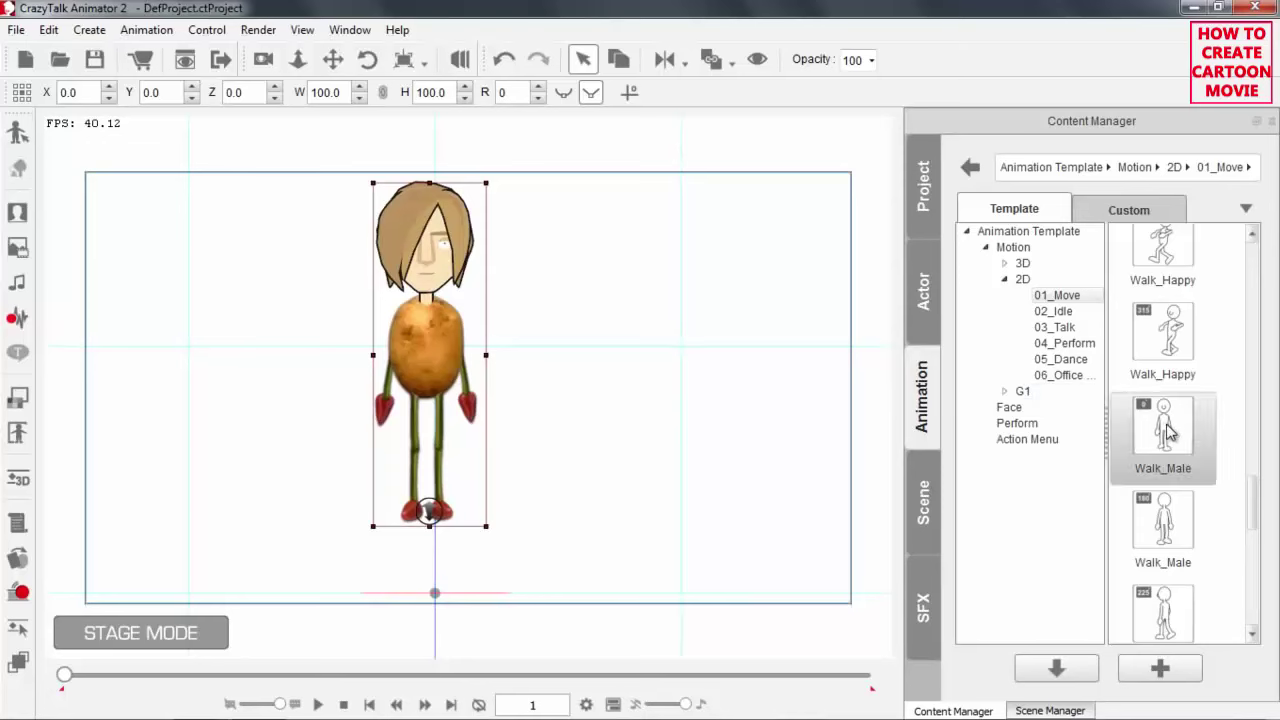
pyautogui.doubleClick(1168, 428)
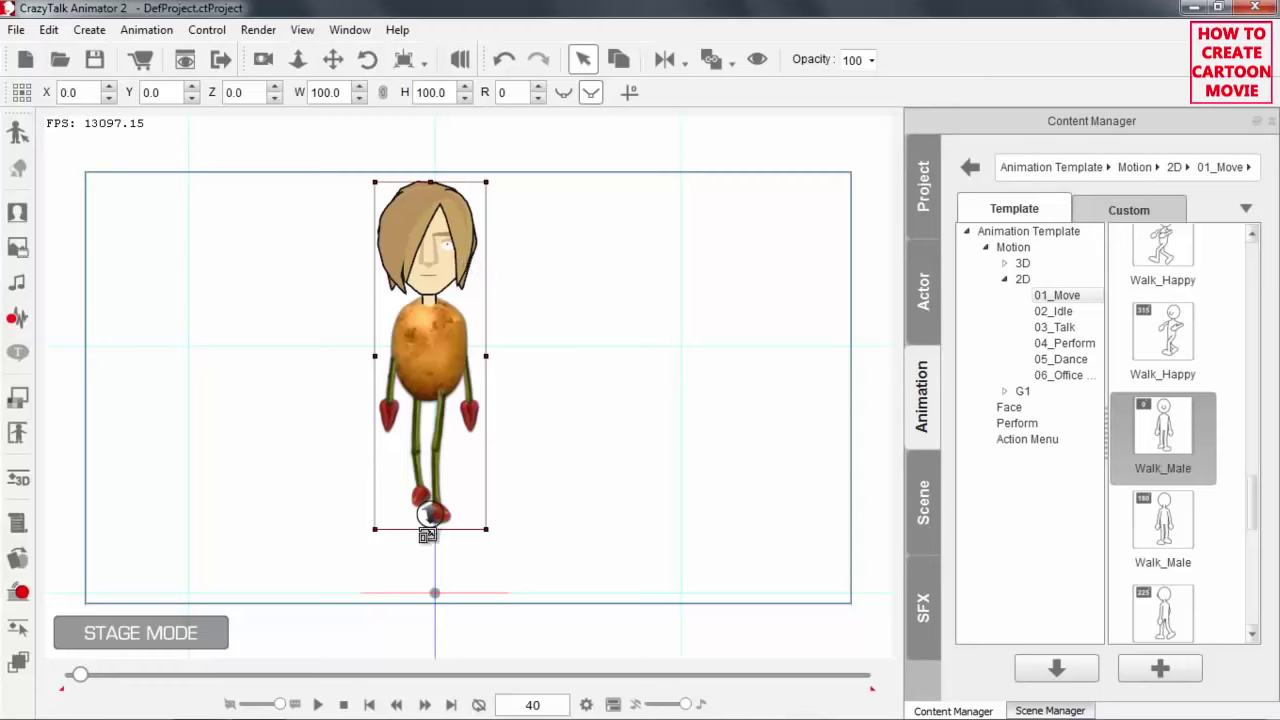
# Extend the character's Move_Walk_male clip on the timeline's 2D Motion track to about frame 157 and return to frame 1
pyautogui.press('F3')
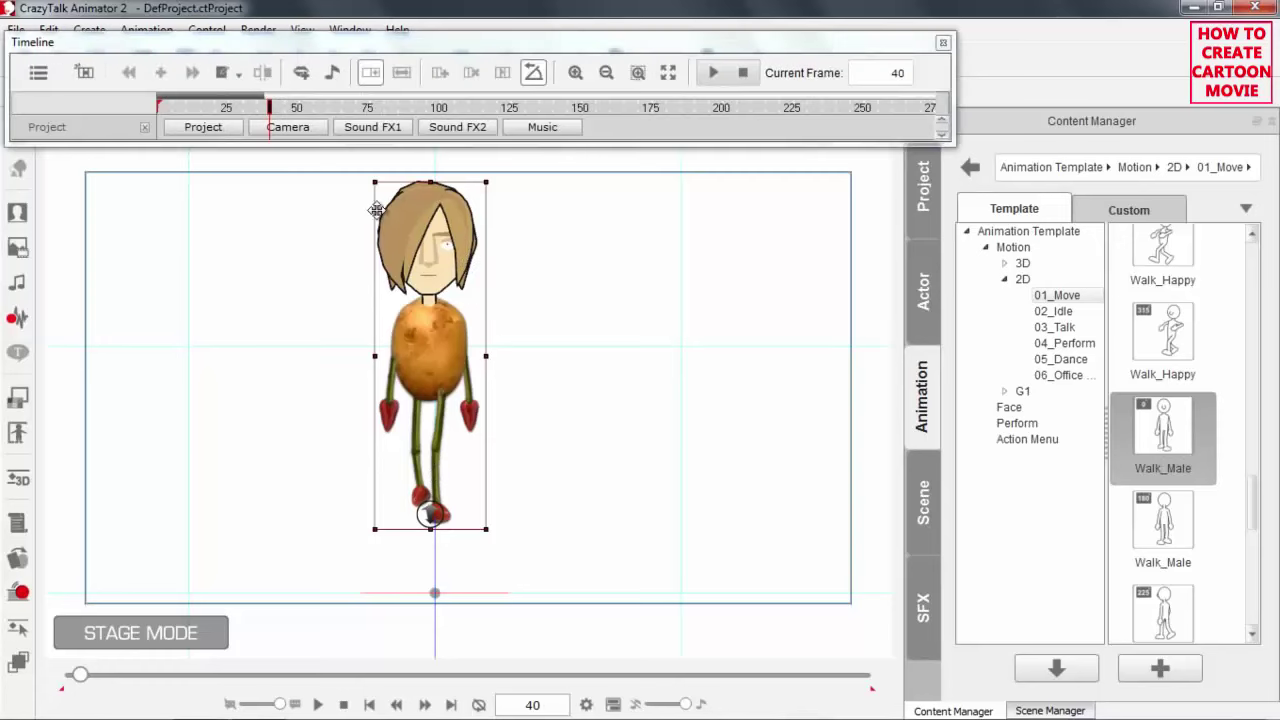
pyautogui.click(84, 73)
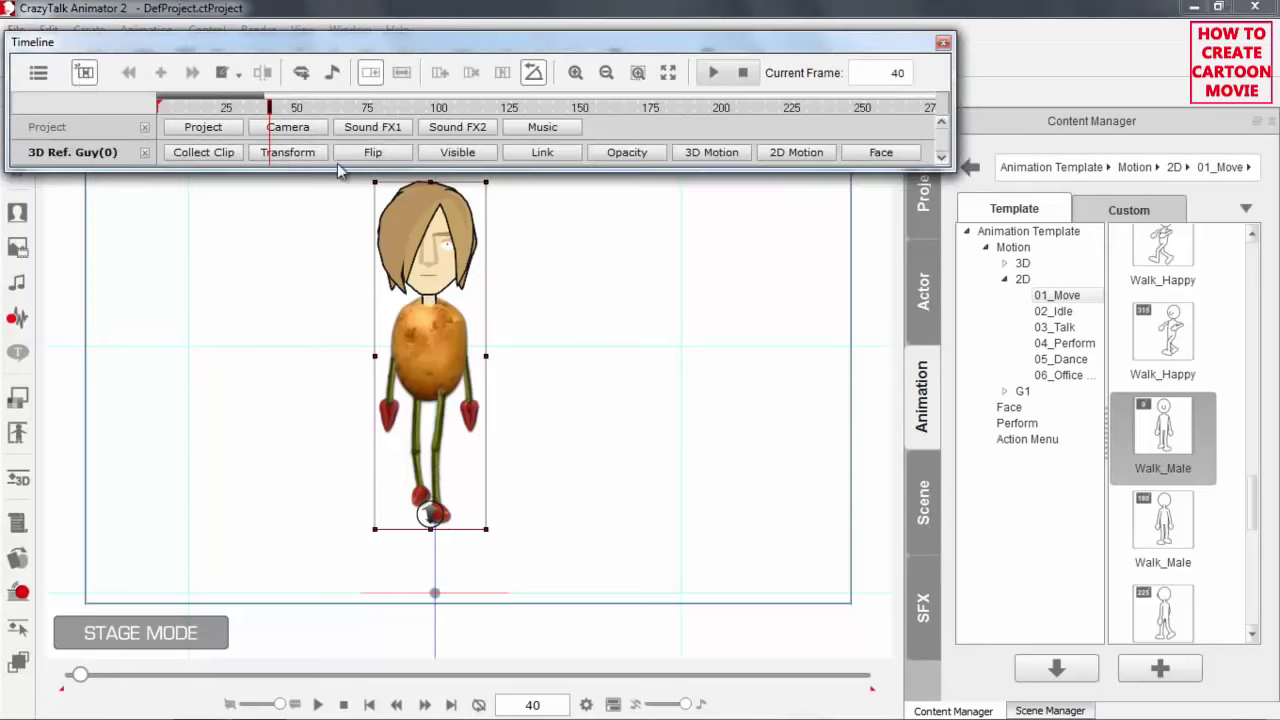
pyautogui.click(796, 152)
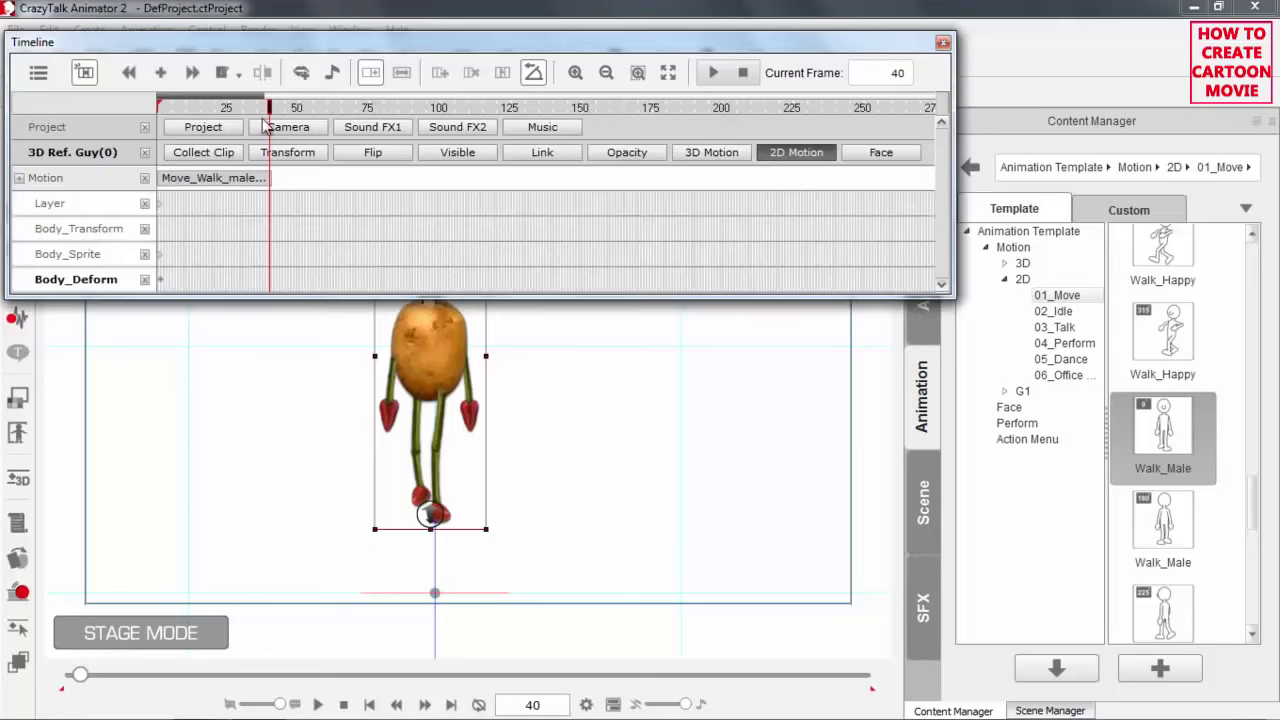
pyautogui.moveTo(268, 178); pyautogui.dragTo(510, 193)
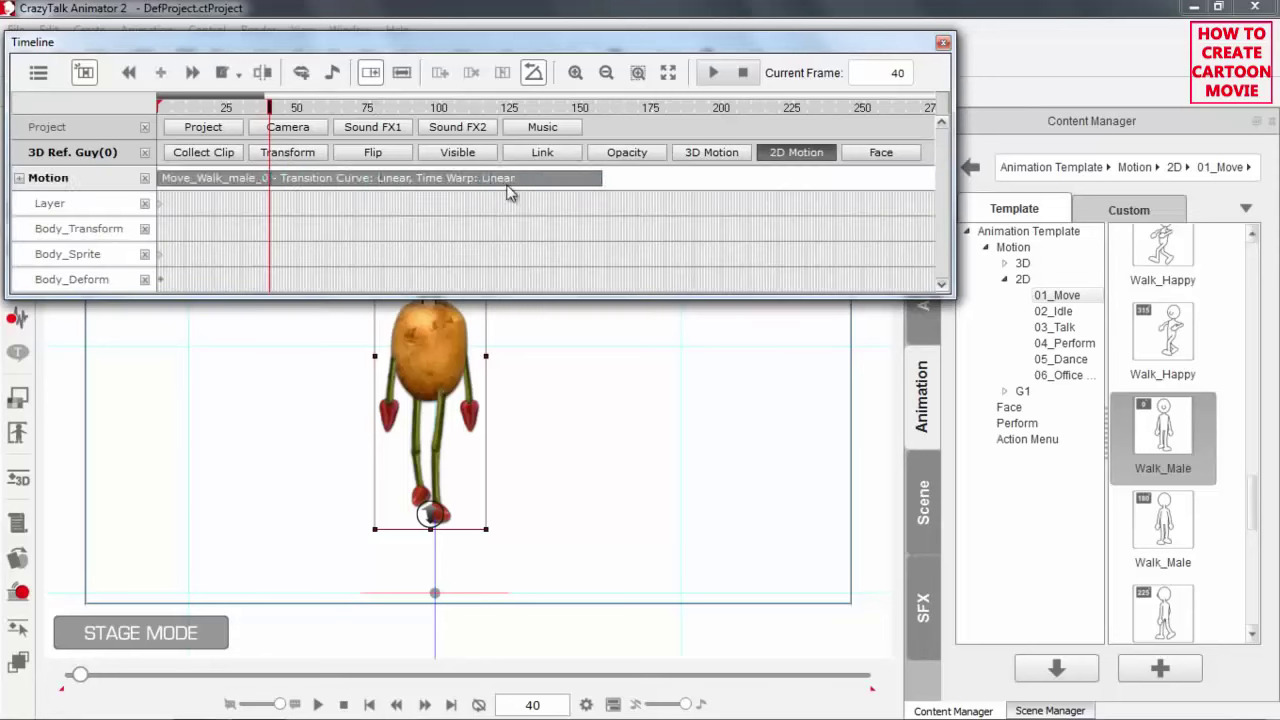
pyautogui.moveTo(292, 112); pyautogui.dragTo(159, 108)
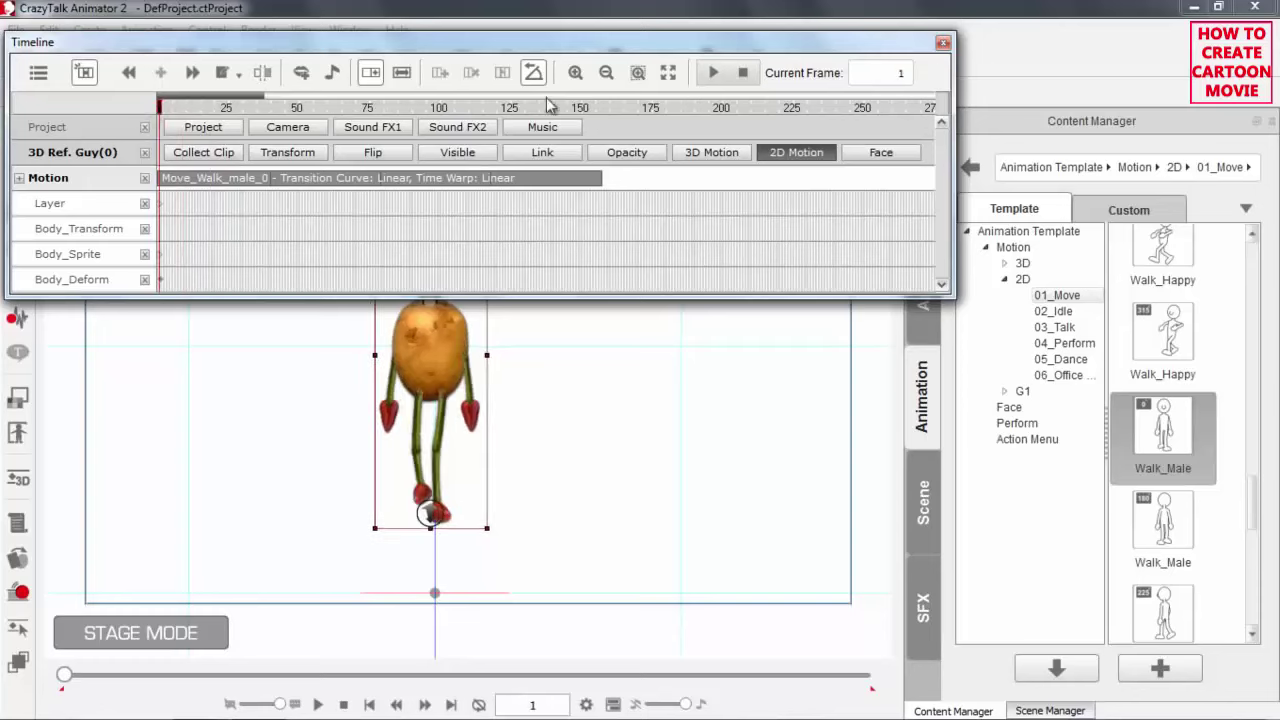
pyautogui.click(943, 42)
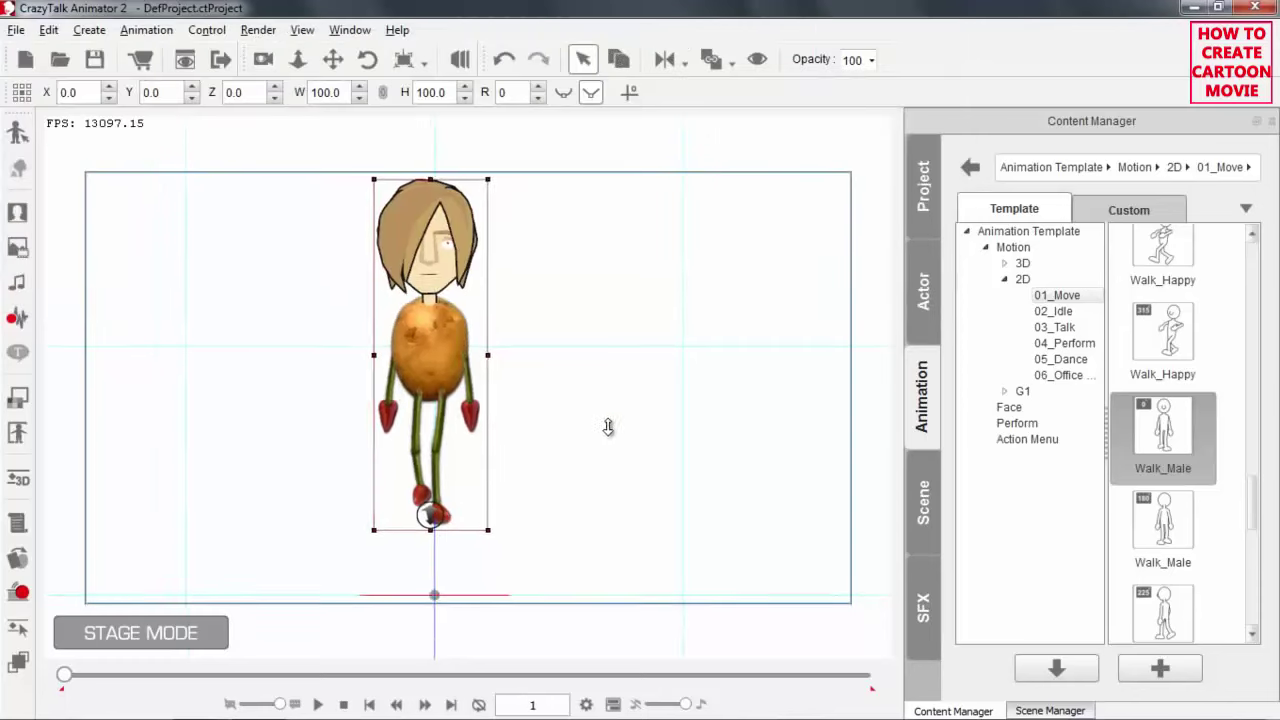
# Play the extended walk animation several times to check how the arms, legs and body move
pyautogui.scroll(3, 606, 429)
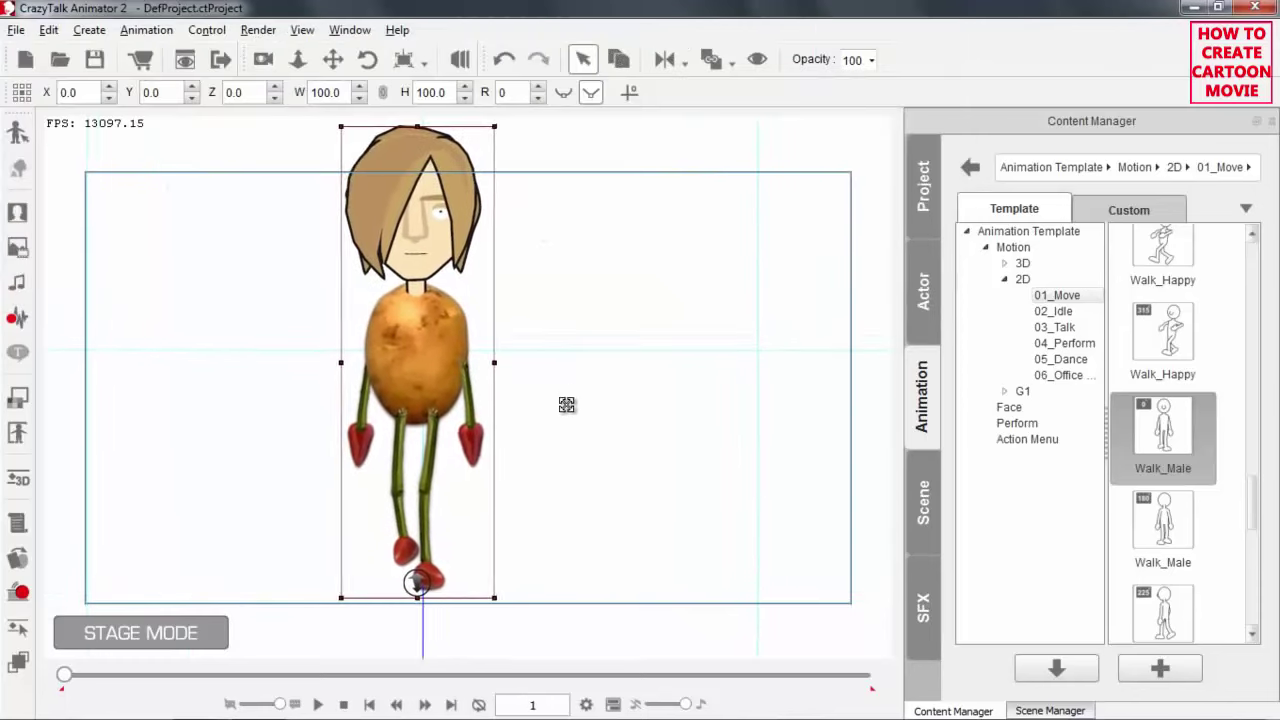
pyautogui.click(321, 704)
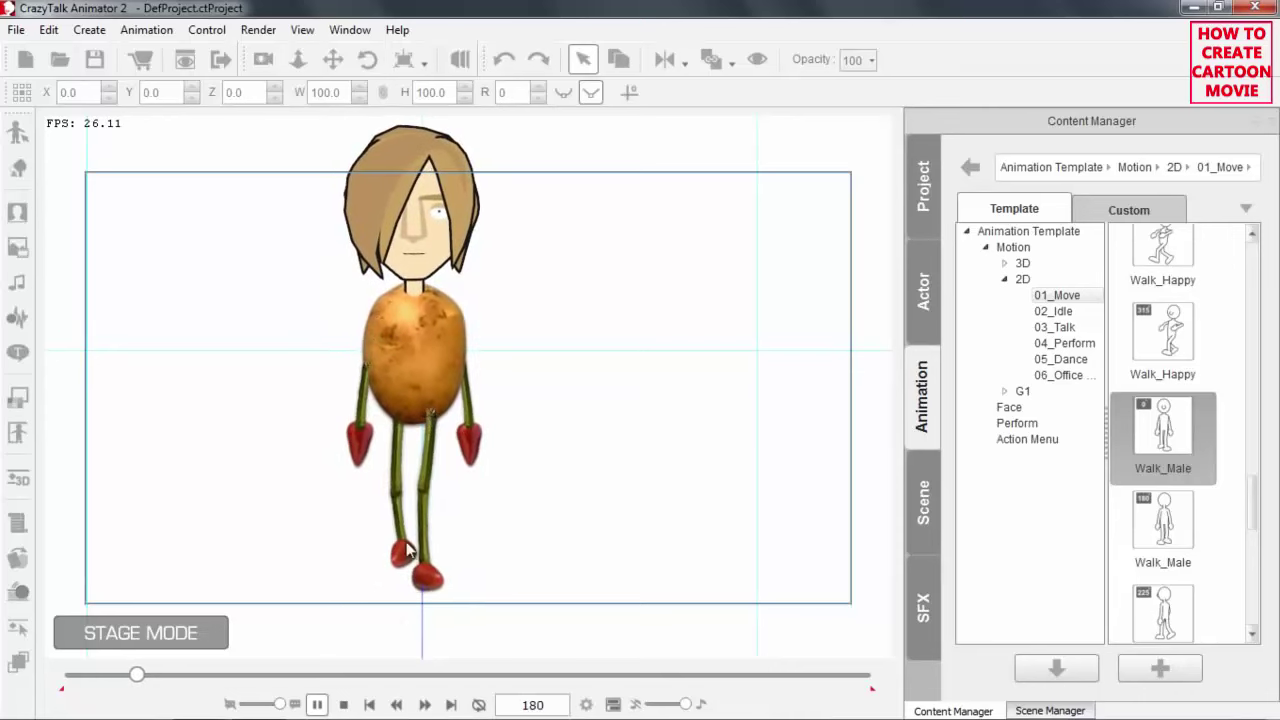
pyautogui.click(343, 704)
pyautogui.click(319, 704)
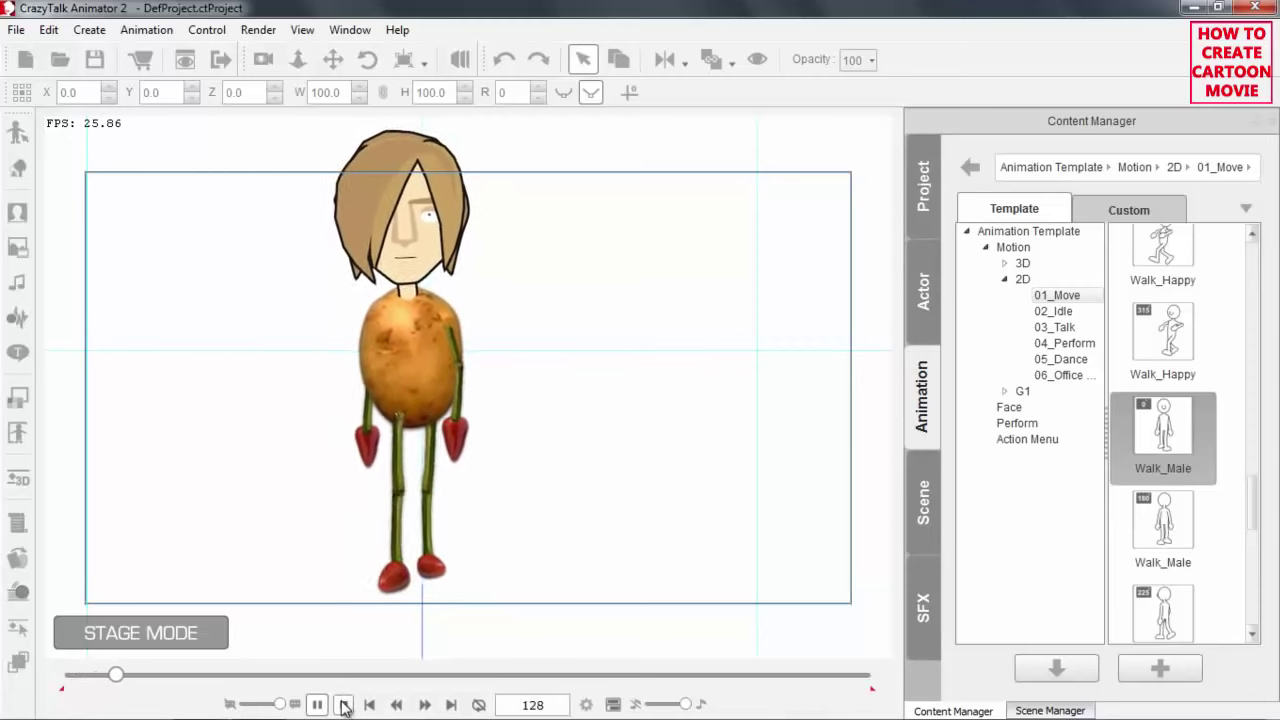
pyautogui.click(344, 706)
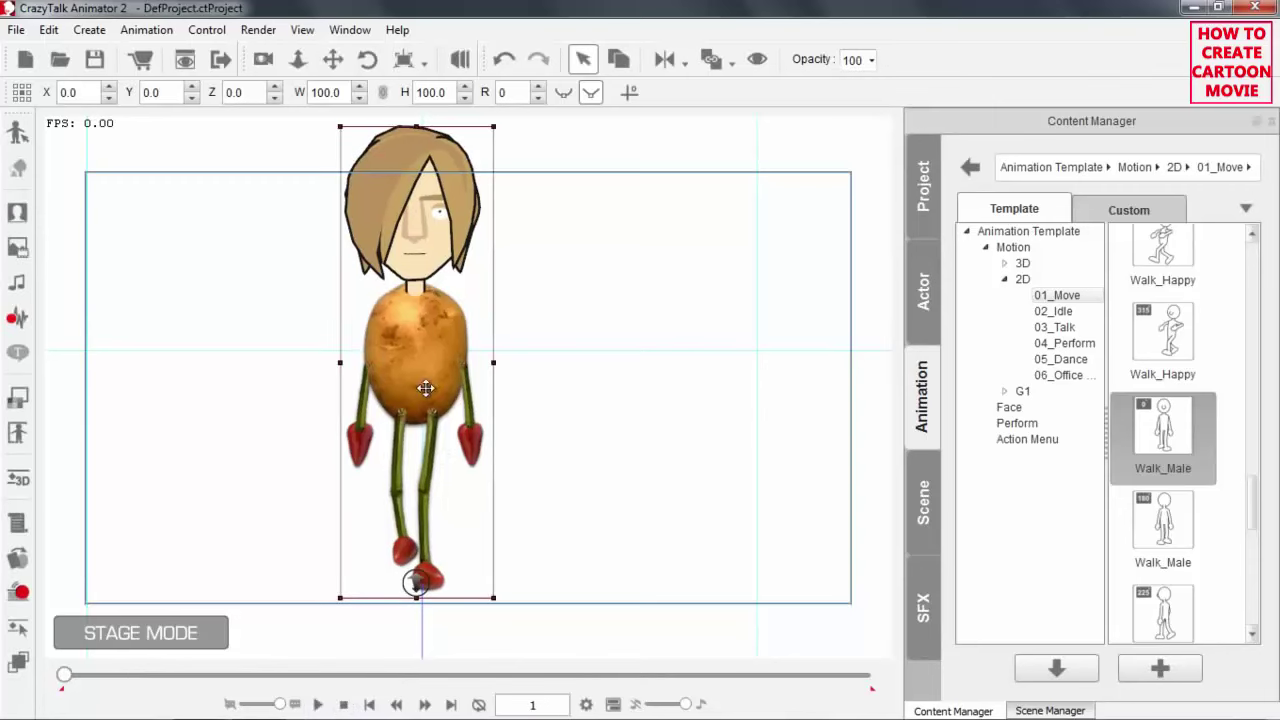
pyautogui.click(320, 704)
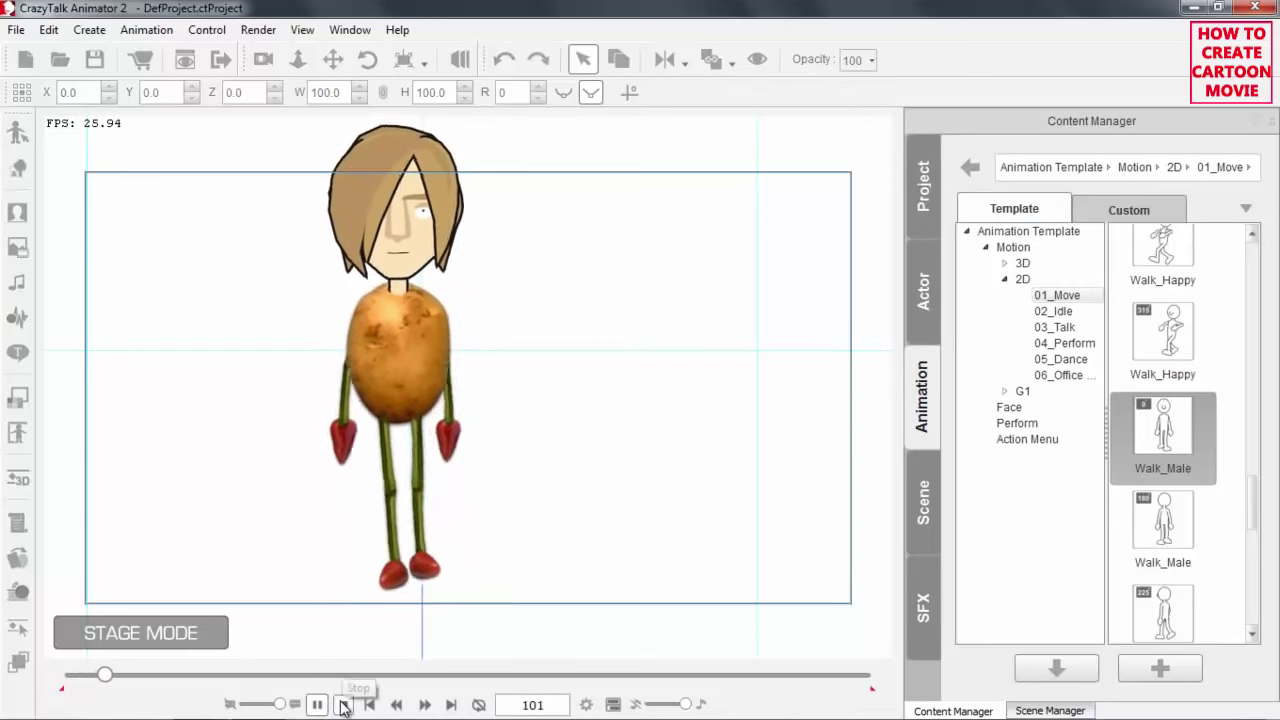
pyautogui.click(344, 704)
# Open the Runtime Composer for the character and move its left upper arm bone outward to X 11.2, Y 112.2
pyautogui.click(433, 414)
pyautogui.moveTo(467, 549); pyautogui.dragTo(451, 343)
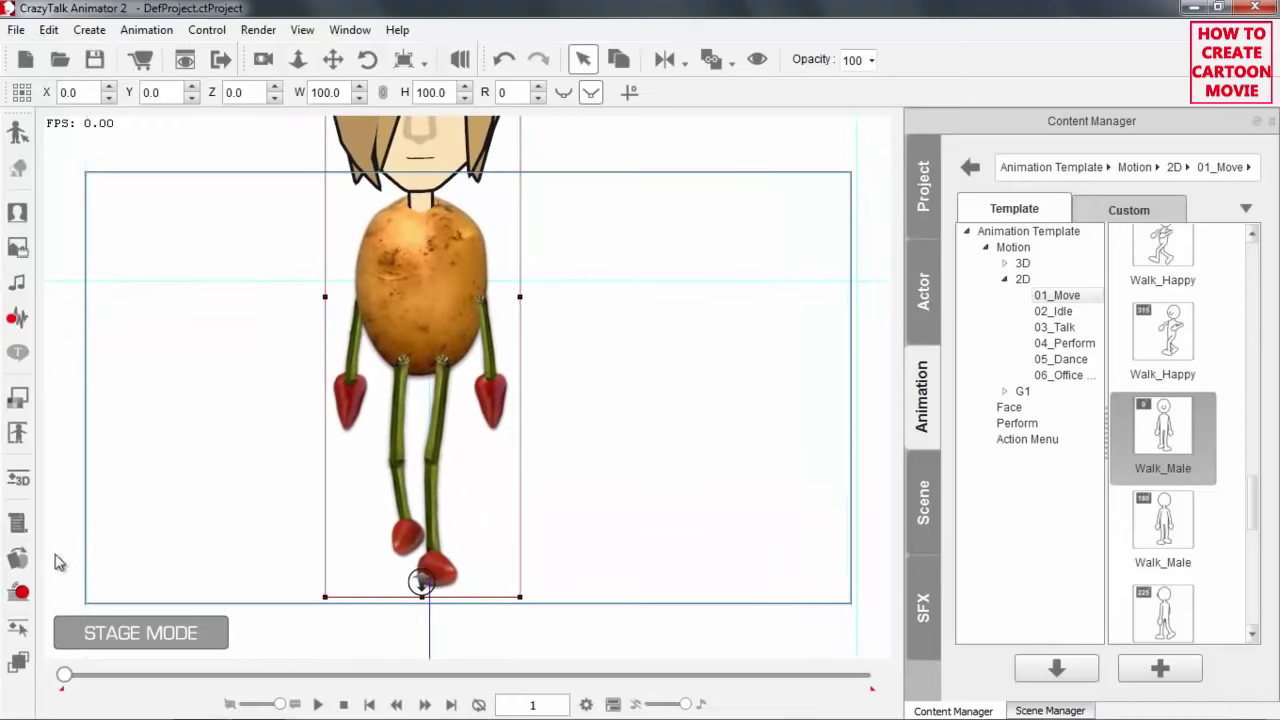
pyautogui.click(18, 432)
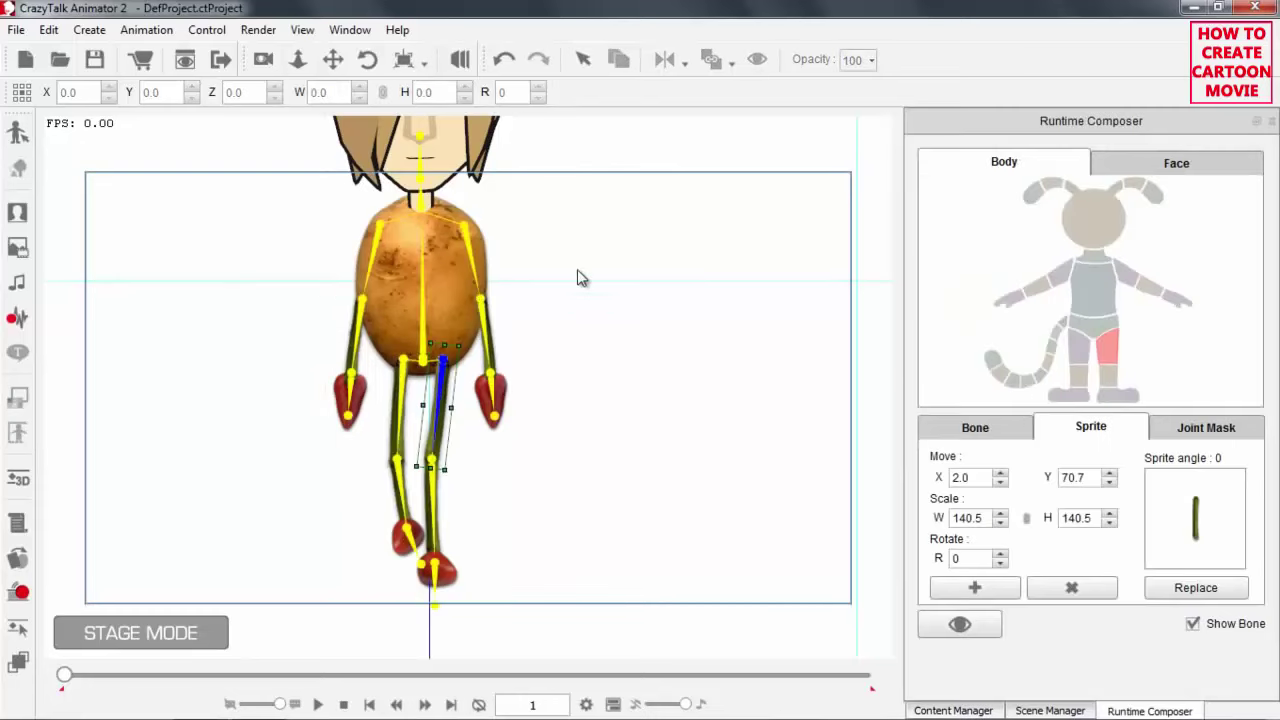
pyautogui.moveTo(573, 261)
pyautogui.mouseDown()
pyautogui.moveTo(563, 294)
pyautogui.moveTo(565, 279)
pyautogui.mouseUp()
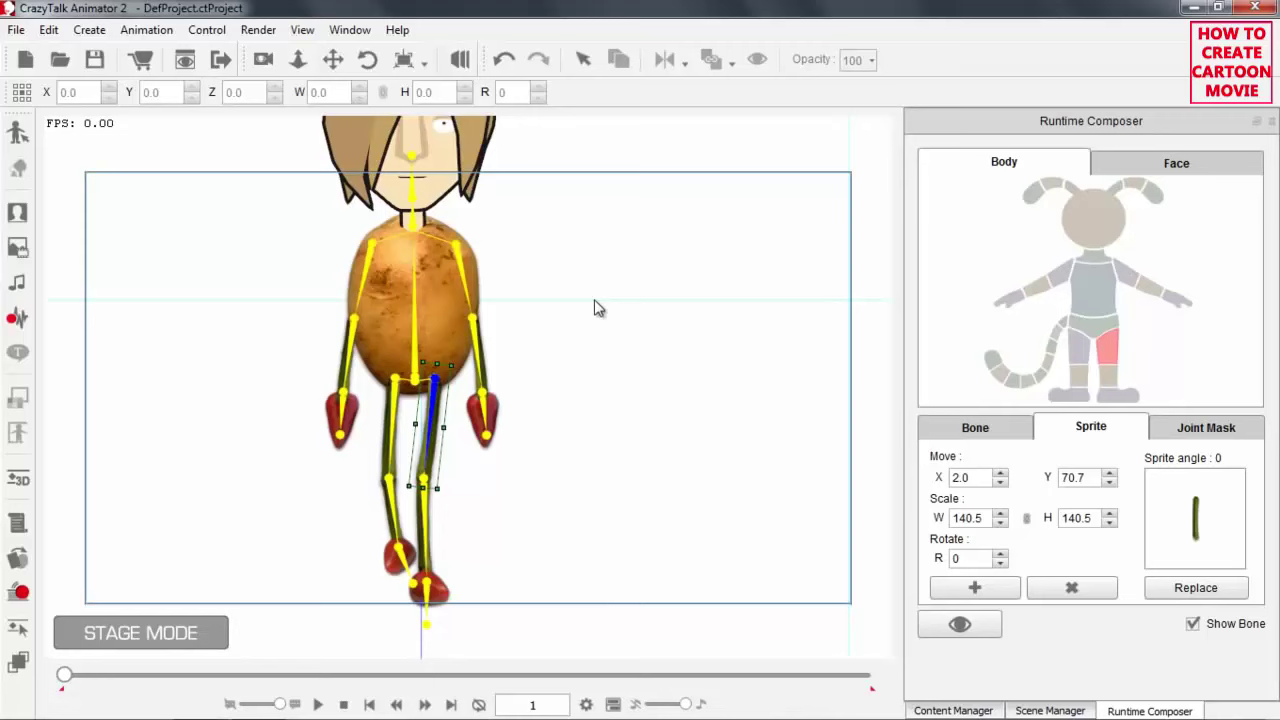
pyautogui.click(975, 430)
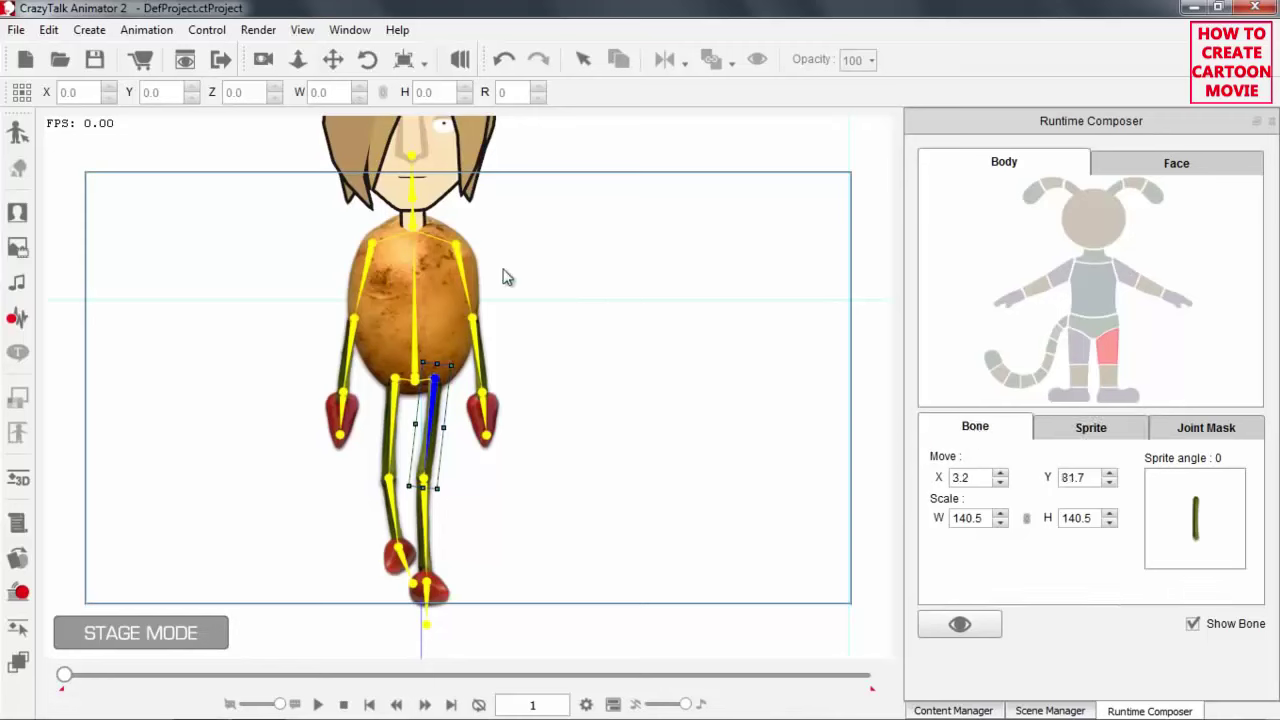
pyautogui.click(460, 263)
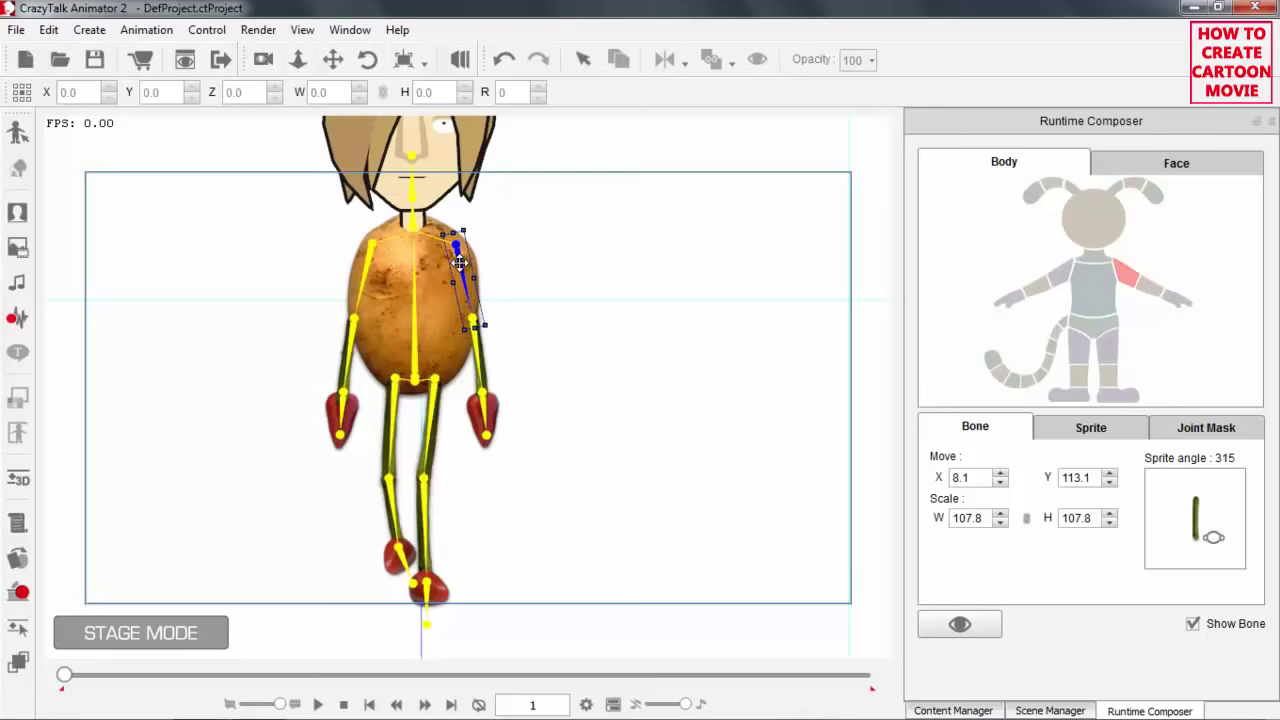
pyautogui.moveTo(459, 262); pyautogui.dragTo(500, 294)
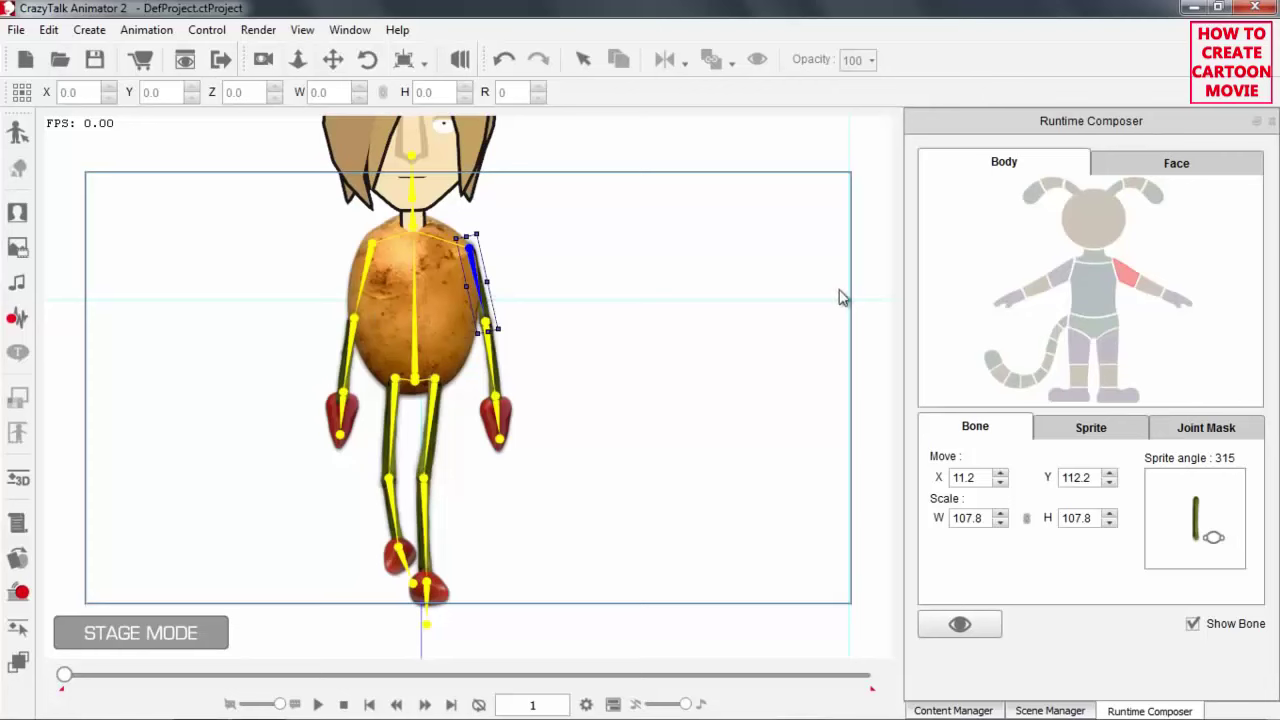
# Move the character's right upper arm bone outward to X -15.3, Y 112.6, and hide the bones
pyautogui.click(1058, 278)
pyautogui.moveTo(361, 295); pyautogui.dragTo(344, 294)
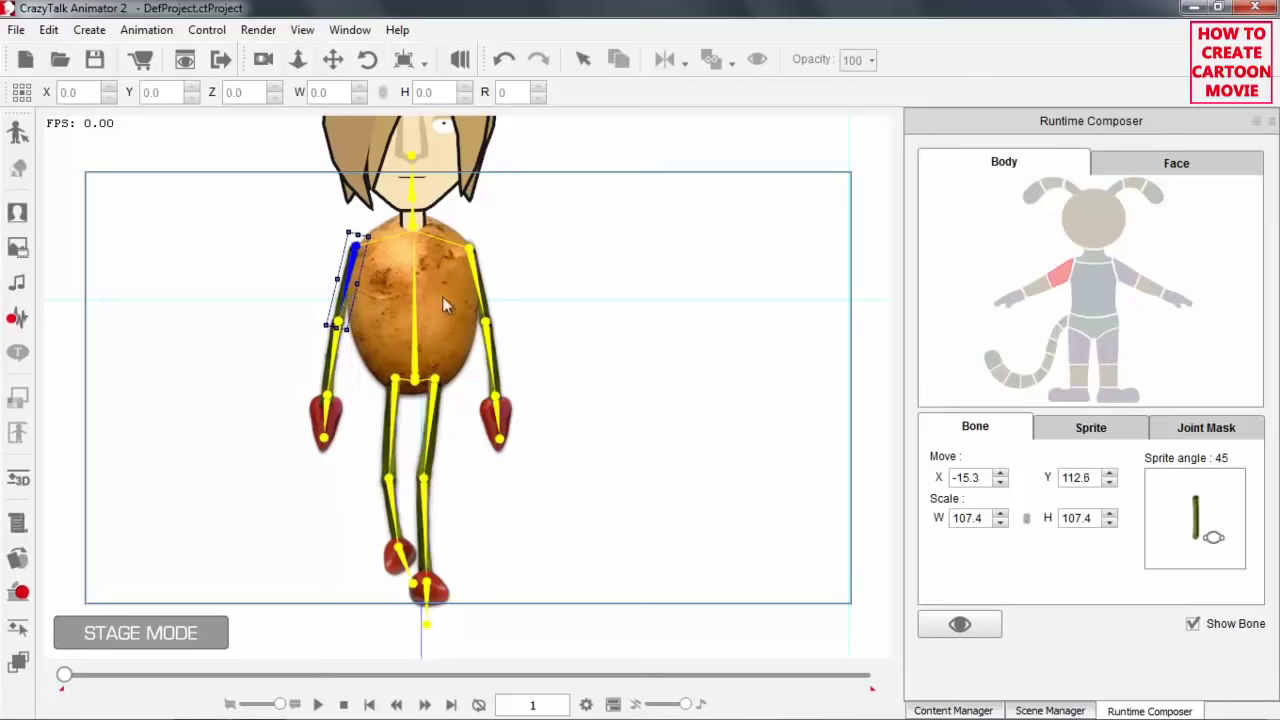
pyautogui.click(1194, 626)
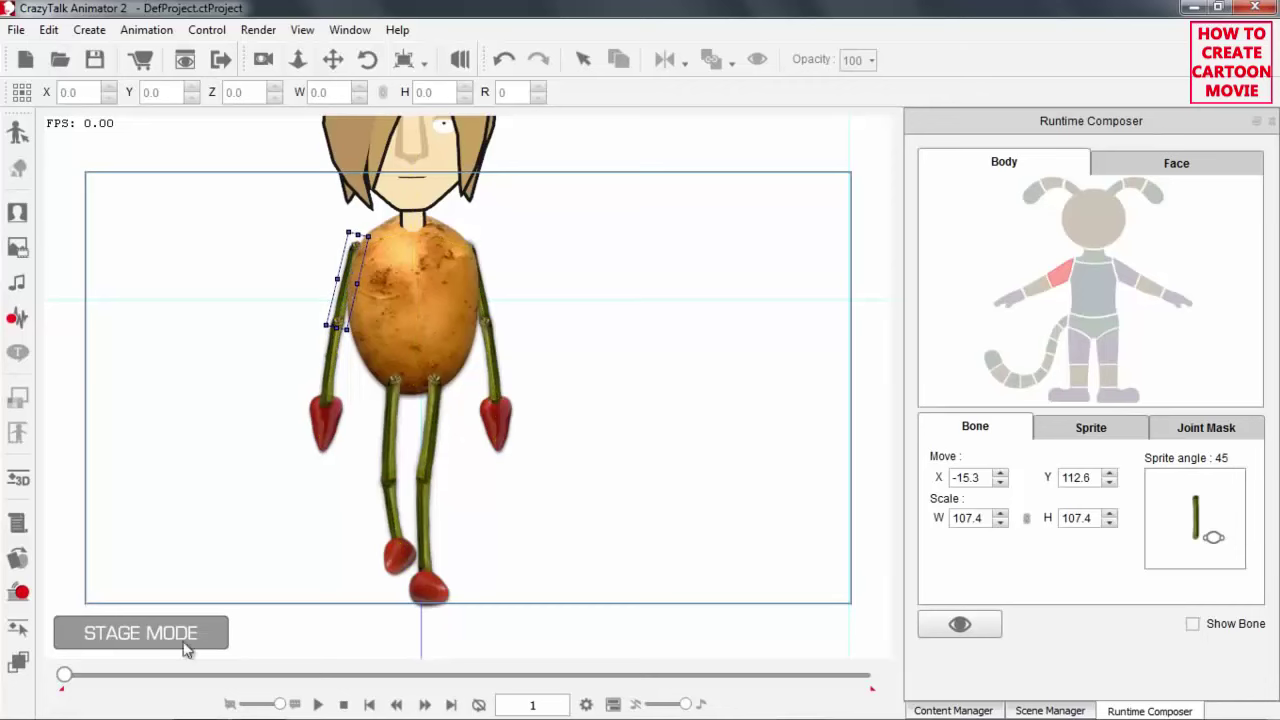
# Play the walk animation to check the repositioned arms against the potato body
pyautogui.moveTo(70, 680); pyautogui.dragTo(100, 686)
pyautogui.click(317, 704)
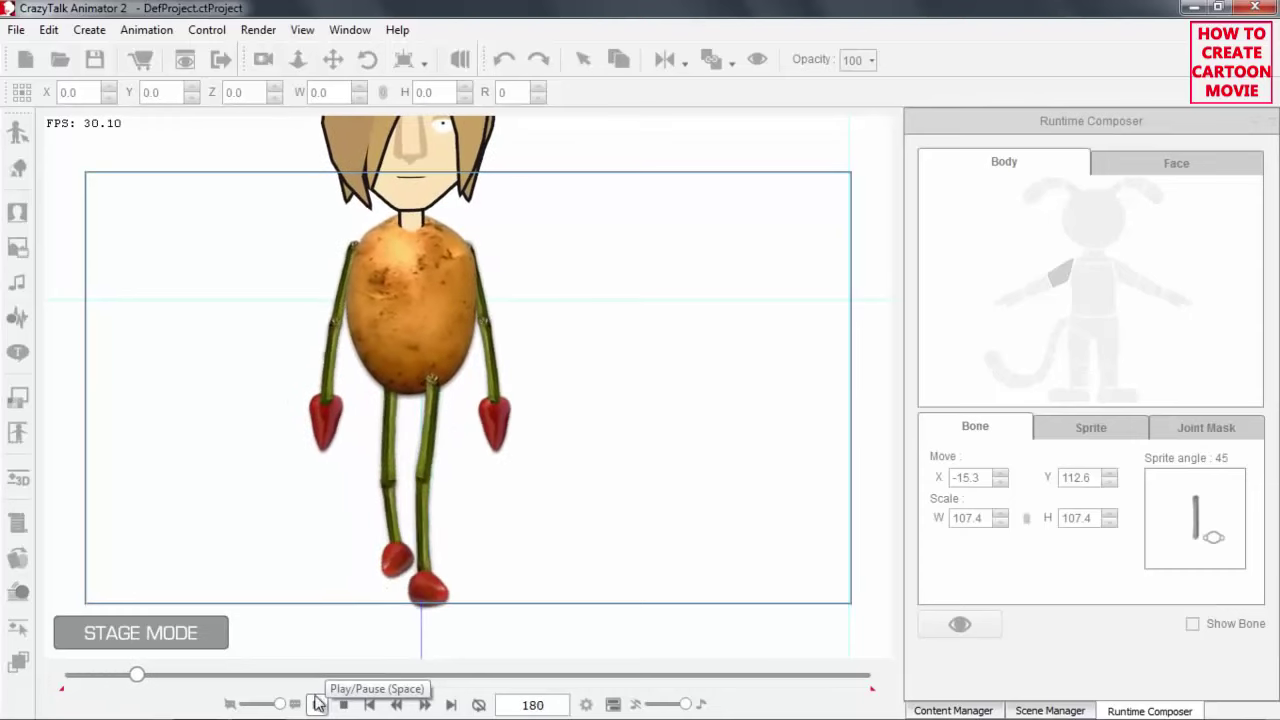
pyautogui.click(317, 704)
# Return to frame 1 and nudge the left upper arm bone outward to X 12.0
pyautogui.moveTo(147, 680); pyautogui.dragTo(62, 684)
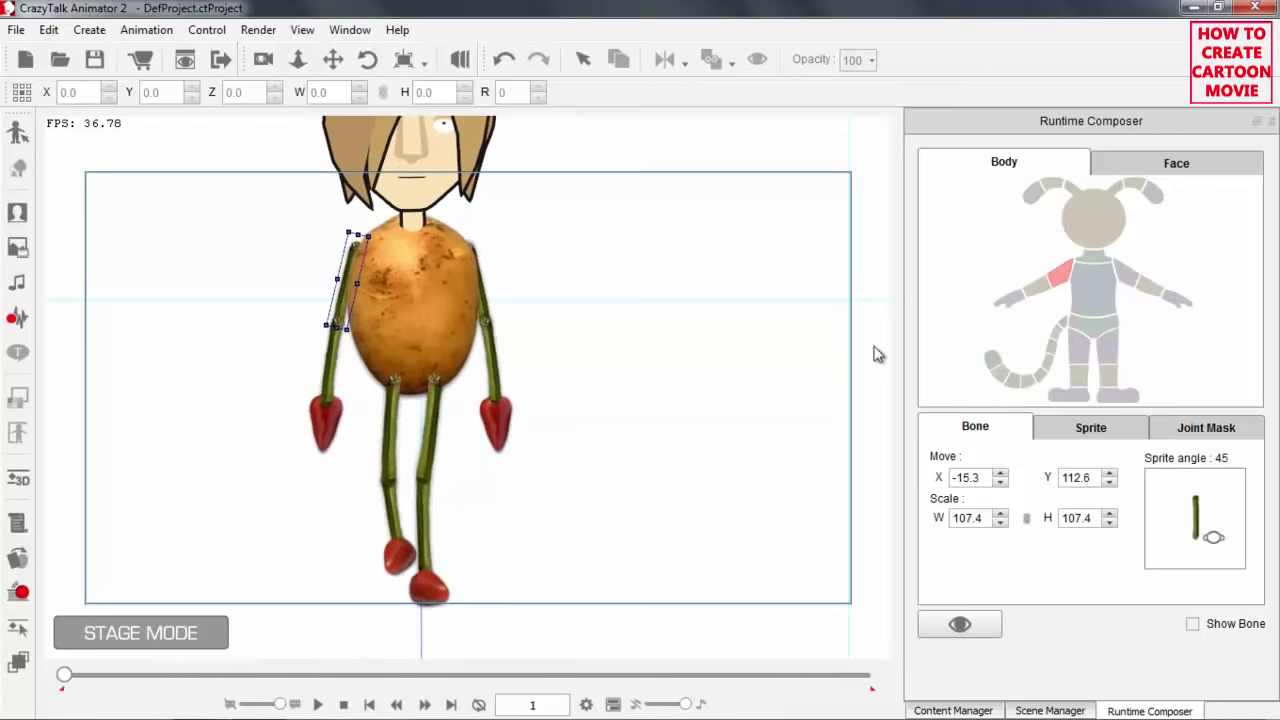
pyautogui.click(1126, 282)
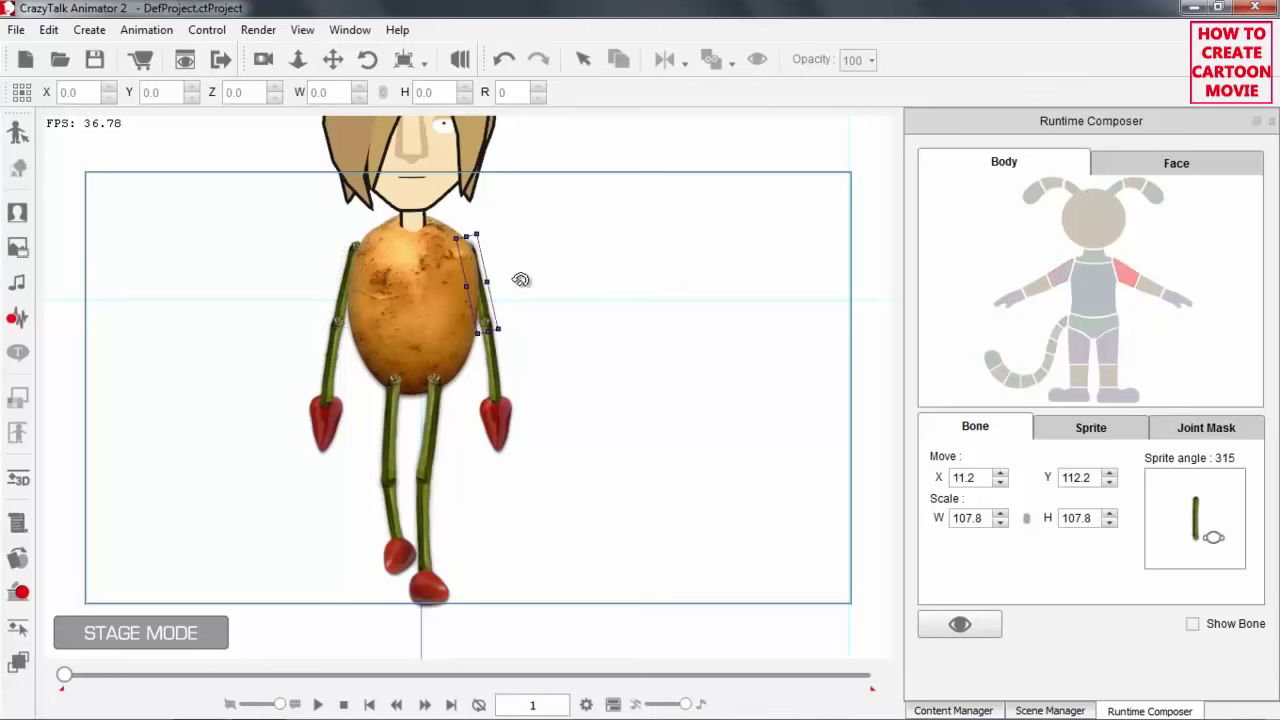
pyautogui.moveTo(481, 297); pyautogui.dragTo(485, 297)
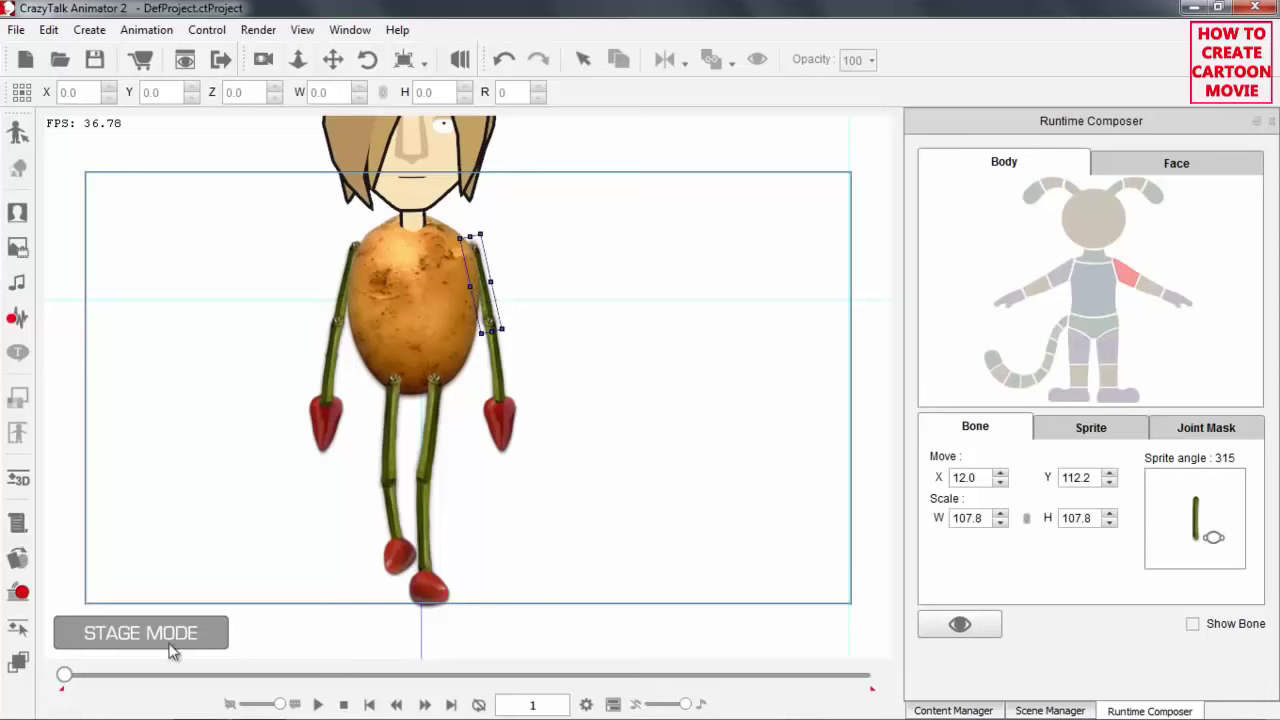
# Replay the walk from the start to check the left arm's new position, and stop at frame 1
pyautogui.click(317, 704)
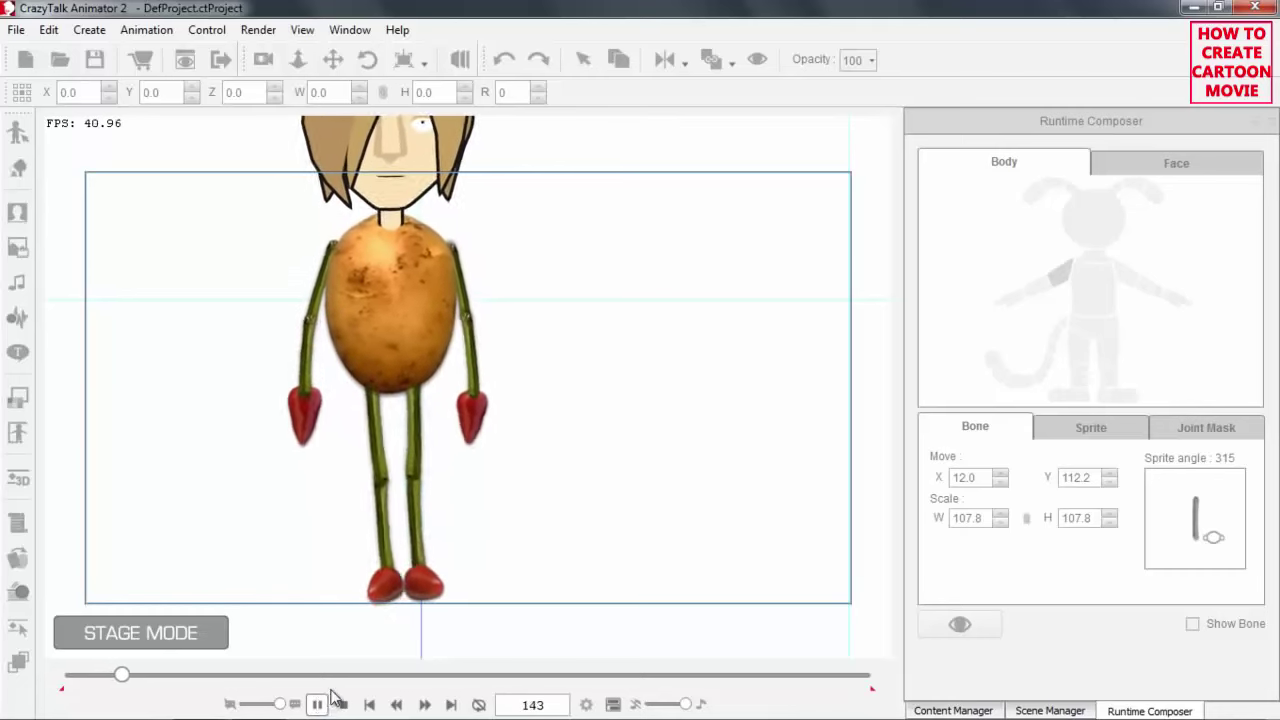
pyautogui.click(320, 704)
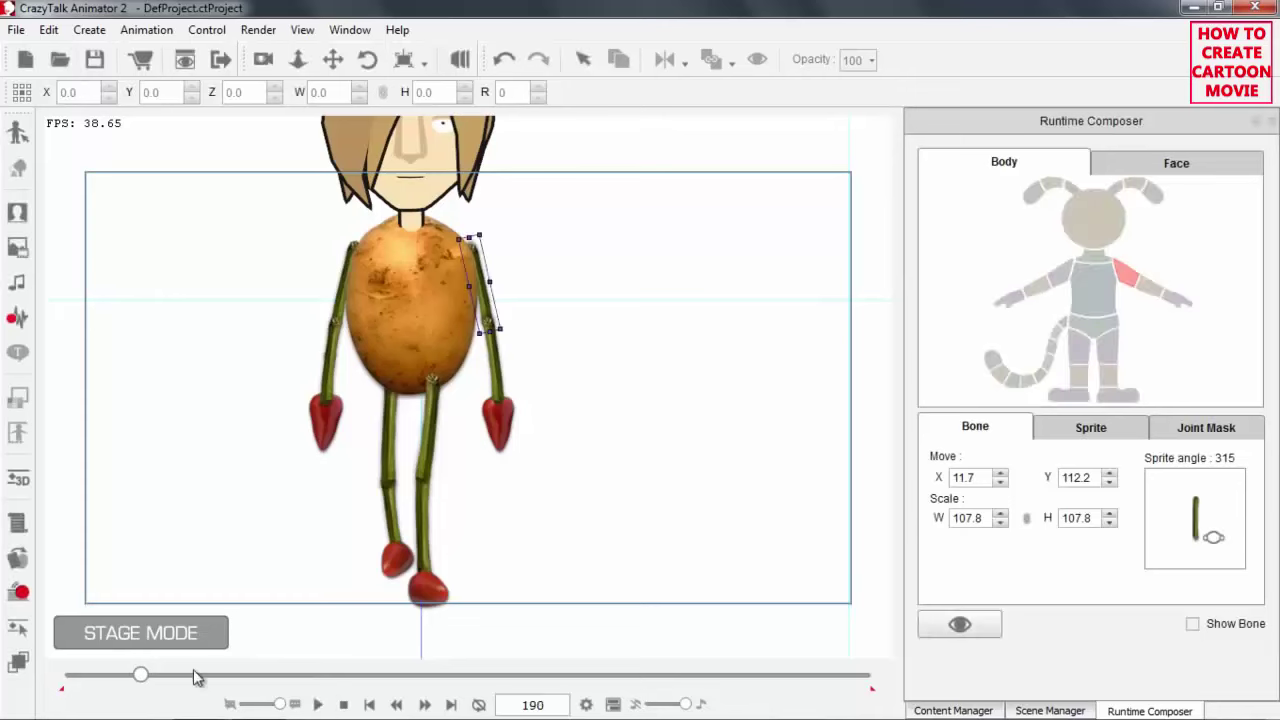
pyautogui.moveTo(142, 675); pyautogui.dragTo(63, 678)
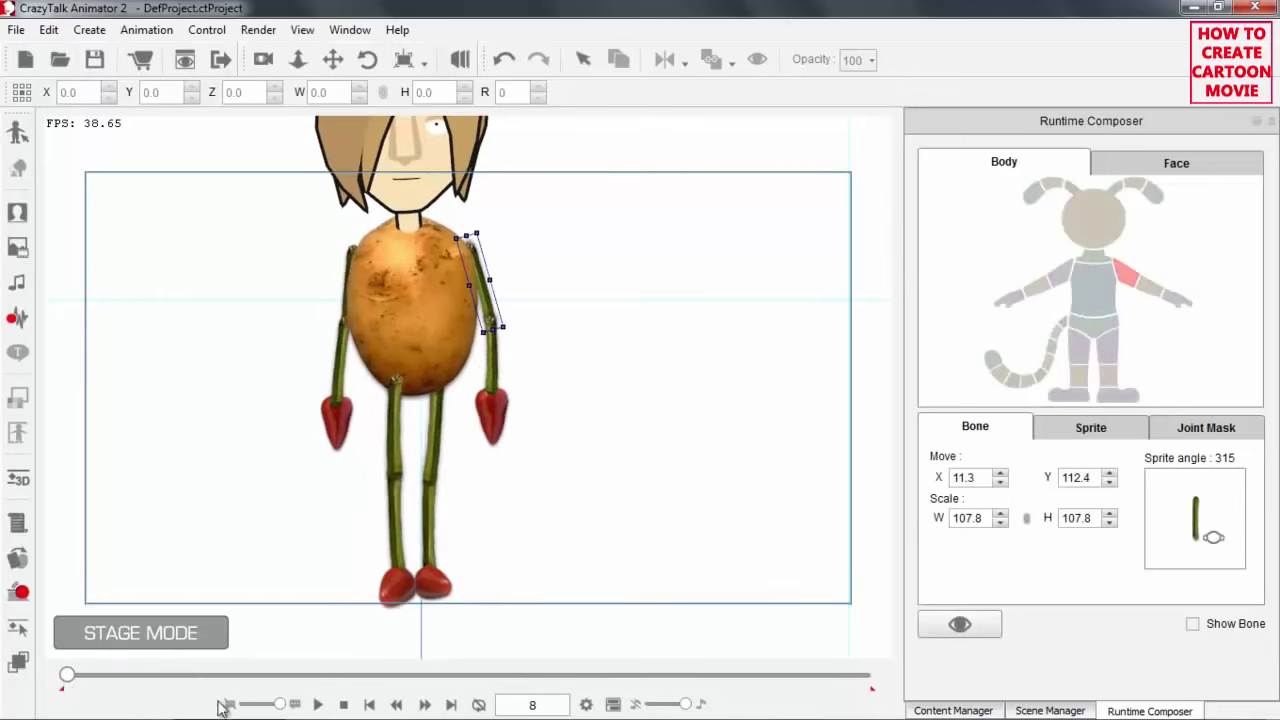
pyautogui.click(318, 704)
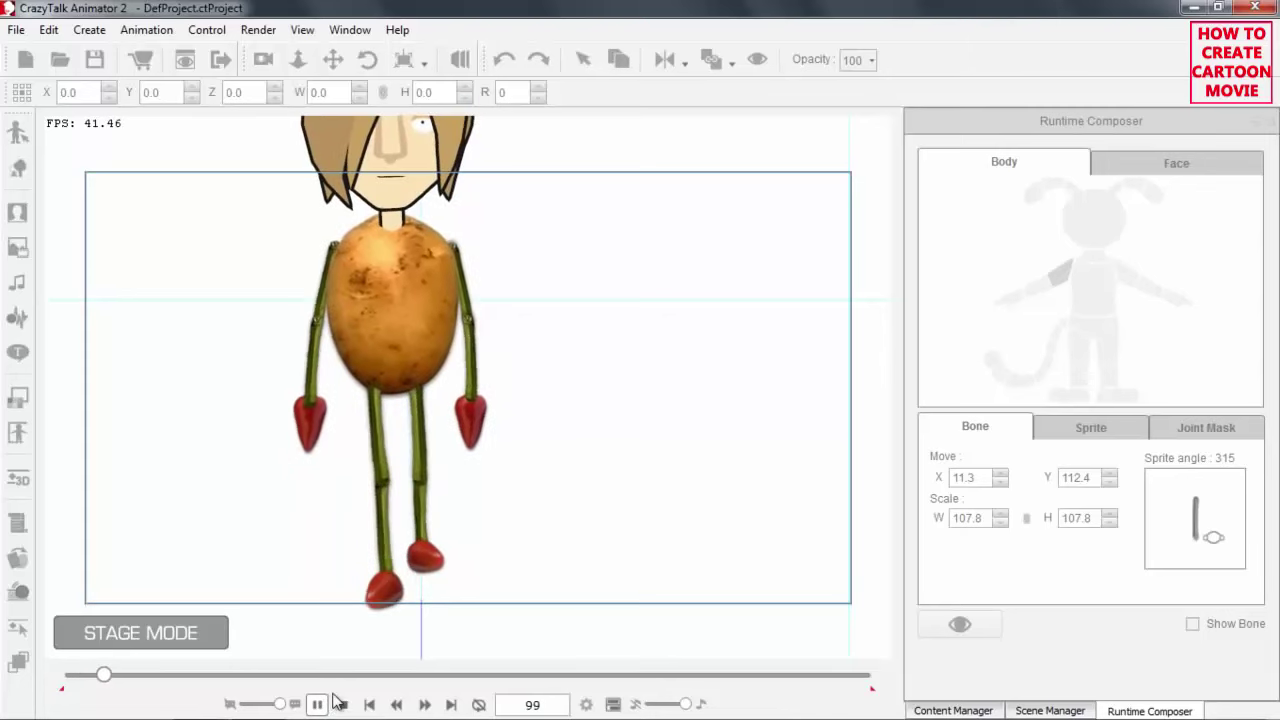
pyautogui.click(318, 705)
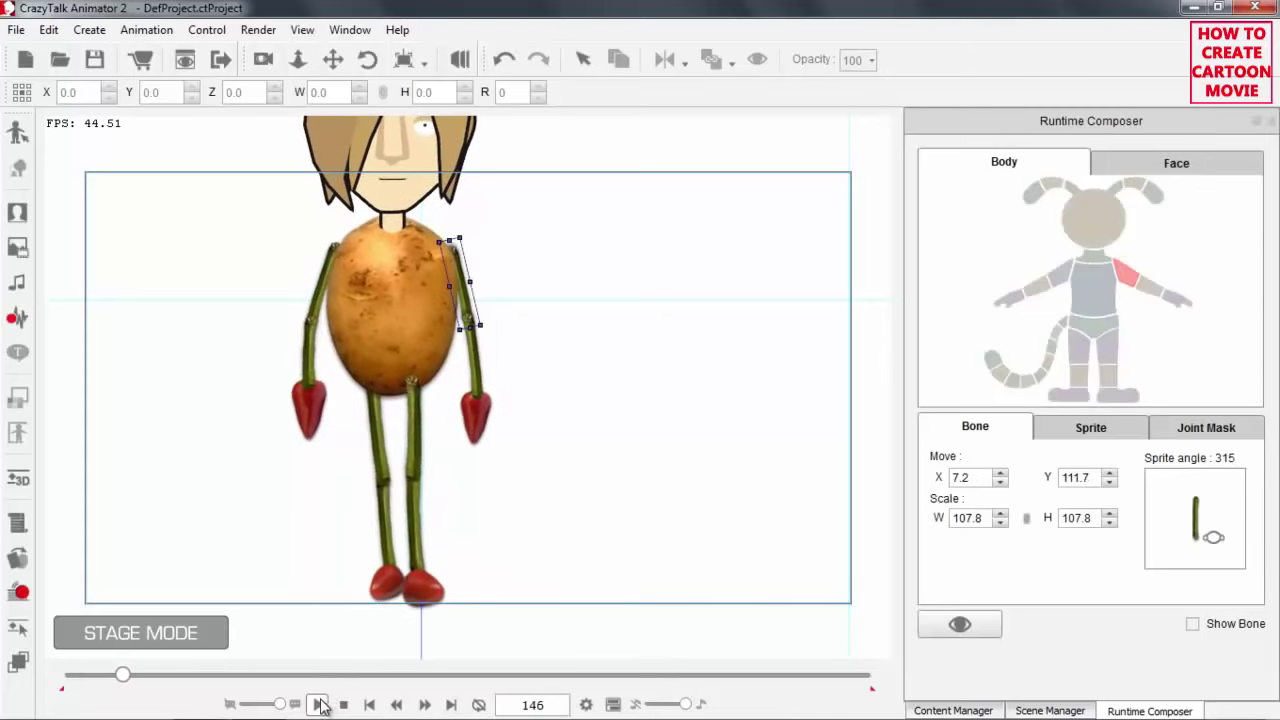
pyautogui.click(343, 704)
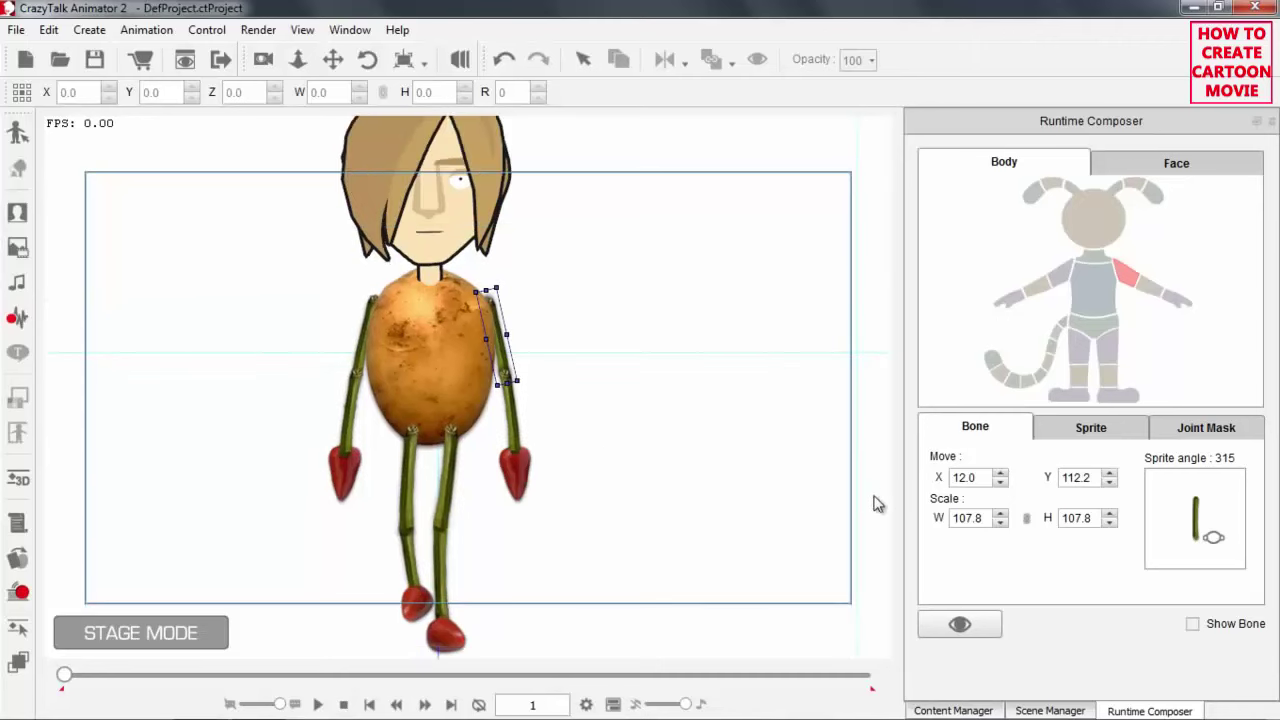
pyautogui.click(1095, 432)
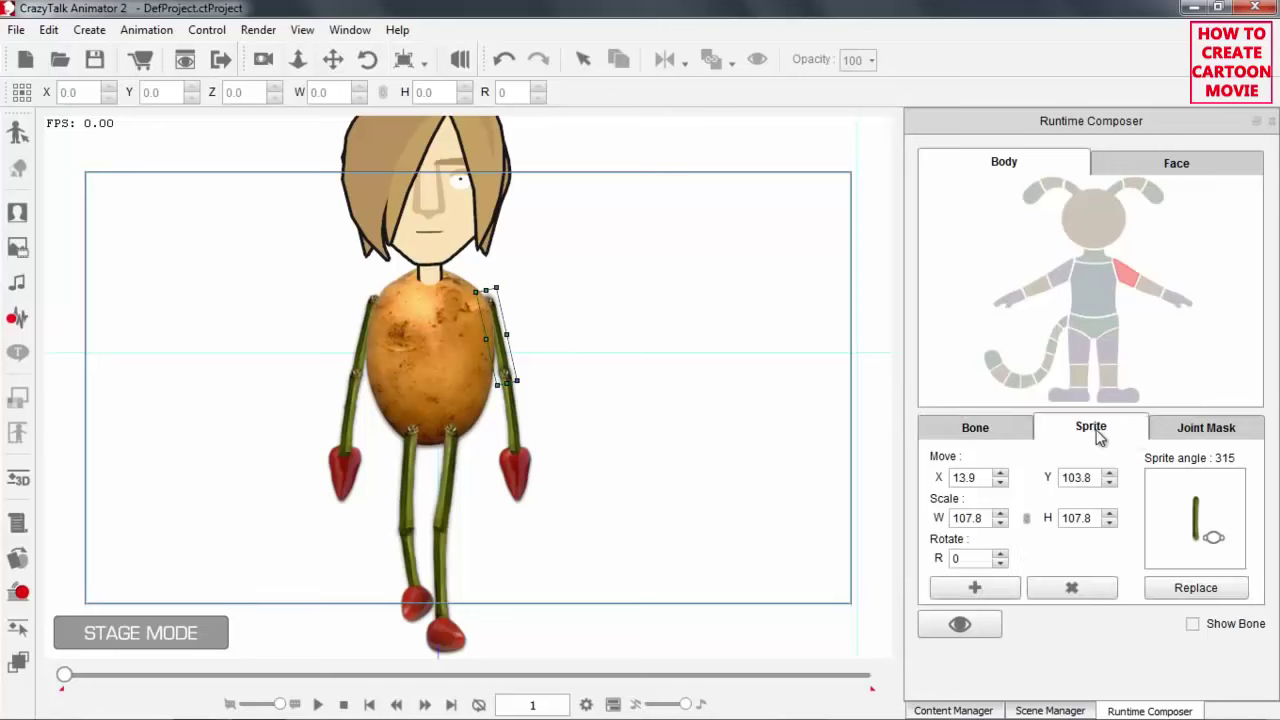
pyautogui.click(1183, 433)
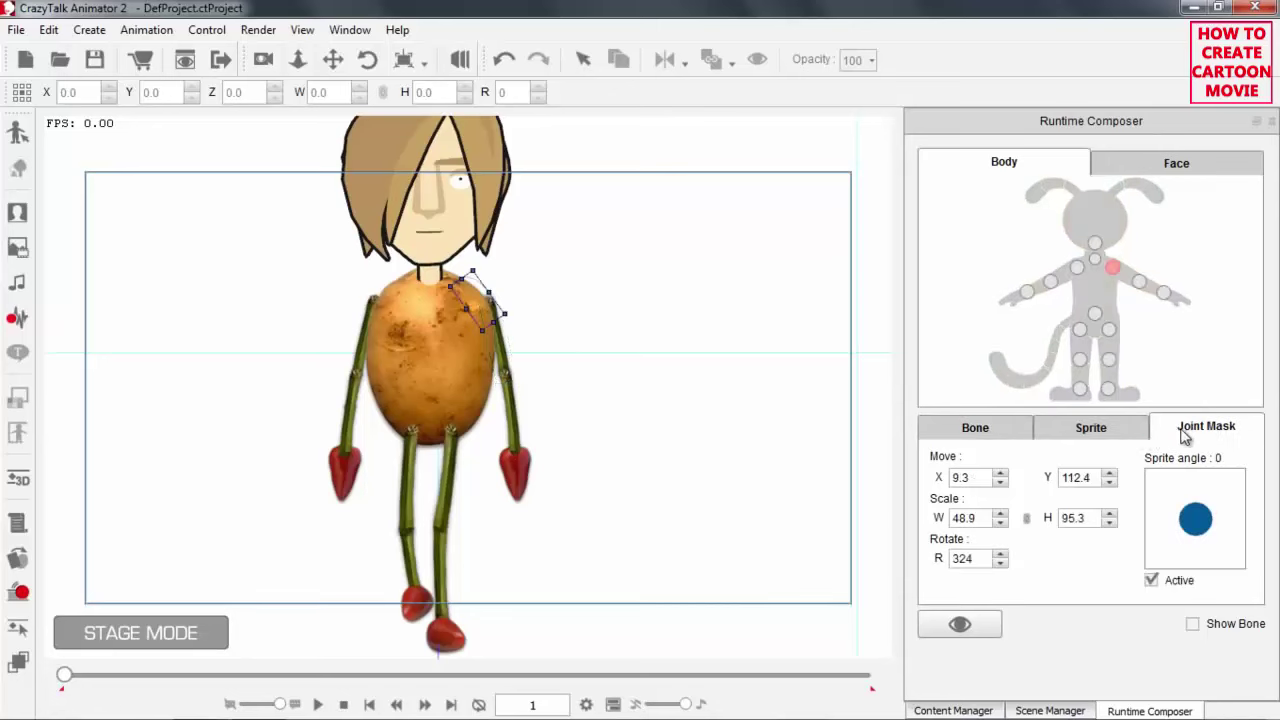
pyautogui.click(448, 462)
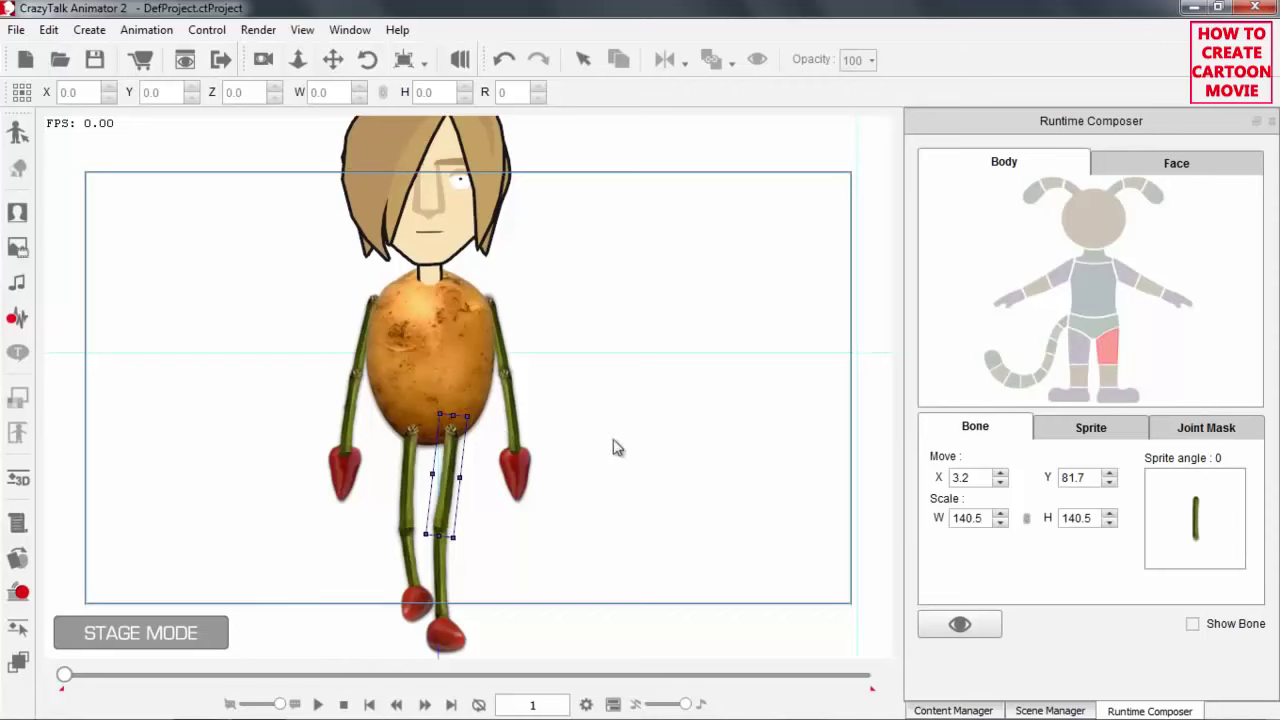
# Switch from bone settings to the Layer Editor and place the character's left thigh sprite behind the potato body
pyautogui.click(1270, 121)
pyautogui.moveTo(594, 486); pyautogui.dragTo(626, 436)
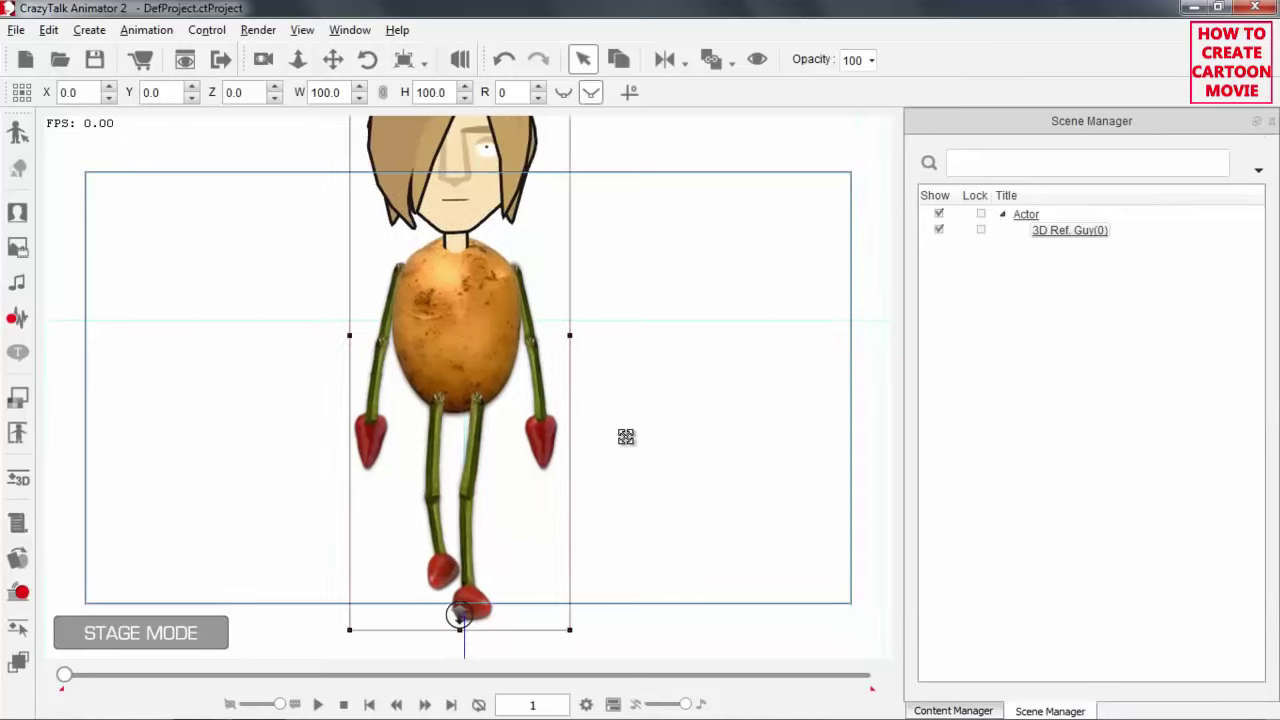
pyautogui.click(19, 663)
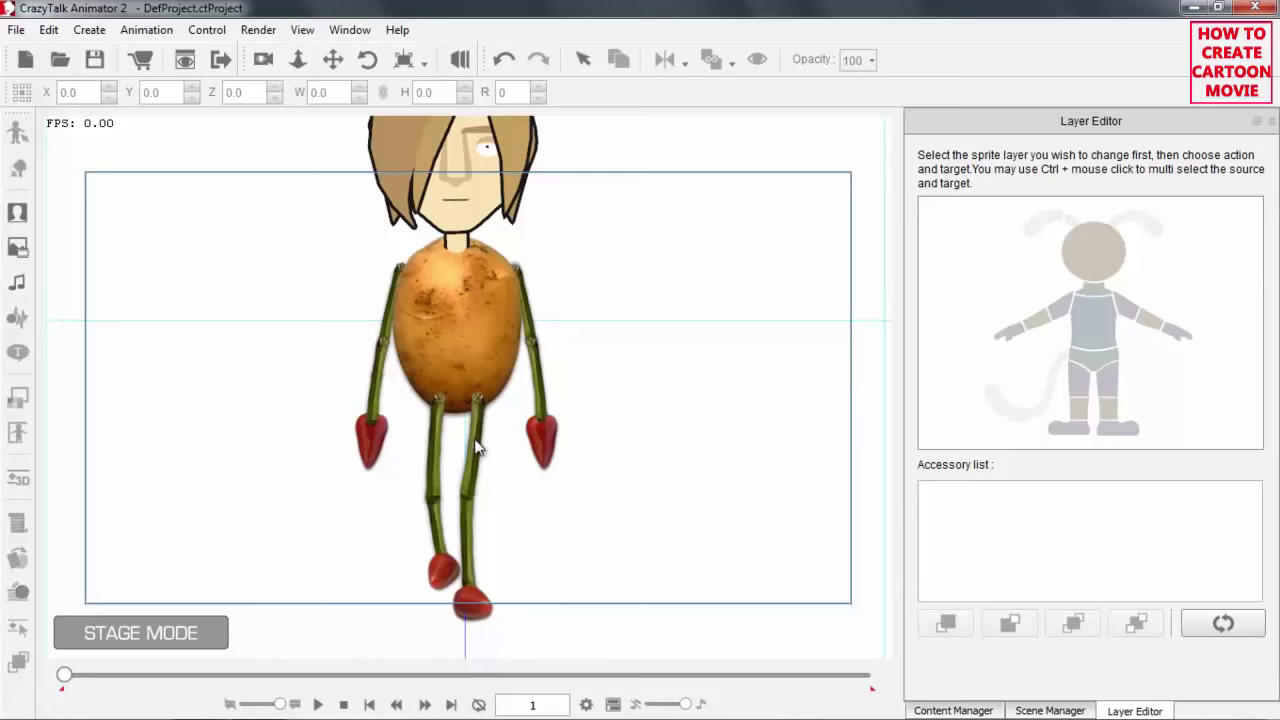
pyautogui.click(1108, 372)
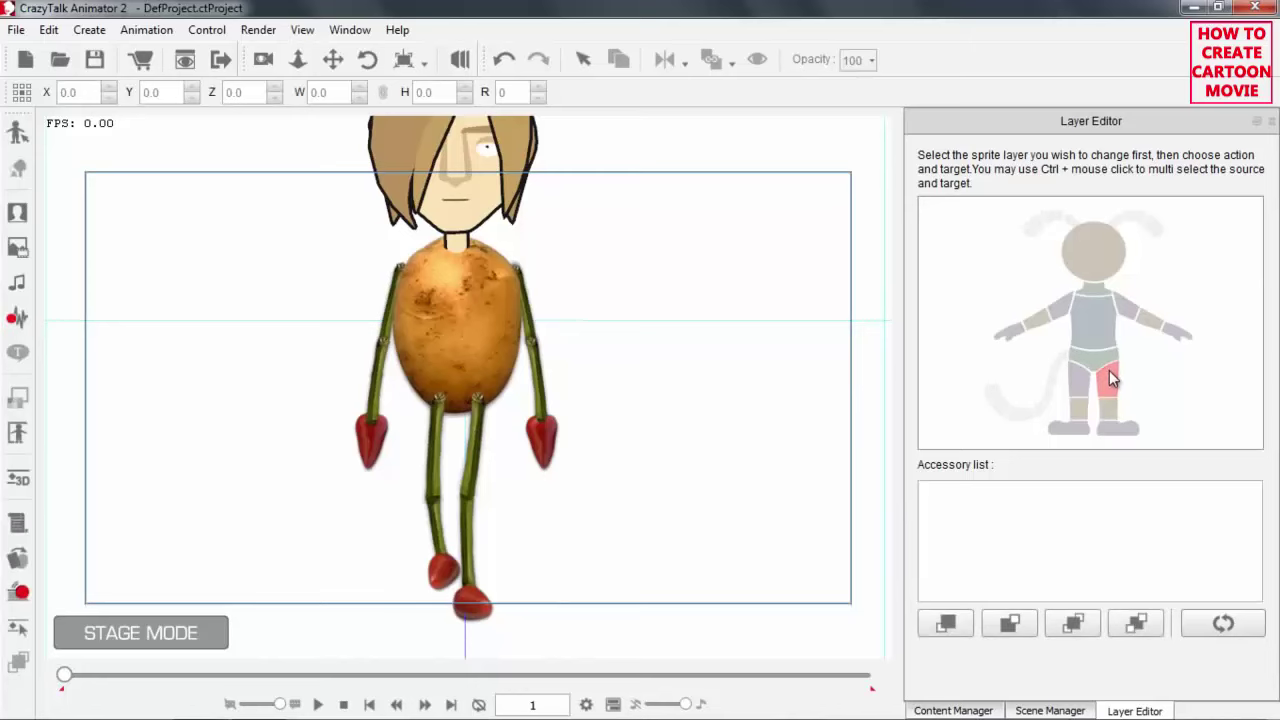
pyautogui.click(1010, 623)
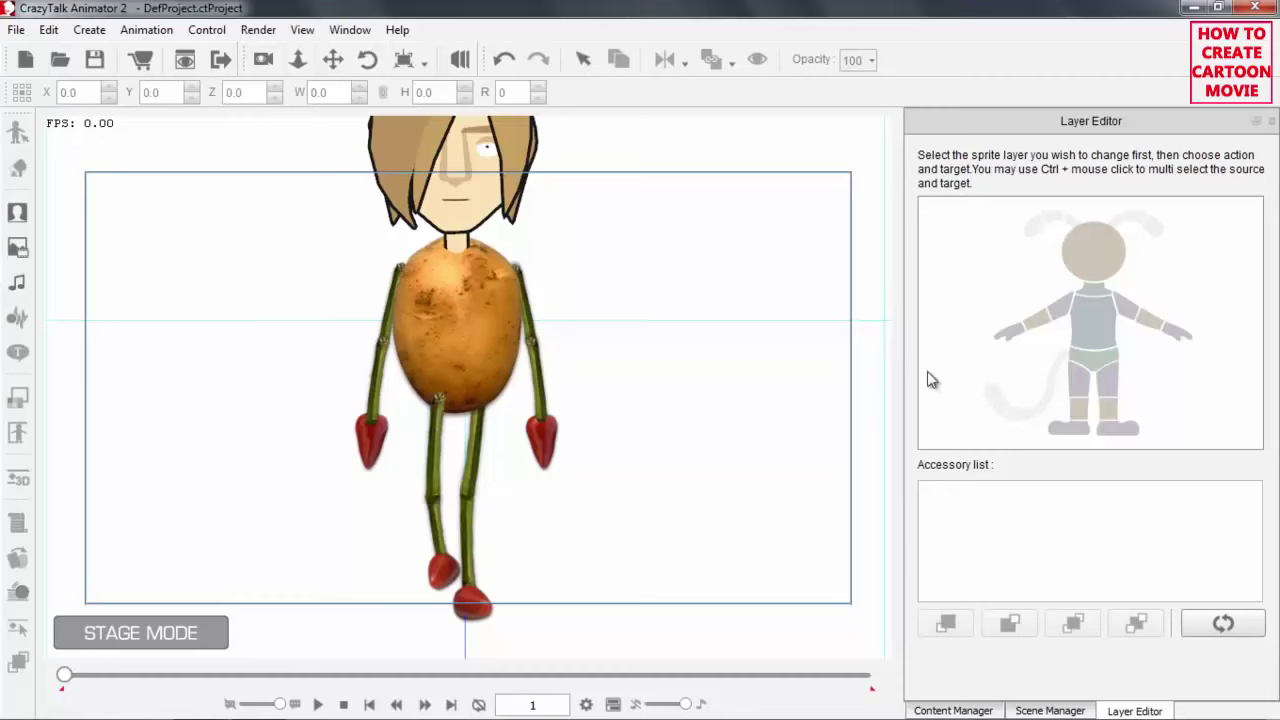
# Place the character's right thigh sprite behind the potato body and play the walk briefly to check the layering
pyautogui.click(1076, 380)
pyautogui.click(1009, 622)
pyautogui.click(319, 703)
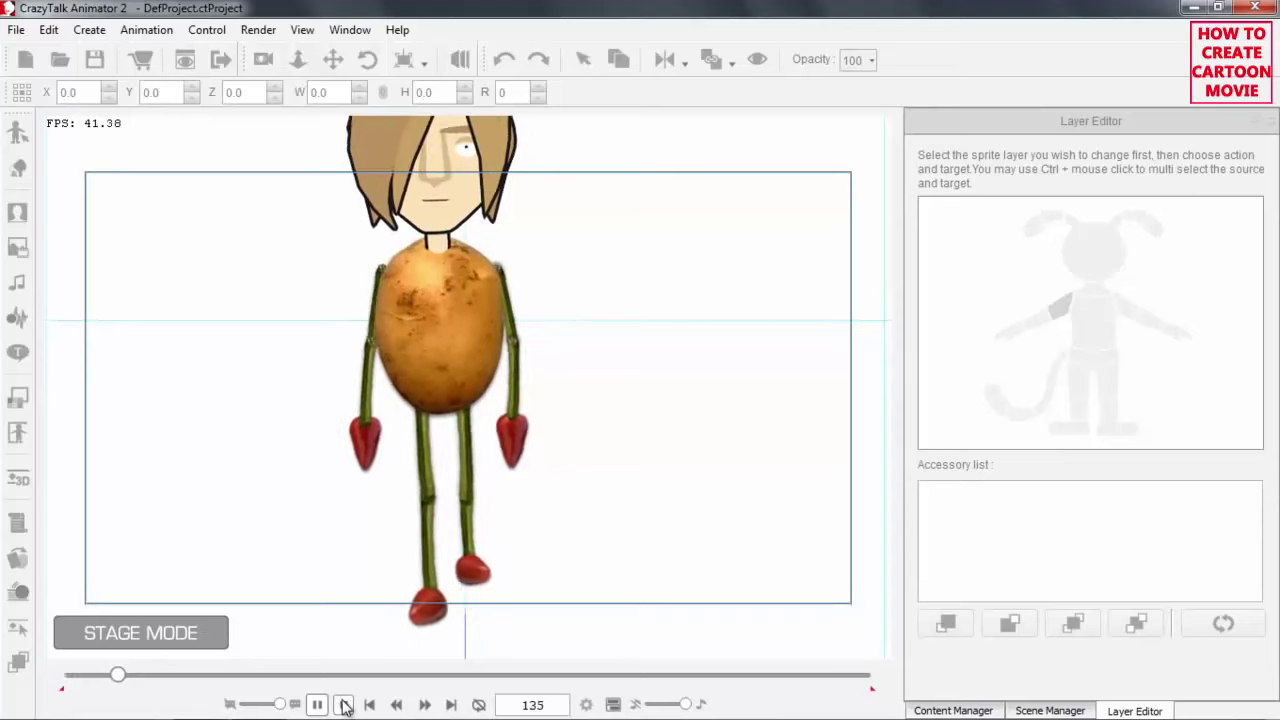
pyautogui.click(344, 705)
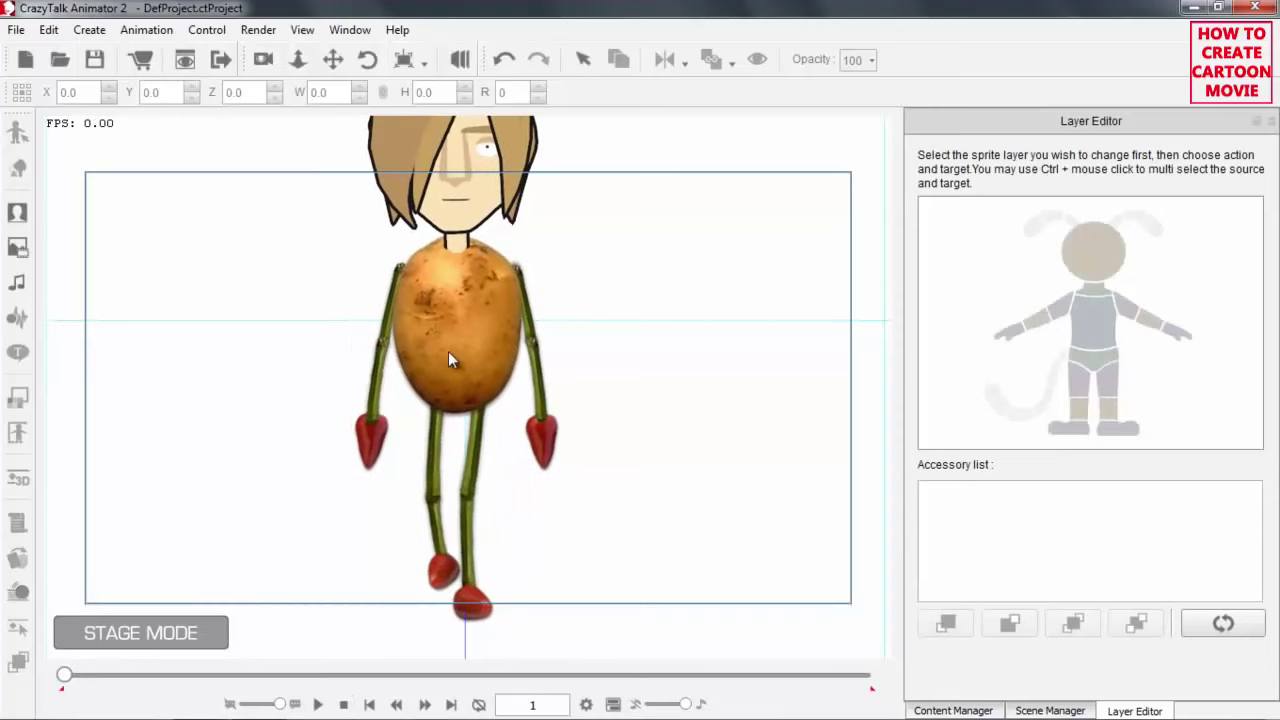
# Reapply the layer order for the right and left thighs, sending each behind the potato body
pyautogui.click(1075, 377)
pyautogui.click(1009, 623)
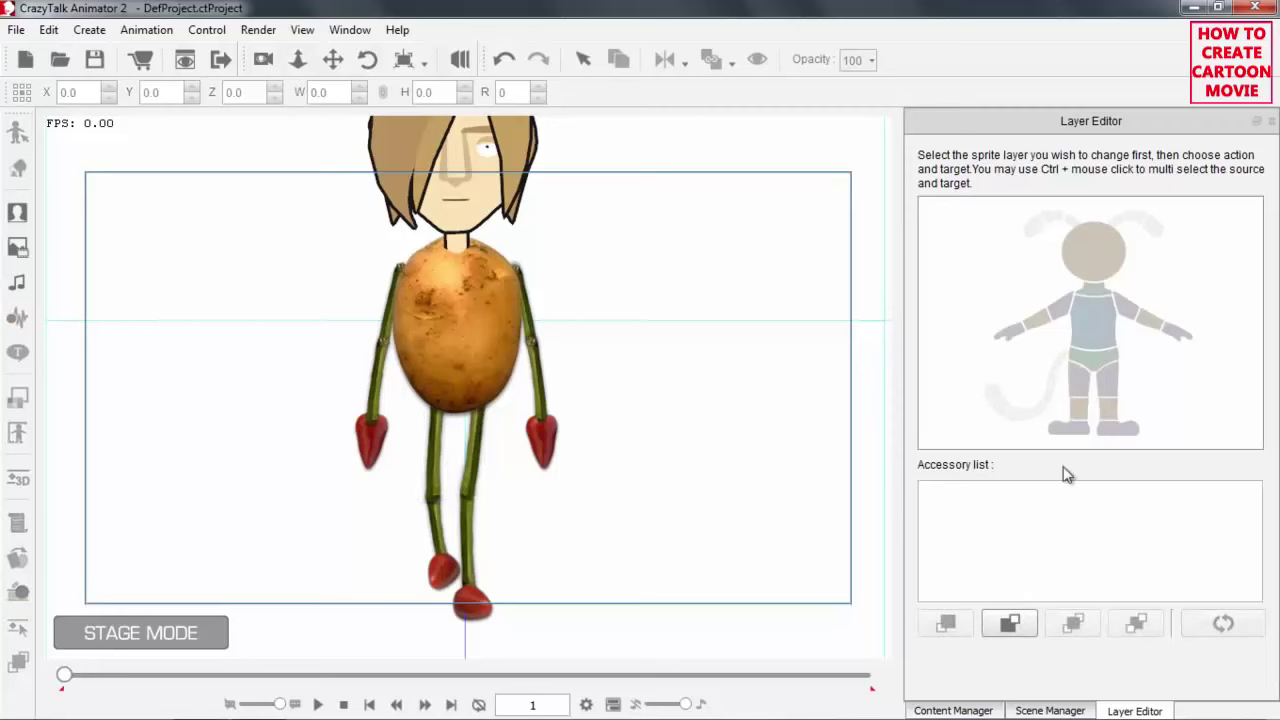
pyautogui.click(1100, 384)
pyautogui.click(1009, 623)
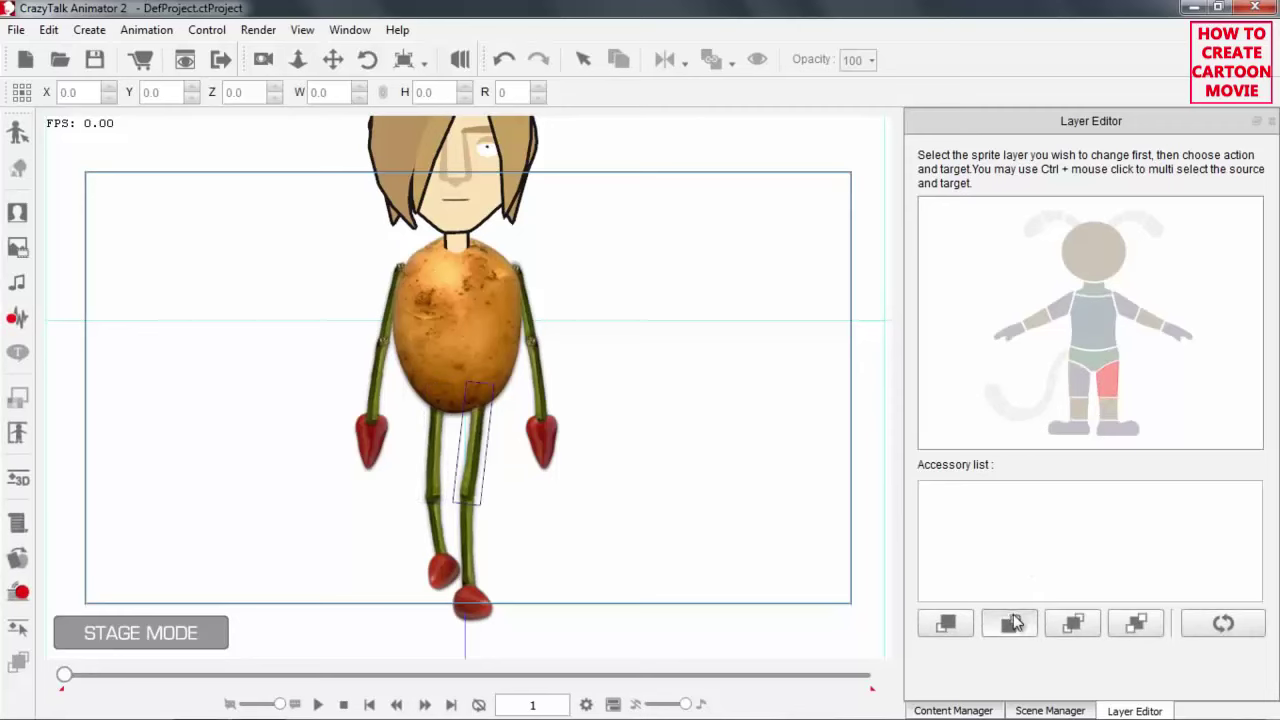
pyautogui.click(1093, 337)
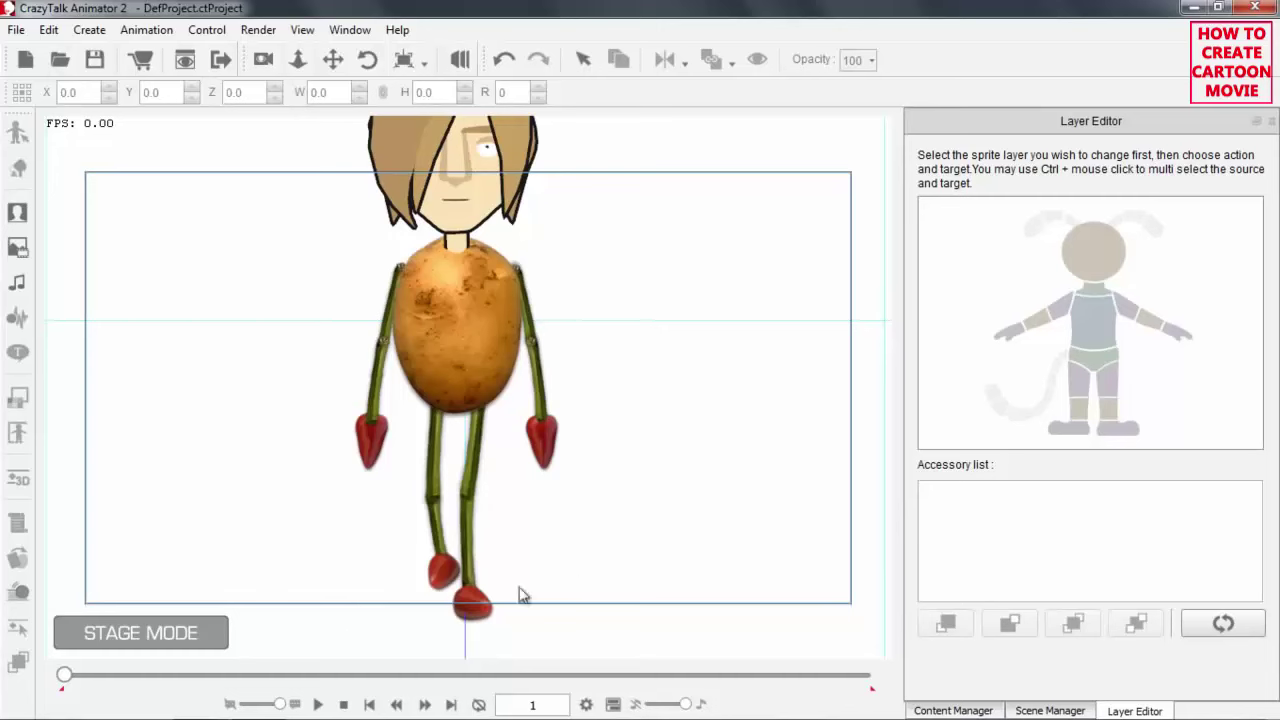
# Play the walk again to check both thighs behind the potato, stop it, and view the whole character at frame 1
pyautogui.click(320, 705)
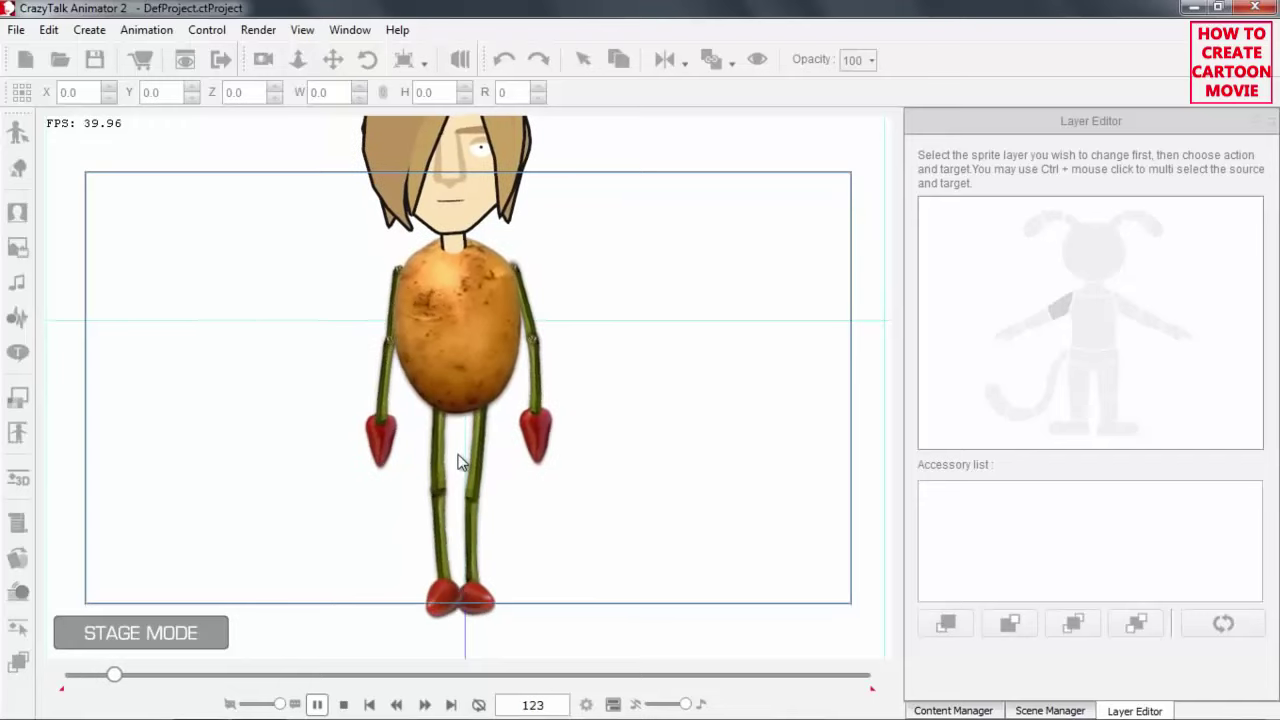
pyautogui.click(344, 704)
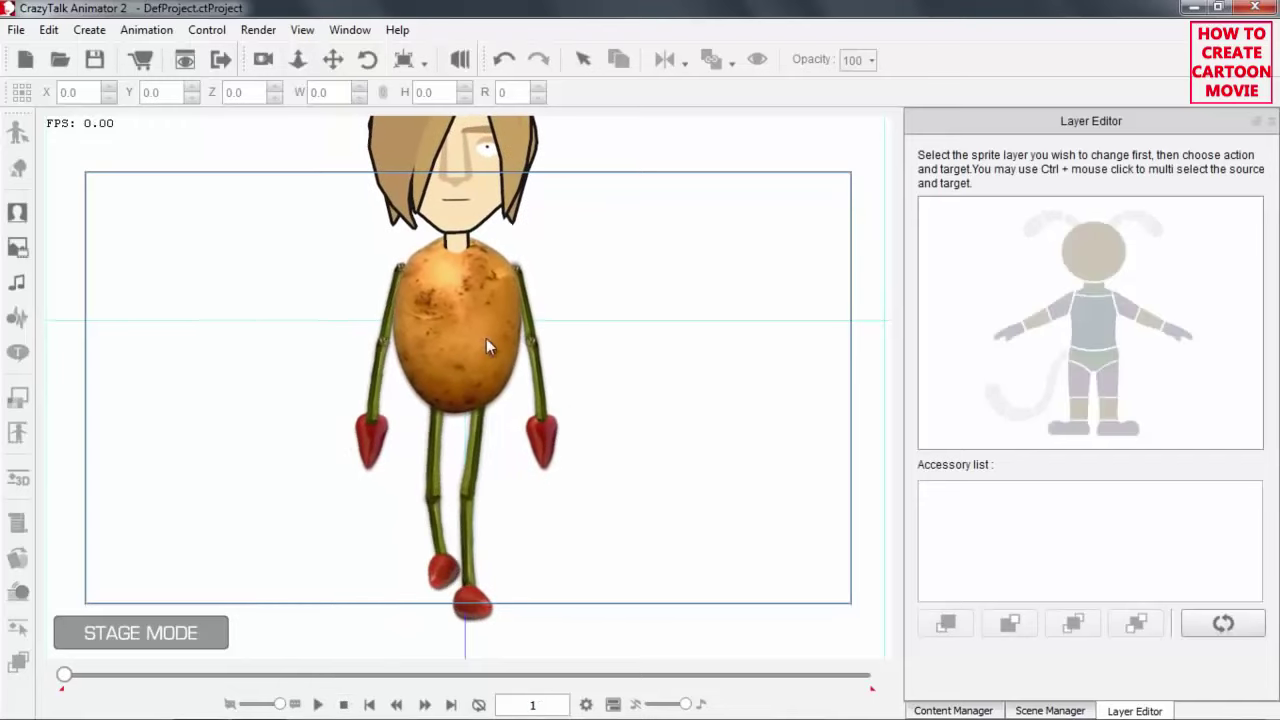
pyautogui.scroll(-3, 486, 338)
pyautogui.scroll(-2, 505, 430)
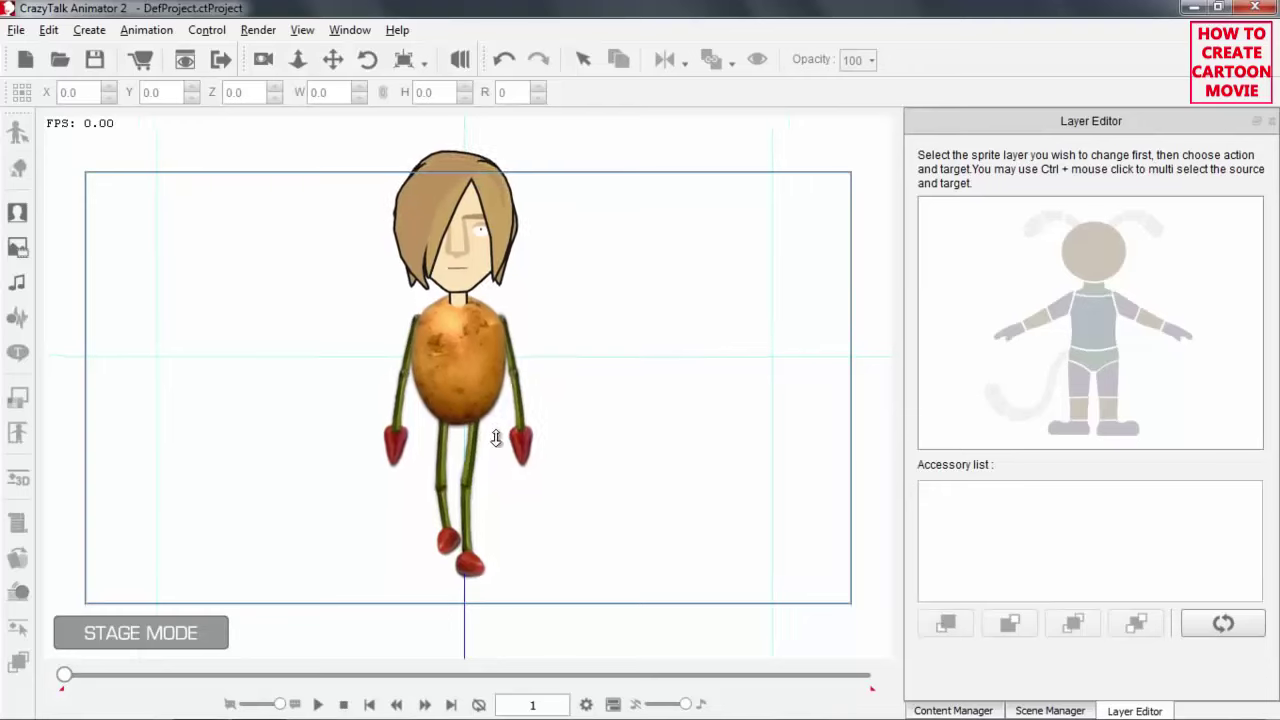